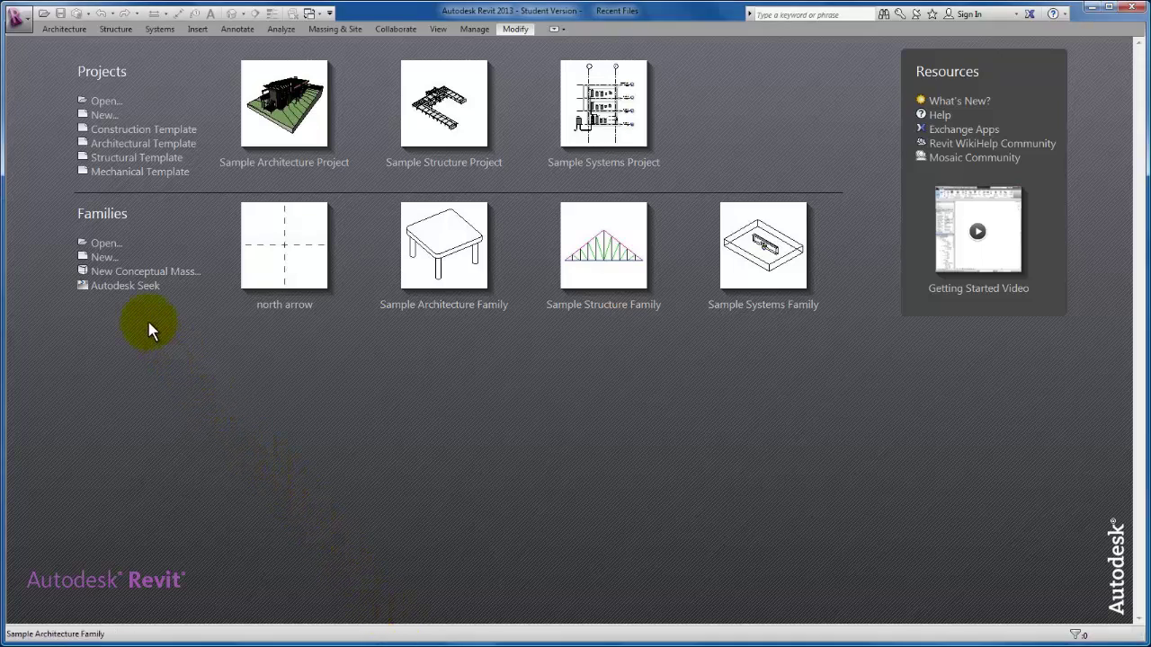
Create a new family from the Furniture template
{"action": "left_click", "coordinate": [105, 258]}
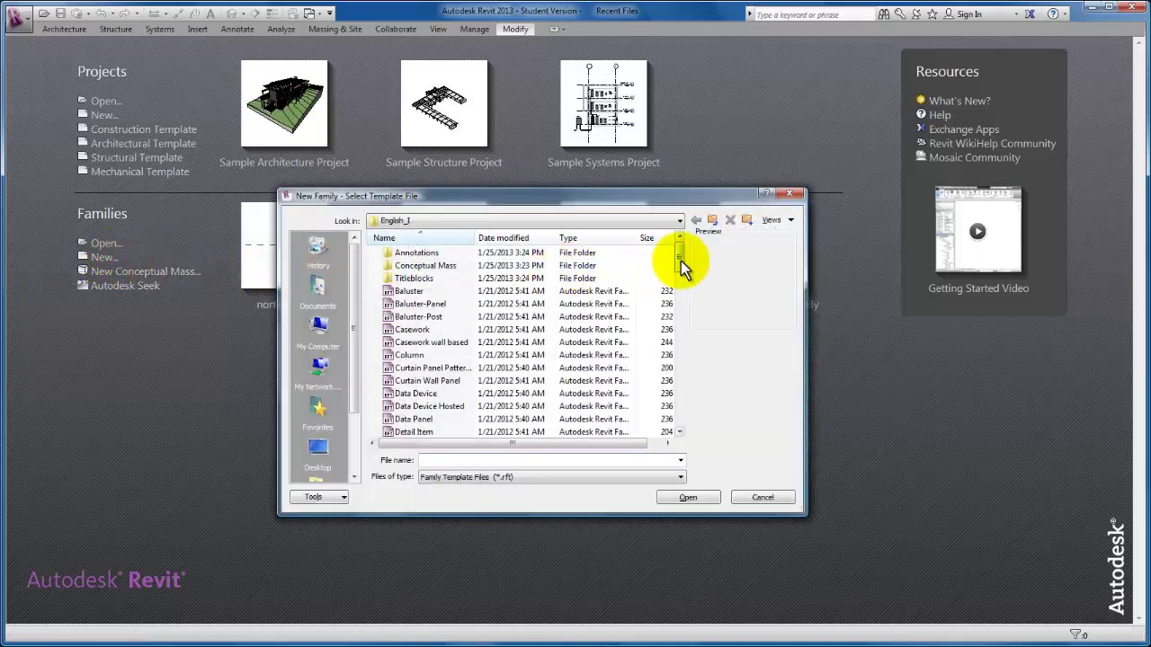
{"action": "left_click_drag", "start_coordinate": [680, 260], "coordinate": [689, 308]}
{"action": "left_click", "coordinate": [414, 370]}
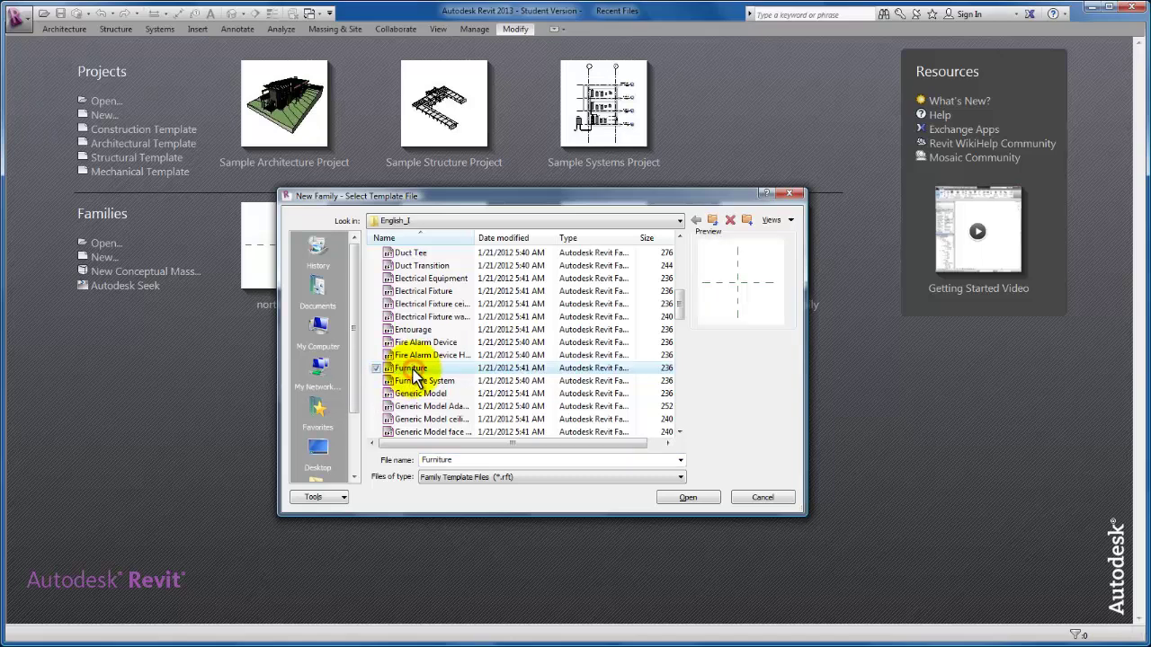
{"action": "left_click", "coordinate": [688, 497]}
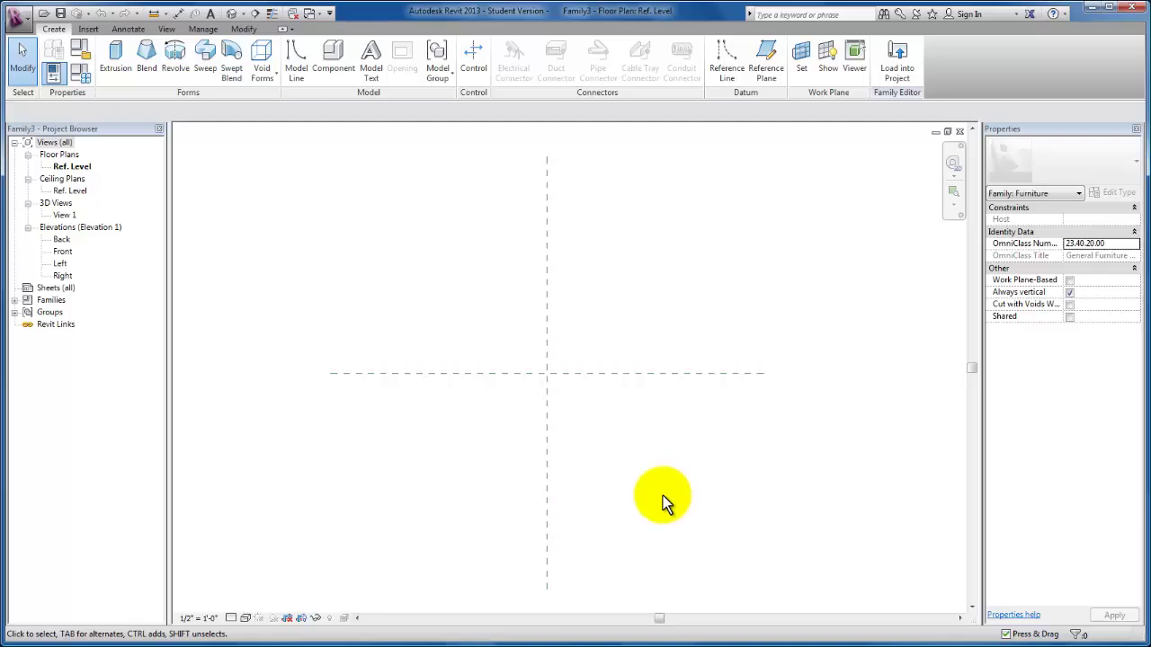
Tile the open views and fit the contents of every view to its window
{"action": "key", "text": "w"}
{"action": "key", "text": "t"}
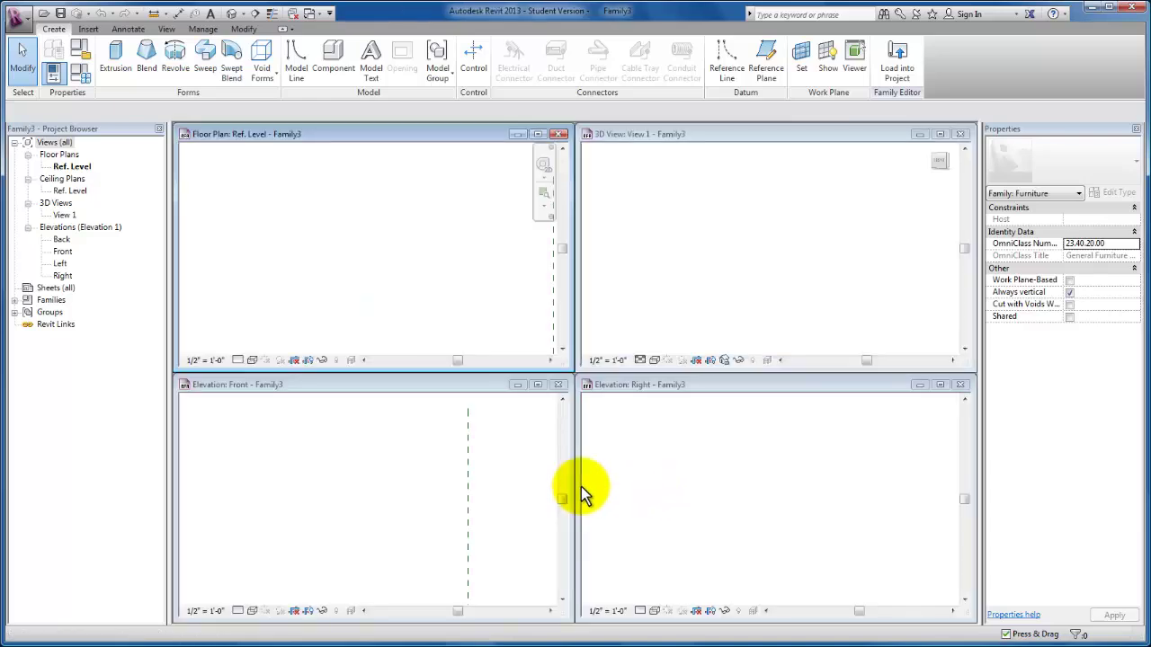
{"action": "key", "text": "a"}
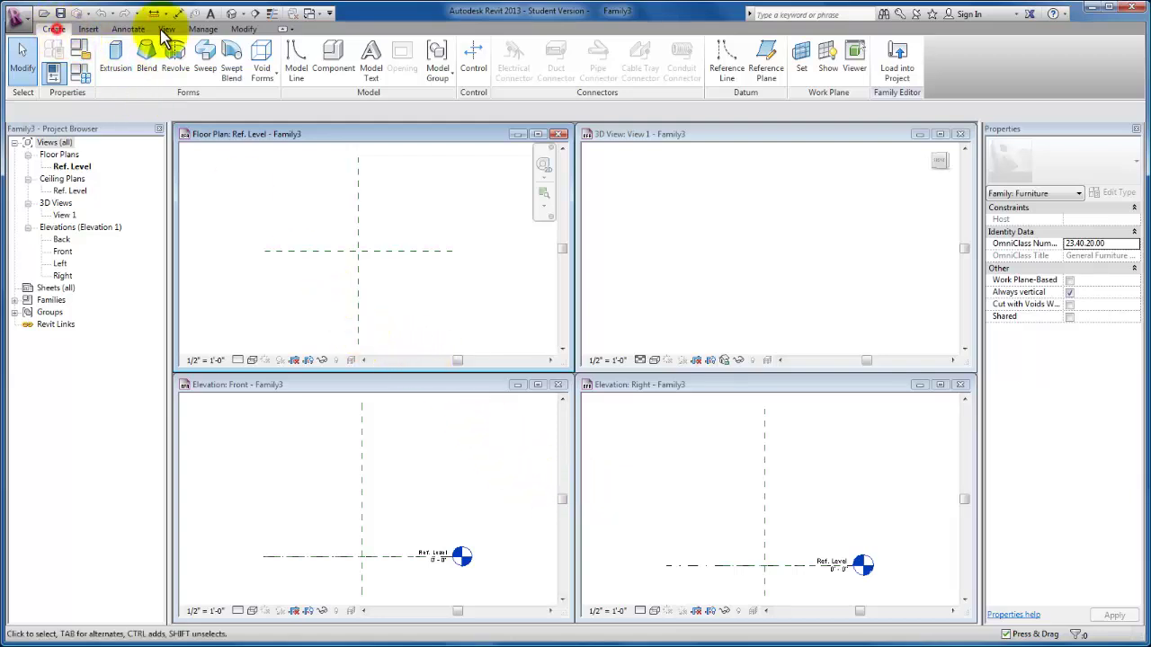
Draw two horizontal reference planes in the front elevation, the lower about 1' 8" above Ref. Level and the upper about 3" above it
{"action": "left_click", "coordinate": [765, 56]}
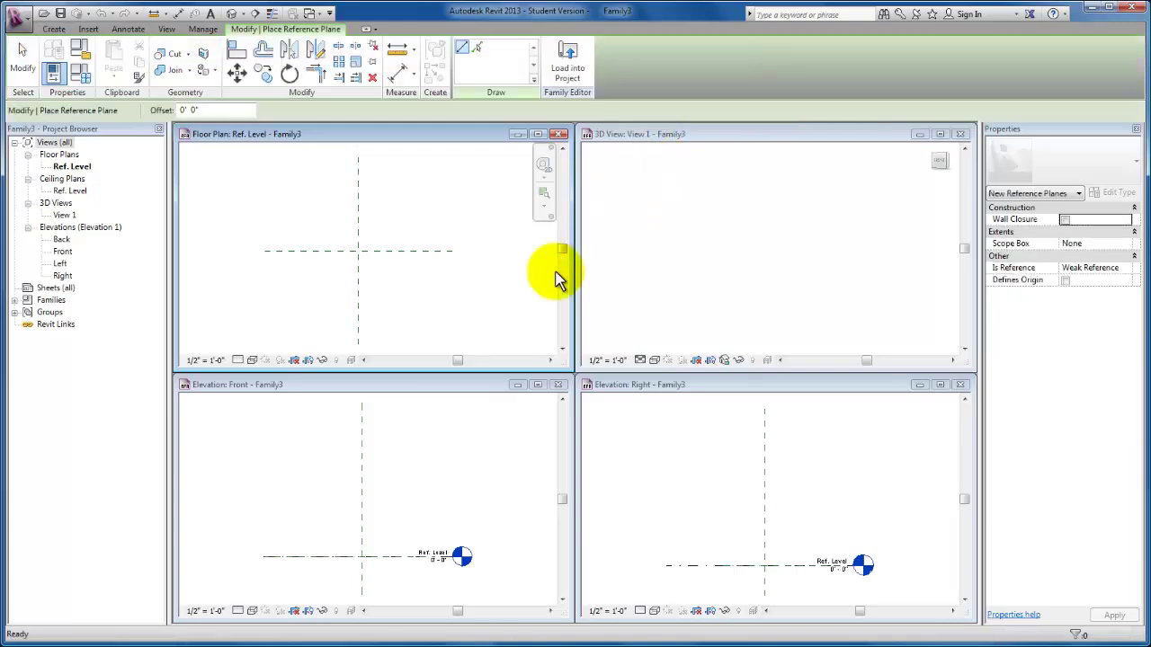
{"action": "left_click", "coordinate": [298, 525]}
{"action": "left_click", "coordinate": [283, 524]}
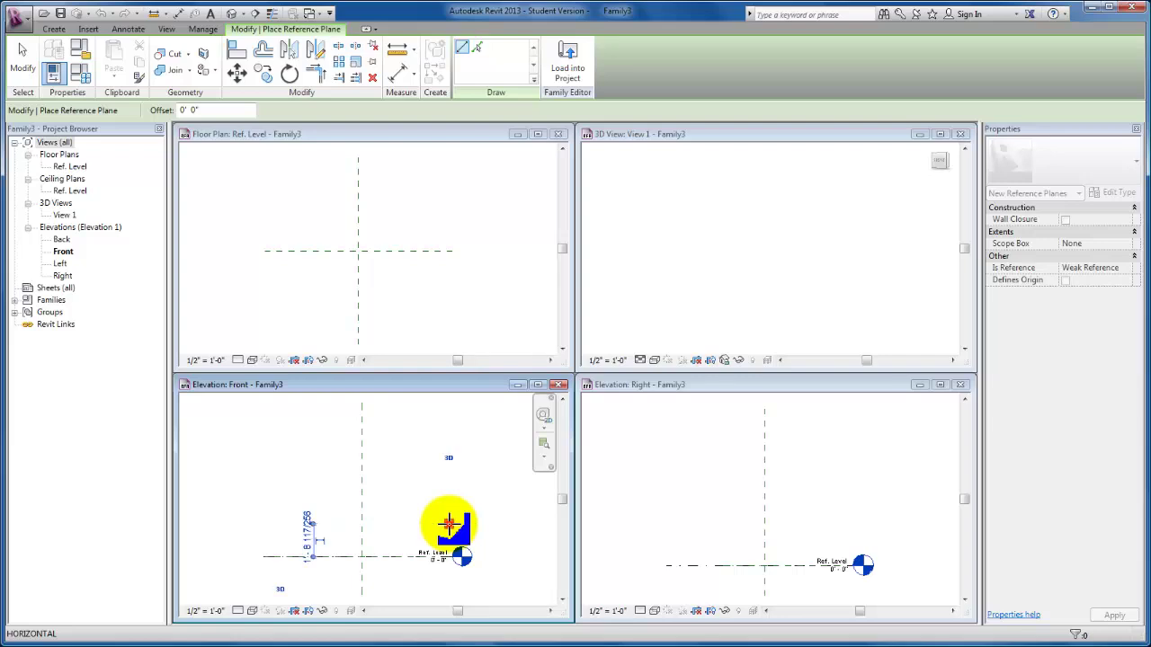
{"action": "left_click", "coordinate": [449, 524]}
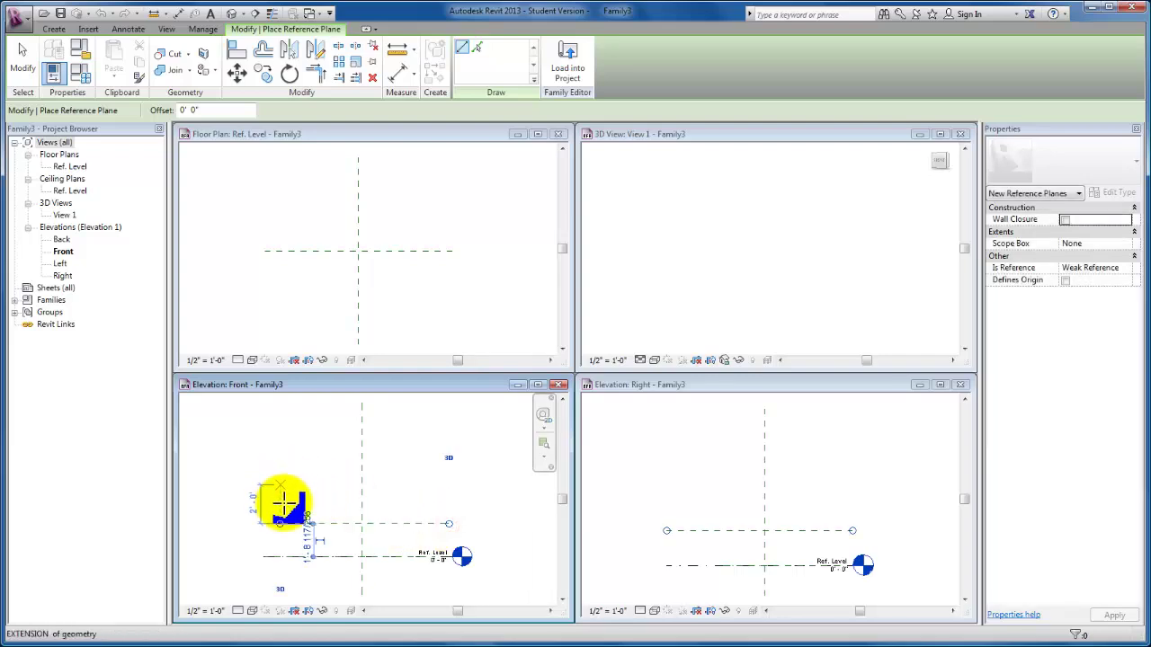
{"action": "scroll", "coordinate": [282, 501], "scroll_direction": "up", "scroll_amount": 2}
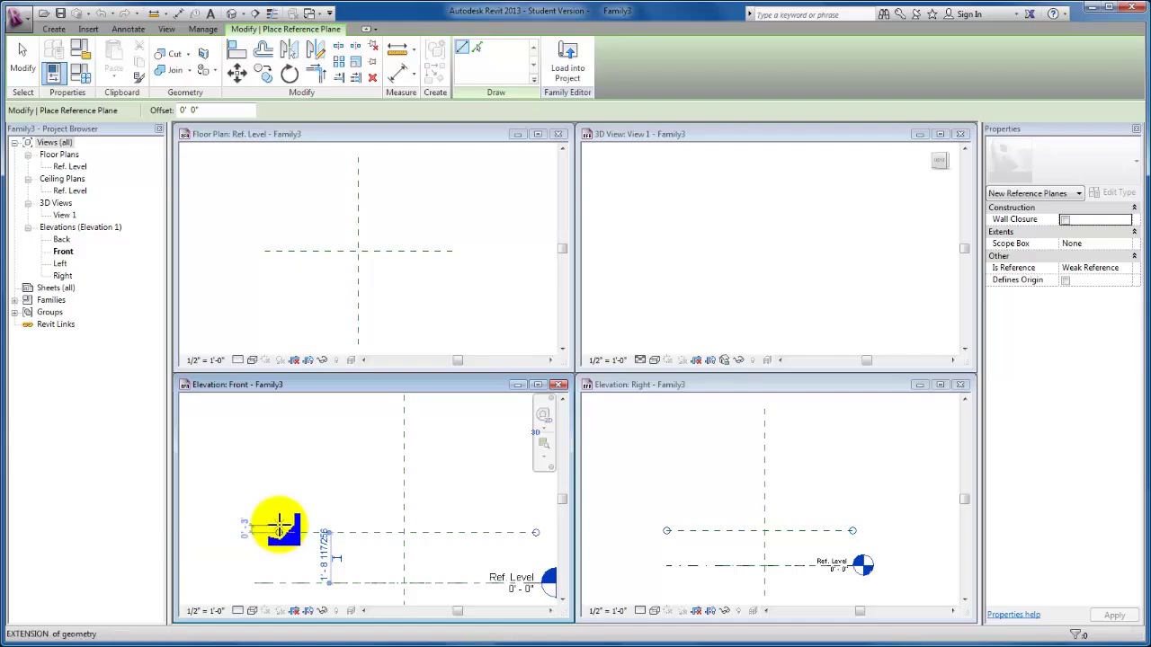
{"action": "left_click", "coordinate": [281, 527]}
{"action": "left_click", "coordinate": [529, 525]}
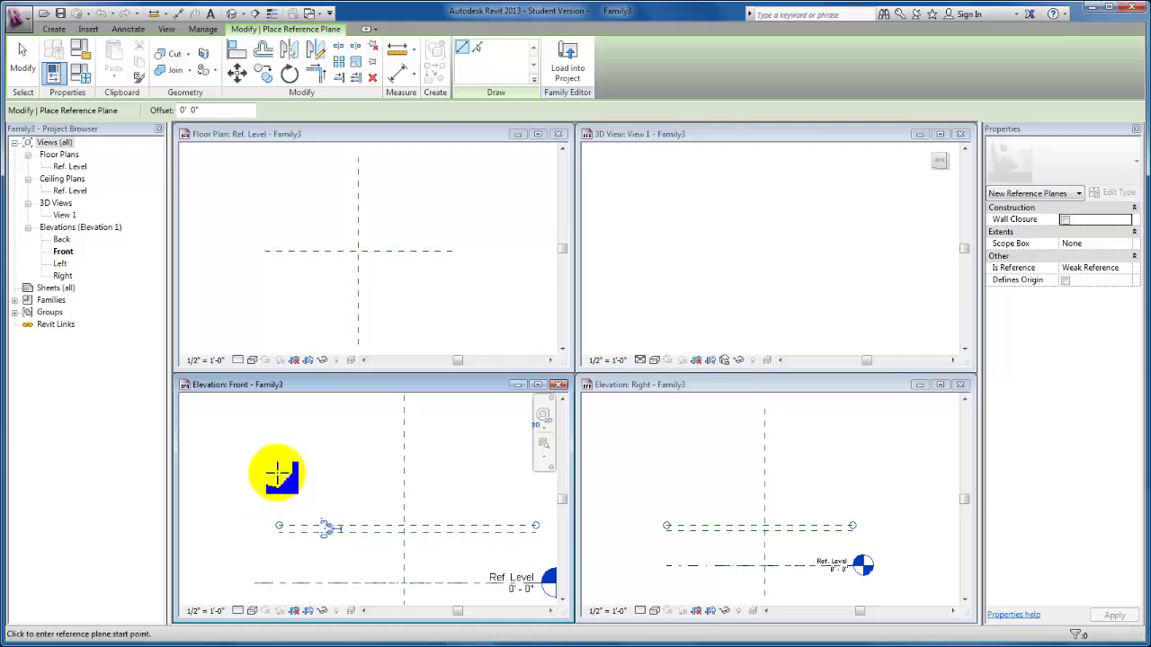
Draw a second pair of horizontal reference planes about 1' 10" above the first pair in the front elevation, spaced about 5" apart
{"action": "left_click", "coordinate": [279, 471]}
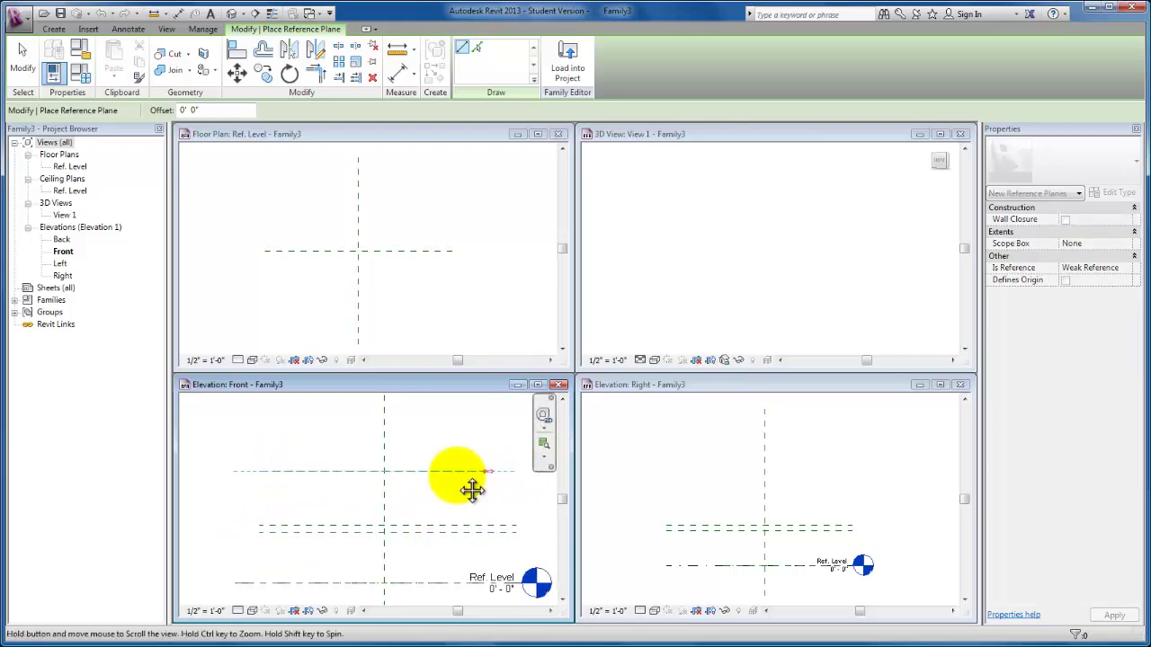
{"action": "left_click", "coordinate": [477, 470]}
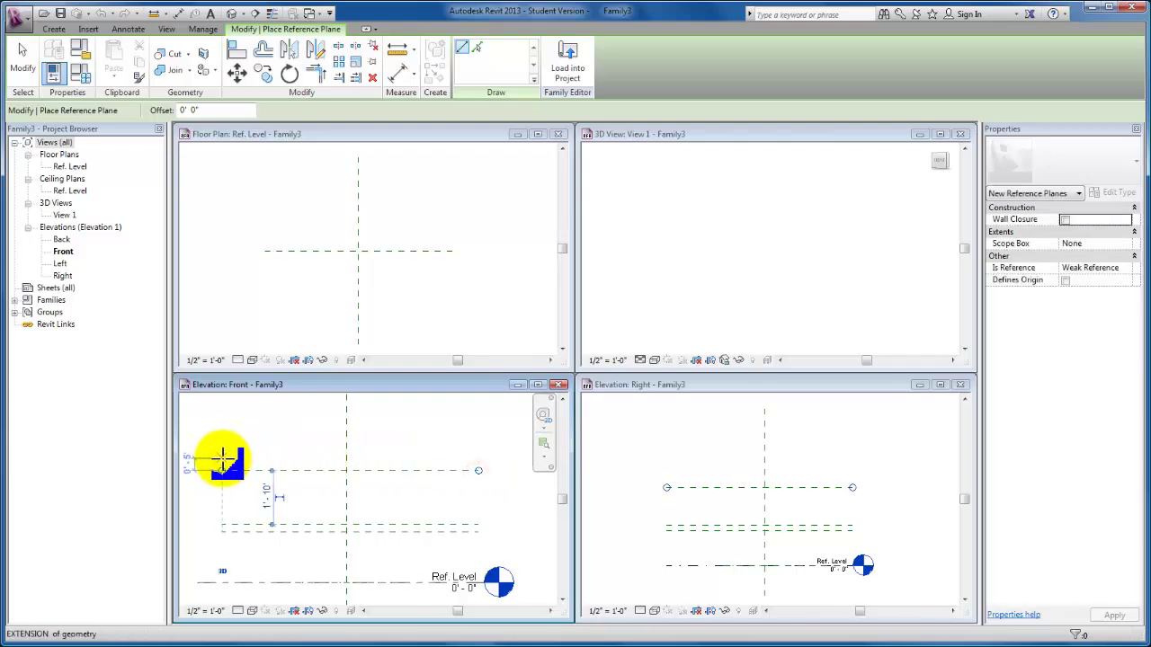
{"action": "left_click", "coordinate": [222, 459]}
{"action": "left_click", "coordinate": [474, 459]}
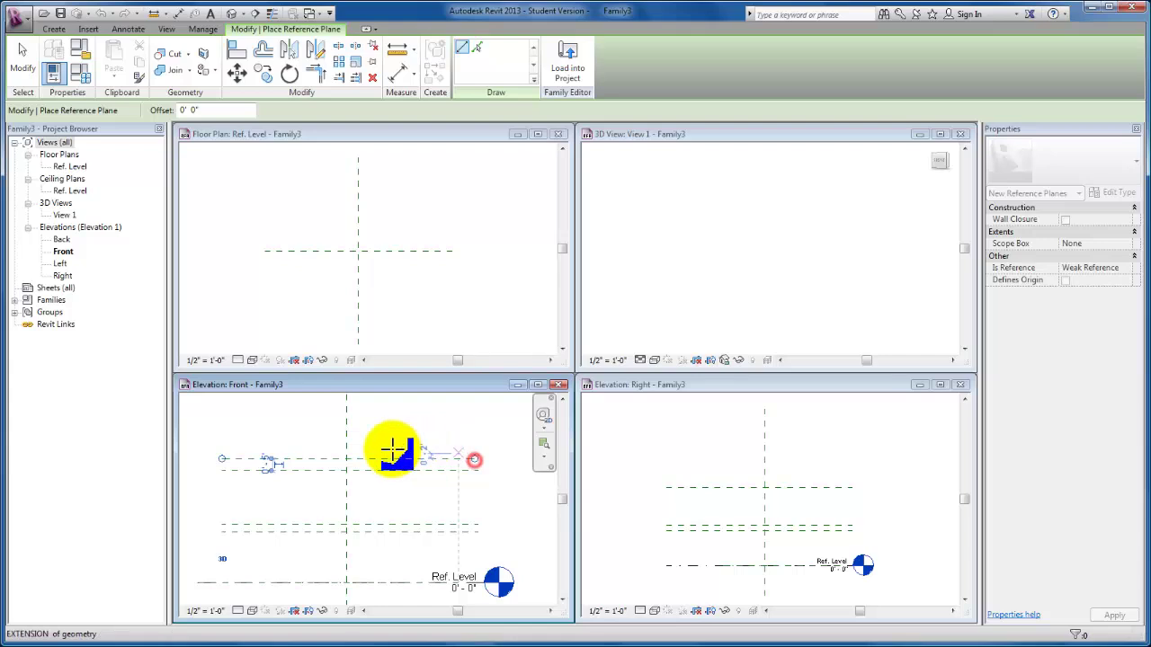
Draw a third pair of horizontal reference planes above the second pair in the front elevation, spaced about 6" apart
{"action": "scroll", "coordinate": [315, 483], "scroll_direction": "down", "scroll_amount": 2}
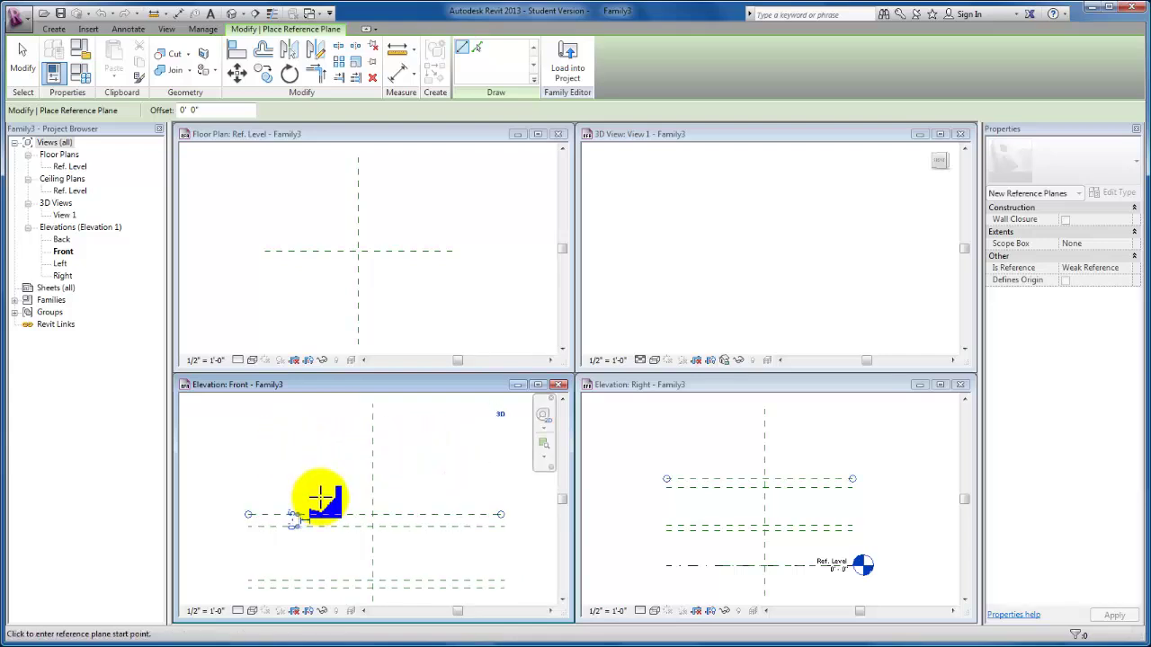
{"action": "left_click", "coordinate": [274, 469]}
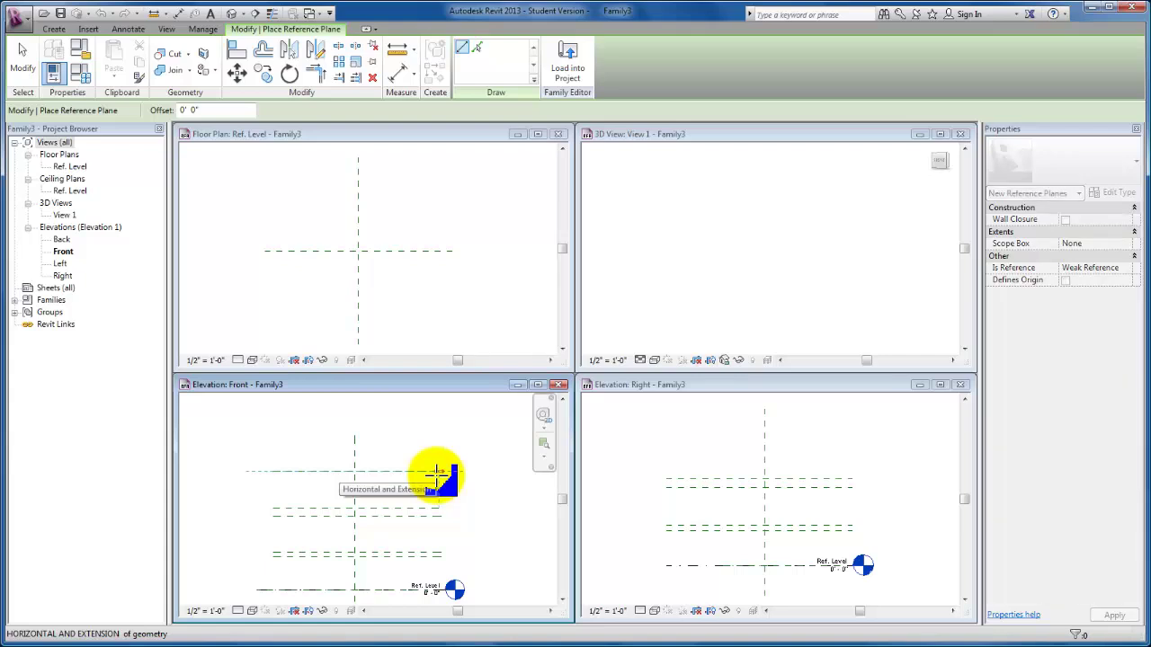
{"action": "left_click", "coordinate": [436, 470]}
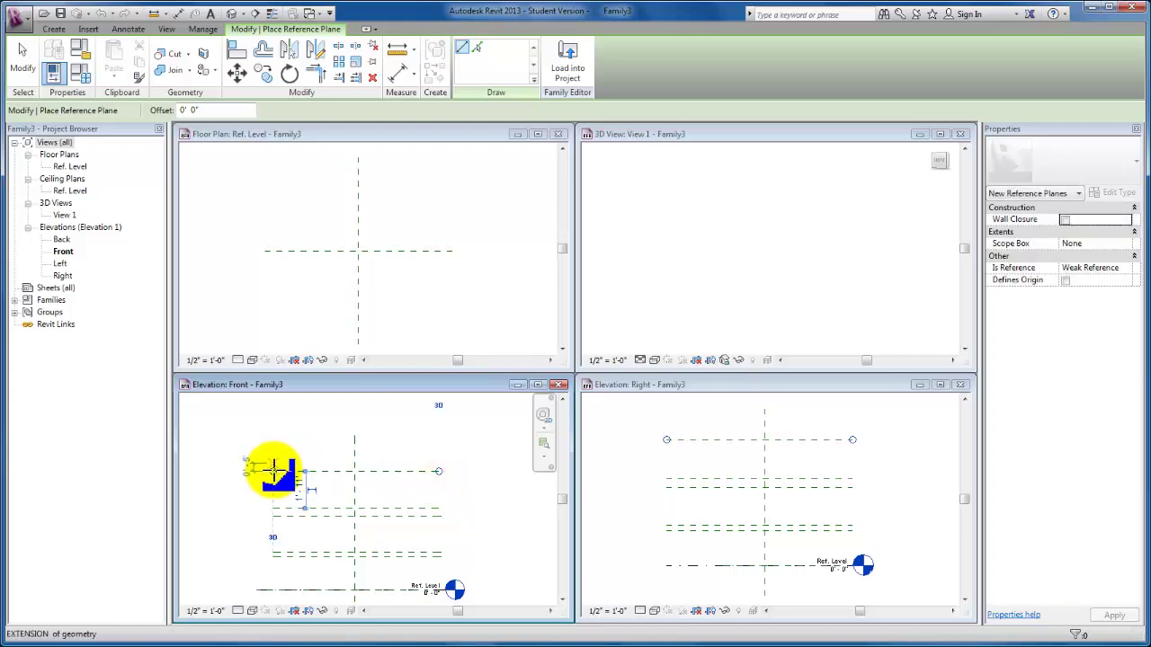
{"action": "left_click", "coordinate": [271, 463]}
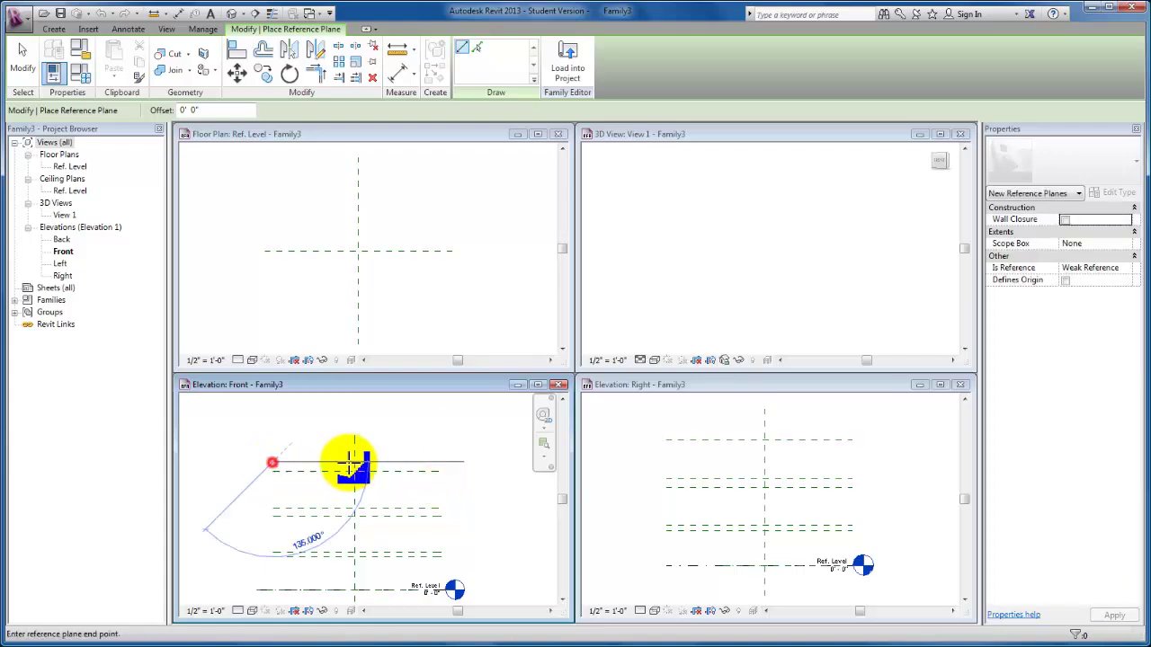
{"action": "left_click", "coordinate": [439, 464]}
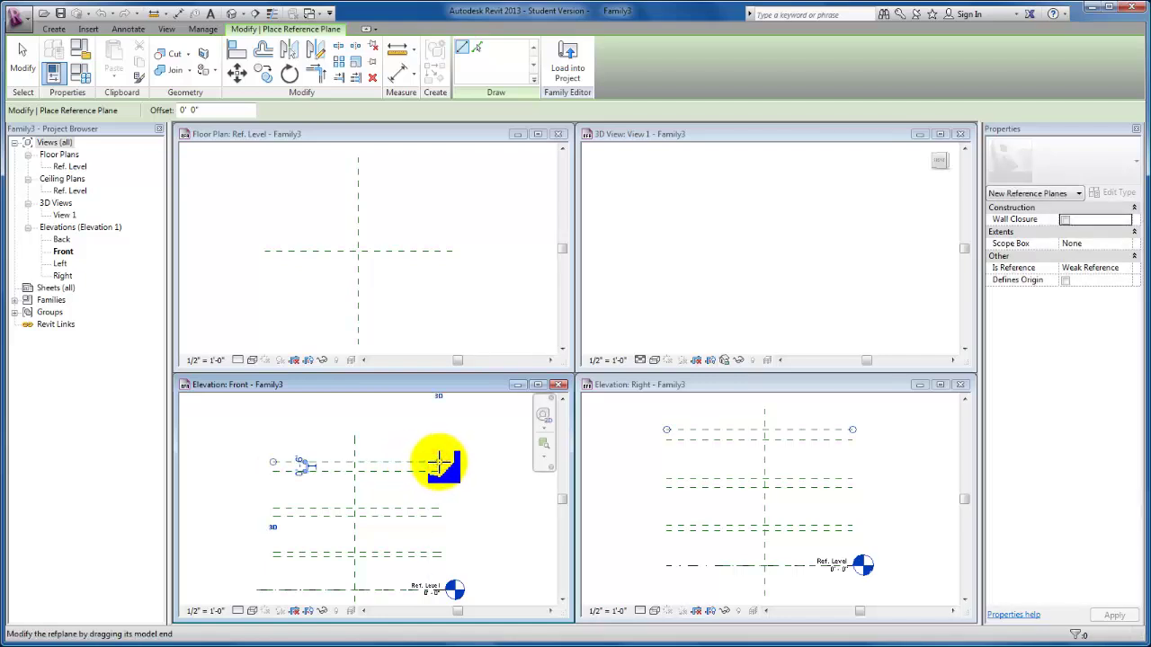
Add and lock an aligned dimension between the two planes of each of the three pairs in the front elevation
{"action": "left_click", "coordinate": [401, 81]}
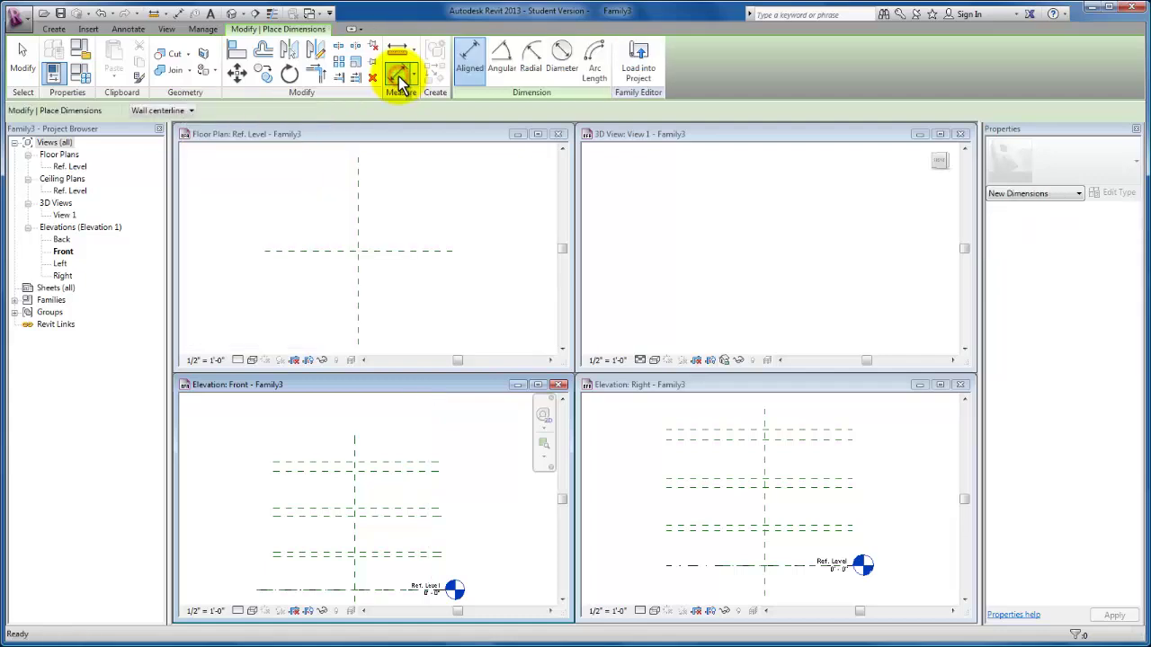
{"action": "left_click", "coordinate": [282, 565]}
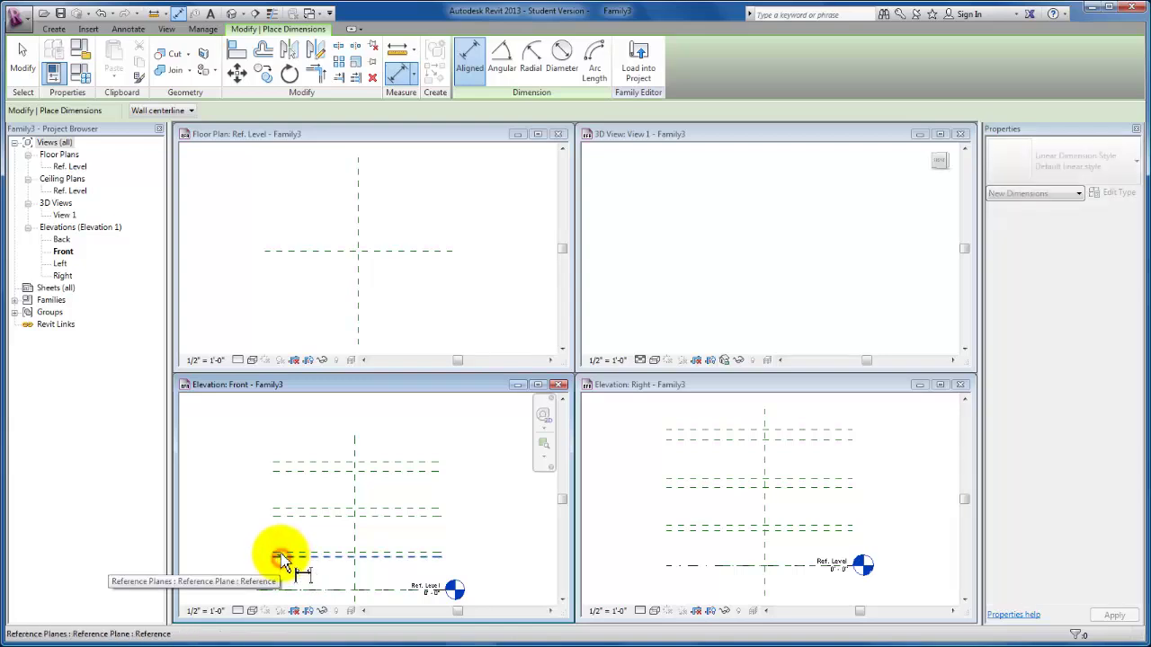
{"action": "scroll", "coordinate": [259, 559], "scroll_direction": "up", "scroll_amount": 2}
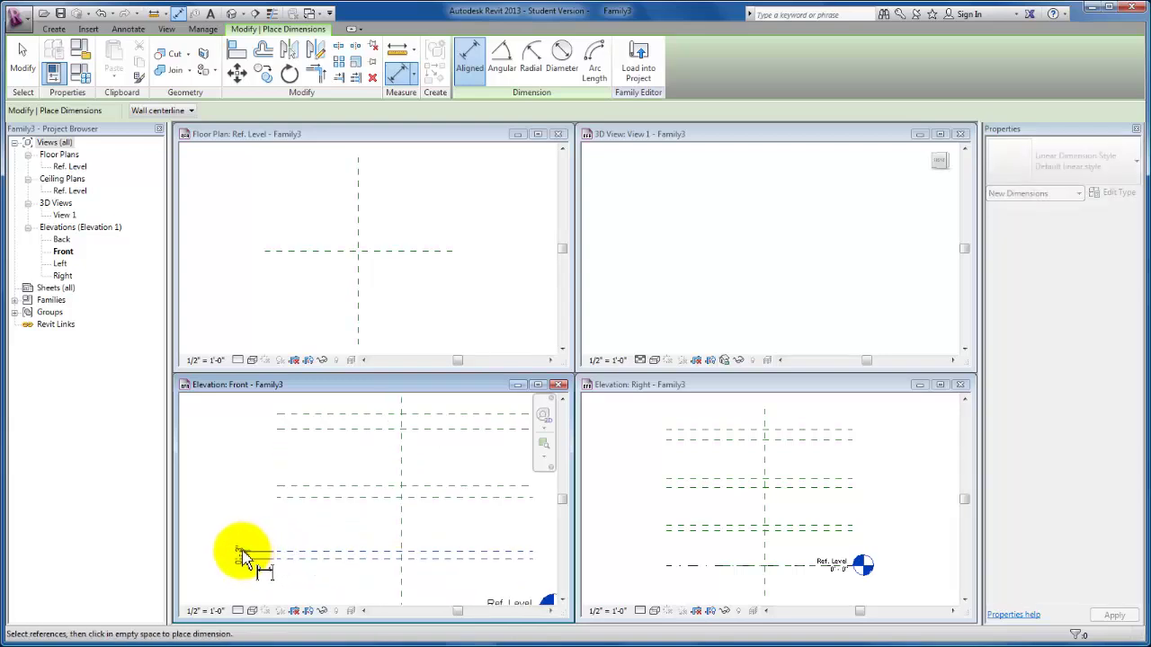
{"action": "left_click", "coordinate": [238, 554]}
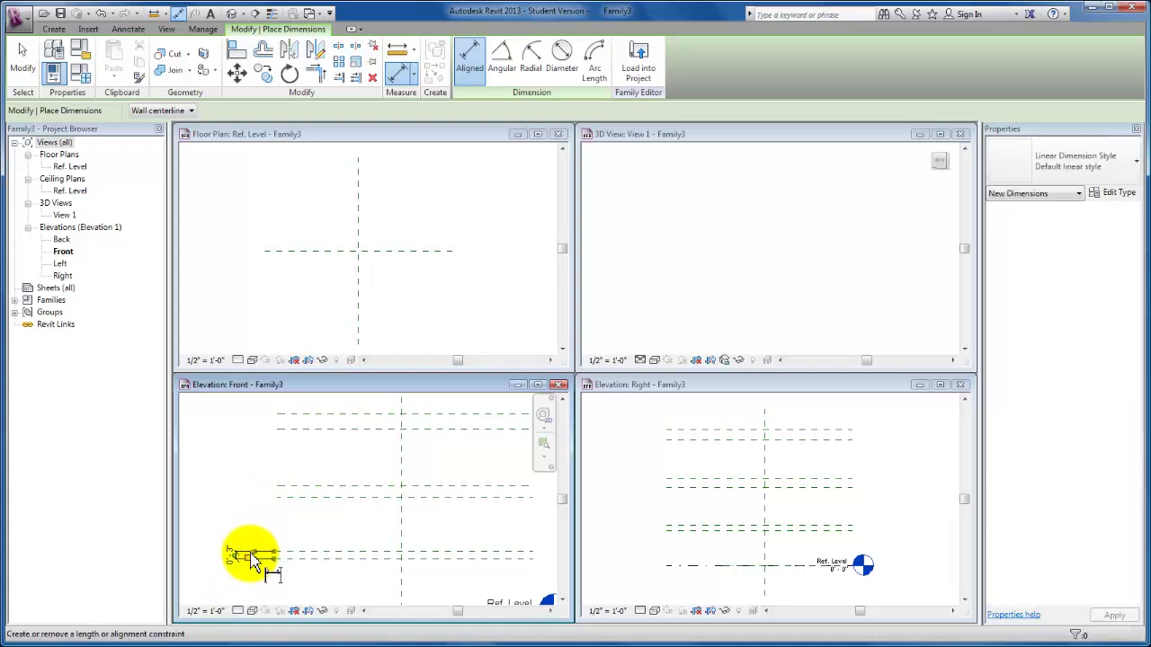
{"action": "left_click", "coordinate": [295, 499]}
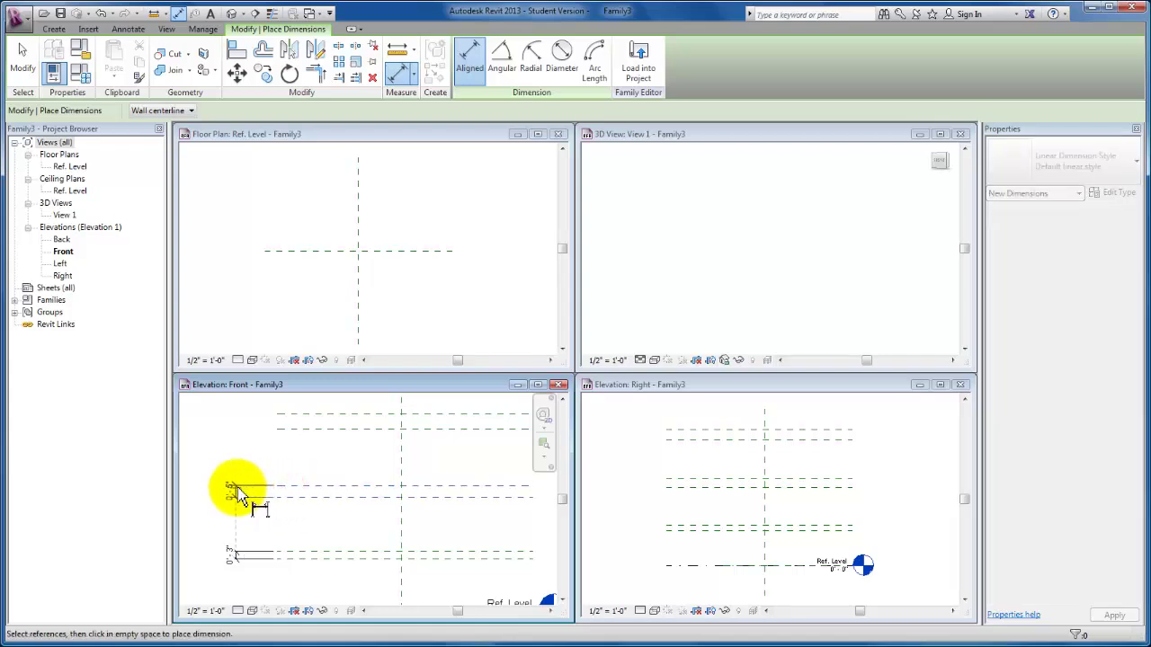
{"action": "left_click", "coordinate": [236, 494]}
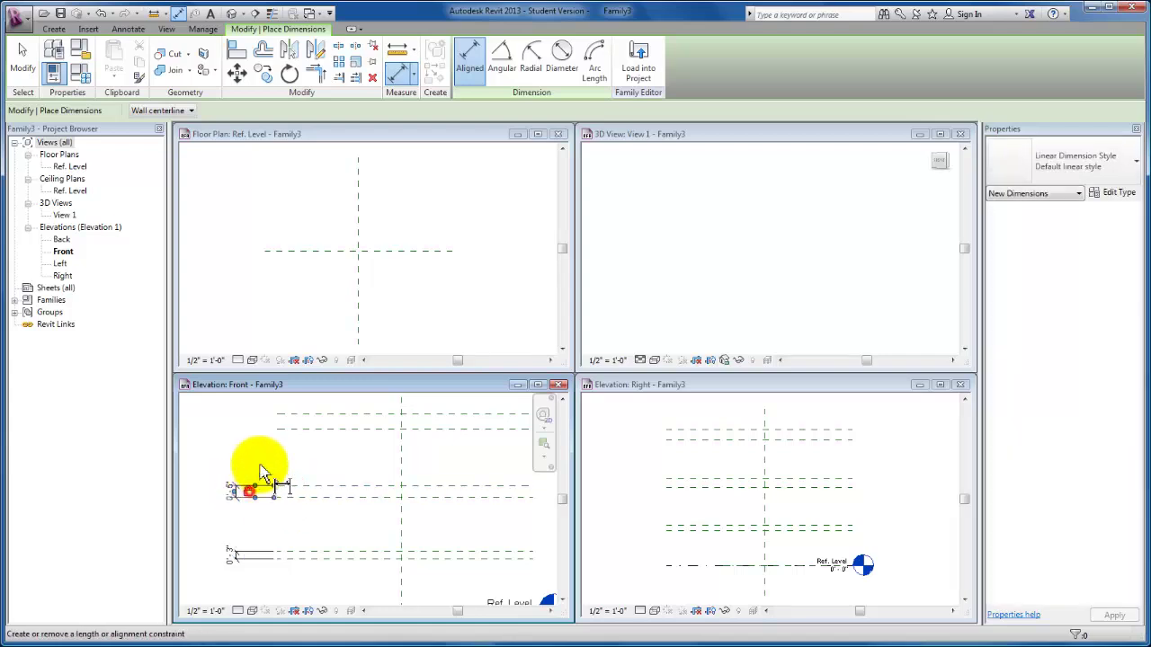
{"action": "left_click", "coordinate": [281, 416]}
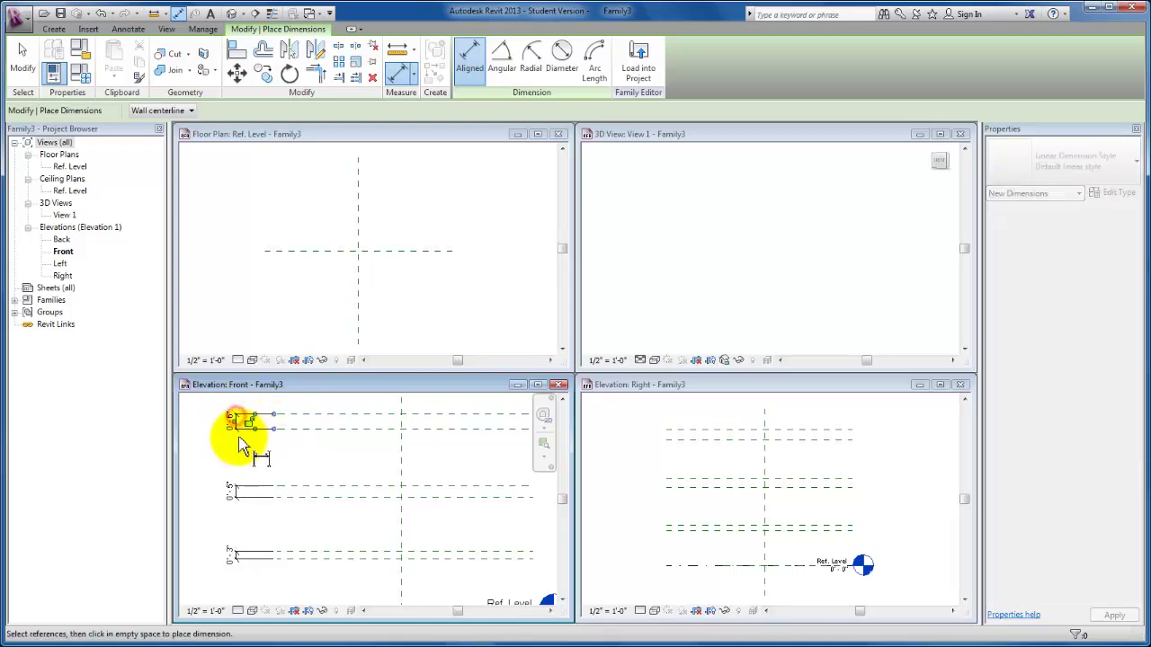
{"action": "left_click", "coordinate": [243, 430]}
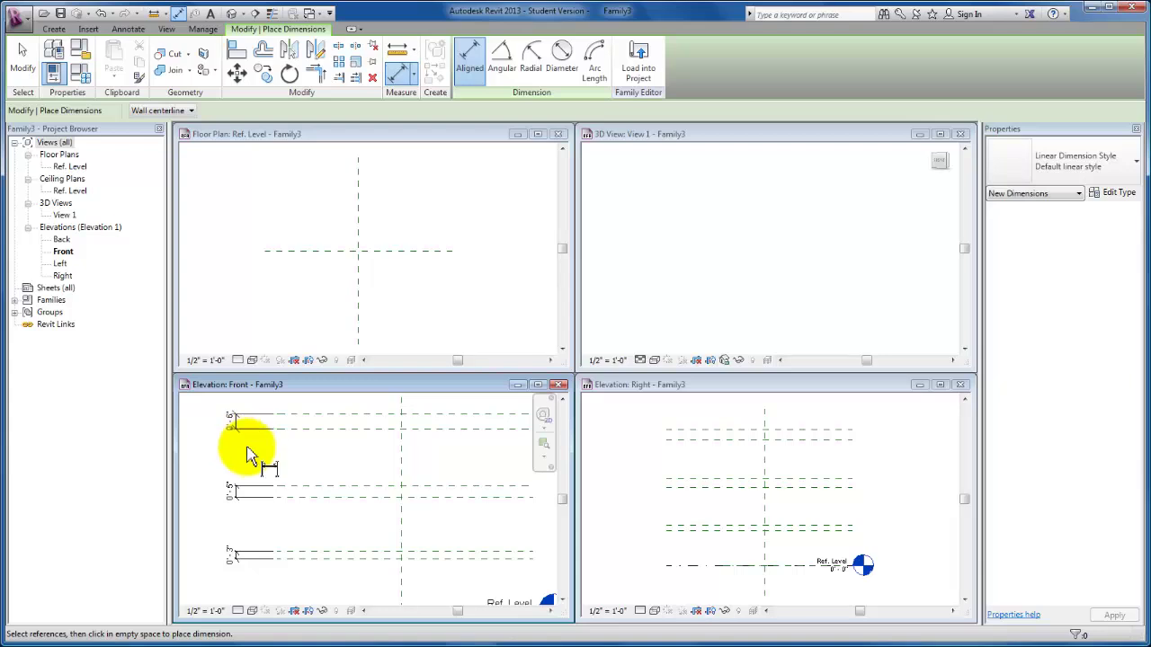
{"action": "key", "text": "Escape"}
{"action": "key", "text": "Escape"}
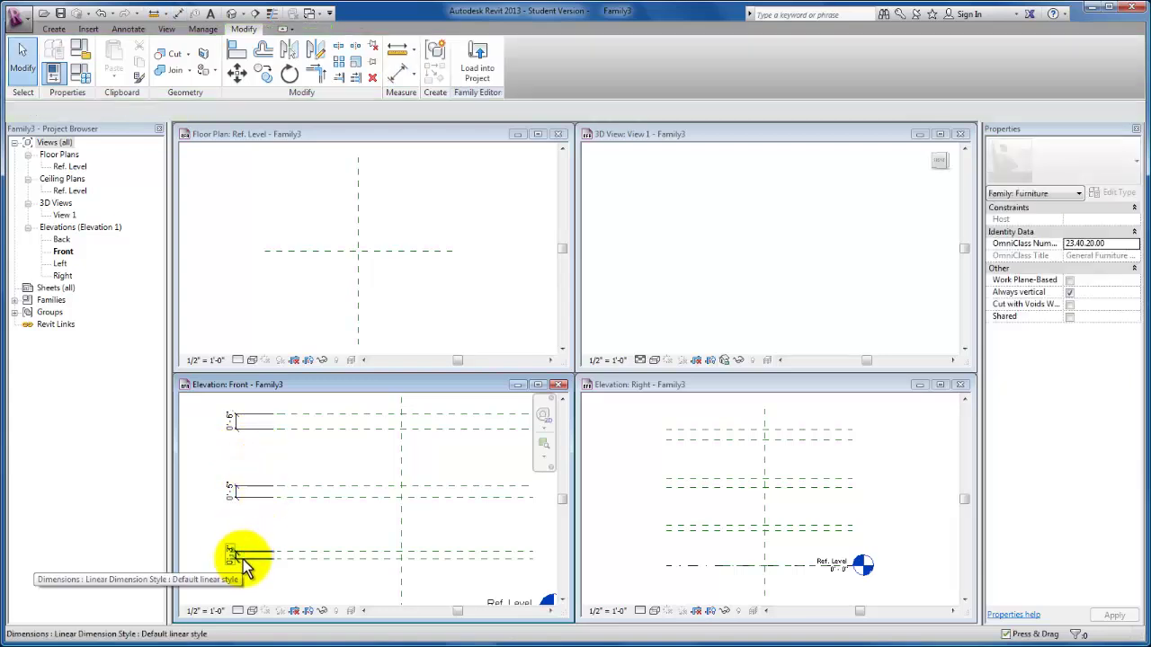
Label all three pair dimensions with a new family type parameter named "shelf thickness", grouped under Dimensions
{"action": "left_click", "coordinate": [243, 557]}
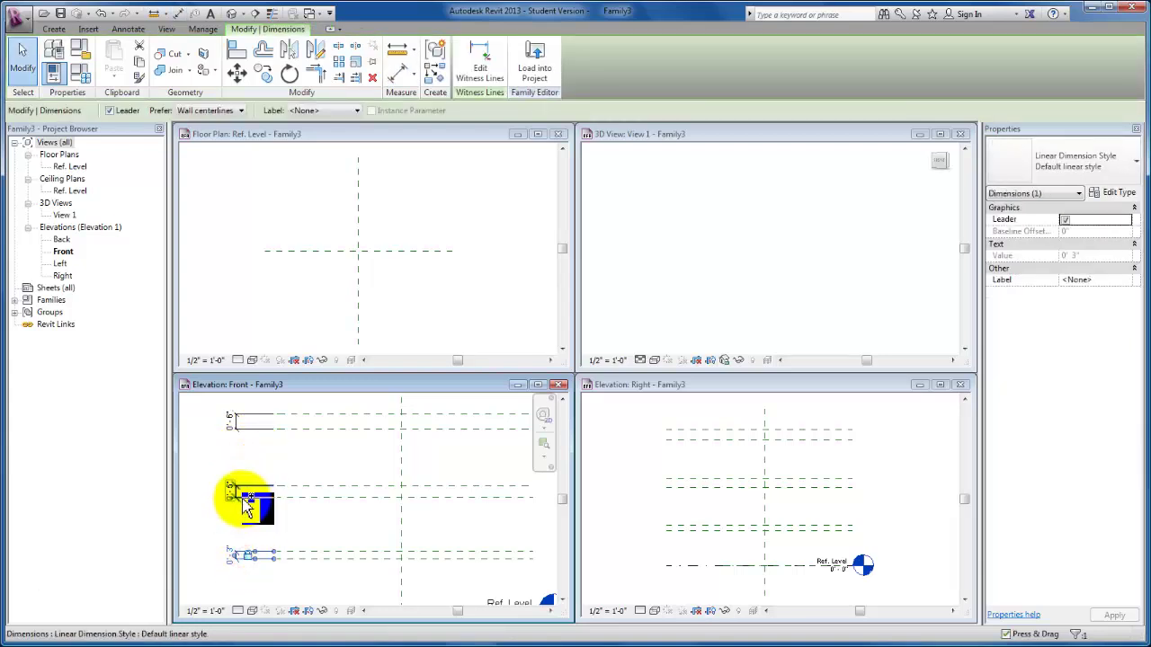
{"action": "left_click", "coordinate": [244, 496], "text": "ctrl"}
{"action": "left_click", "coordinate": [252, 432], "text": "ctrl"}
{"action": "scroll", "coordinate": [259, 457], "scroll_direction": "down", "scroll_amount": 2}
{"action": "middle_click_drag", "start_coordinate": [266, 461], "coordinate": [275, 491]}
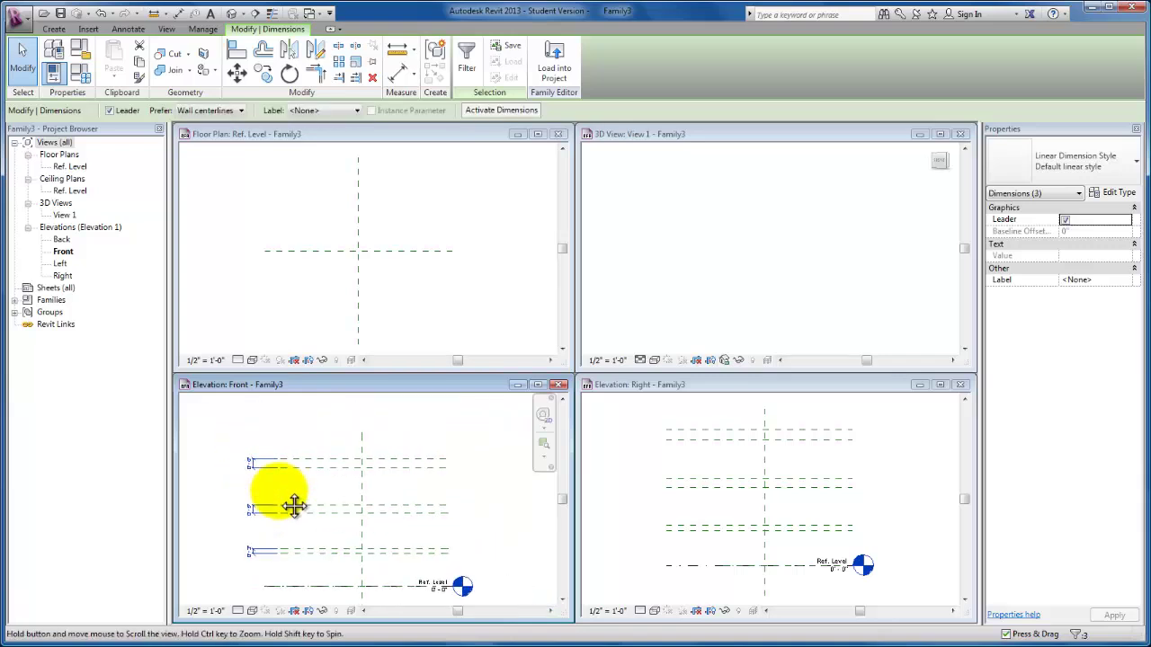
{"action": "left_click", "coordinate": [335, 120]}
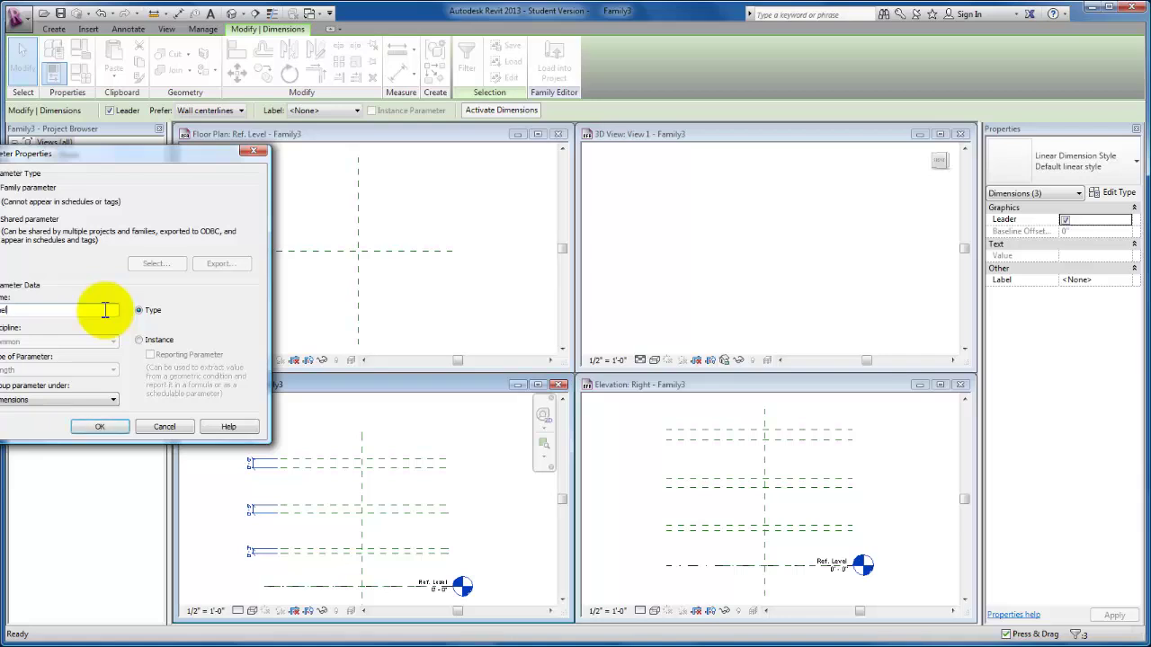
{"action": "left_click_drag", "start_coordinate": [72, 155], "coordinate": [96, 157]}
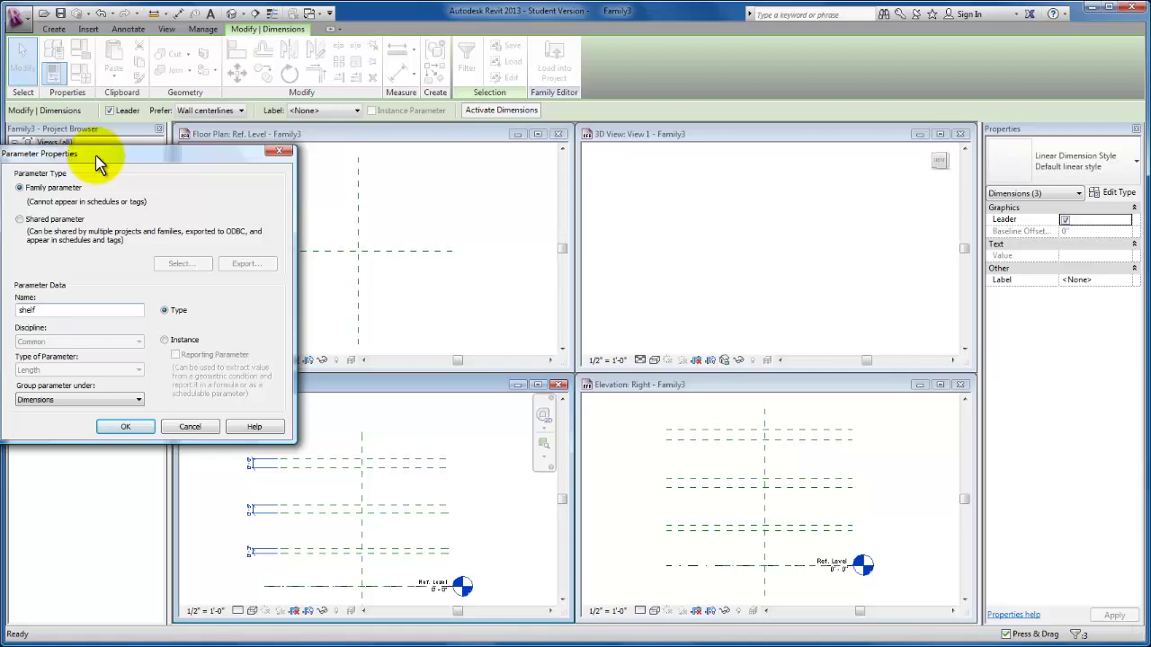
{"action": "type", "text": "thickness"}
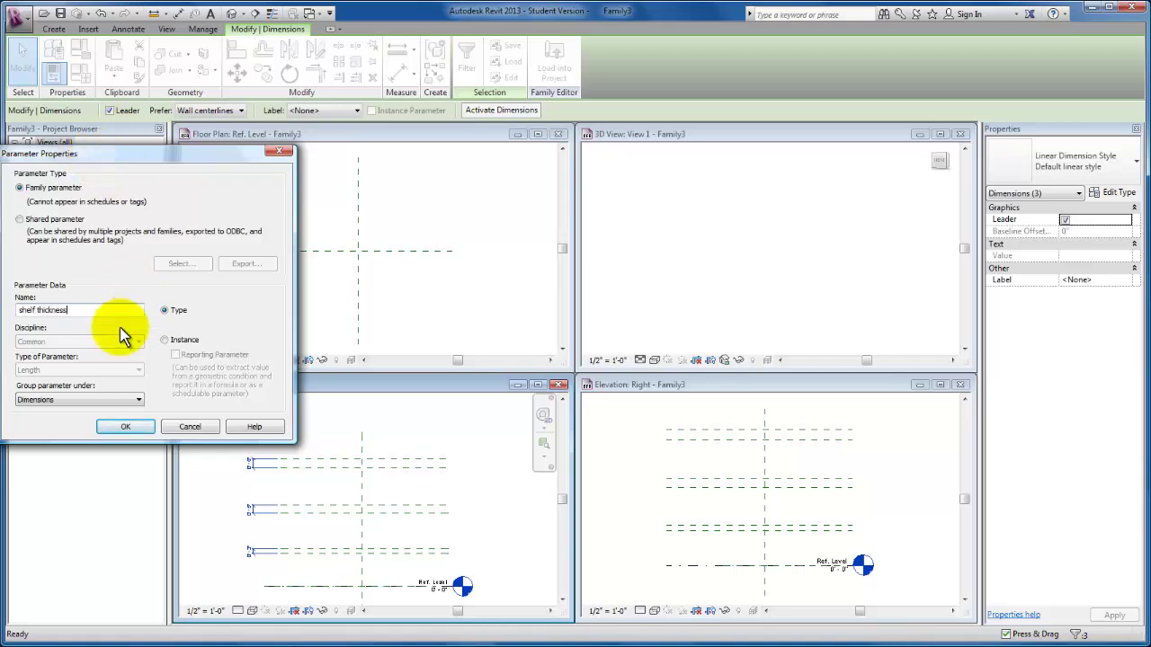
{"action": "left_click", "coordinate": [126, 426]}
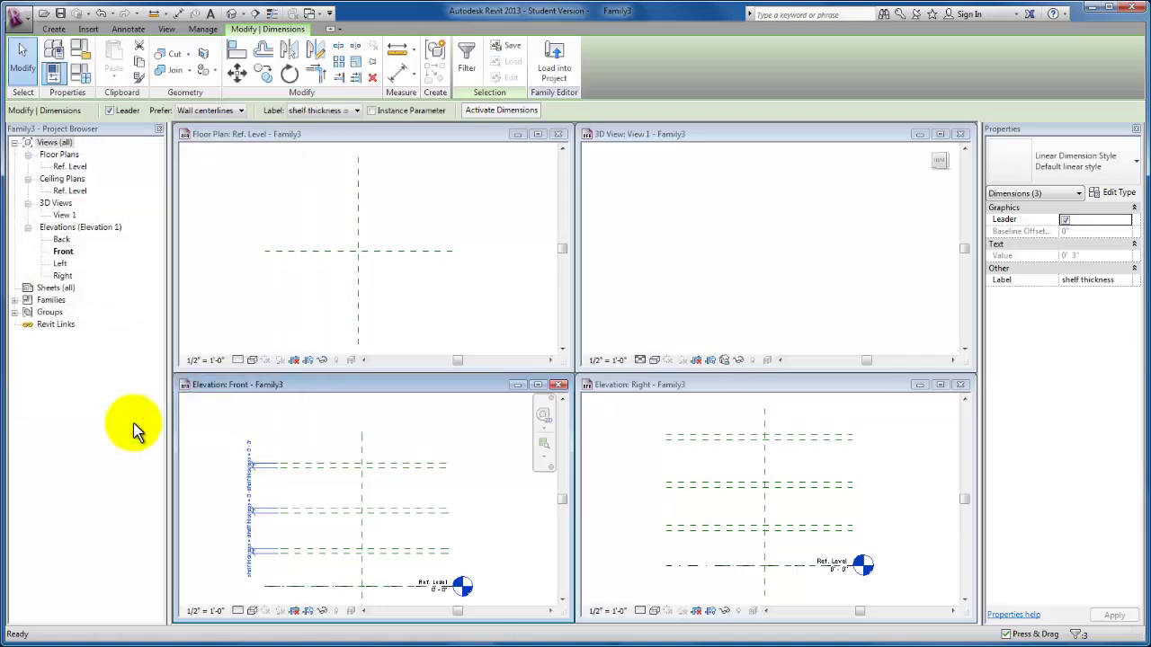
Flex the shelf thickness parameter in the family types by applying 1' 0", and set it to 0' 1"
{"action": "left_click", "coordinate": [78, 80]}
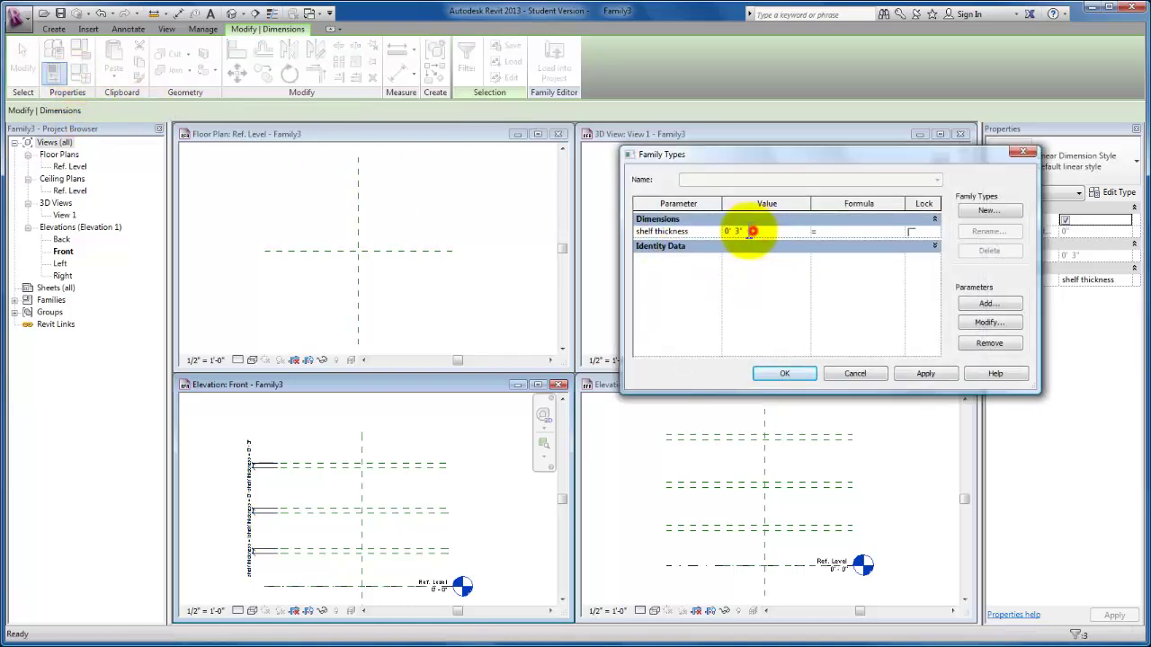
{"action": "left_click_drag", "start_coordinate": [753, 232], "coordinate": [725, 232]}
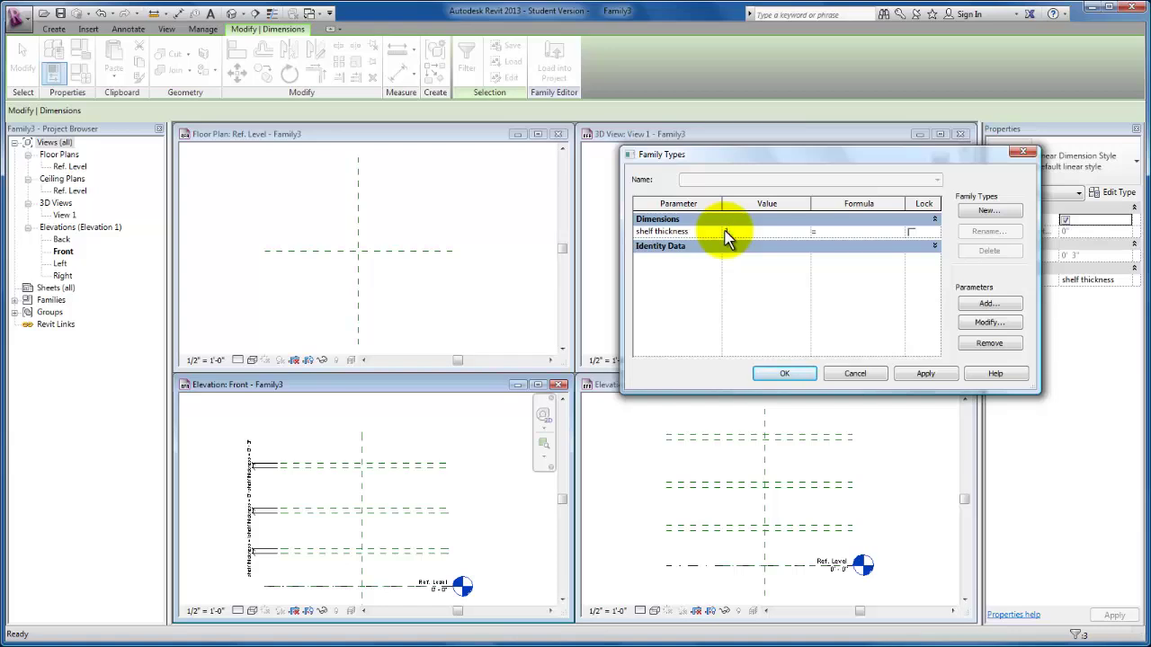
{"action": "type", "text": "1"}
{"action": "left_click", "coordinate": [926, 376]}
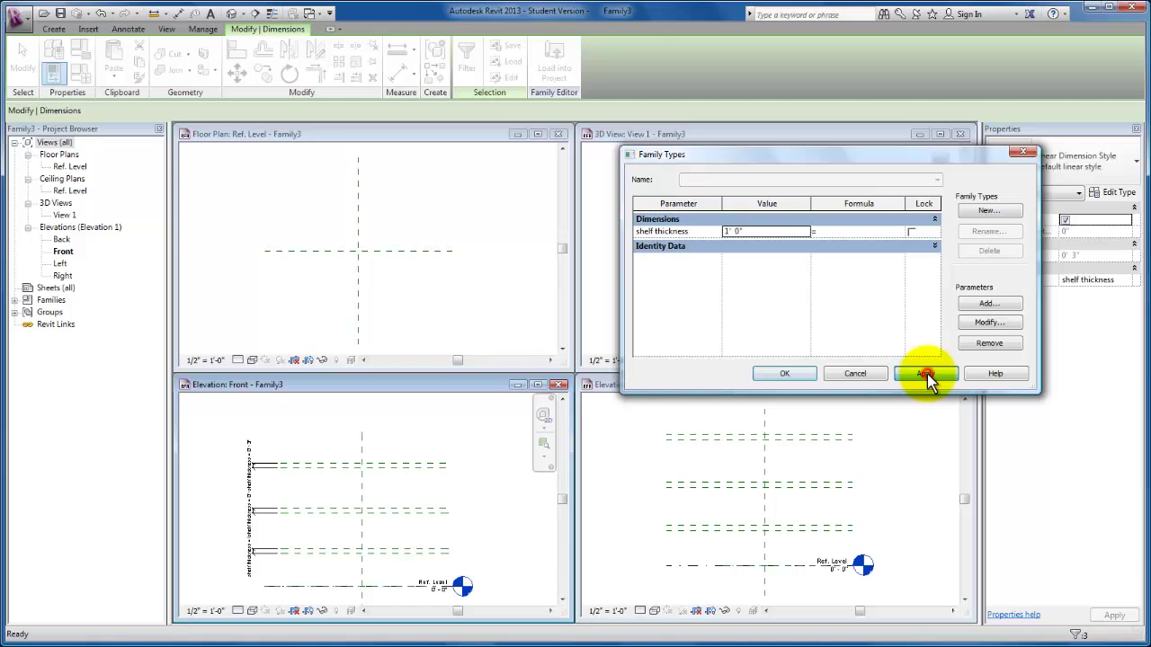
{"action": "left_click_drag", "start_coordinate": [757, 231], "coordinate": [722, 232]}
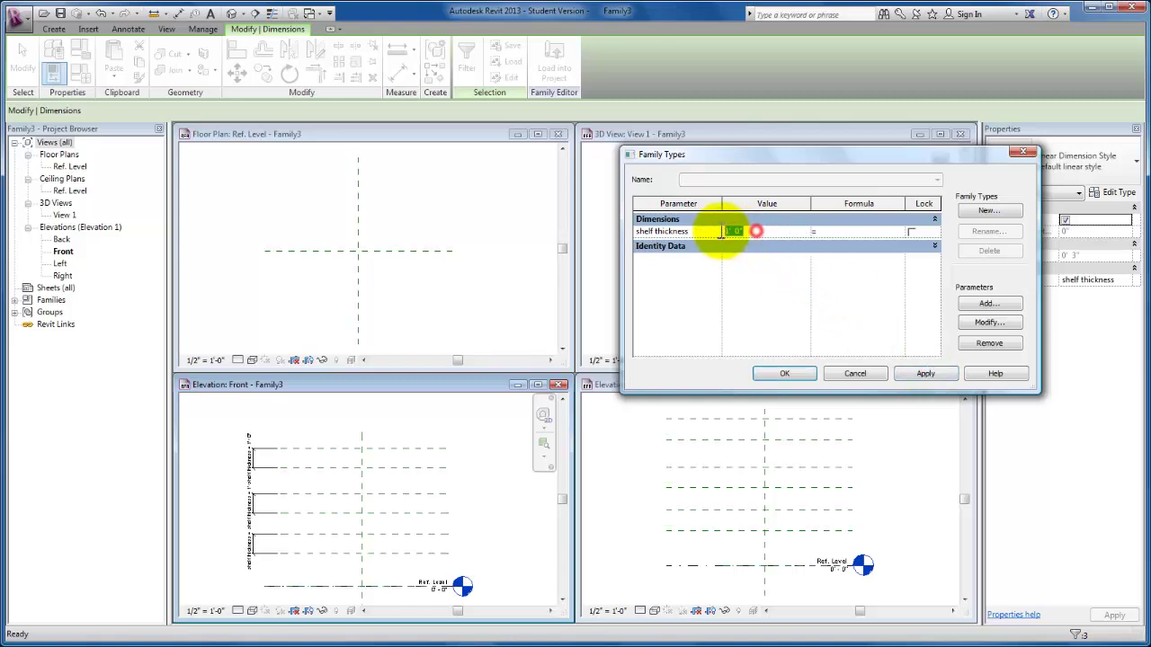
{"action": "type", "text": "0 1"}
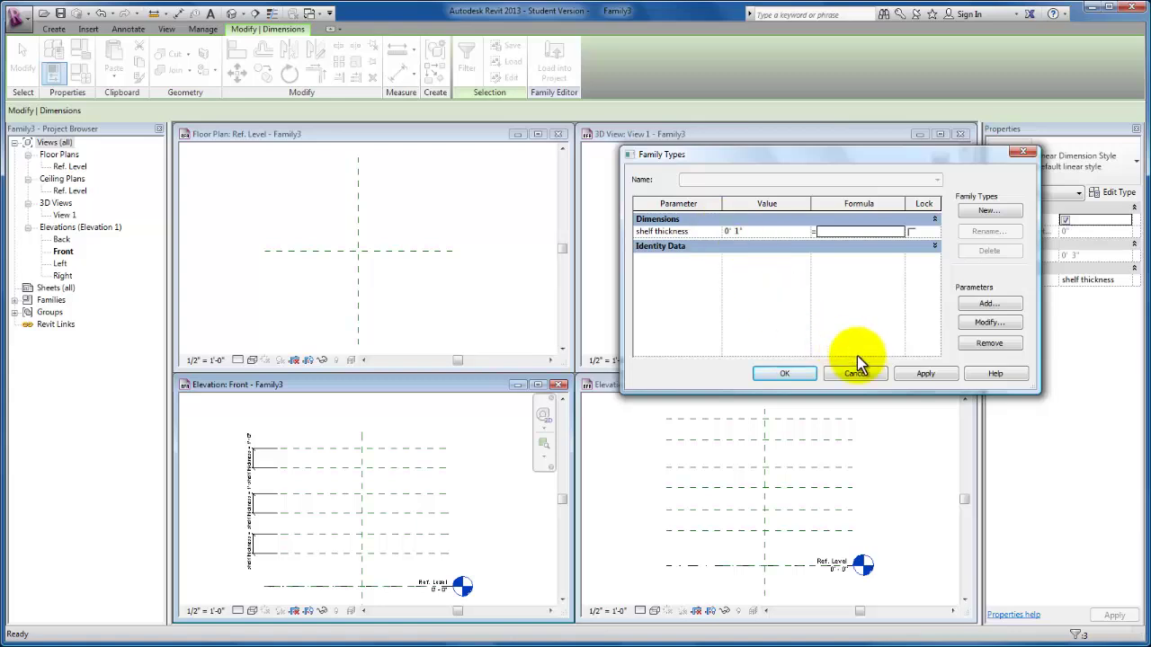
{"action": "left_click", "coordinate": [905, 371]}
{"action": "left_click", "coordinate": [787, 374]}
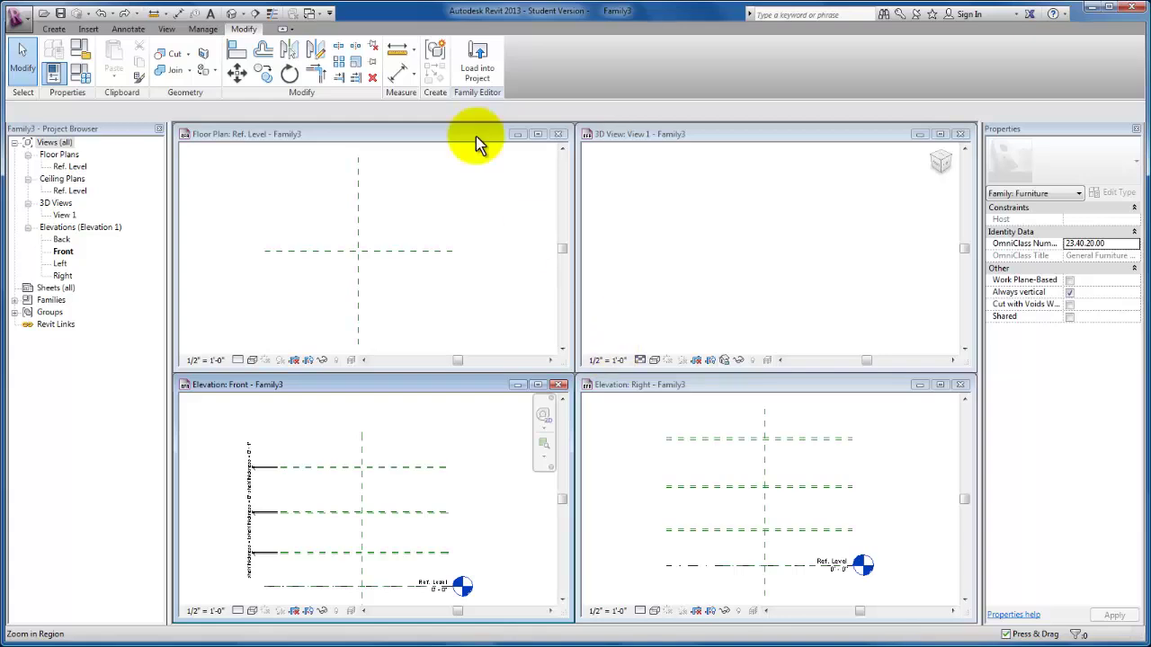
Draw a fourth pair of horizontal reference planes about 1' 9" above the third pair in the front elevation, spaced about 4" apart
{"action": "left_click", "coordinate": [52, 29]}
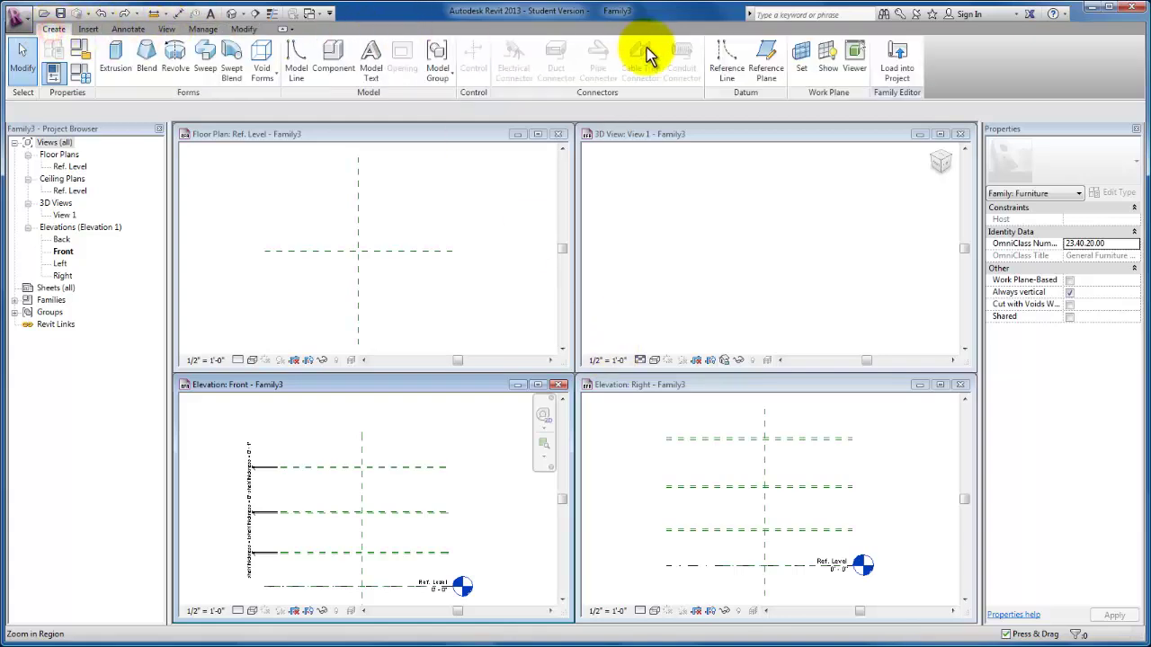
{"action": "left_click", "coordinate": [766, 65]}
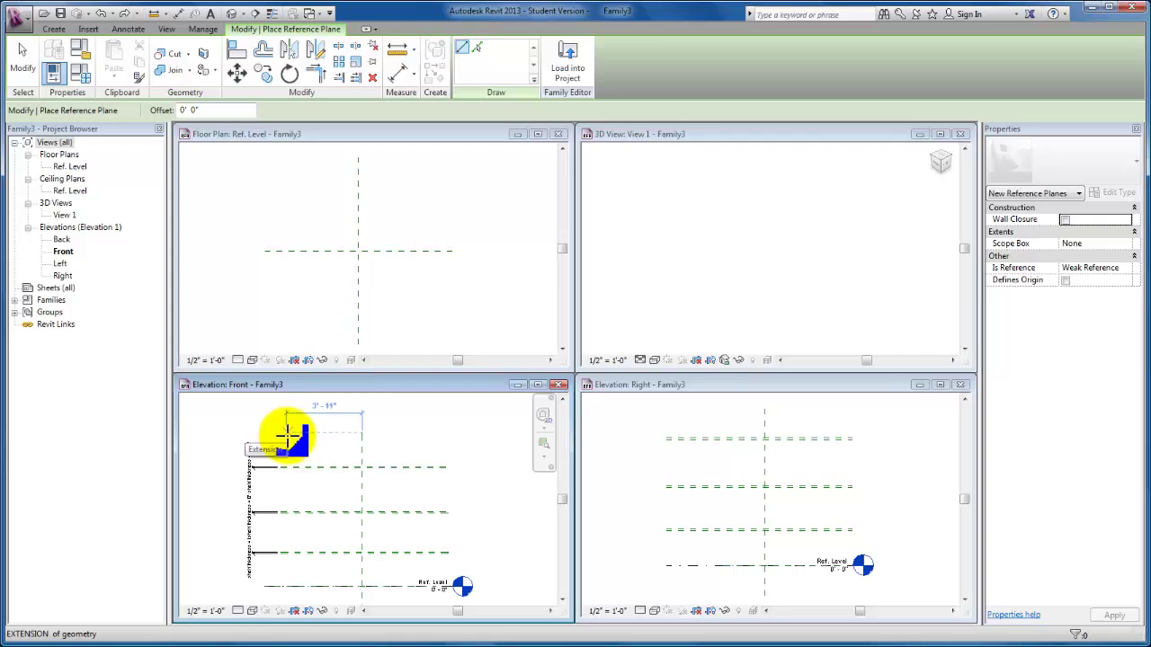
{"action": "left_click", "coordinate": [288, 432]}
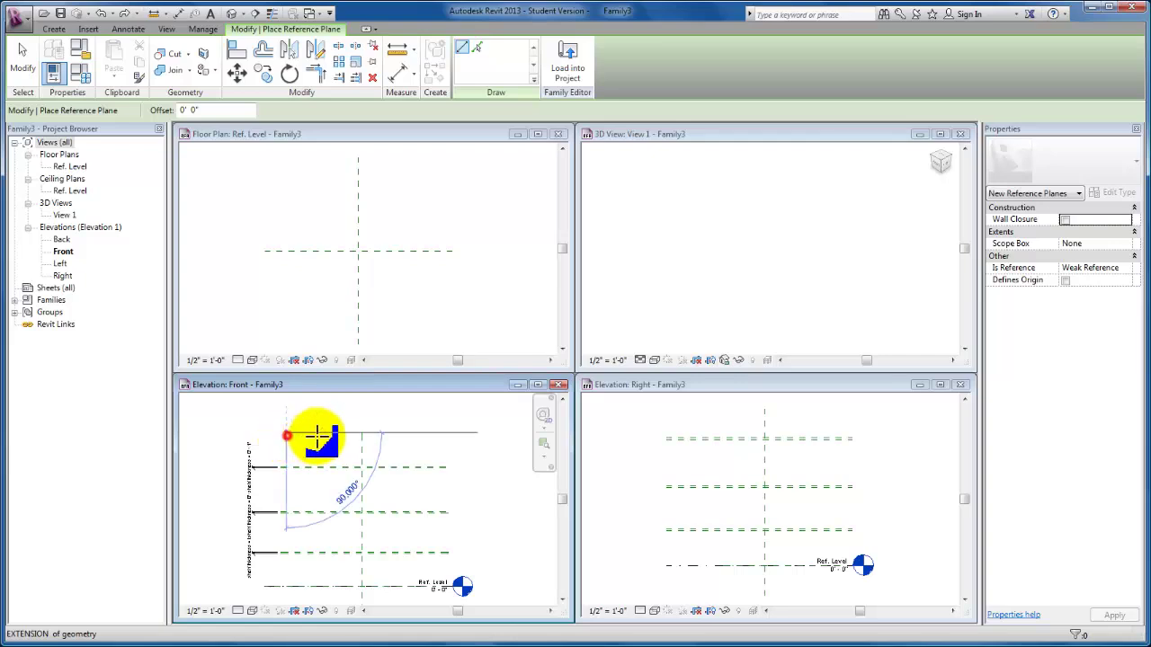
{"action": "left_click", "coordinate": [443, 432]}
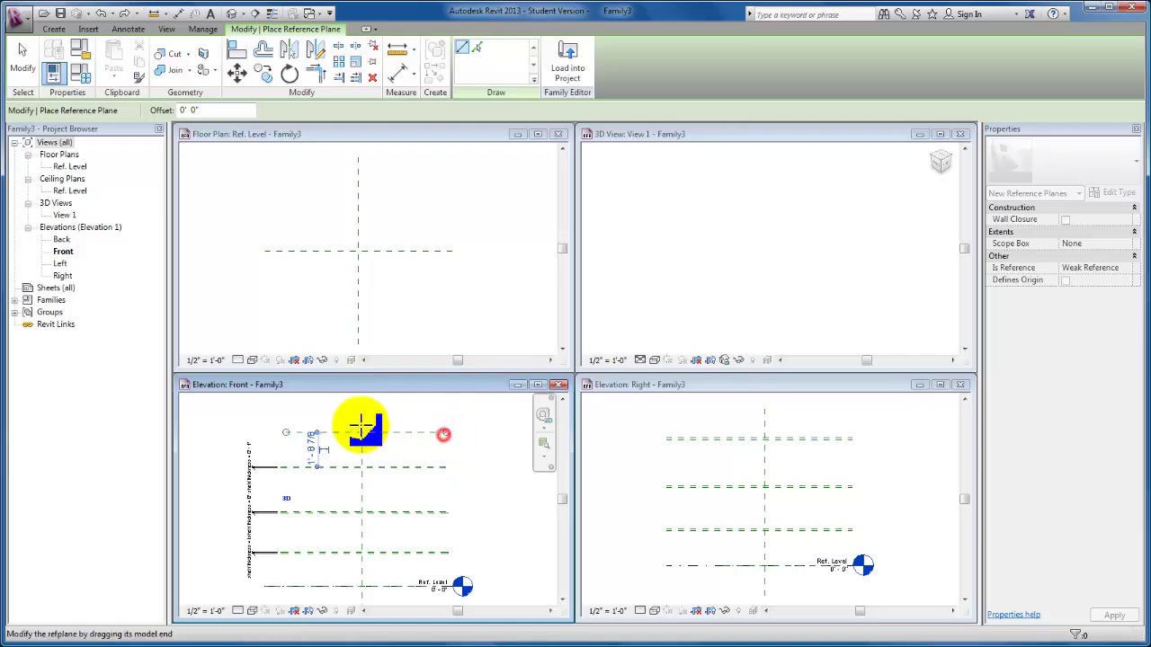
{"action": "left_click", "coordinate": [283, 429]}
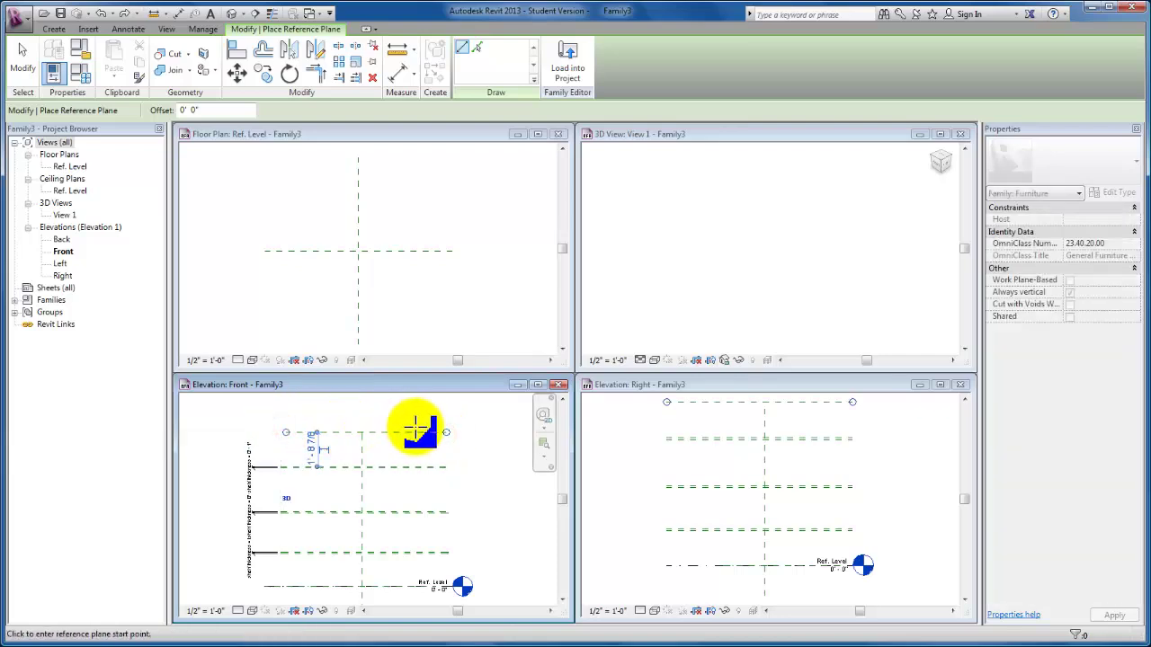
{"action": "key", "text": "Escape"}
{"action": "scroll", "coordinate": [292, 432], "scroll_direction": "up", "scroll_amount": 2}
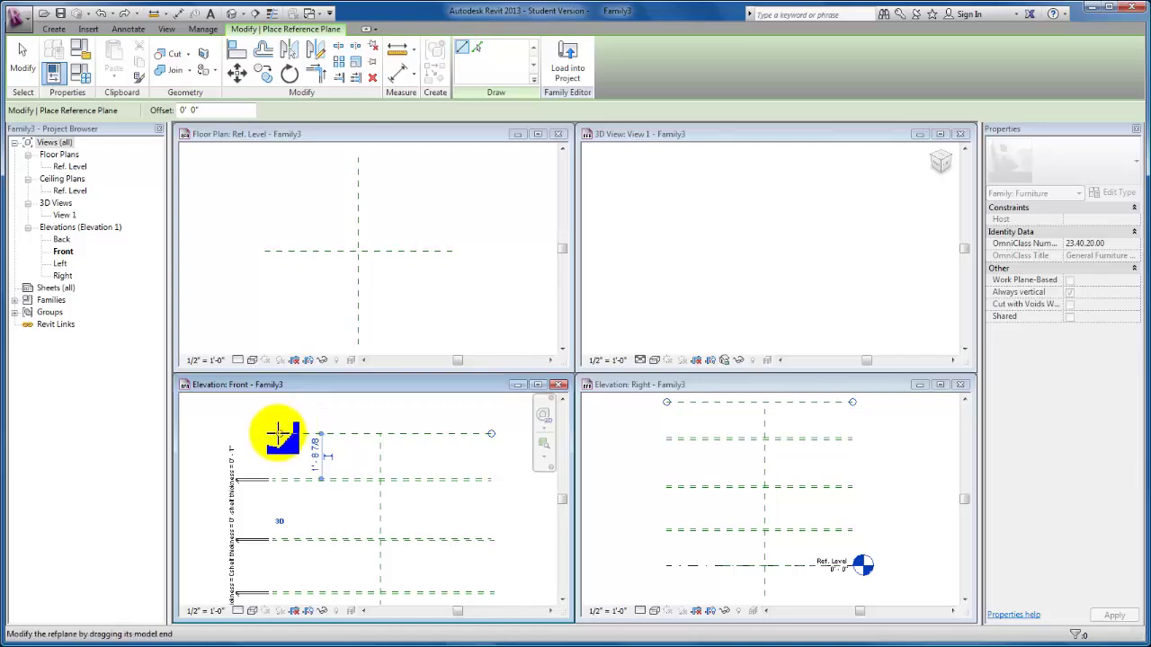
{"action": "left_click", "coordinate": [279, 423]}
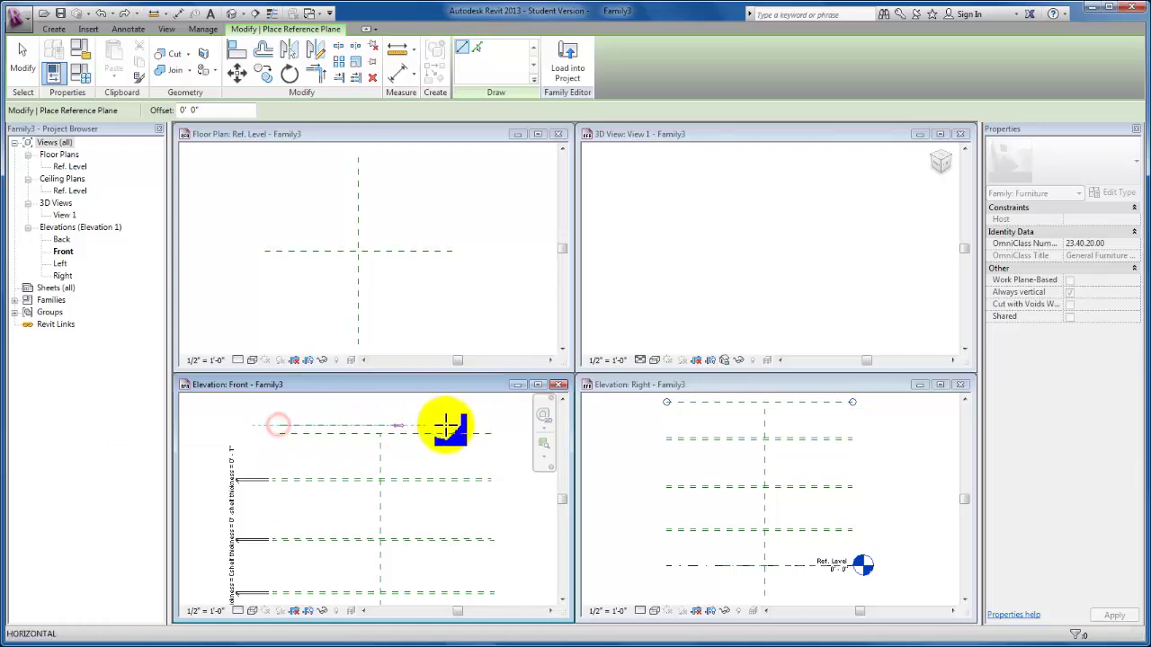
{"action": "left_click", "coordinate": [488, 423]}
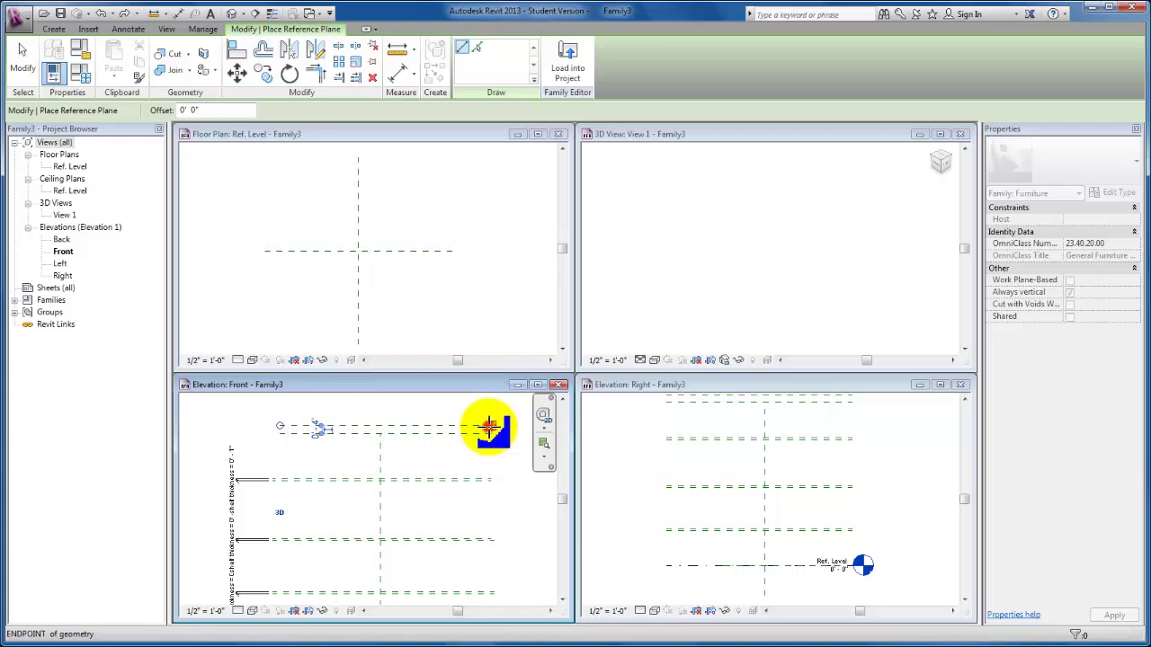
Draw a single horizontal reference plane about 4" above the Ref. Level line in the front elevation
{"action": "scroll", "coordinate": [488, 530], "scroll_direction": "down", "scroll_amount": 2}
{"action": "middle_click_drag", "start_coordinate": [488, 540], "coordinate": [500, 394]}
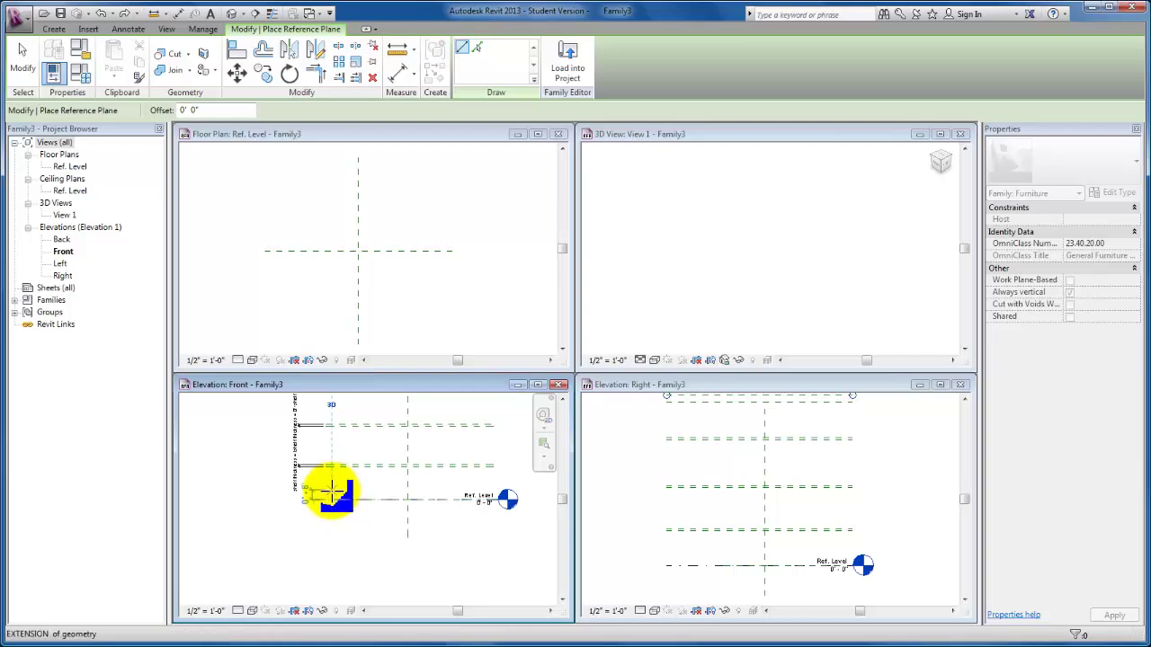
{"action": "left_click", "coordinate": [333, 493]}
{"action": "scroll", "coordinate": [490, 494], "scroll_direction": "up", "scroll_amount": 1}
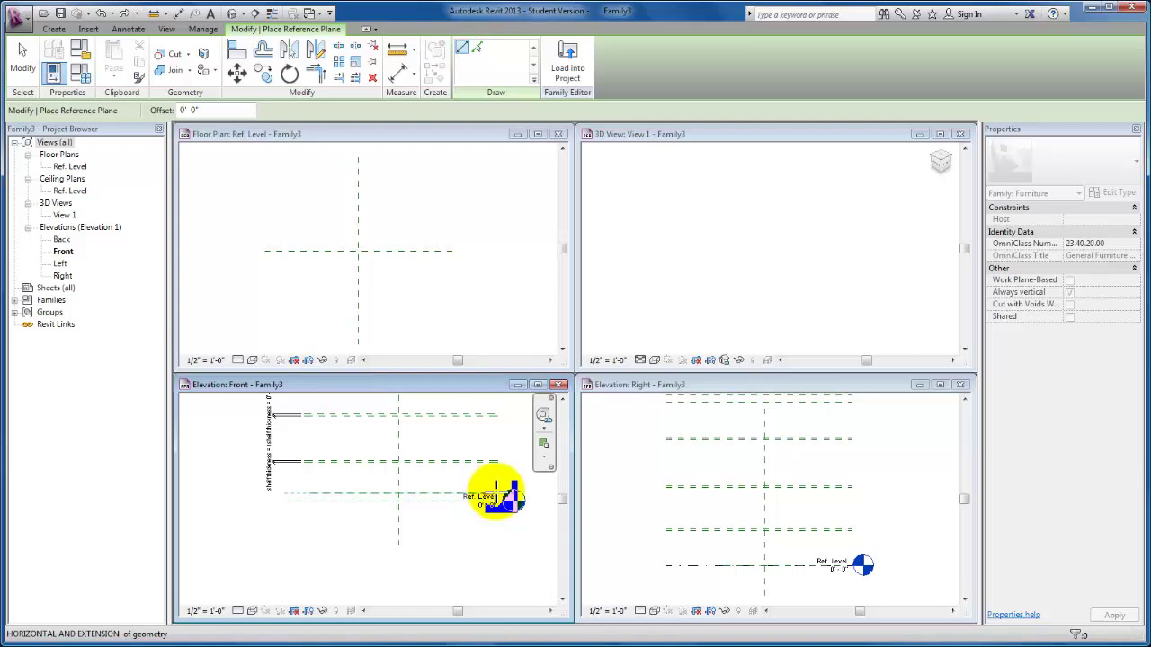
{"action": "left_click", "coordinate": [495, 494]}
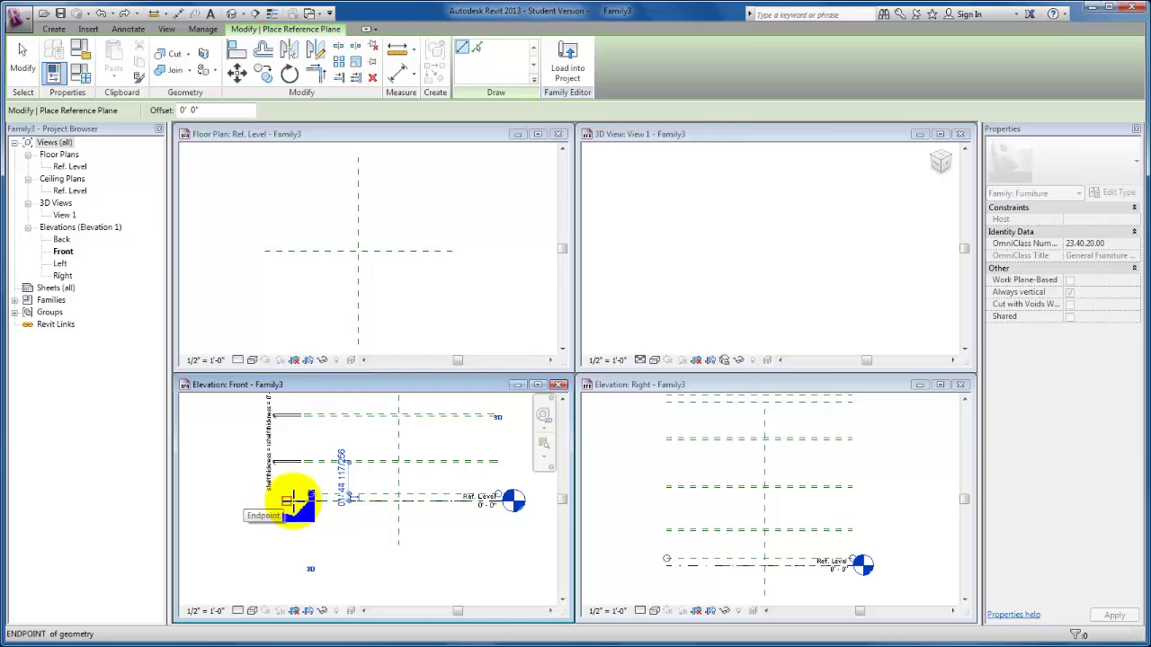
{"action": "key", "text": "Escape"}
{"action": "middle_click_drag", "start_coordinate": [380, 471], "coordinate": [388, 543]}
{"action": "scroll", "coordinate": [388, 543], "scroll_direction": "down", "scroll_amount": 2}
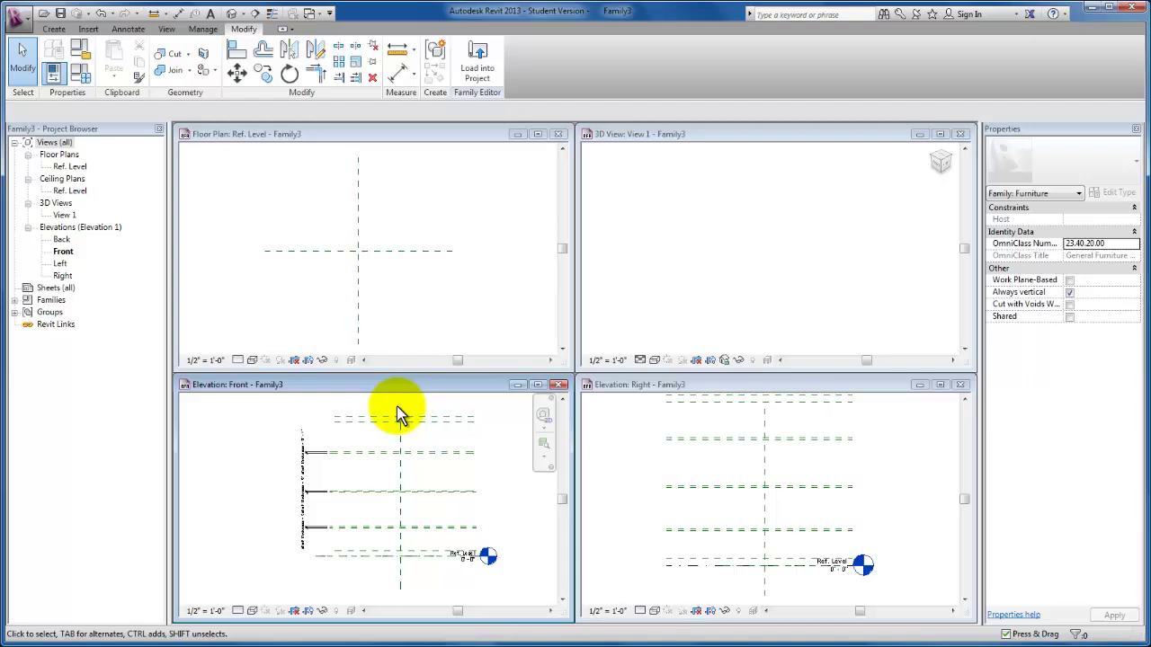
Add an aligned dimension between the two topmost reference planes in the front elevation
{"action": "left_click", "coordinate": [412, 79]}
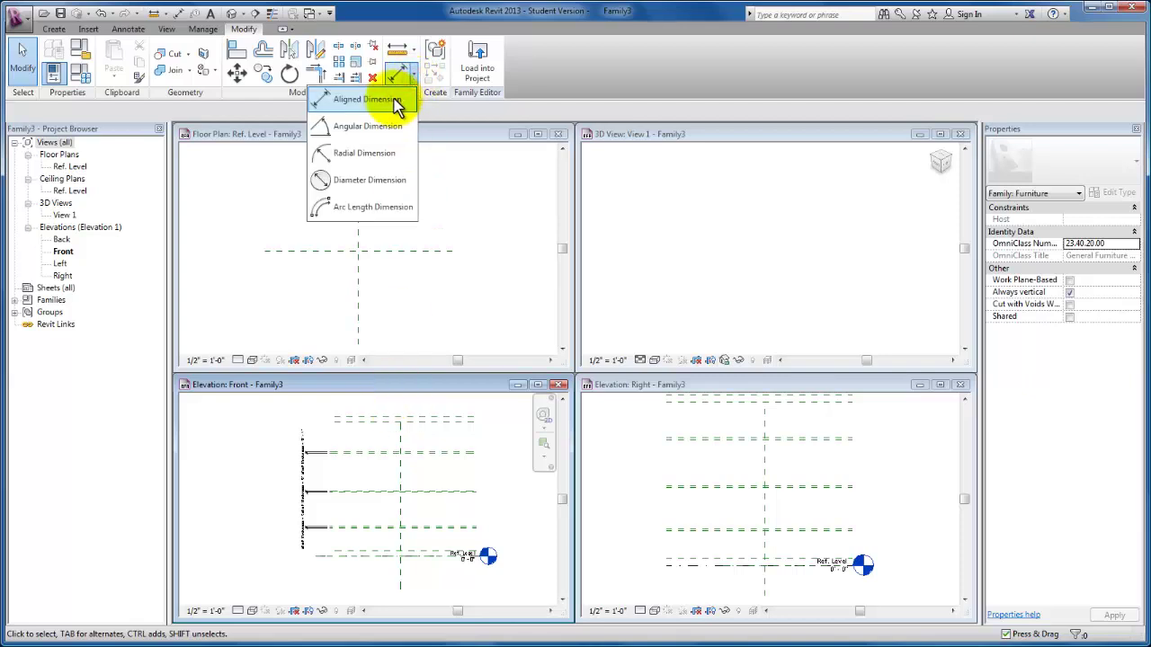
{"action": "left_click", "coordinate": [397, 100]}
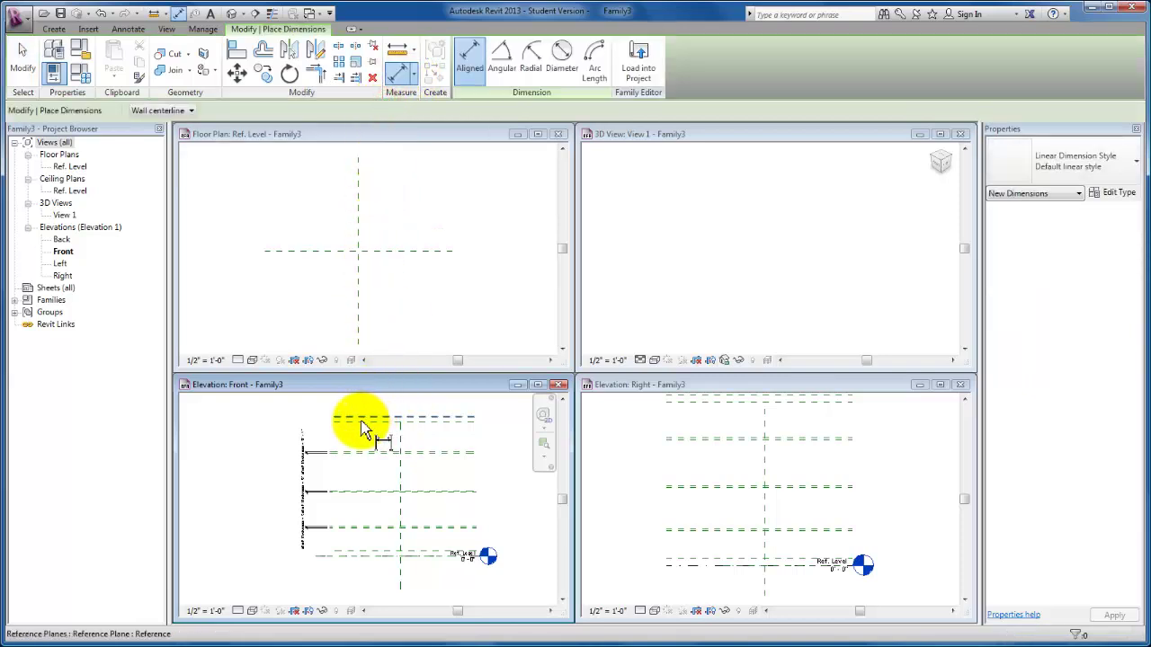
{"action": "left_click", "coordinate": [347, 417]}
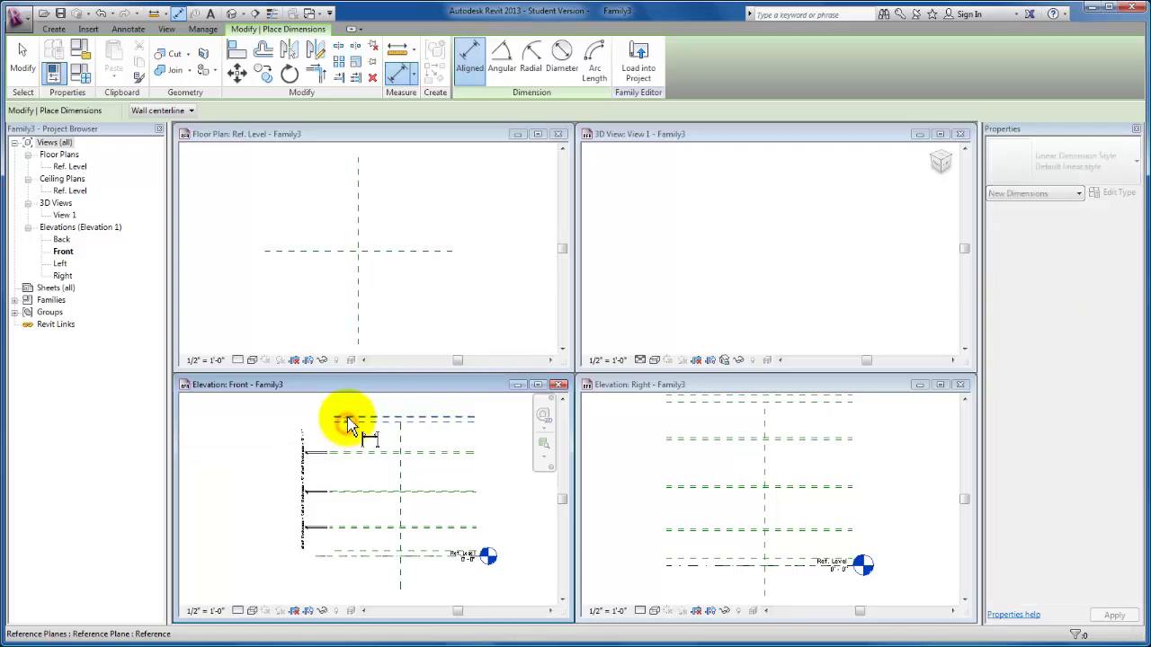
{"action": "scroll", "coordinate": [321, 423], "scroll_direction": "up", "scroll_amount": 1}
{"action": "scroll", "coordinate": [295, 422], "scroll_direction": "up", "scroll_amount": 1}
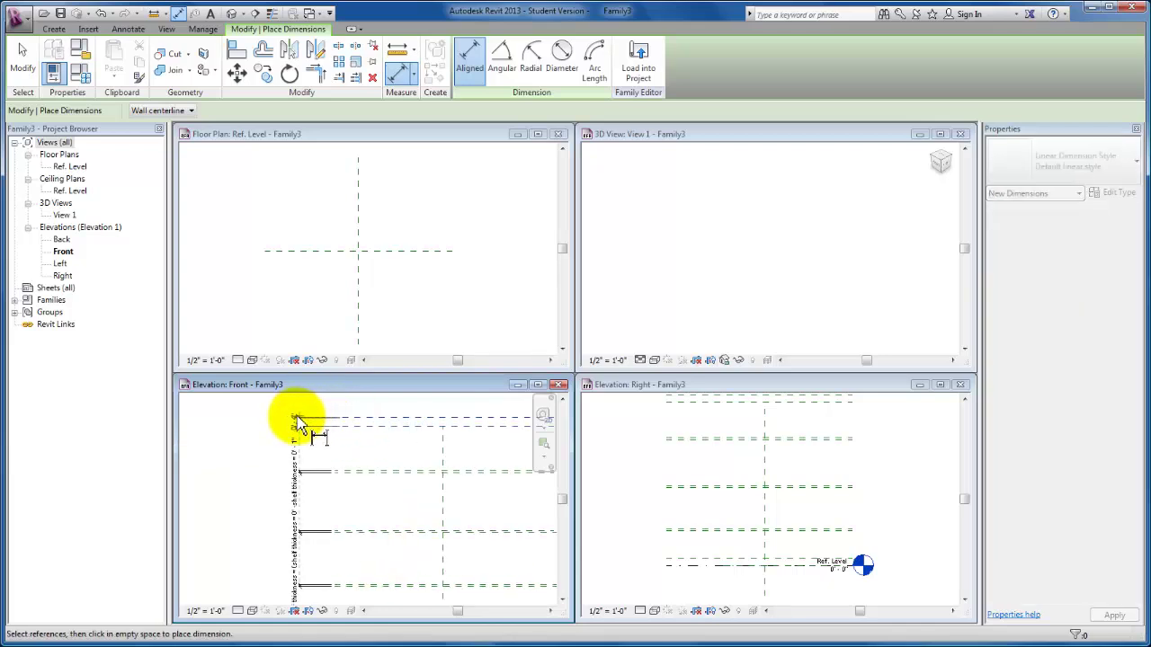
{"action": "left_click", "coordinate": [298, 423]}
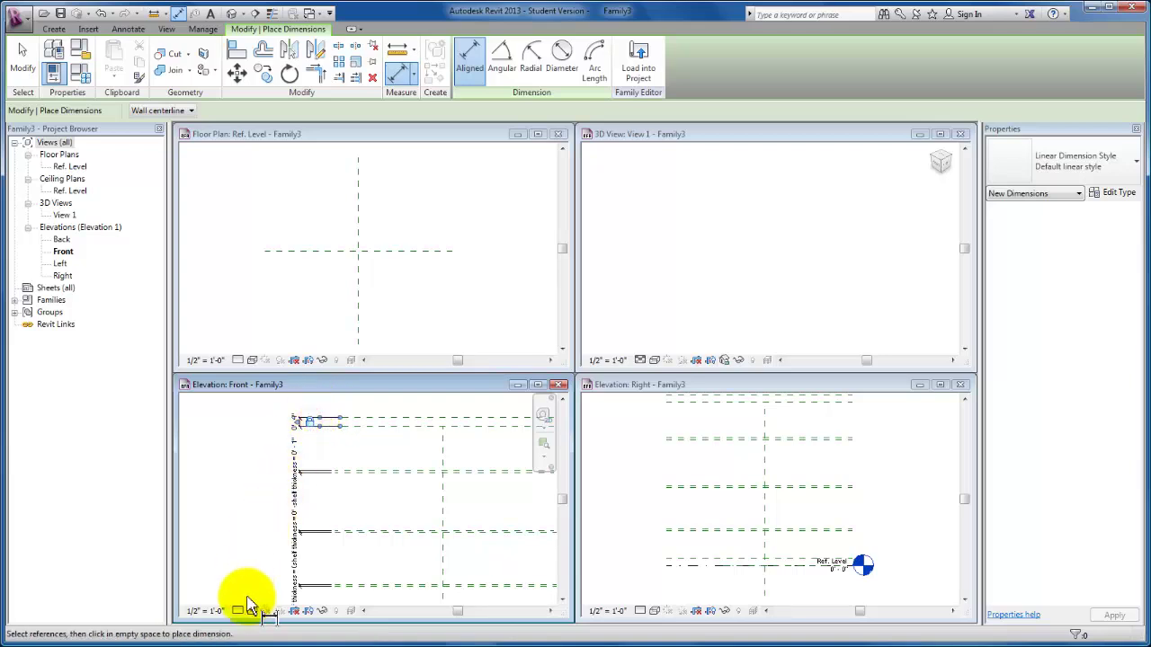
Set the front elevation's view scale to 1/4" = 1'-0" and end dimensioning
{"action": "left_click", "coordinate": [209, 611]}
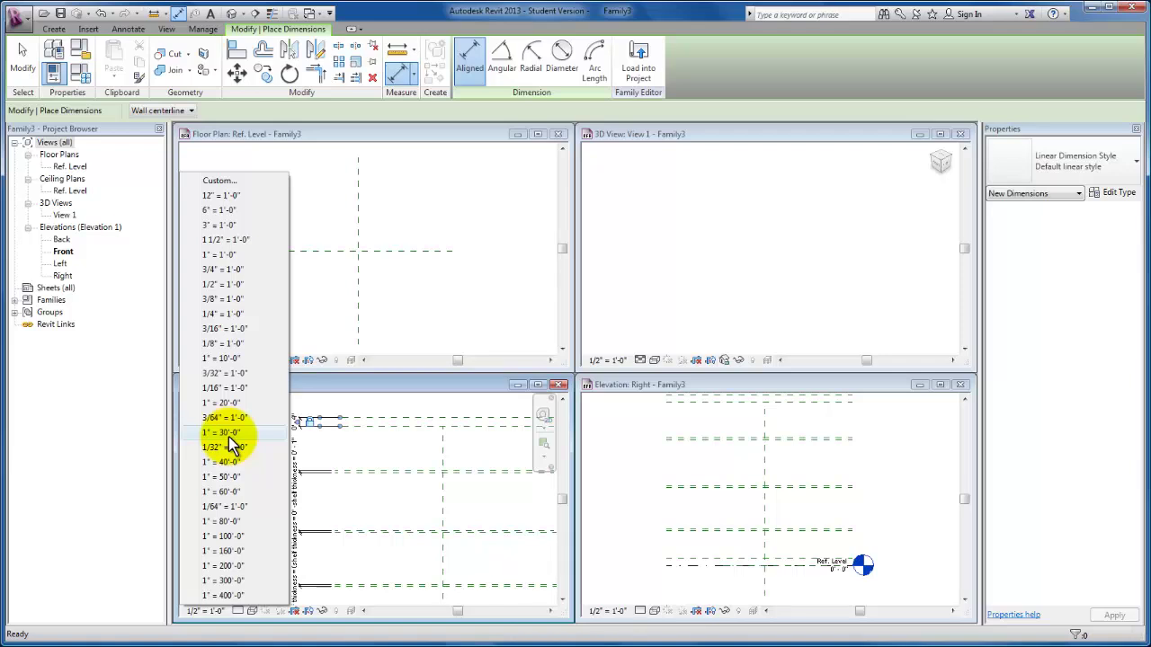
{"action": "left_click", "coordinate": [225, 314]}
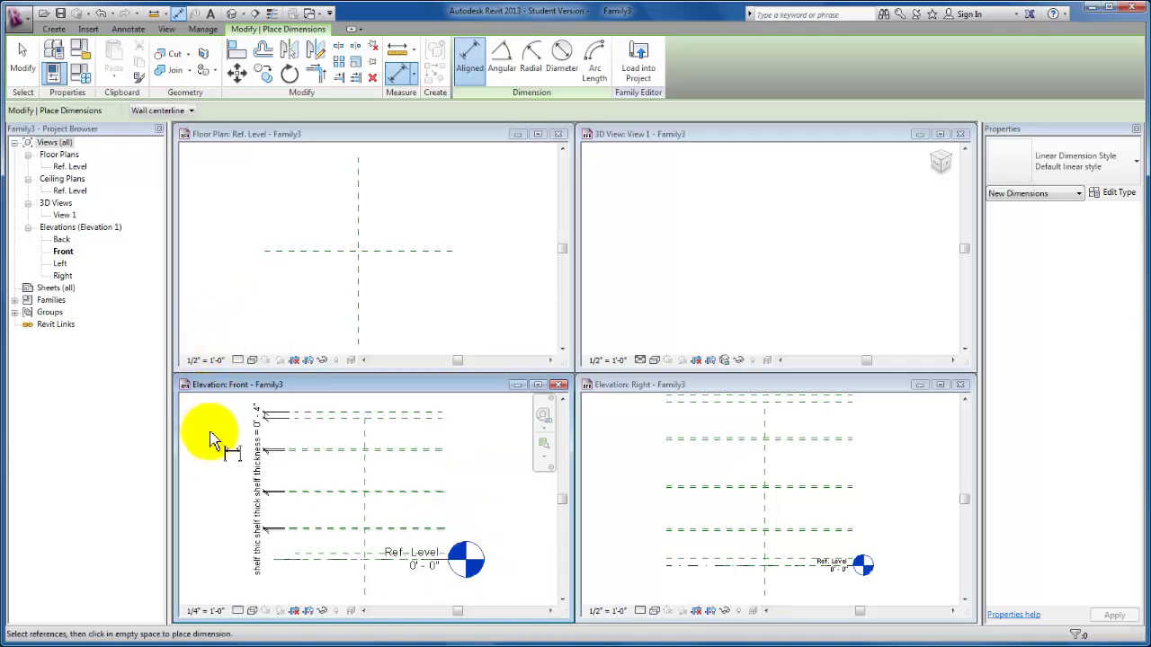
{"action": "key", "text": "Escape"}
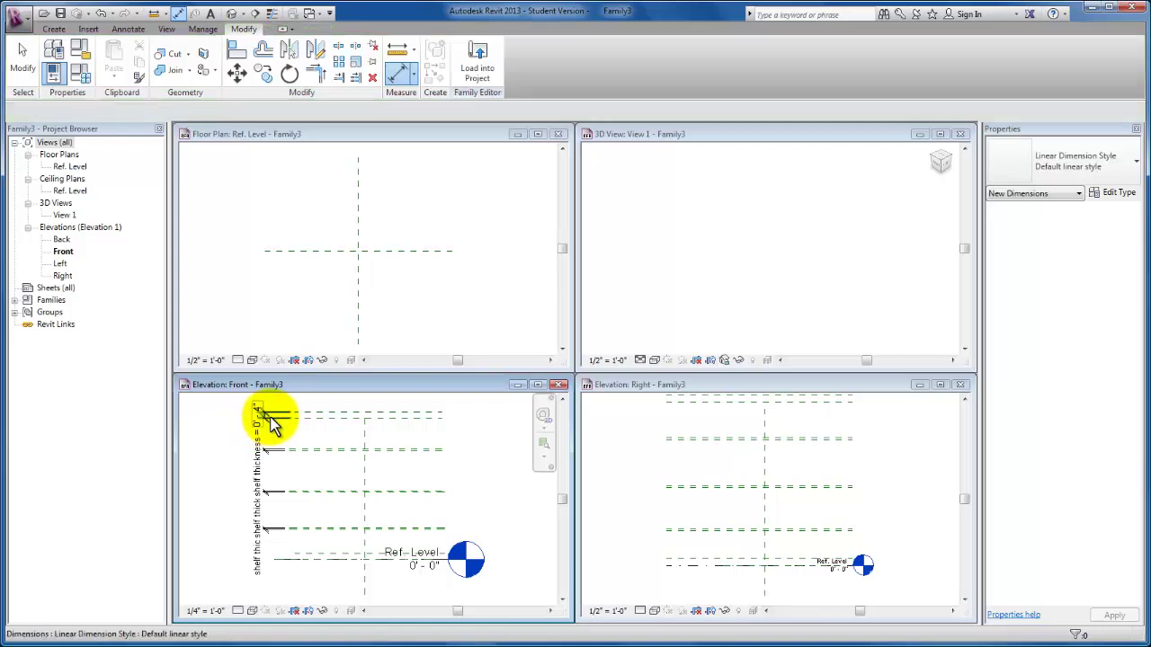
Label the topmost pair's dimension with a new family type parameter named "top thickness", grouped under Dimensions
{"action": "left_click", "coordinate": [272, 419]}
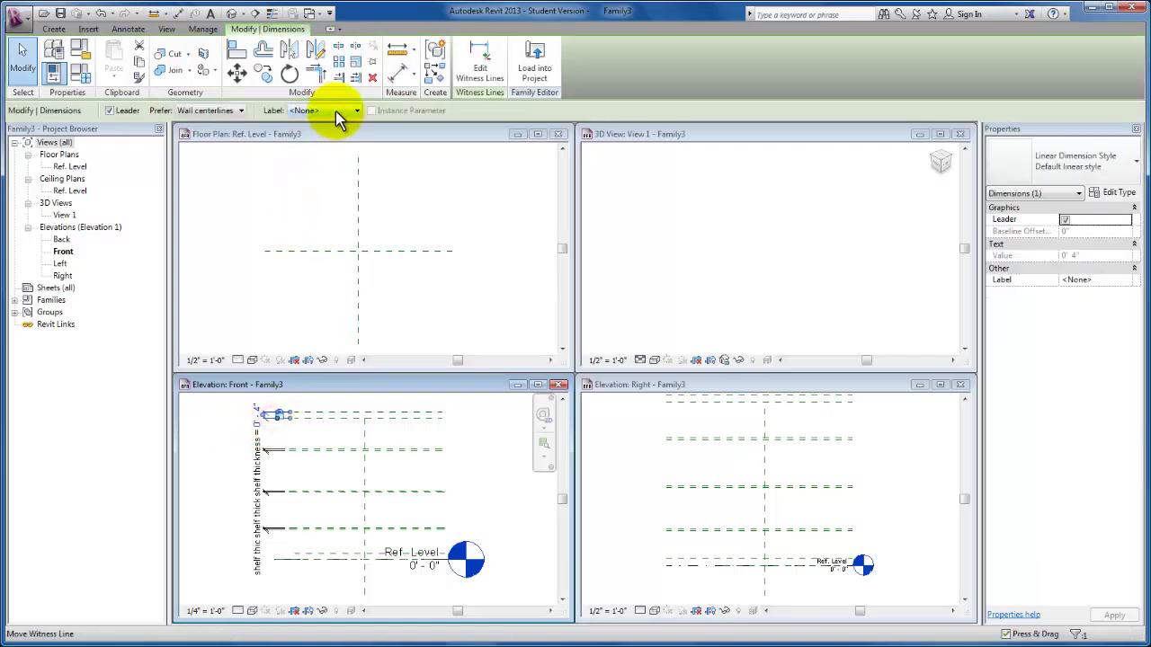
{"action": "left_click", "coordinate": [338, 113]}
{"action": "left_click", "coordinate": [330, 135]}
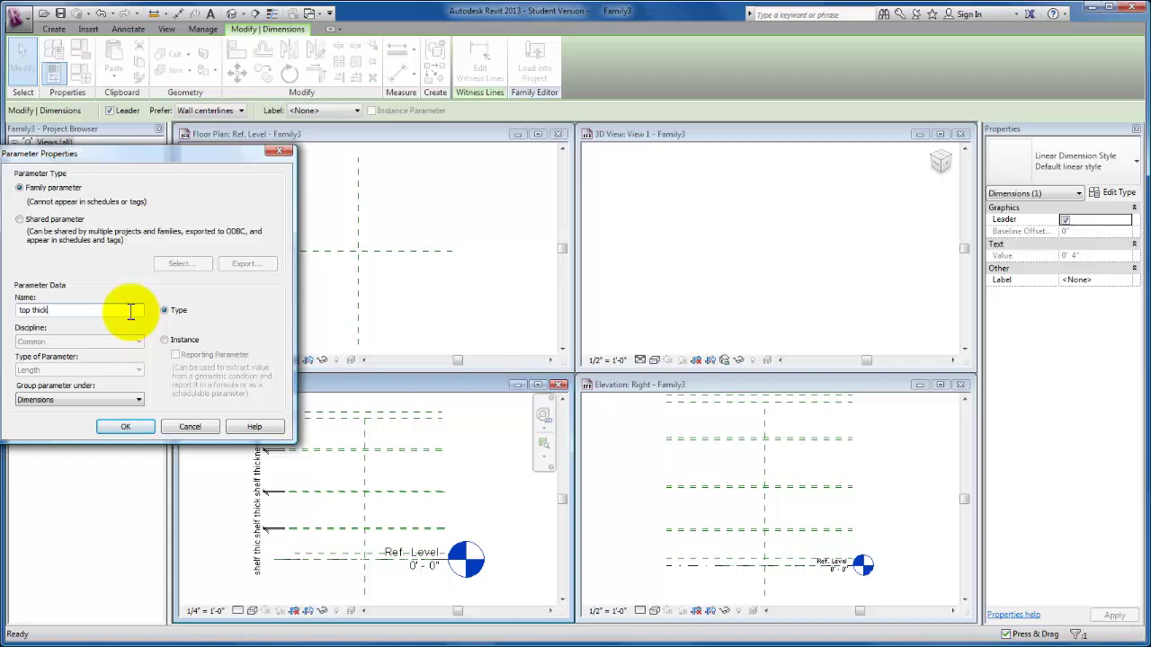
{"action": "left_click", "coordinate": [133, 426]}
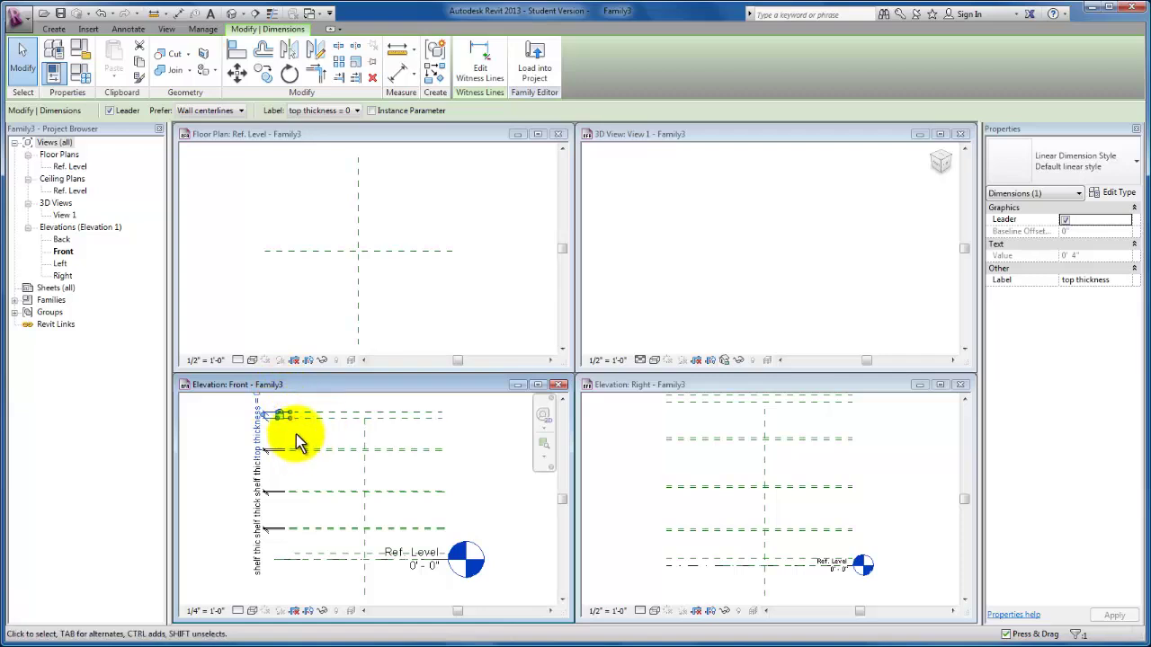
{"action": "left_click", "coordinate": [349, 110]}
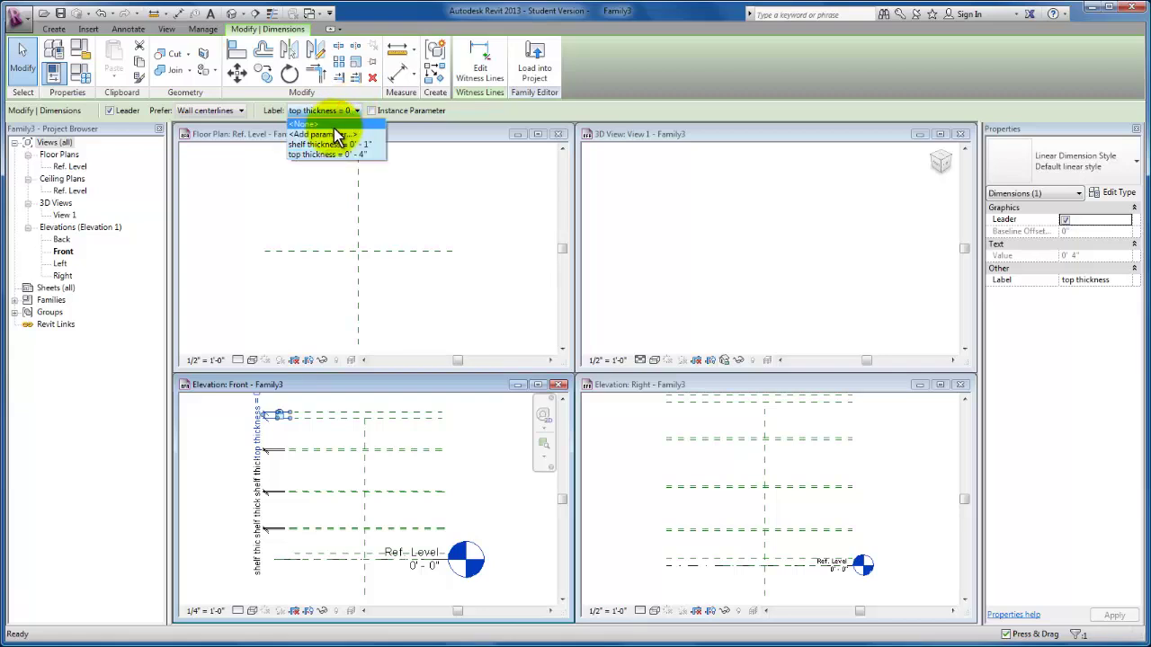
{"action": "left_click", "coordinate": [209, 466]}
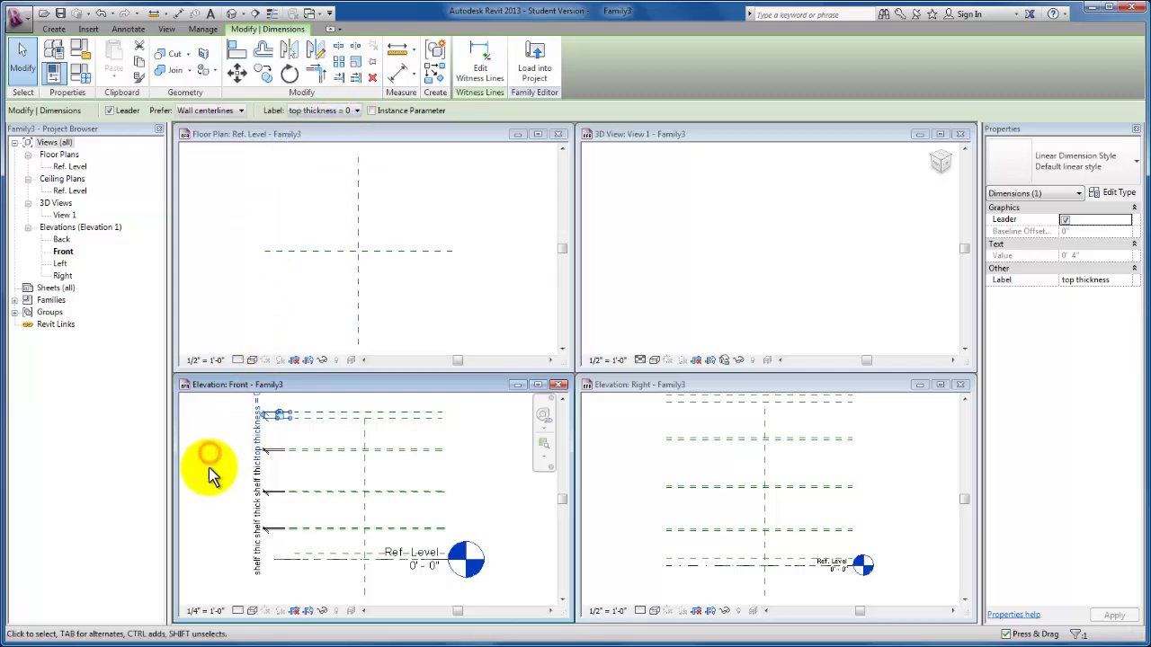
Add an aligned dimension between the Ref. Level and the reference plane just above it in the front elevation
{"action": "left_click", "coordinate": [400, 81]}
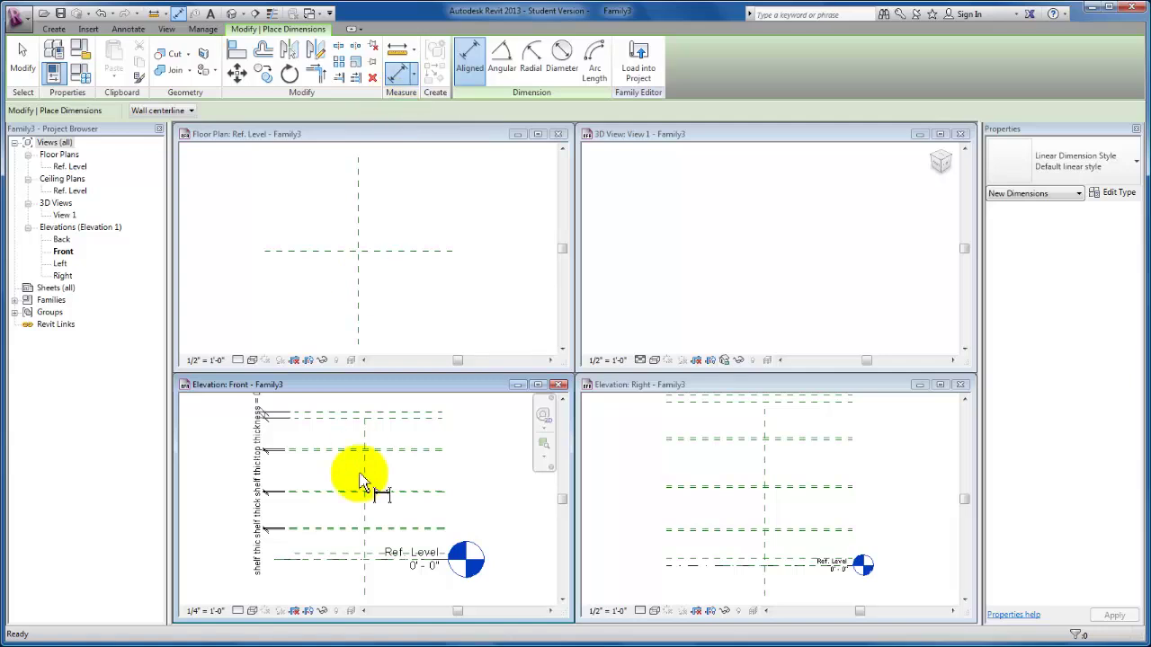
{"action": "left_click", "coordinate": [301, 563]}
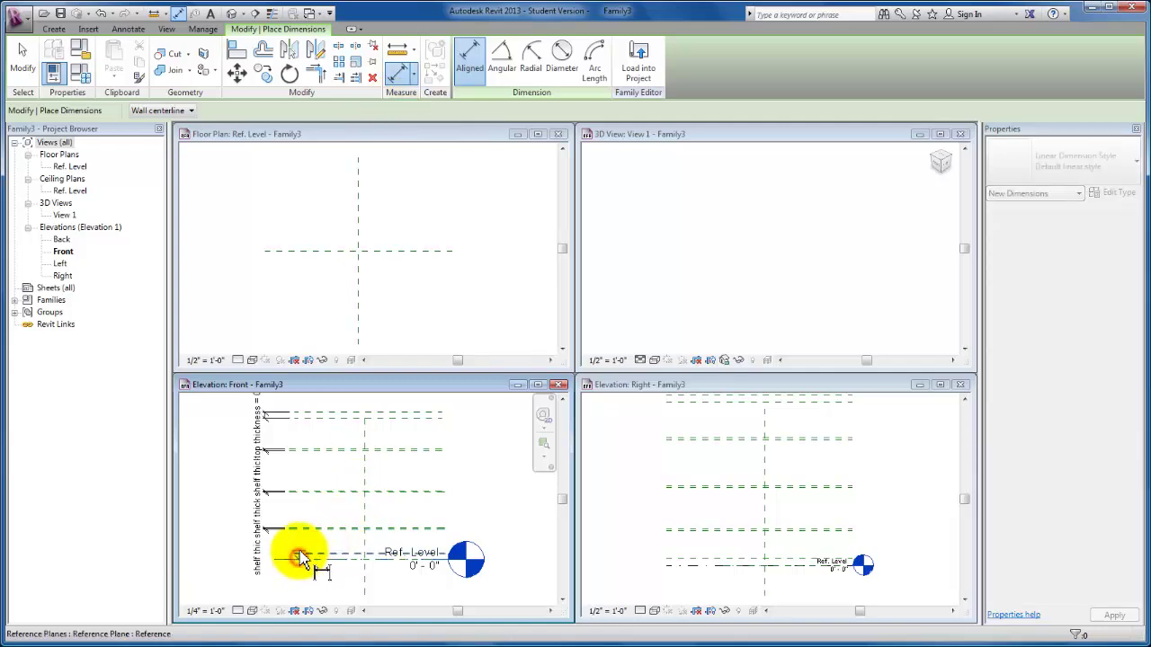
{"action": "scroll", "coordinate": [269, 553], "scroll_direction": "up", "scroll_amount": 2}
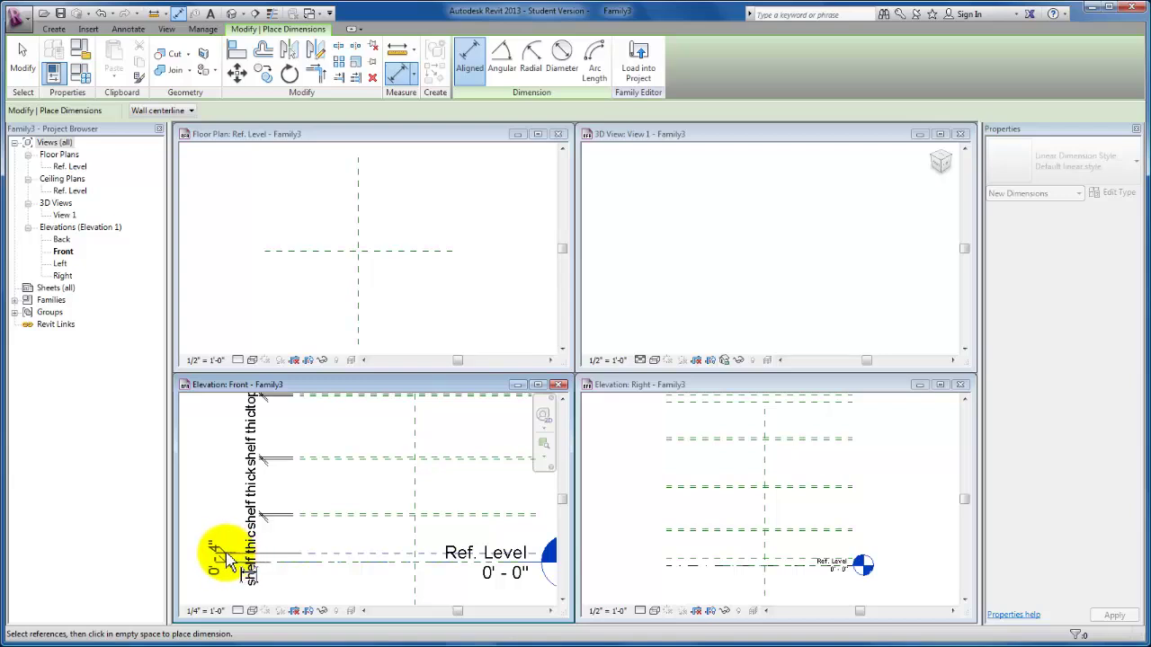
{"action": "left_click", "coordinate": [229, 559]}
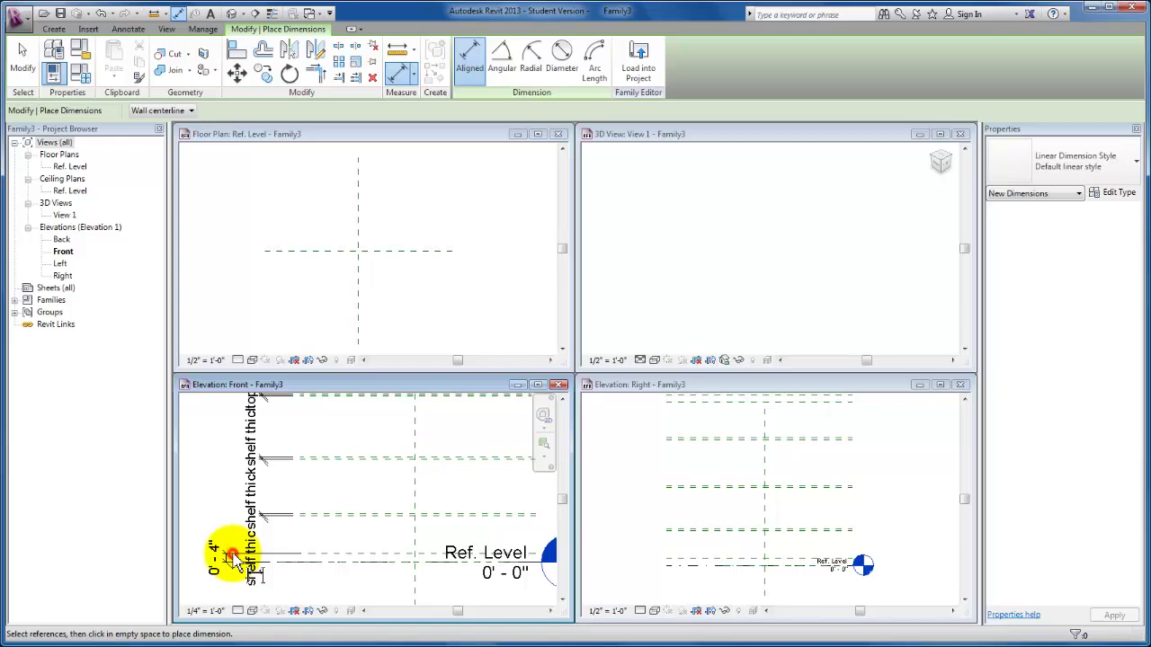
Label the dimension above the Ref. Level with a new family type parameter named "base thickness", grouped under Dimensions
{"action": "key", "text": "Escape"}
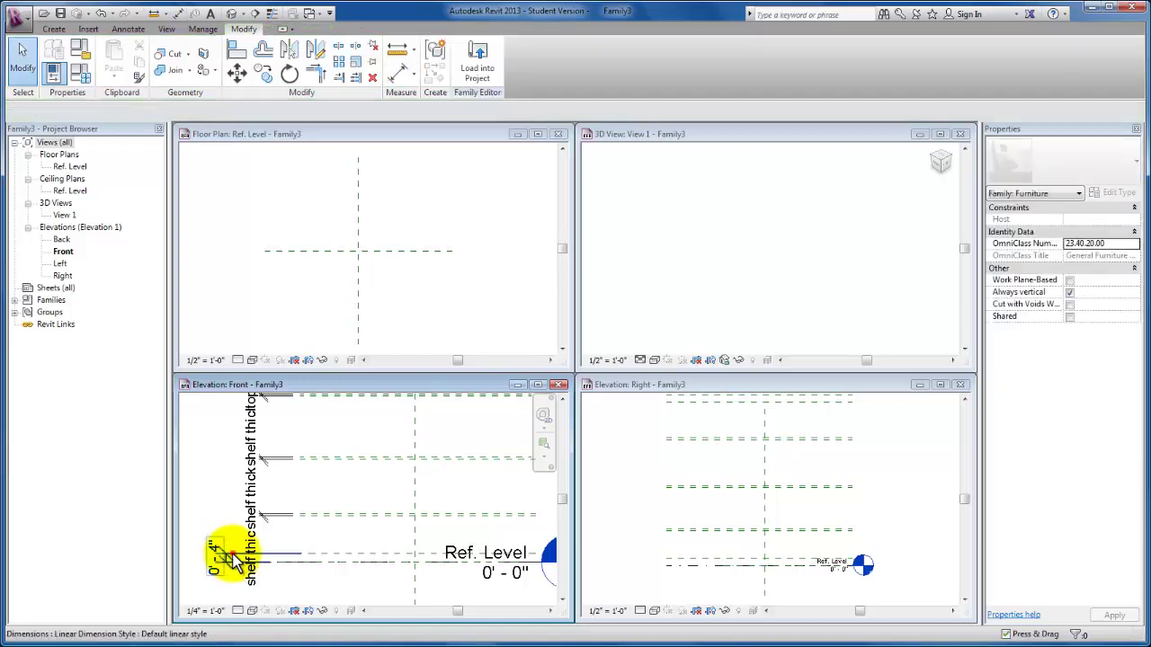
{"action": "left_click", "coordinate": [232, 559]}
{"action": "left_click", "coordinate": [353, 111]}
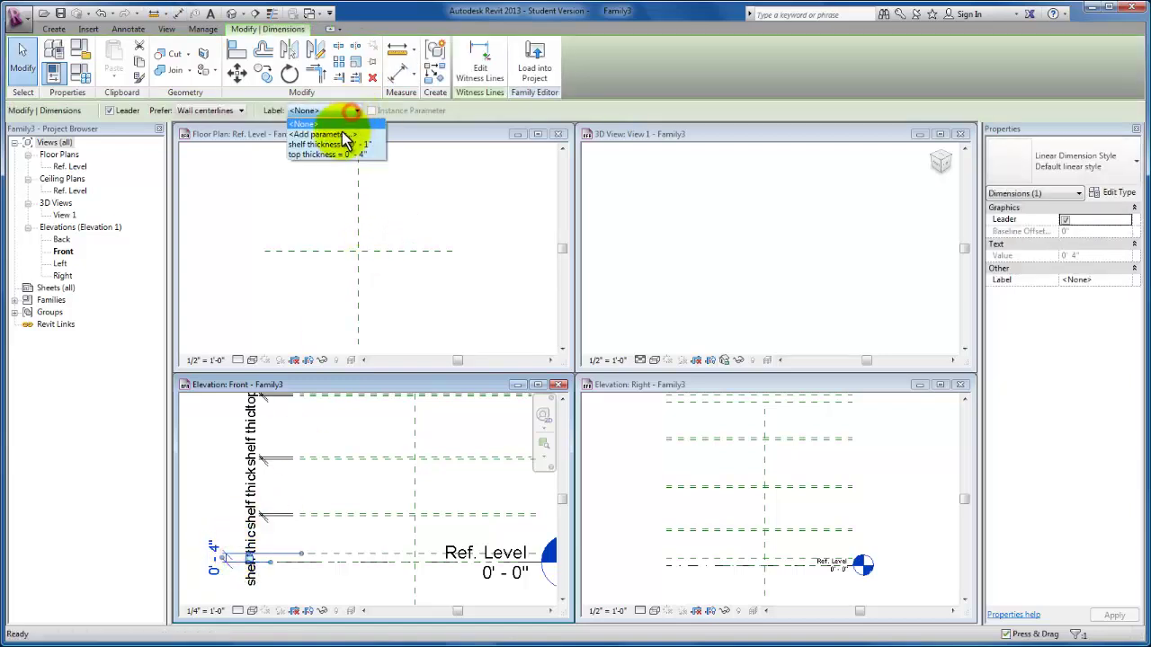
{"action": "left_click", "coordinate": [342, 134]}
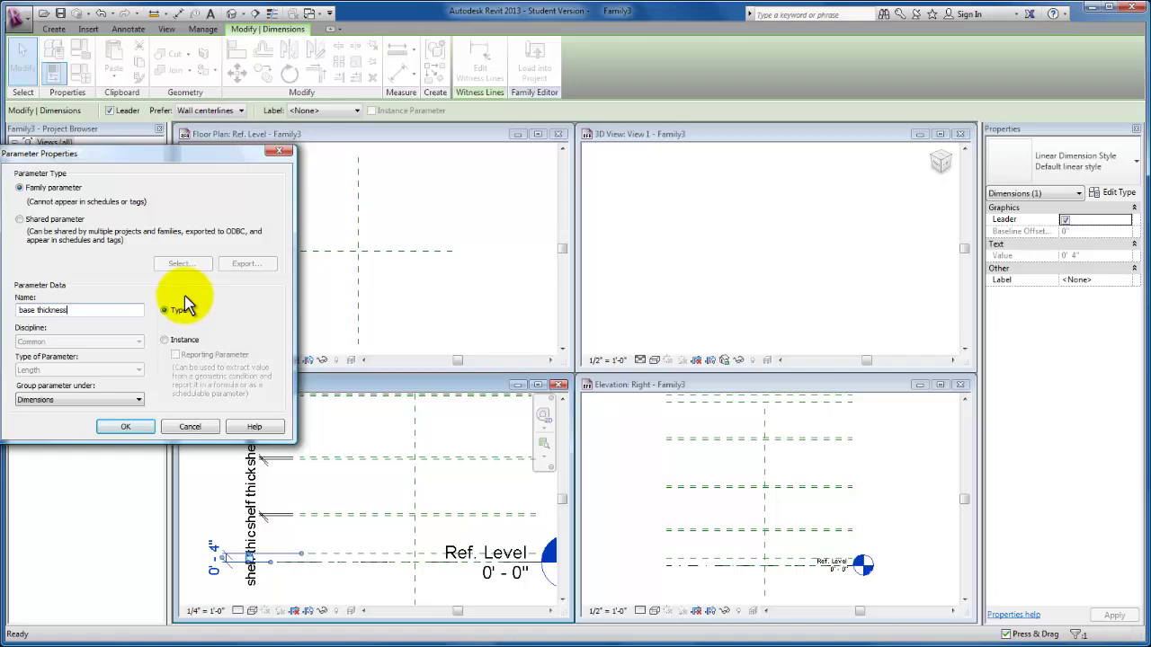
{"action": "left_click", "coordinate": [134, 428]}
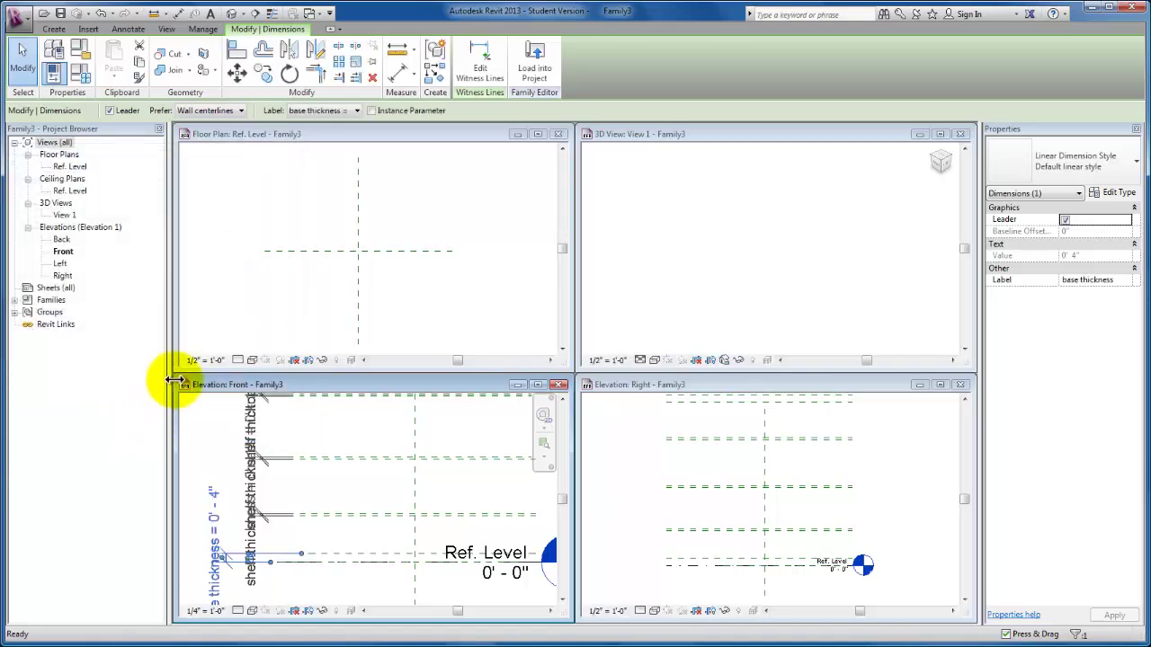
{"action": "left_click", "coordinate": [204, 457]}
Move the top thickness dimension's text and line to the left, clear of the shelf thickness labels in the front elevation
{"action": "scroll", "coordinate": [225, 462], "scroll_direction": "down", "scroll_amount": 1}
{"action": "middle_click_drag", "start_coordinate": [248, 466], "coordinate": [347, 515]}
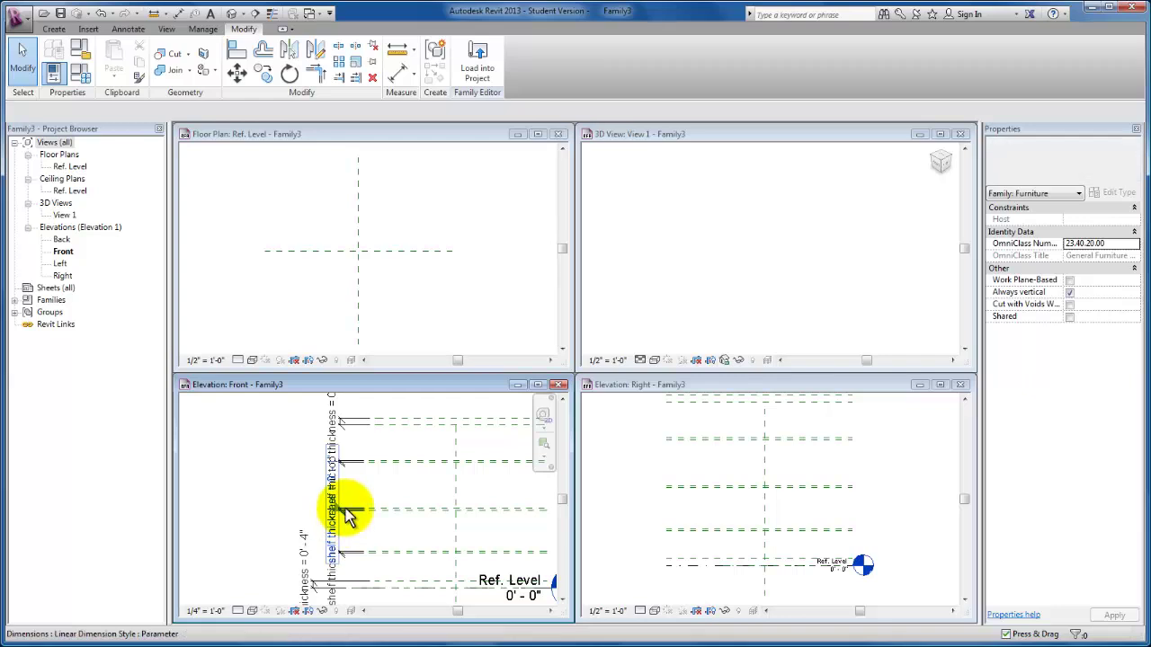
{"action": "left_click", "coordinate": [357, 423]}
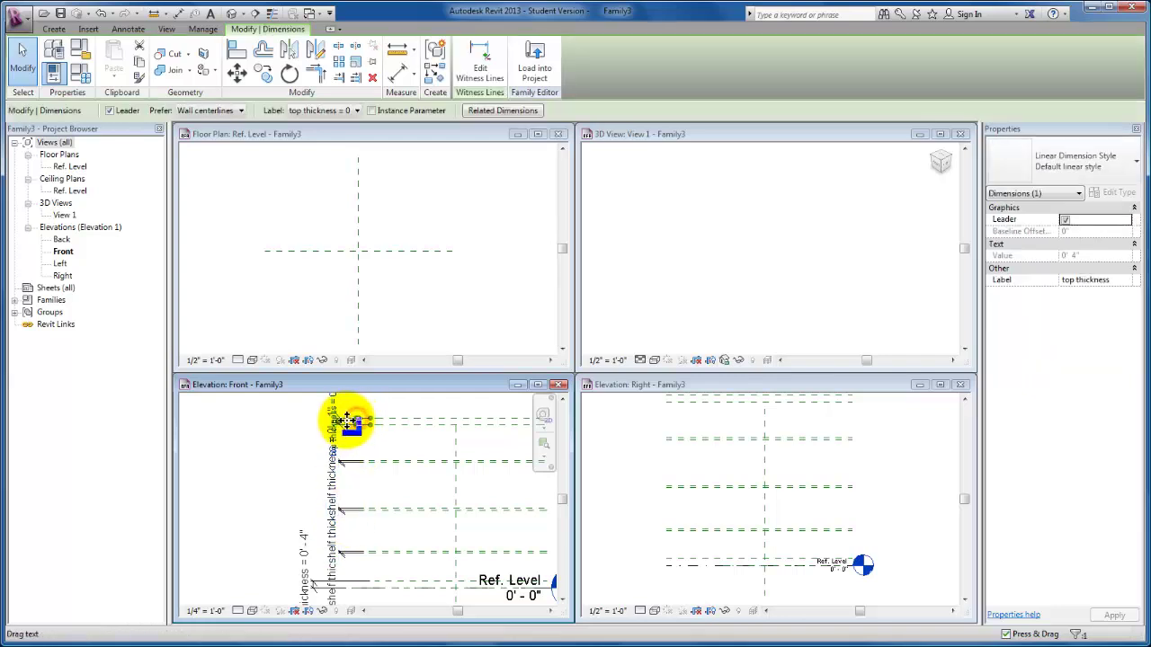
{"action": "left_click_drag", "start_coordinate": [340, 430], "coordinate": [299, 479]}
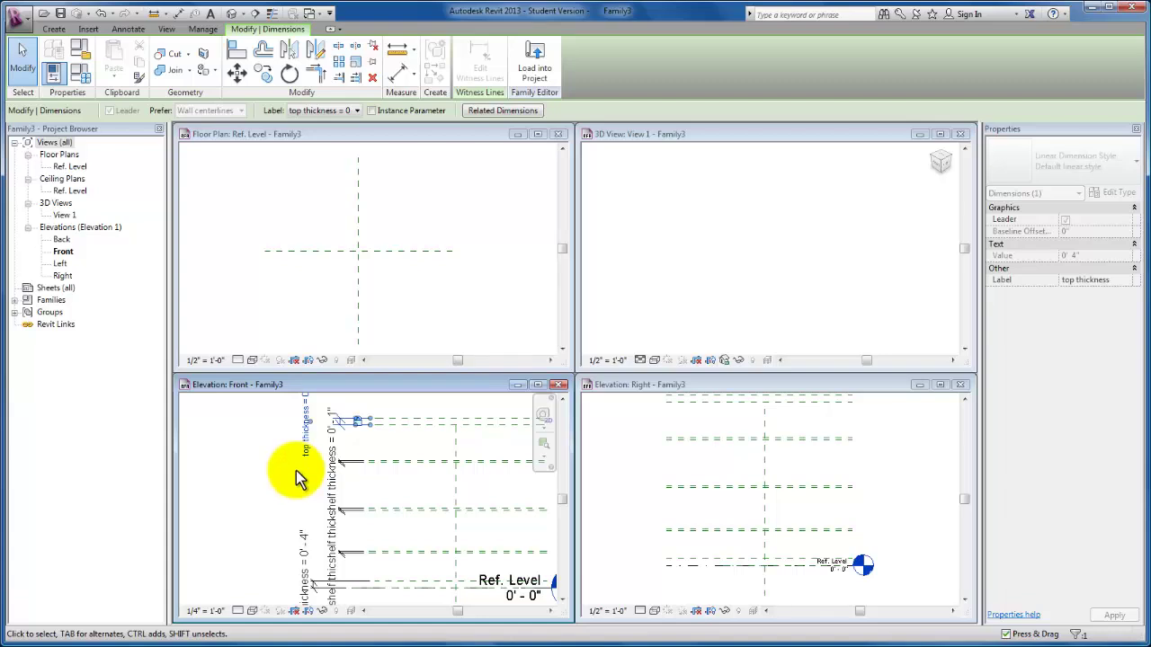
{"action": "key", "text": "Escape"}
{"action": "left_click", "coordinate": [346, 430]}
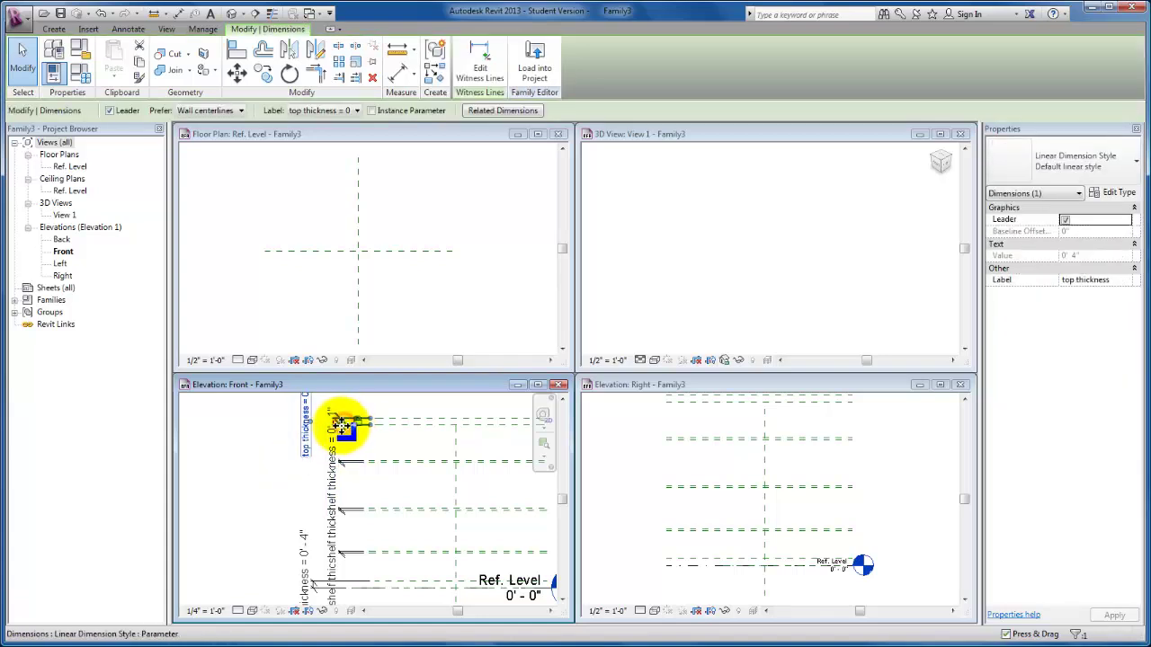
{"action": "scroll", "coordinate": [340, 425], "scroll_direction": "up", "scroll_amount": 3}
{"action": "left_click_drag", "start_coordinate": [334, 419], "coordinate": [225, 419]}
{"action": "scroll", "coordinate": [227, 418], "scroll_direction": "down", "scroll_amount": 5}
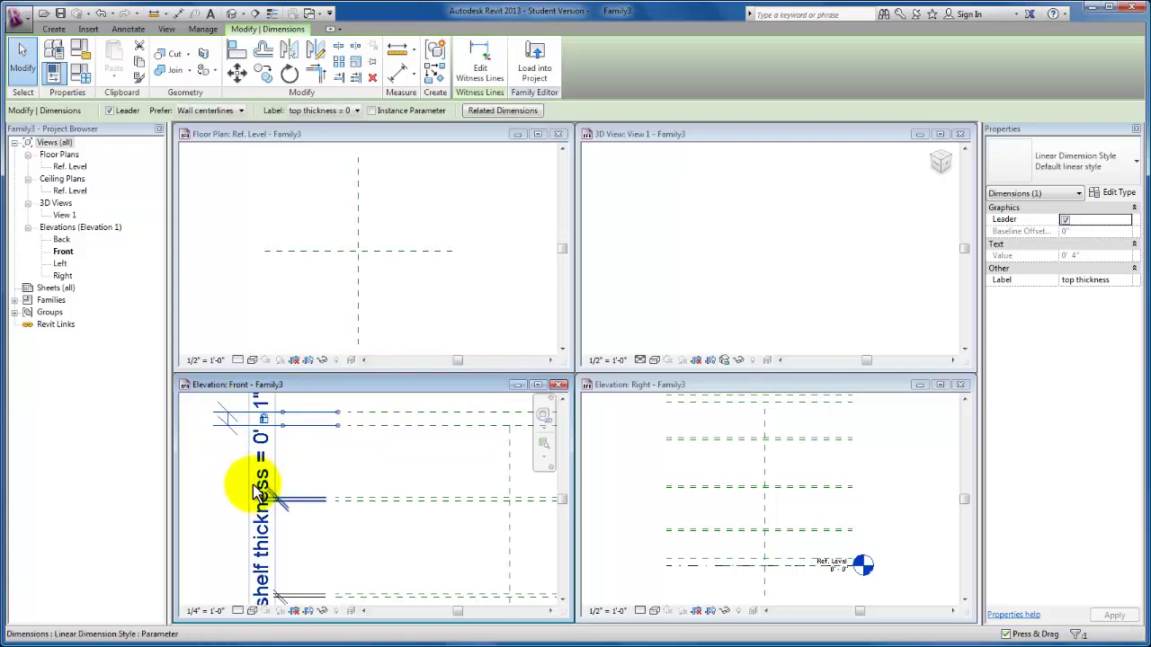
{"action": "scroll", "coordinate": [351, 472], "scroll_direction": "down", "scroll_amount": 1}
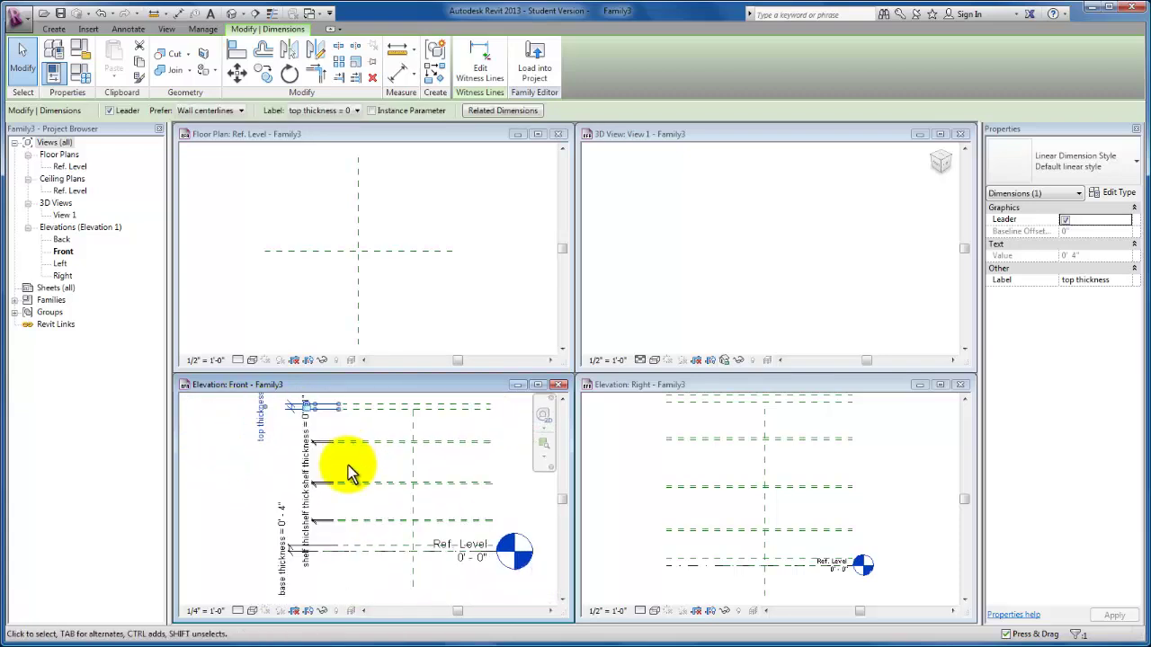
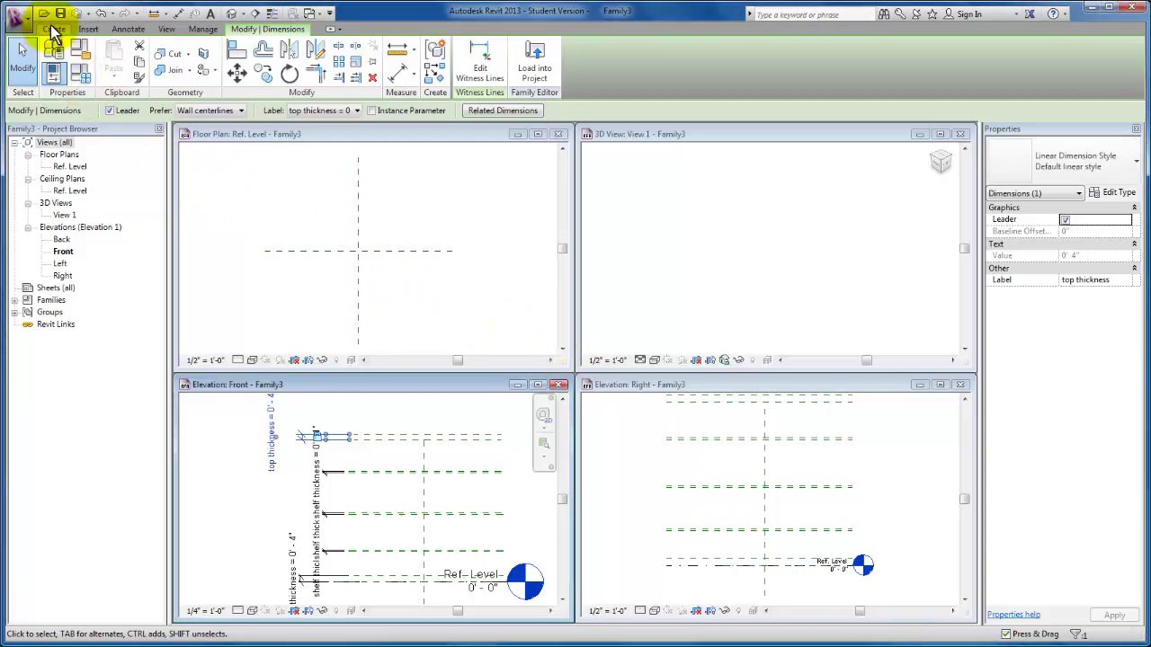
Set the work plane to Level : Ref. Level and open the Ref. Level floor plan for sketching
{"action": "left_click", "coordinate": [54, 28]}
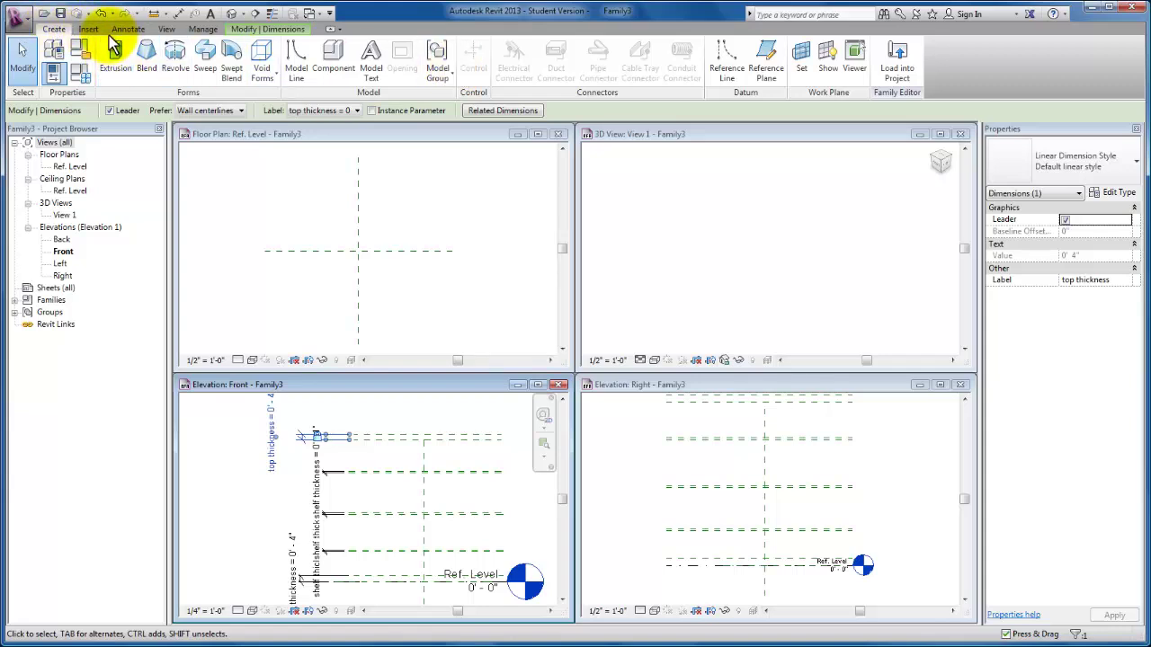
{"action": "left_click", "coordinate": [767, 61]}
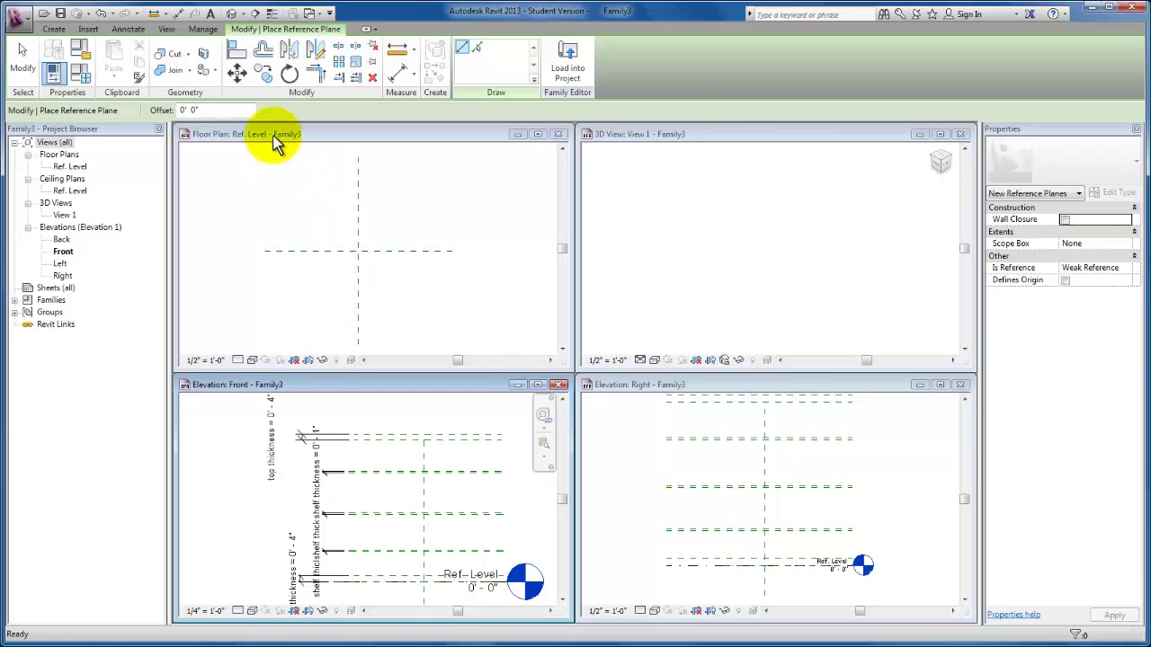
{"action": "left_click", "coordinate": [53, 28]}
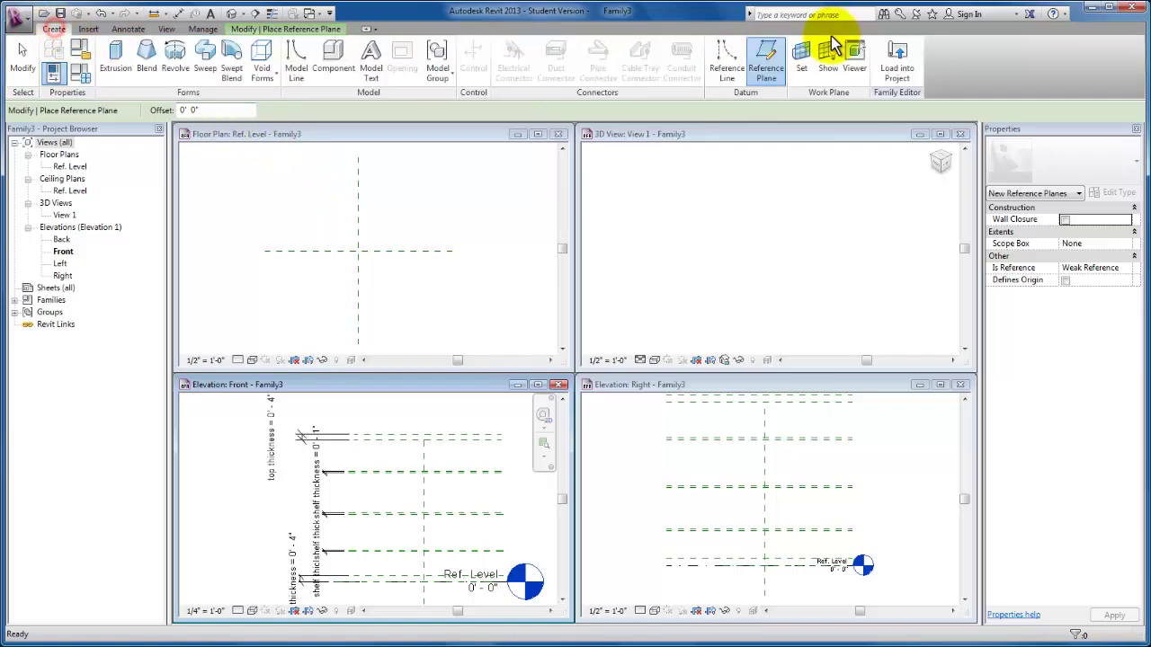
{"action": "left_click", "coordinate": [807, 63]}
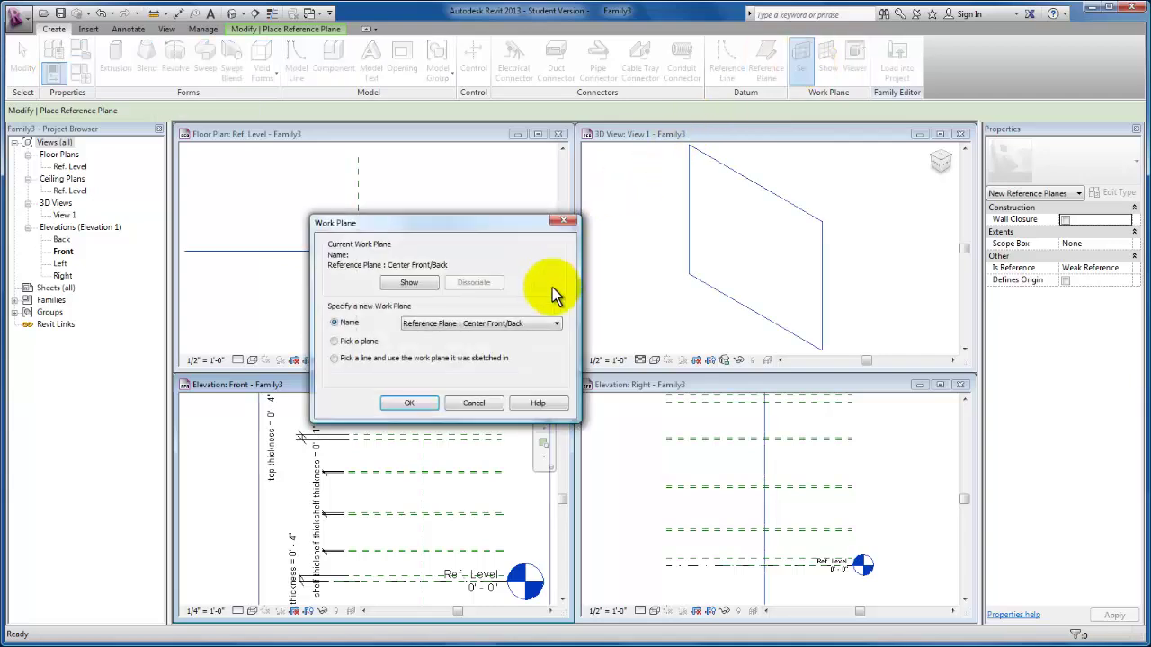
{"action": "left_click", "coordinate": [551, 325]}
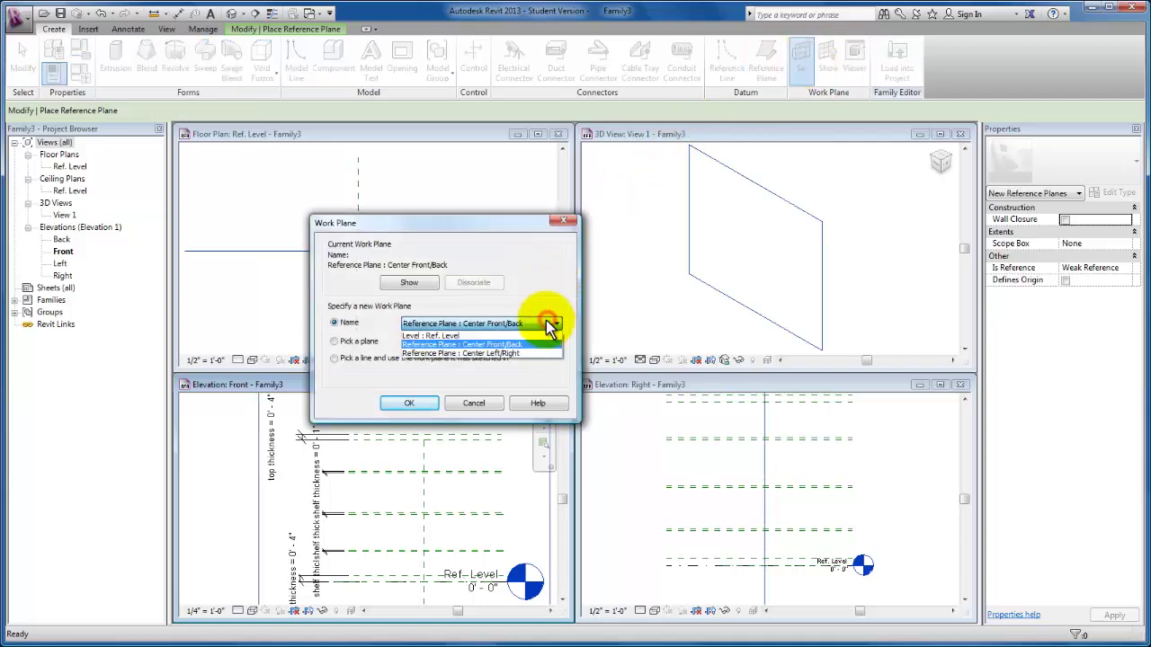
{"action": "left_click", "coordinate": [499, 335]}
{"action": "left_click", "coordinate": [411, 404]}
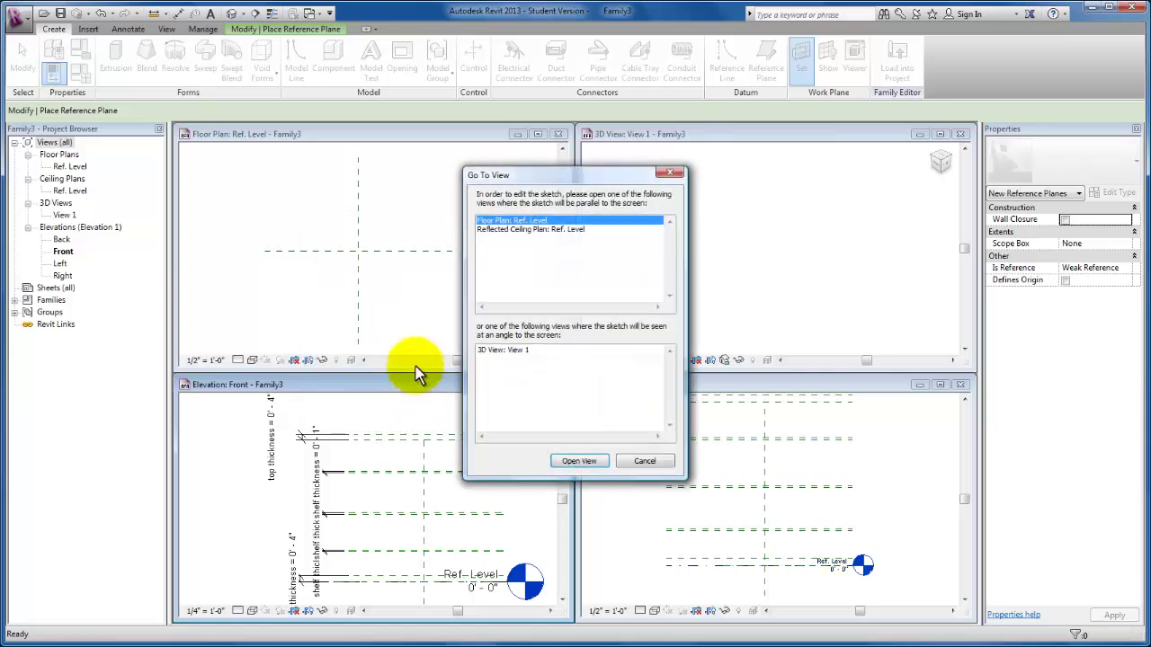
{"action": "left_click", "coordinate": [578, 460]}
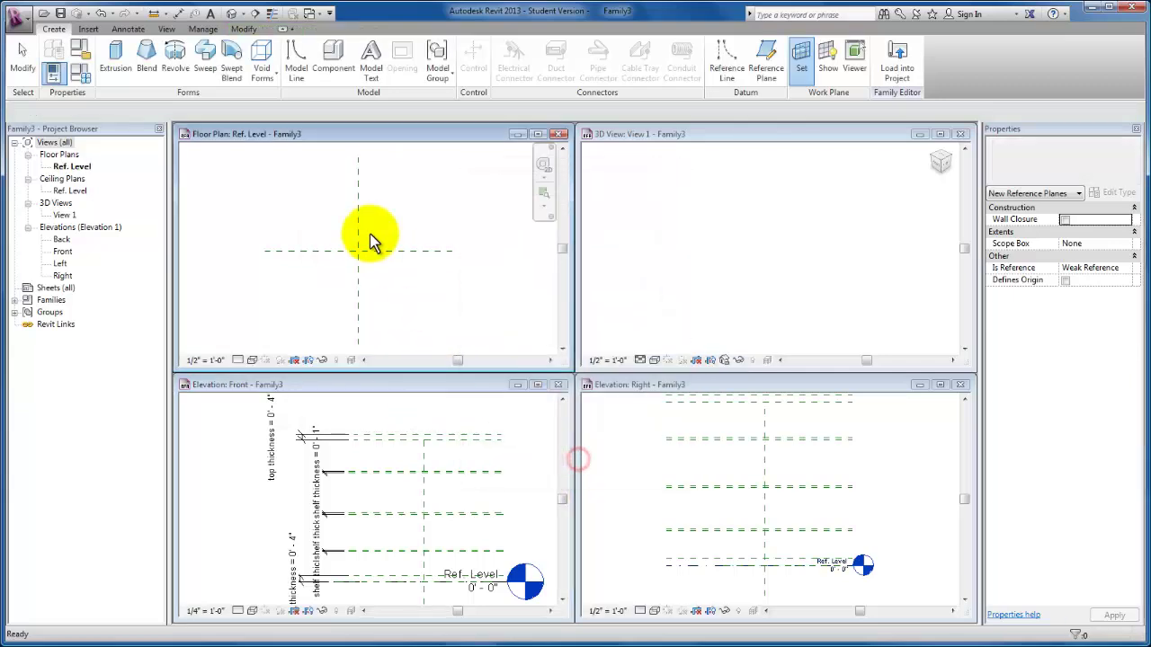
Draw vertical reference planes in the floor plan about 3'-7" left and 3'-11" right of the Center Left/Right plane
{"action": "left_click", "coordinate": [765, 56]}
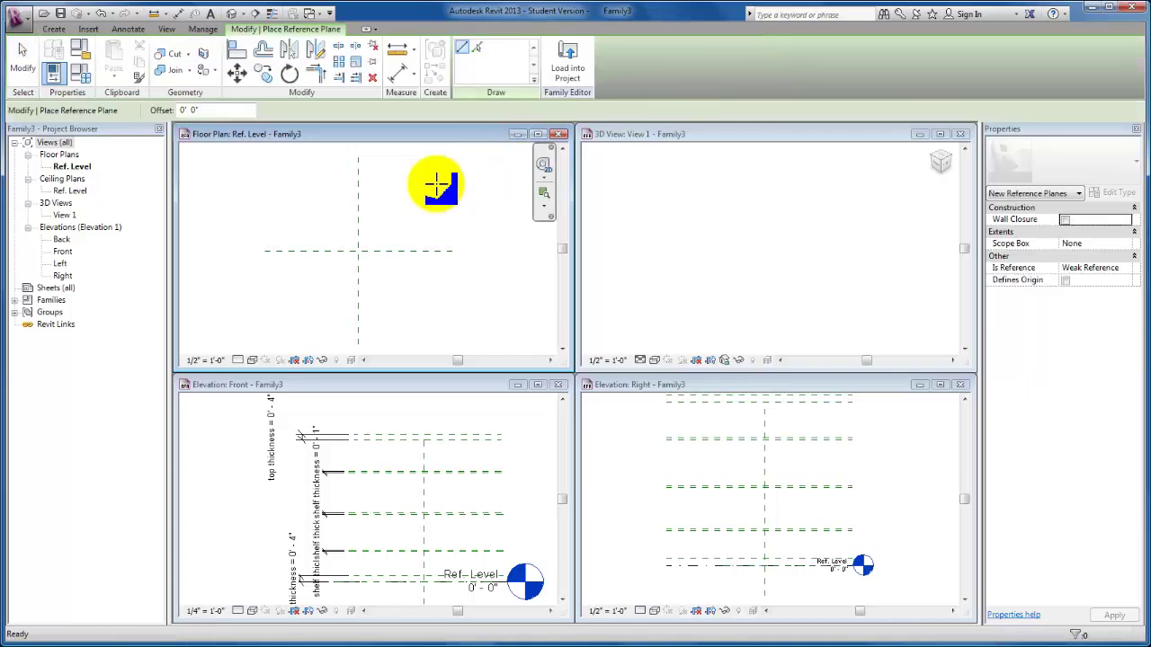
{"action": "left_click", "coordinate": [292, 189]}
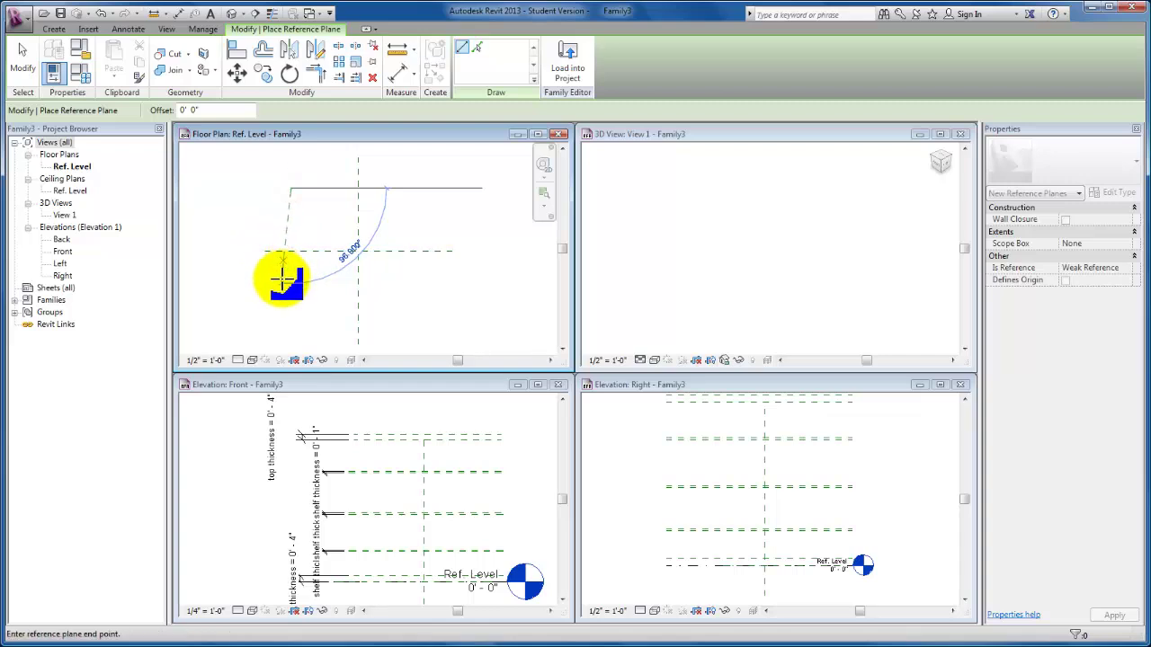
{"action": "left_click", "coordinate": [289, 321]}
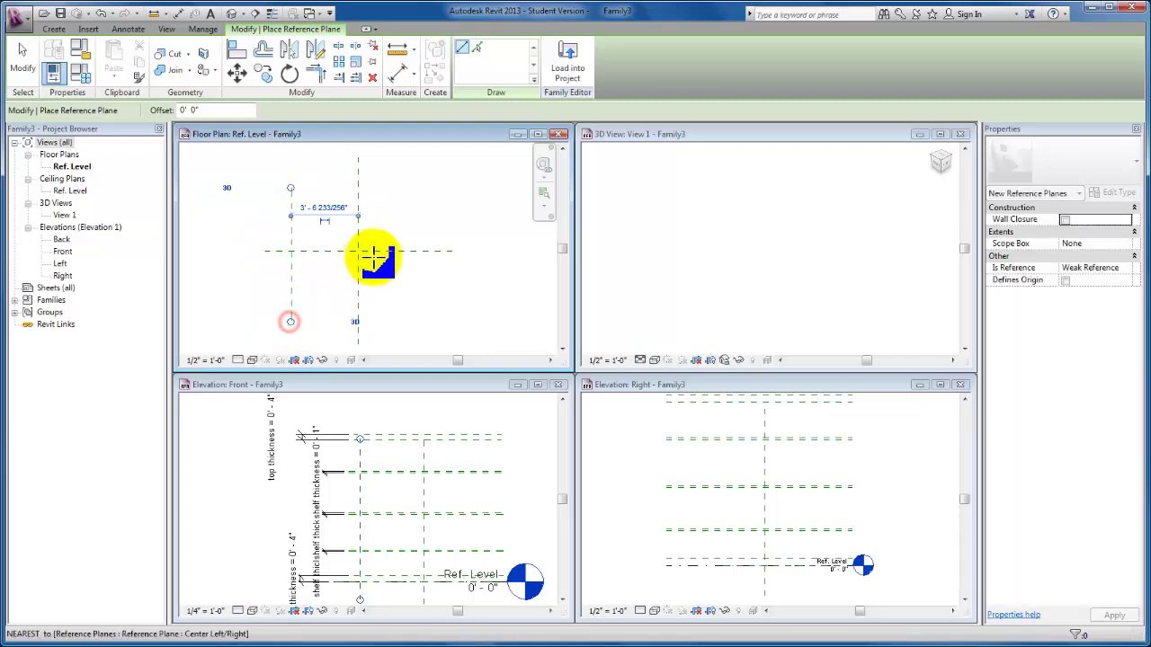
{"action": "left_click", "coordinate": [433, 189]}
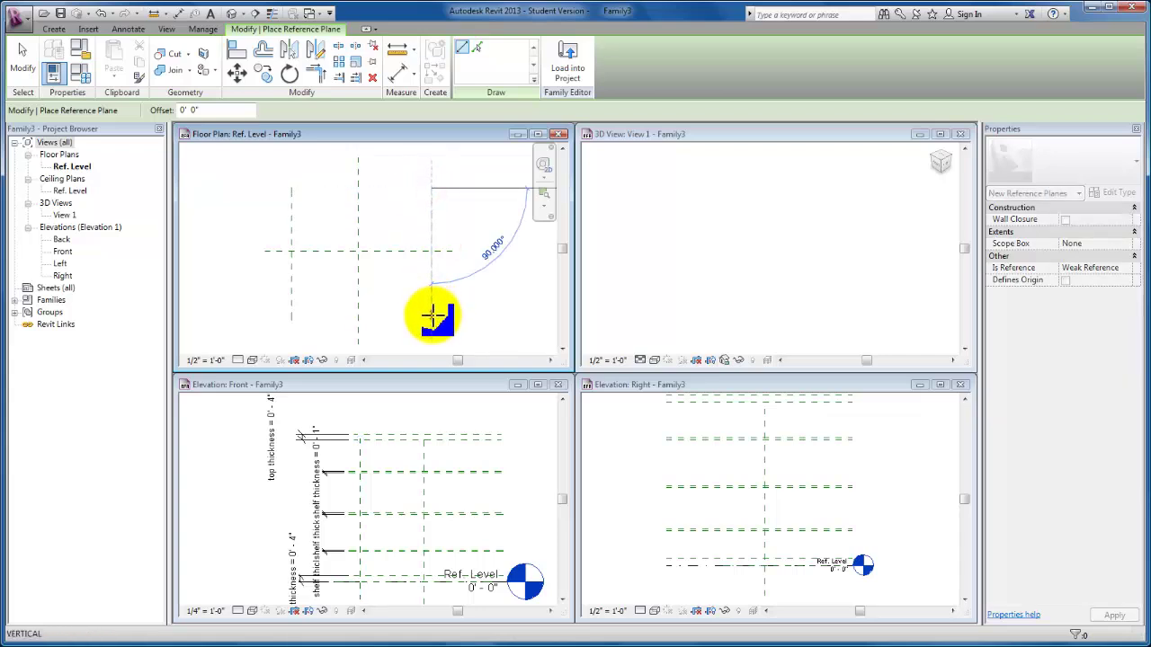
{"action": "left_click", "coordinate": [433, 313]}
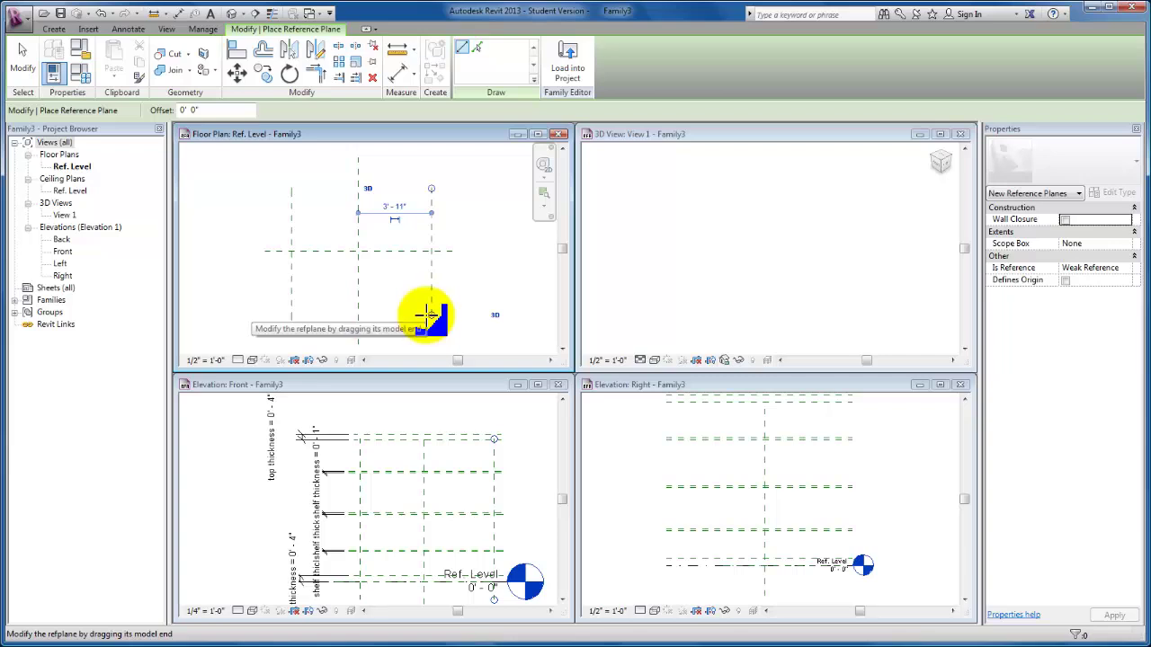
Add an aligned dimension string across the three vertical reference planes in the floor plan and constrain its segments equal (EQ)
{"action": "left_click", "coordinate": [398, 76]}
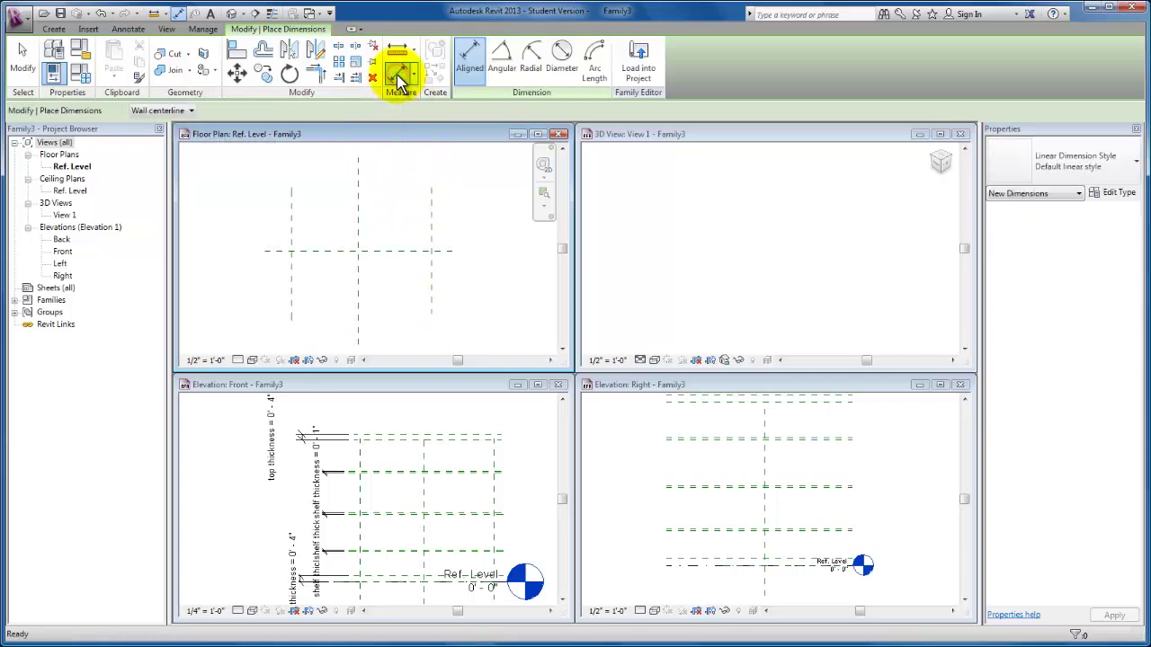
{"action": "left_click", "coordinate": [291, 218]}
{"action": "left_click", "coordinate": [357, 219]}
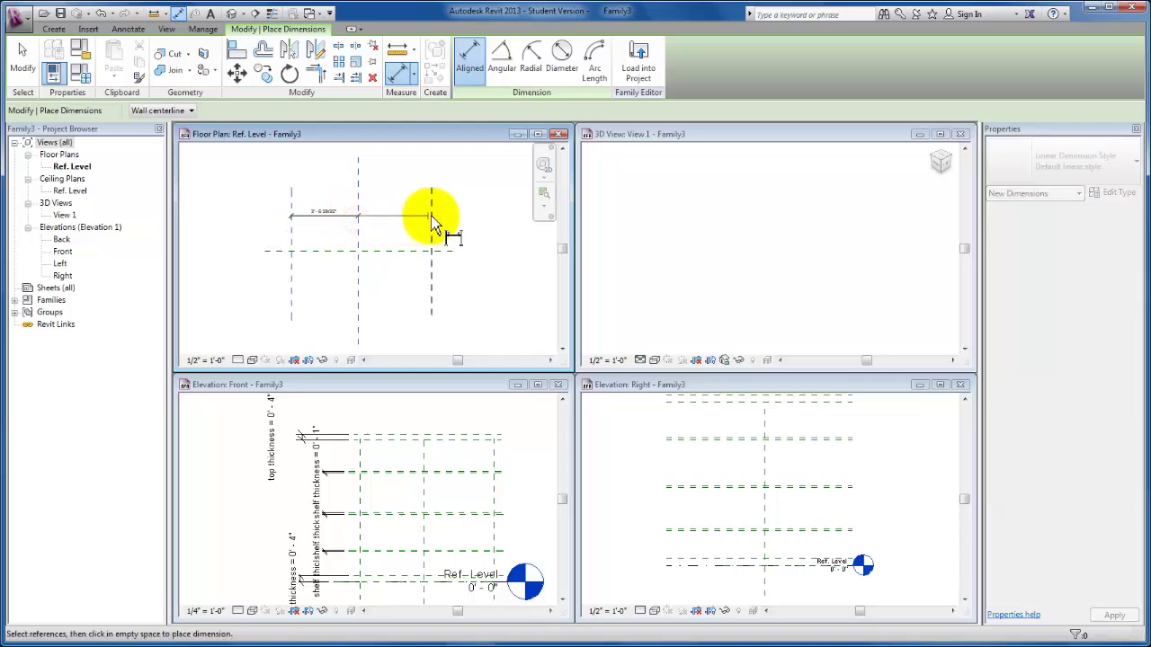
{"action": "left_click", "coordinate": [432, 220]}
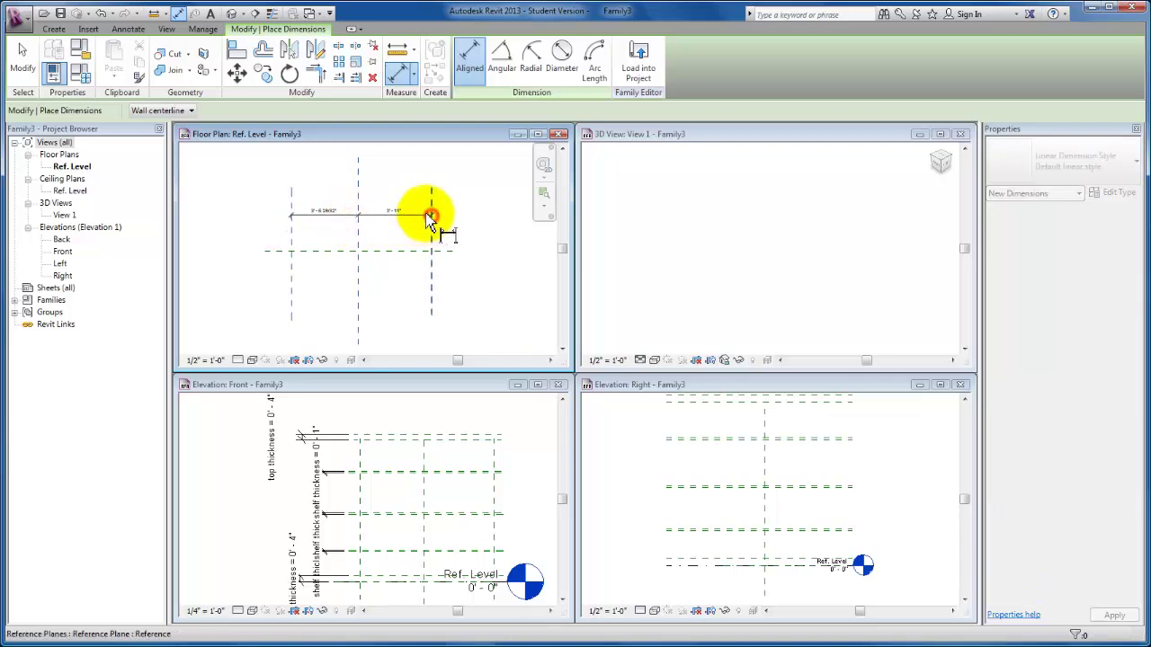
{"action": "left_click", "coordinate": [378, 213]}
{"action": "left_click", "coordinate": [363, 196]}
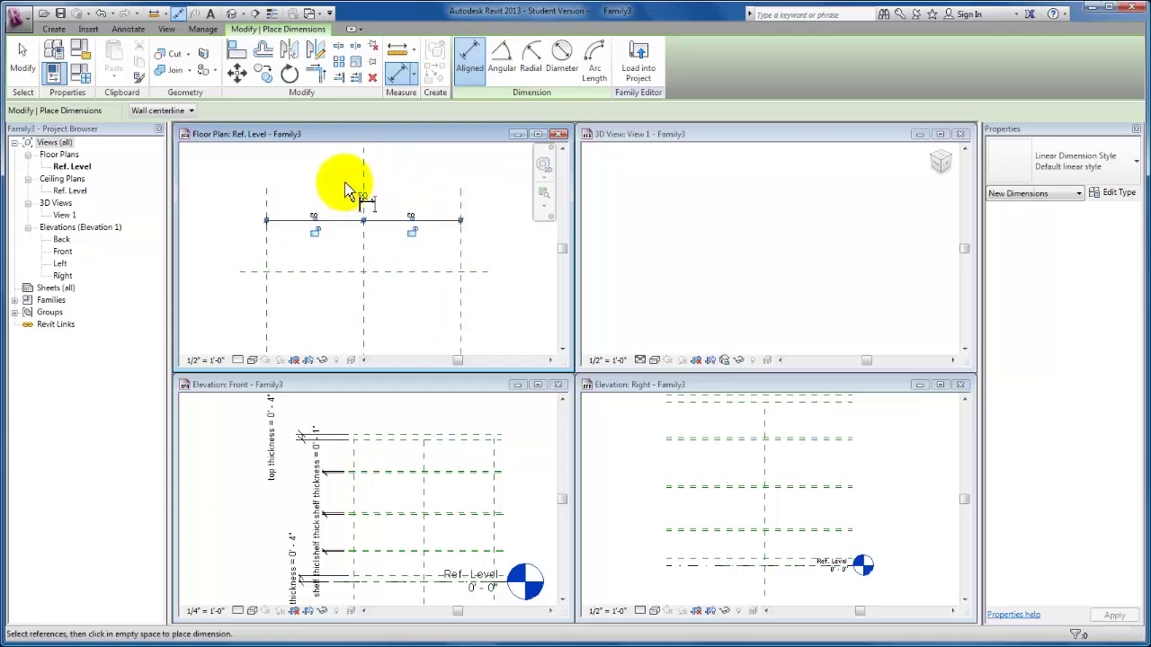
{"action": "scroll", "coordinate": [306, 193], "scroll_direction": "up", "scroll_amount": 1}
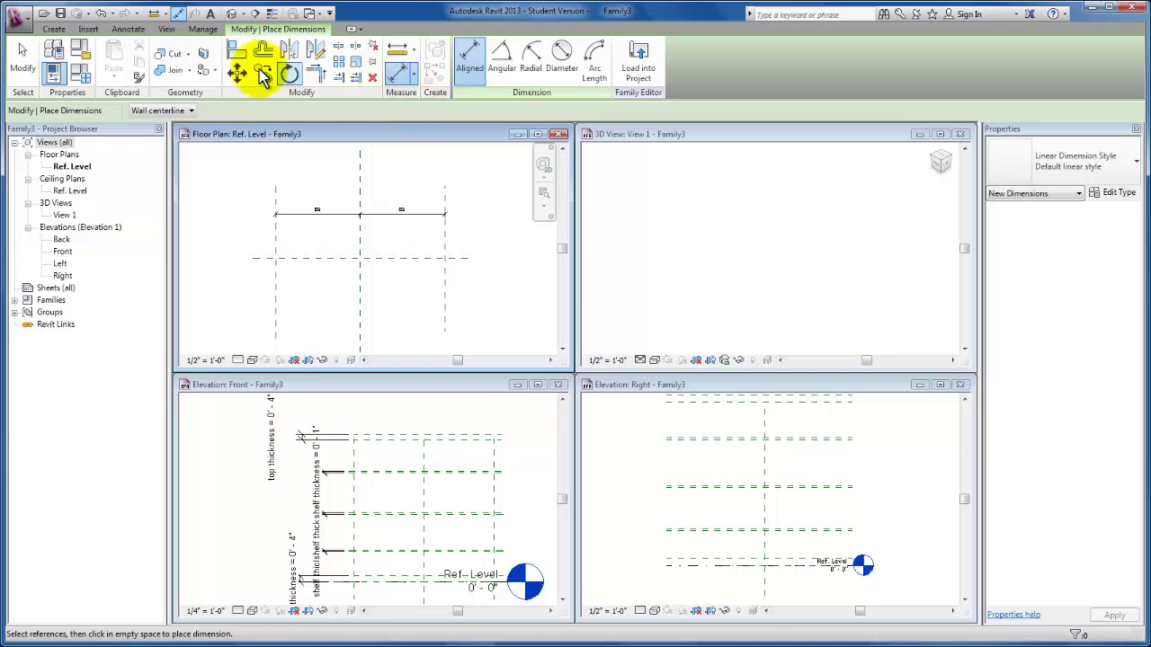
Draw horizontal reference planes on both sides of the Center Front/Back plane in the floor plan, the upper one about 2'-6 1/2" away
{"action": "left_click", "coordinate": [52, 29]}
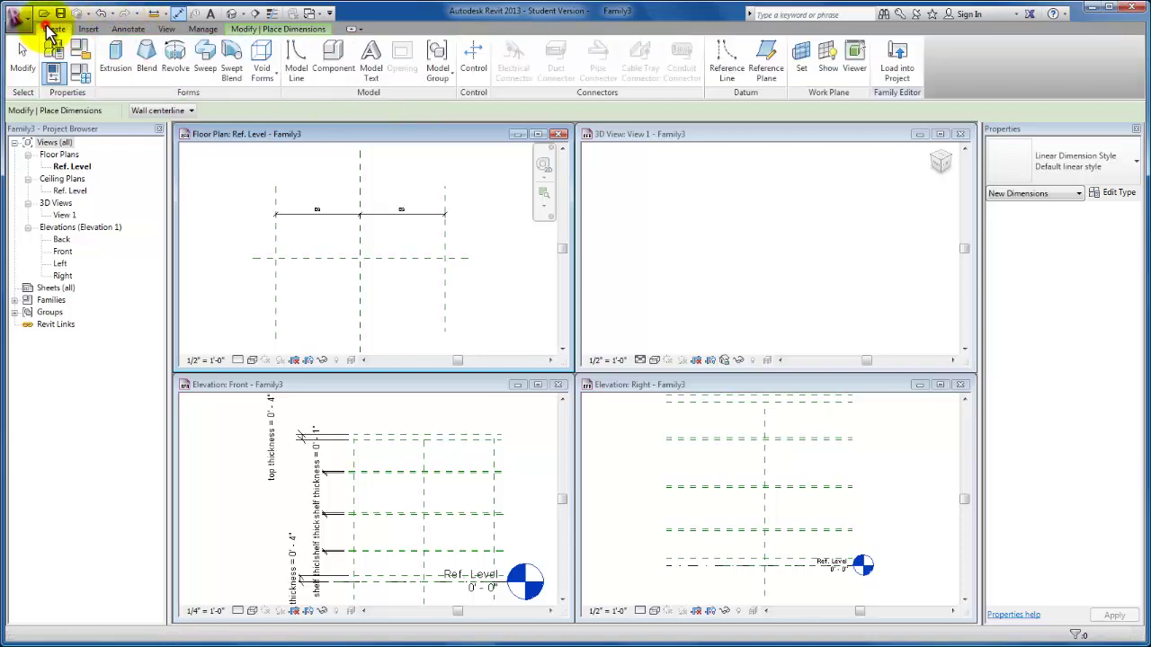
{"action": "left_click", "coordinate": [761, 55]}
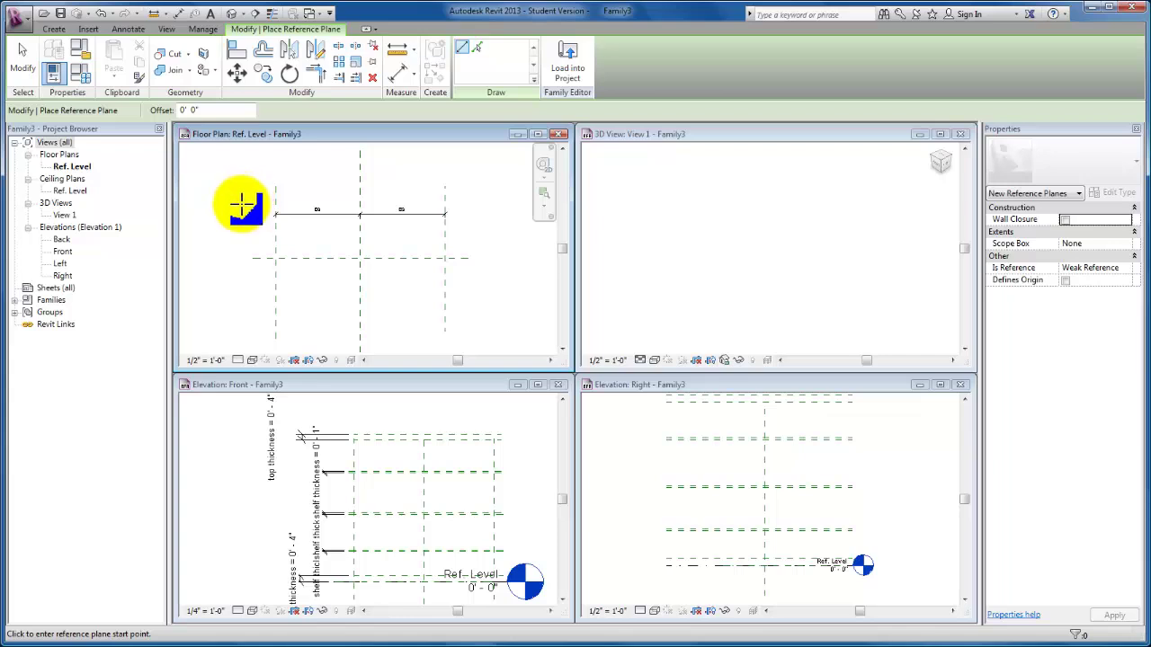
{"action": "left_click", "coordinate": [241, 205]}
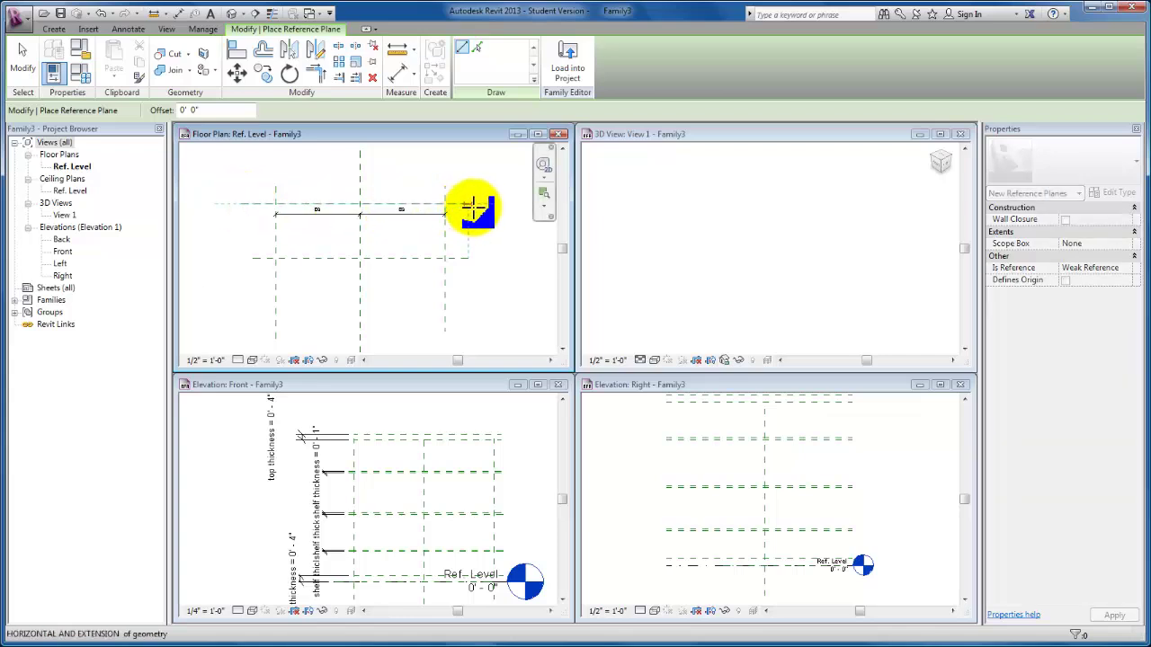
{"action": "left_click", "coordinate": [481, 206]}
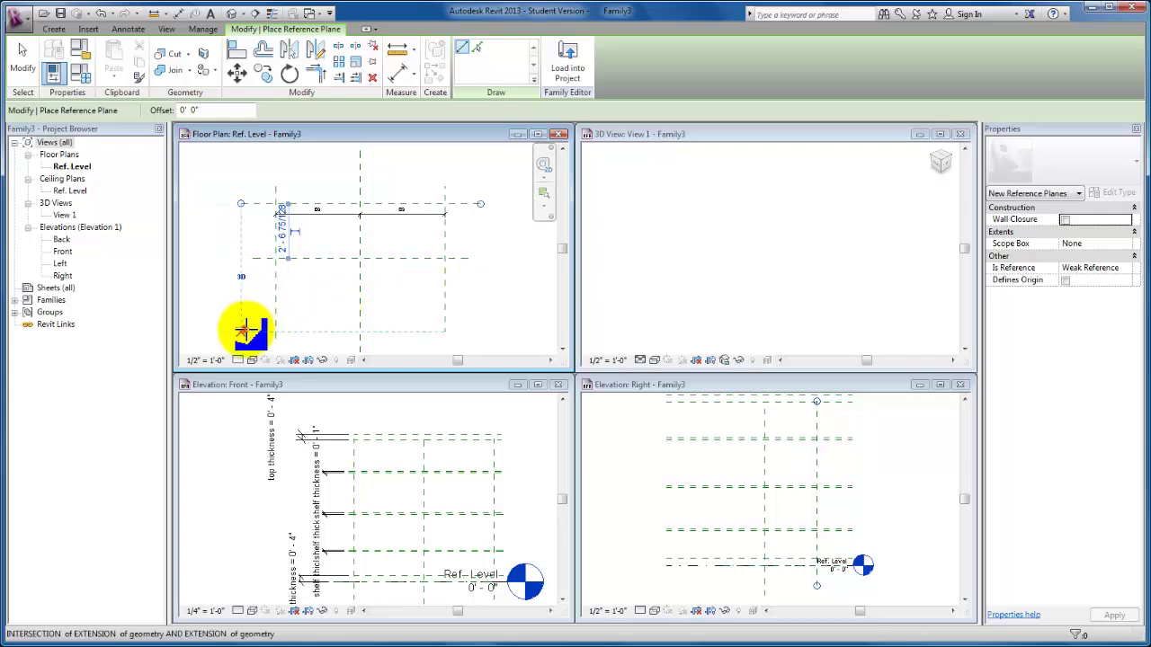
{"action": "left_click", "coordinate": [242, 331]}
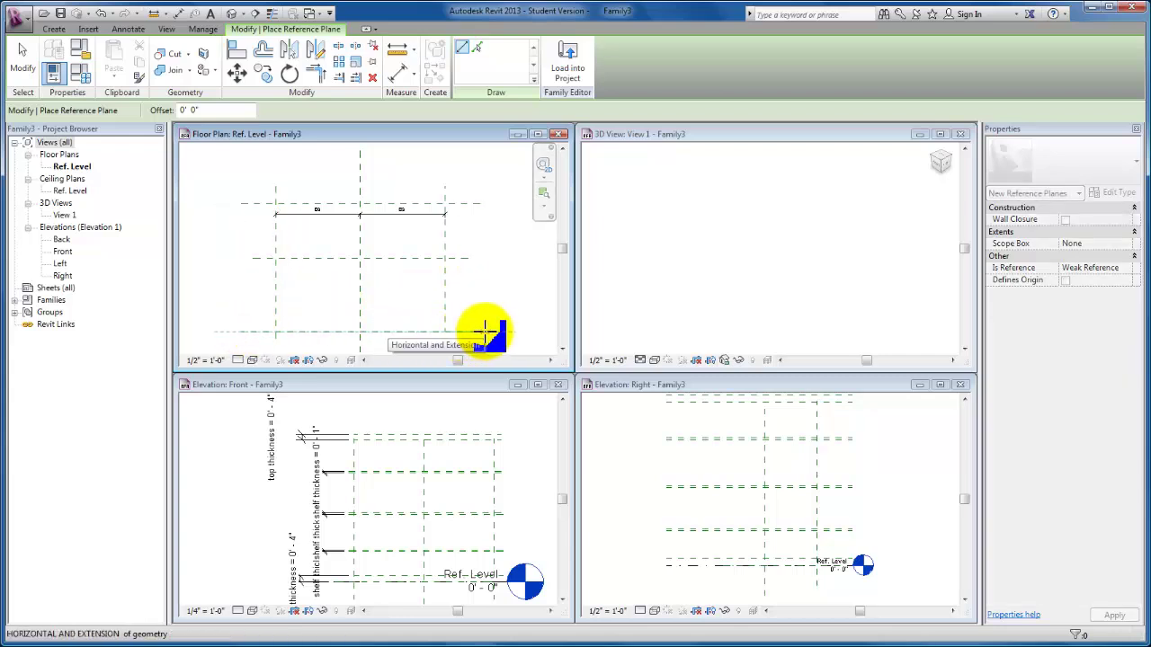
{"action": "left_click", "coordinate": [482, 331]}
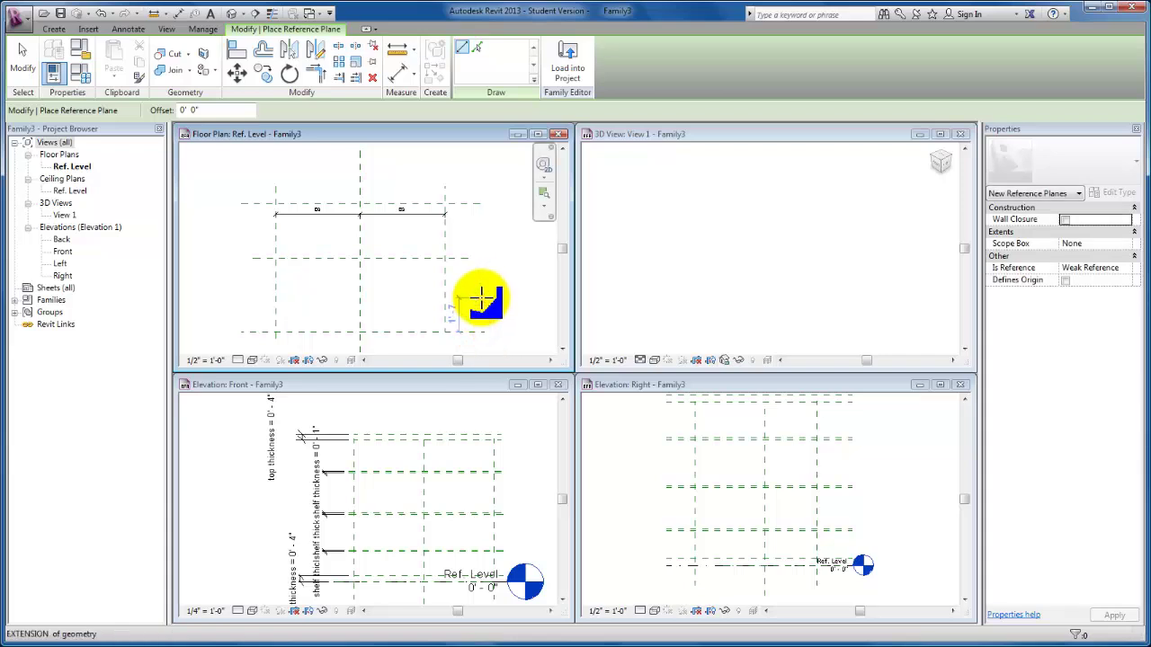
{"action": "key", "text": "Escape"}
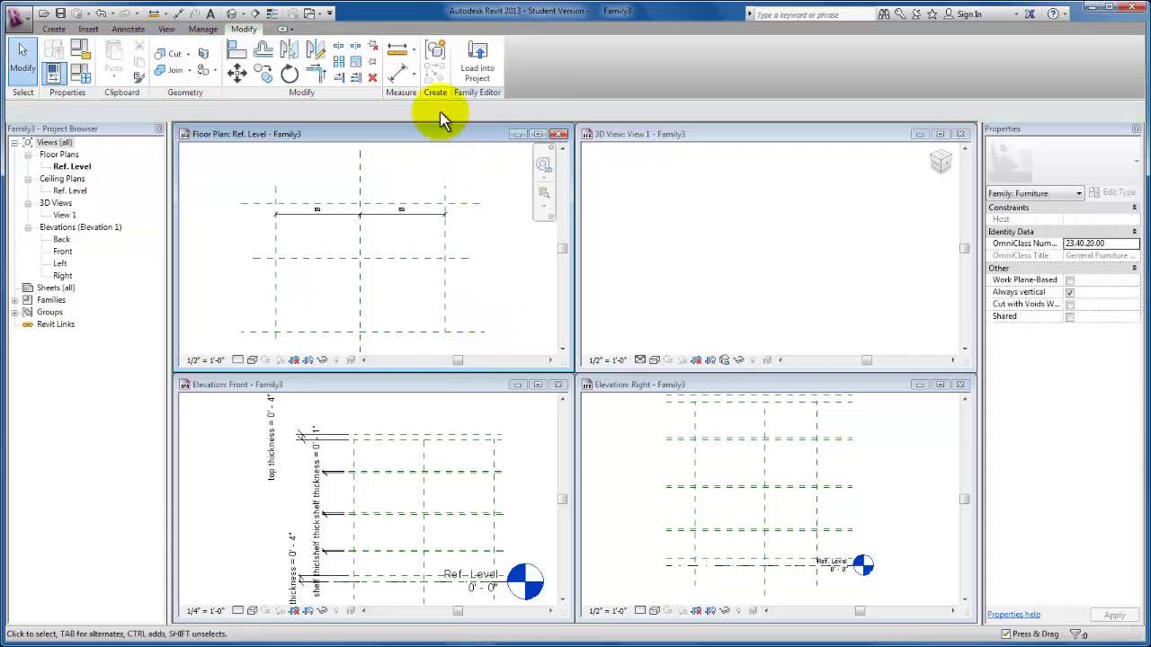
Add an overall aligned dimension between the two outer vertical reference planes, above the EQ string in the floor plan
{"action": "left_click", "coordinate": [414, 79]}
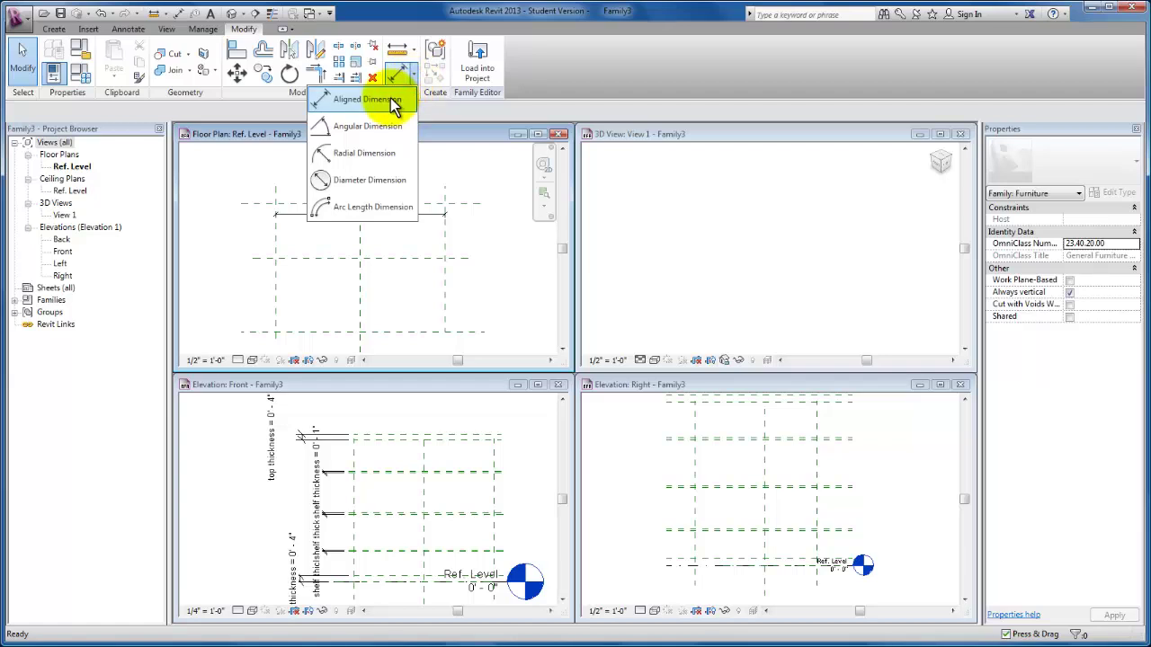
{"action": "left_click", "coordinate": [381, 101]}
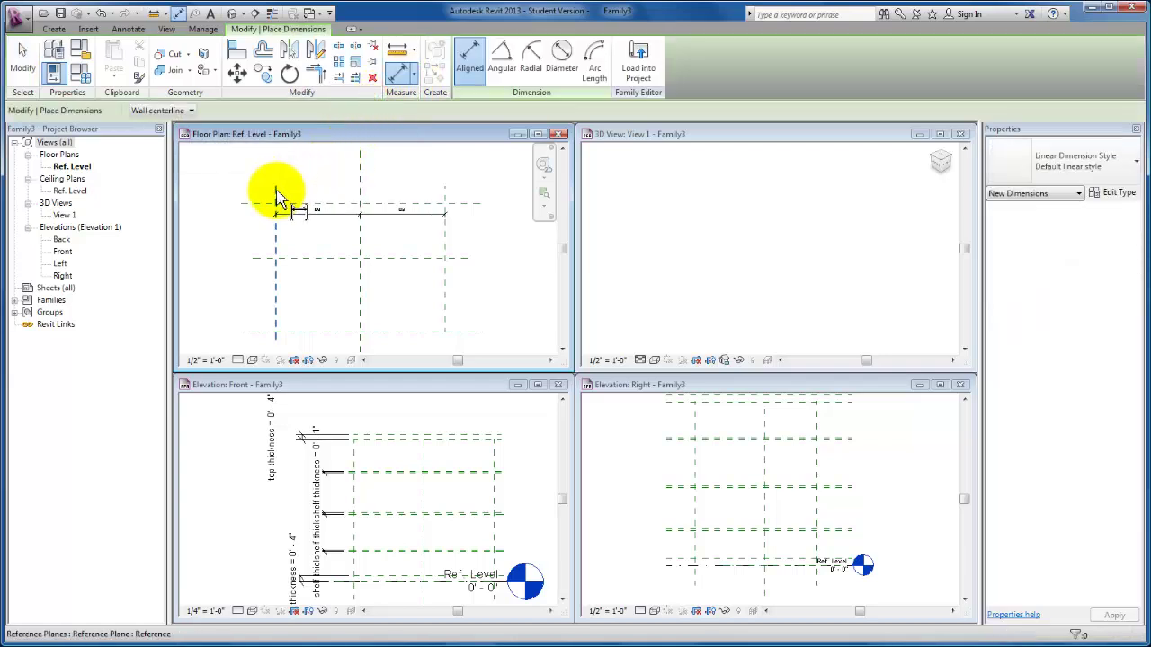
{"action": "left_click", "coordinate": [276, 191]}
{"action": "left_click", "coordinate": [447, 202]}
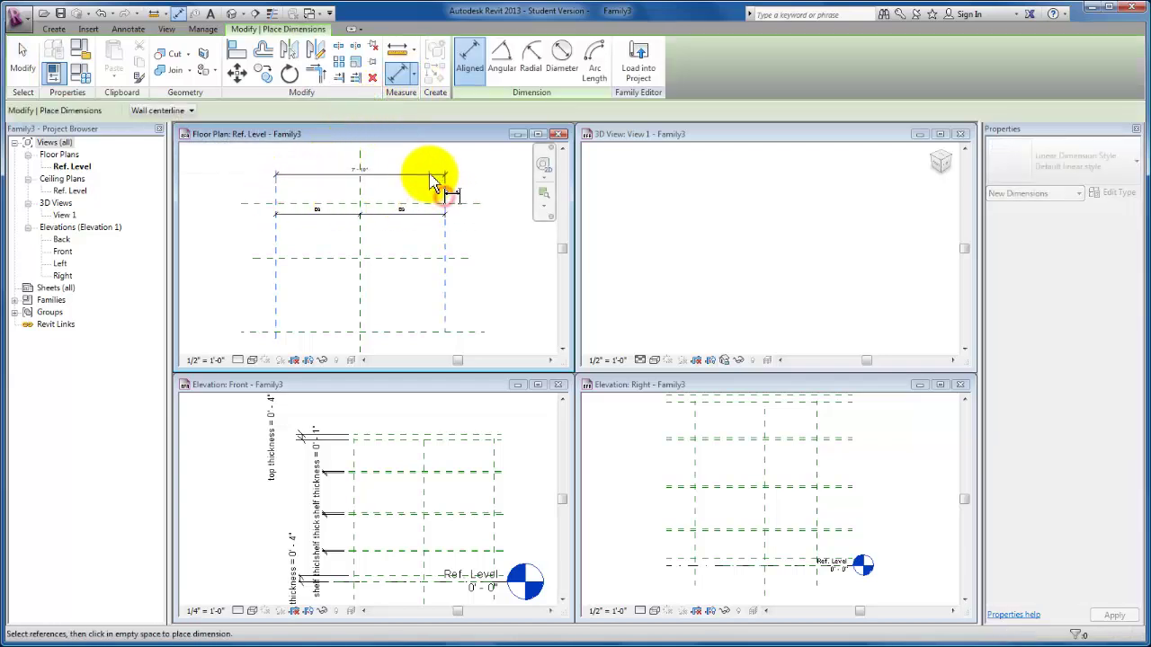
{"action": "left_click", "coordinate": [431, 179]}
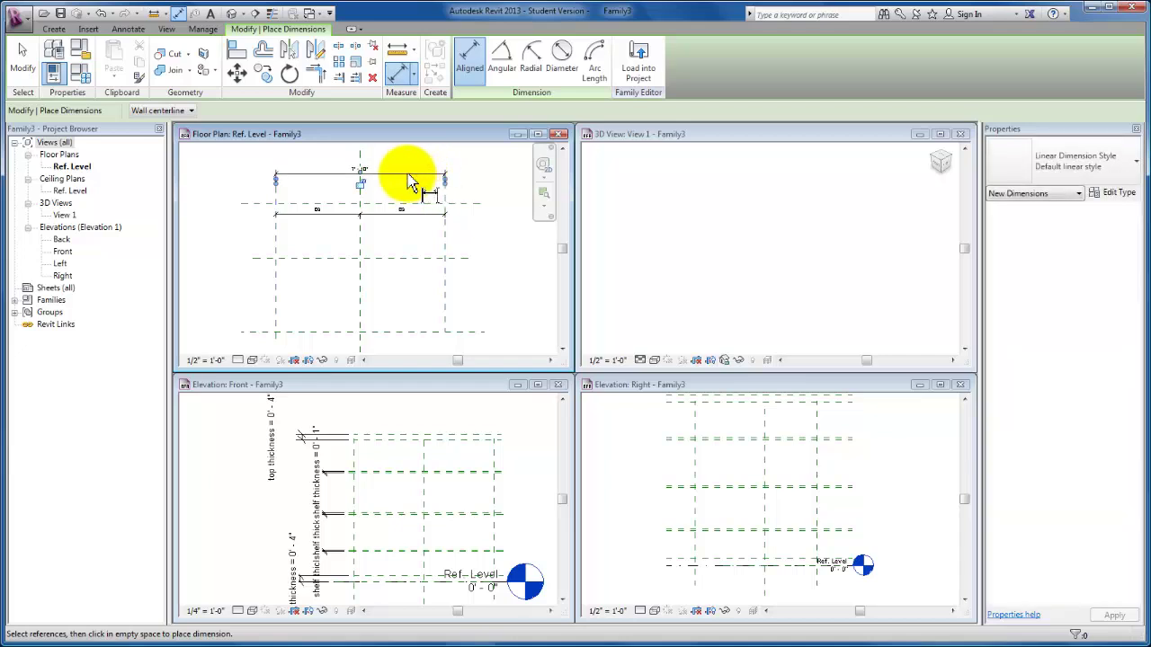
Add an aligned dimension string across the three horizontal reference planes in the floor plan and constrain its segments equal (EQ)
{"action": "left_click", "coordinate": [270, 205]}
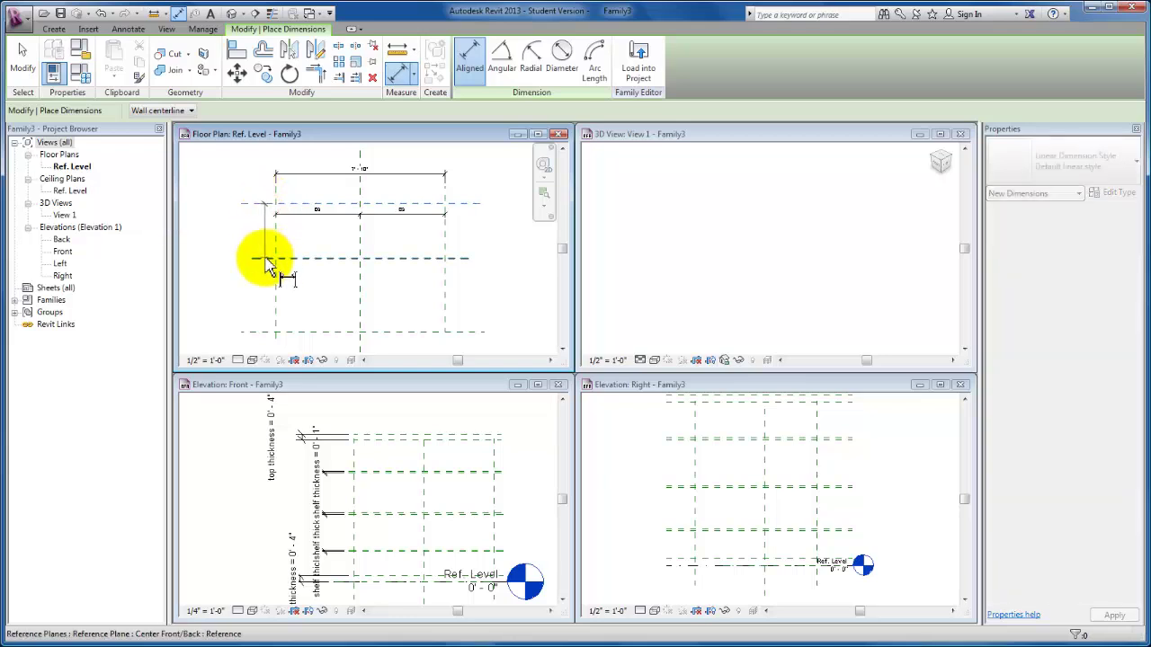
{"action": "left_click", "coordinate": [266, 259]}
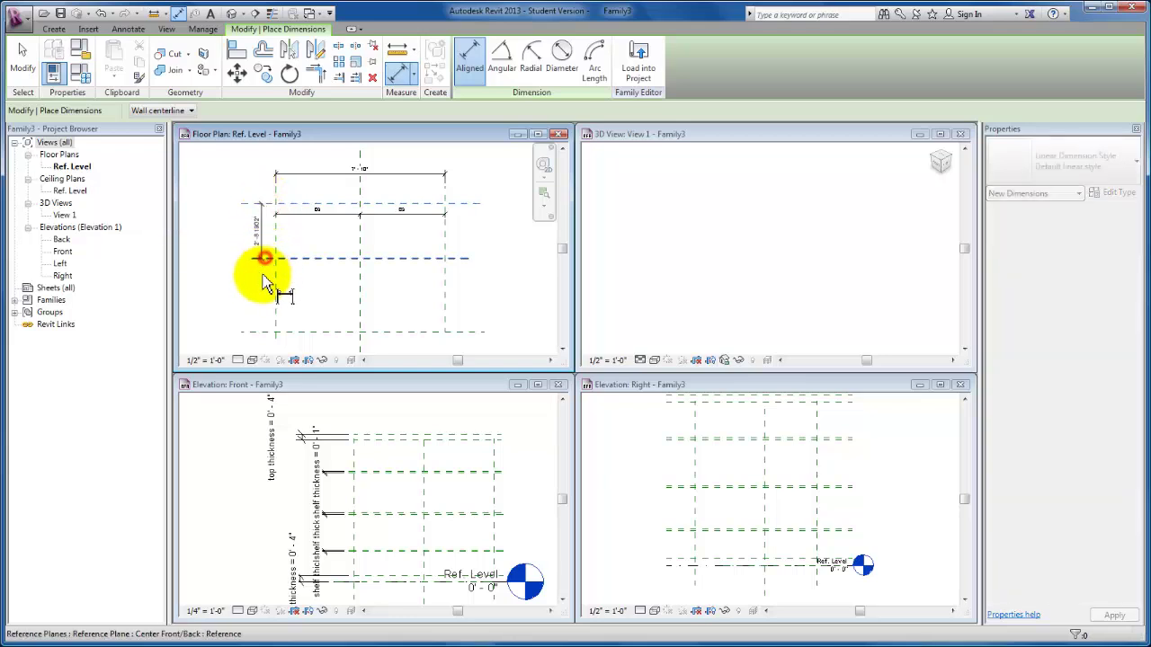
{"action": "left_click", "coordinate": [265, 332]}
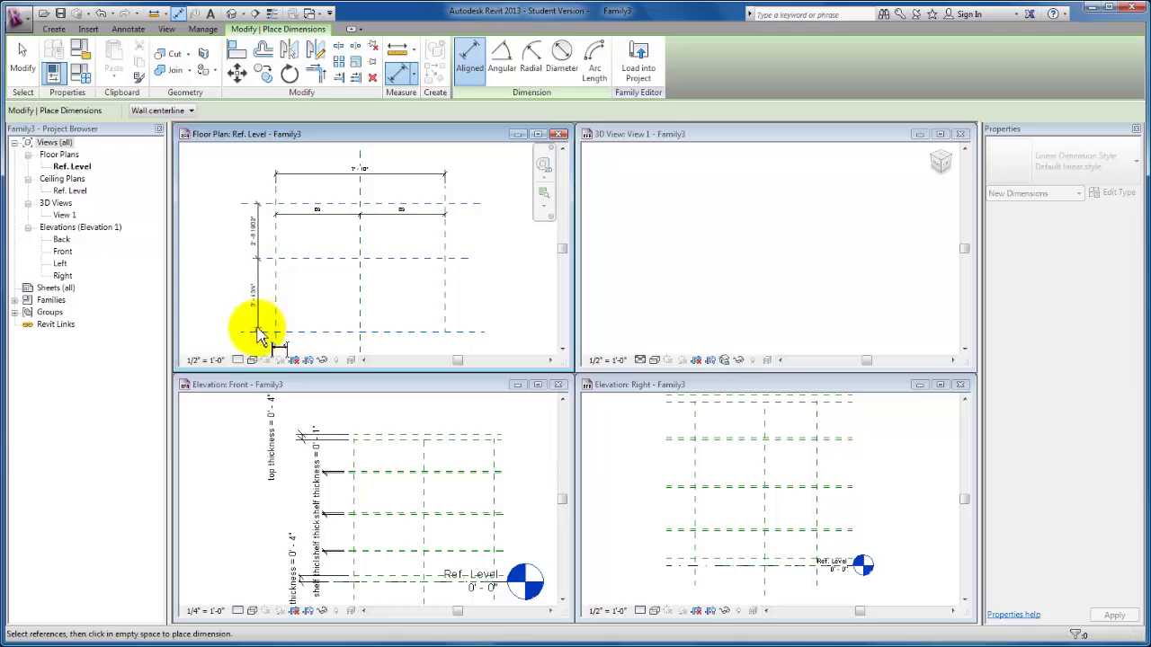
{"action": "left_click", "coordinate": [257, 334]}
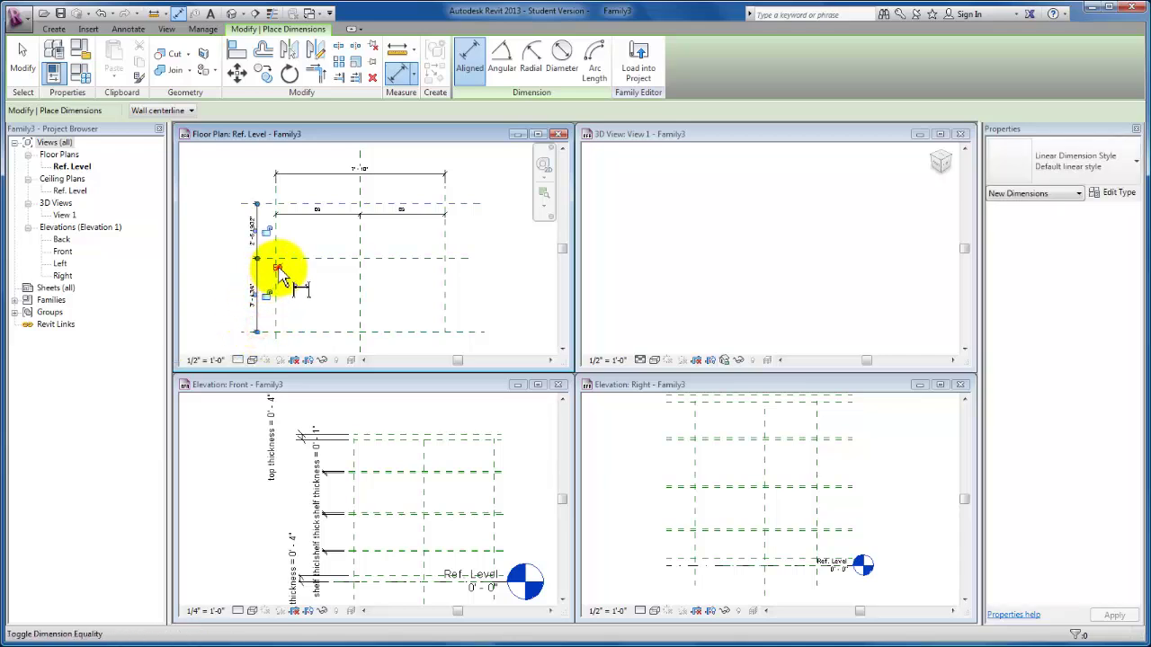
Add an overall aligned dimension between the two outer horizontal reference planes, outside the vertical EQ string
{"action": "left_click", "coordinate": [268, 331]}
{"action": "left_click", "coordinate": [267, 186]}
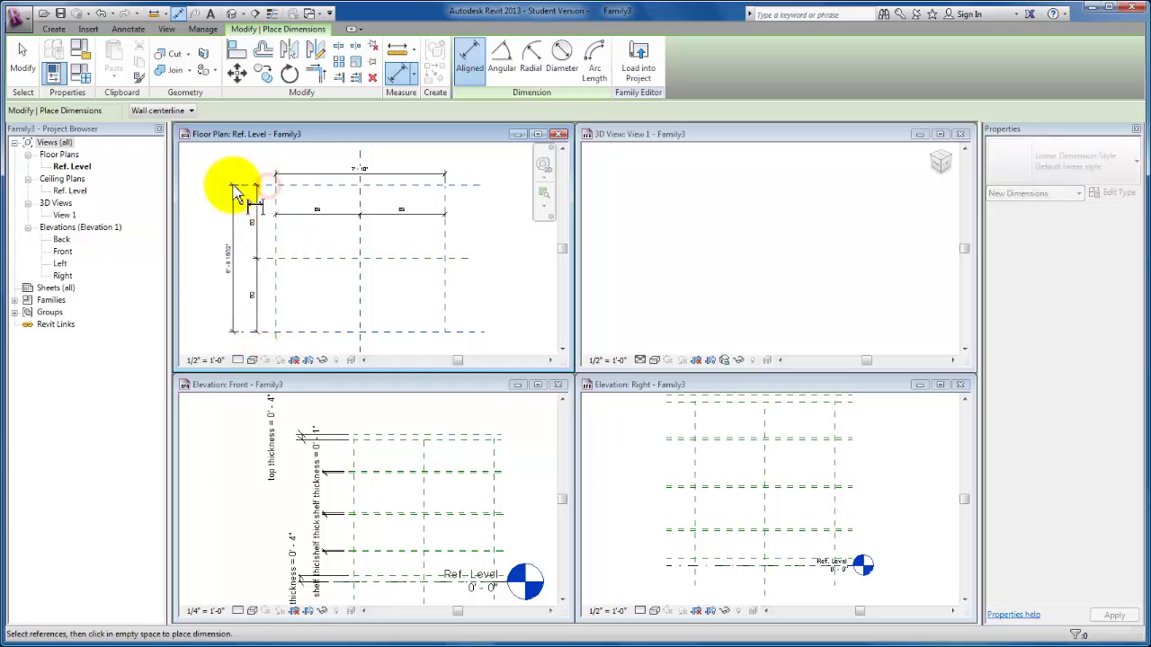
{"action": "left_click", "coordinate": [229, 193]}
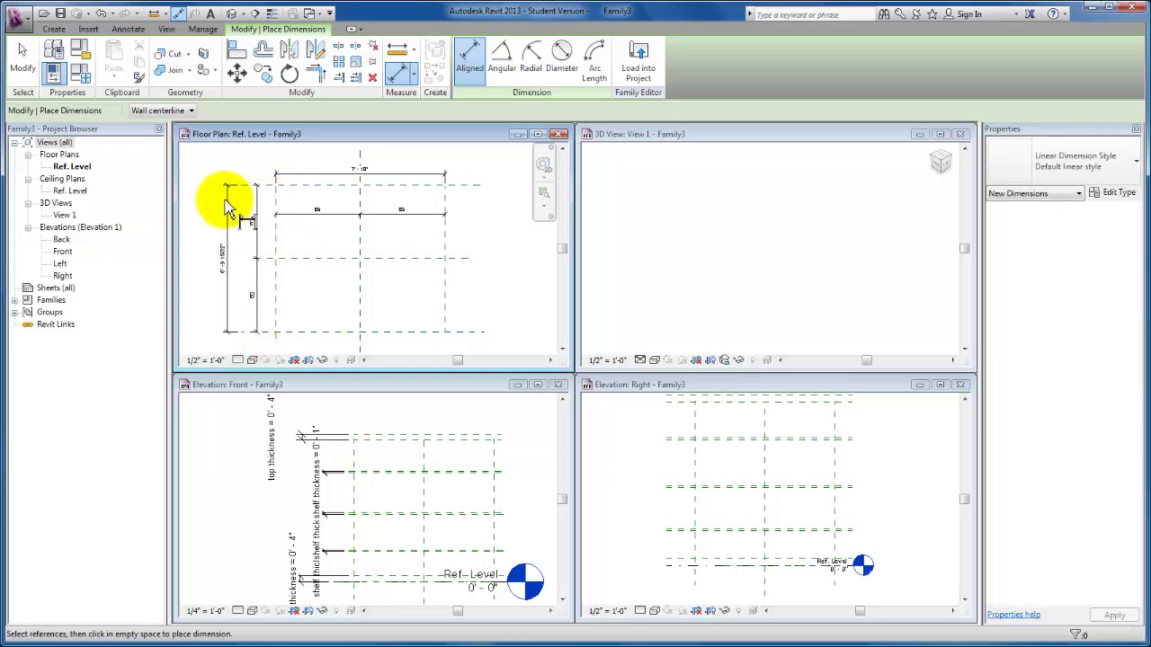
{"action": "key", "text": "Escape"}
{"action": "key", "text": "Escape"}
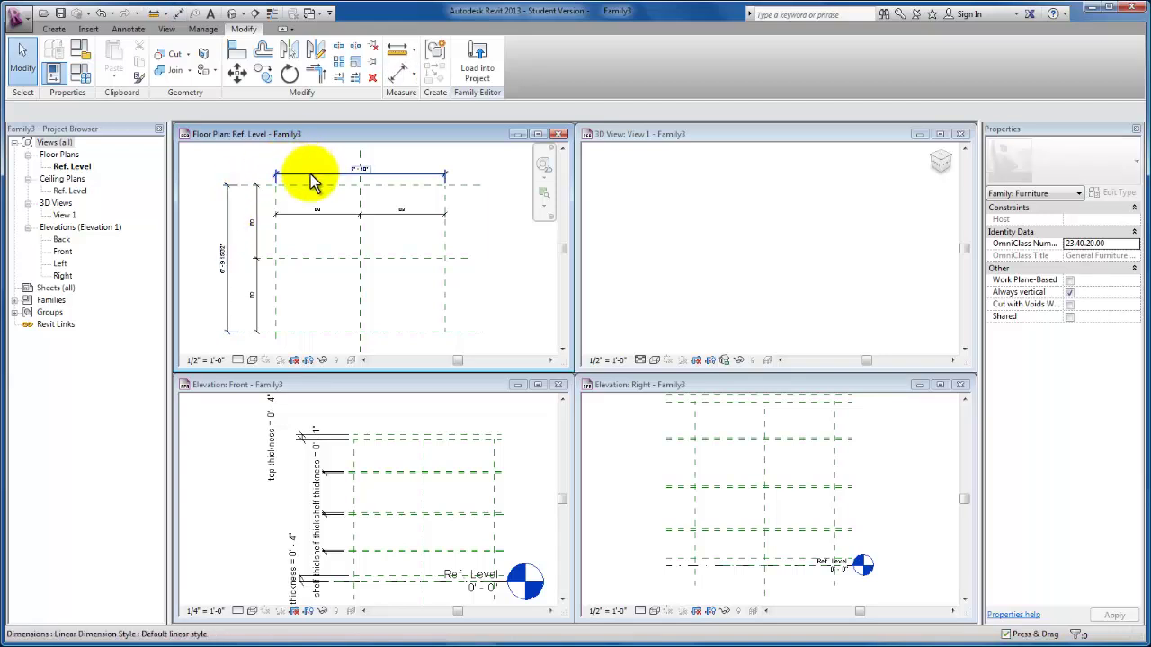
Label the overall horizontal dimension with a new type-based family parameter named bookcase length
{"action": "left_click", "coordinate": [310, 180]}
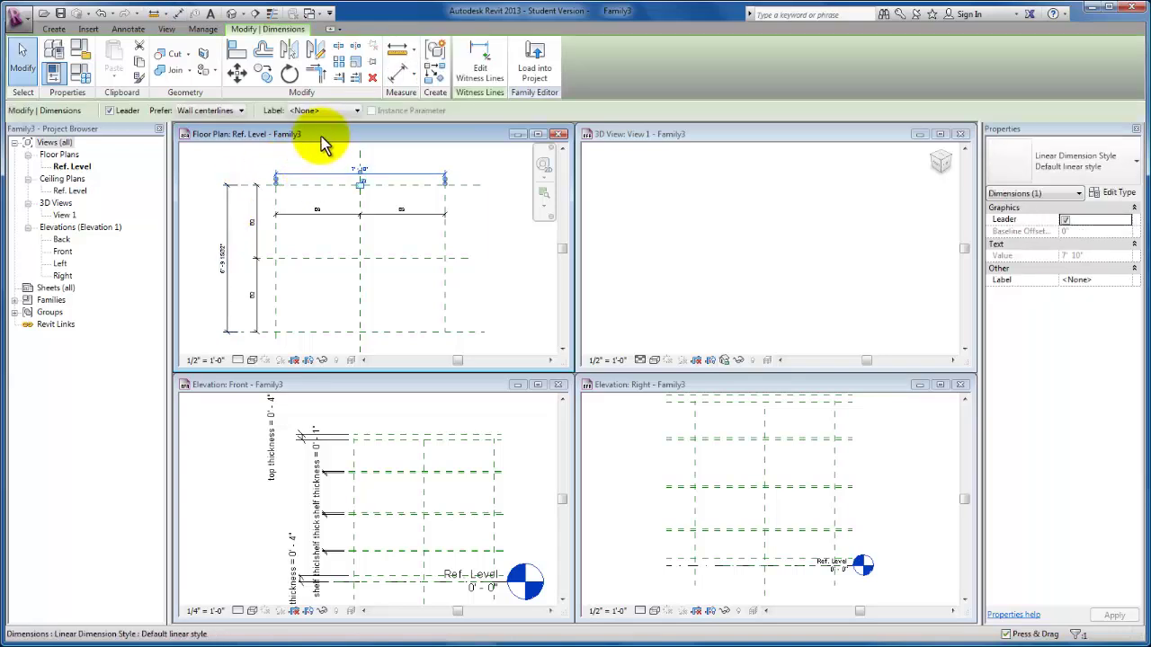
{"action": "left_click", "coordinate": [346, 109]}
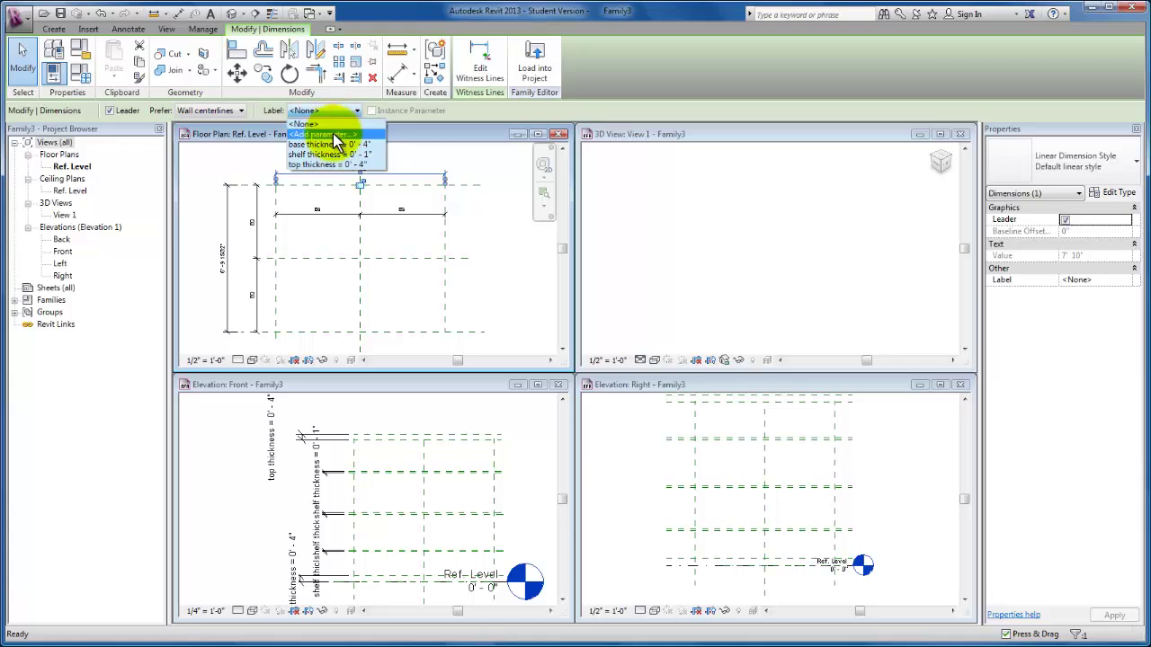
{"action": "left_click", "coordinate": [335, 134]}
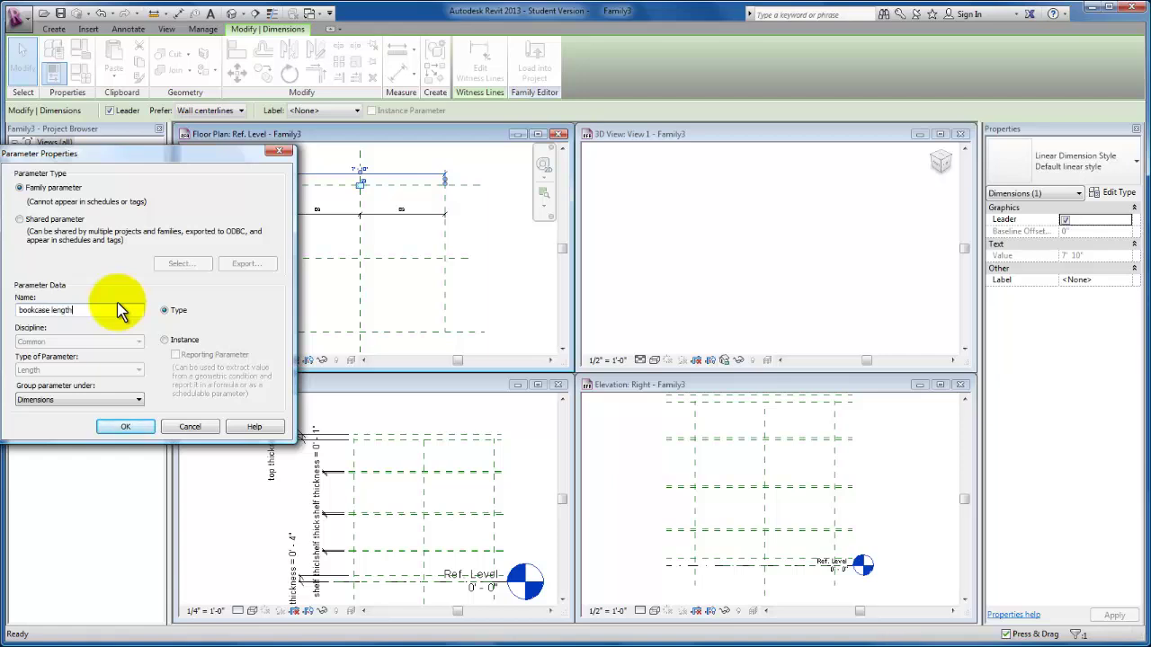
{"action": "left_click", "coordinate": [131, 426]}
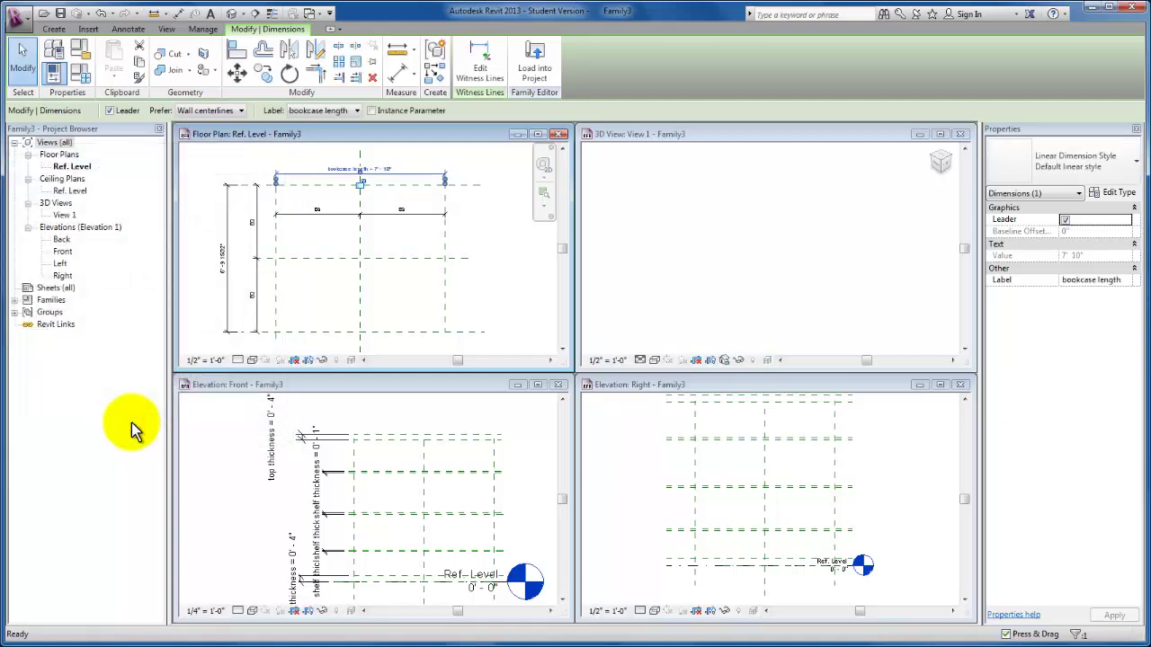
Label the overall vertical dimension in the floor plan with a new type-based family parameter named bookcase depth
{"action": "left_click", "coordinate": [227, 297]}
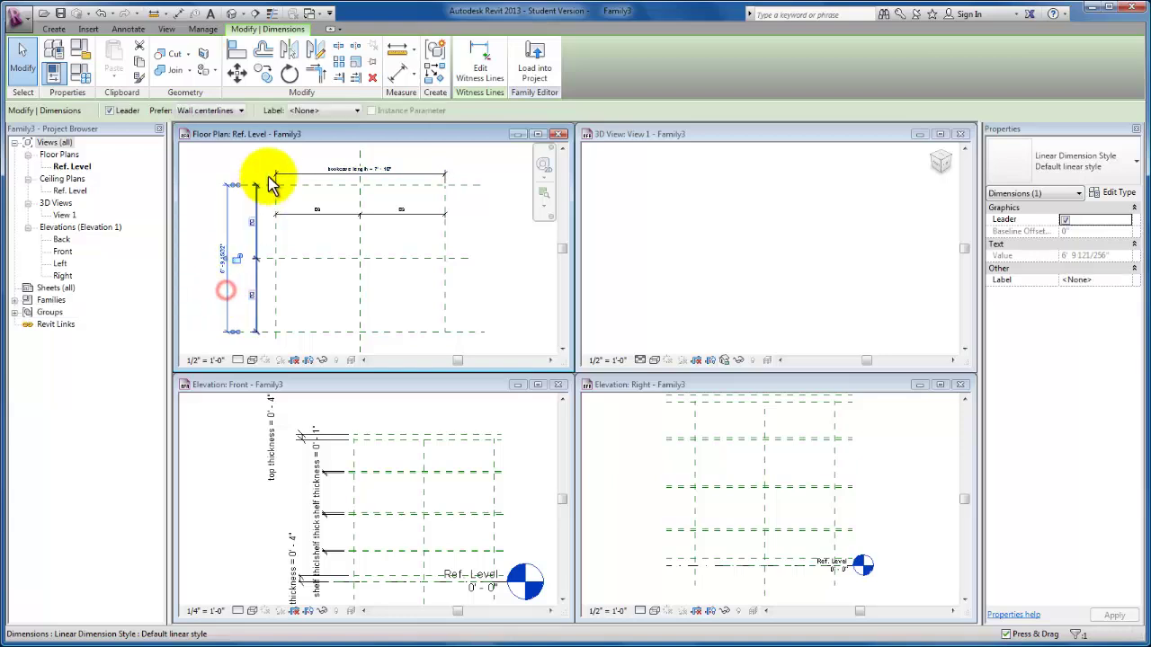
{"action": "left_click", "coordinate": [328, 110]}
{"action": "left_click", "coordinate": [321, 135]}
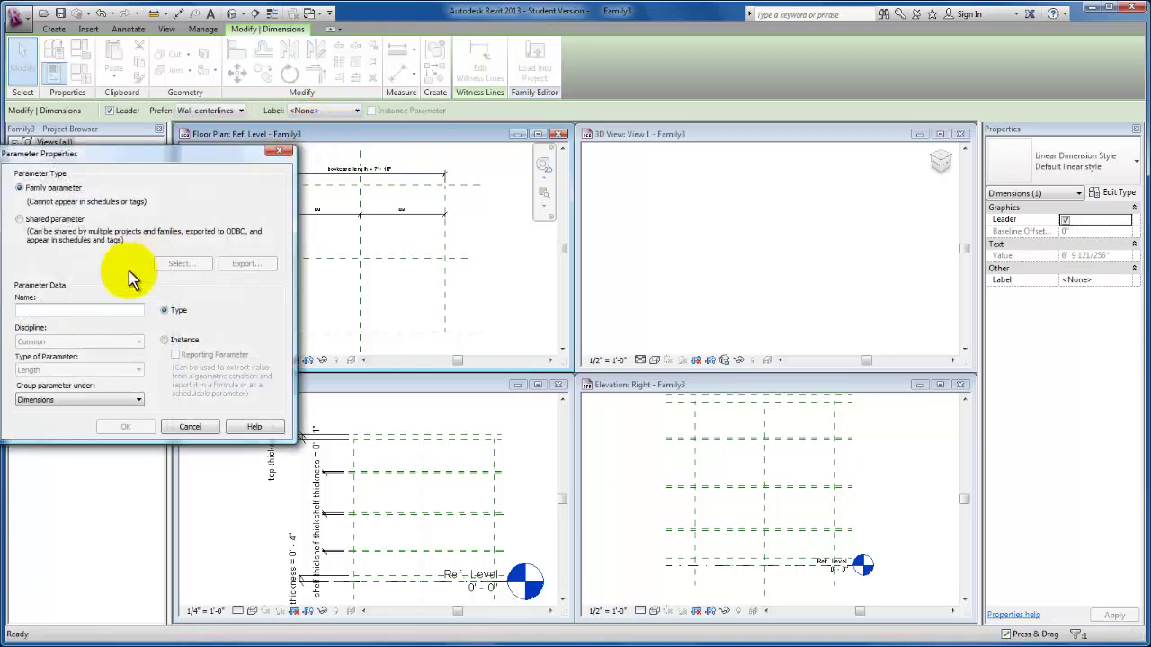
{"action": "type", "text": "b"}
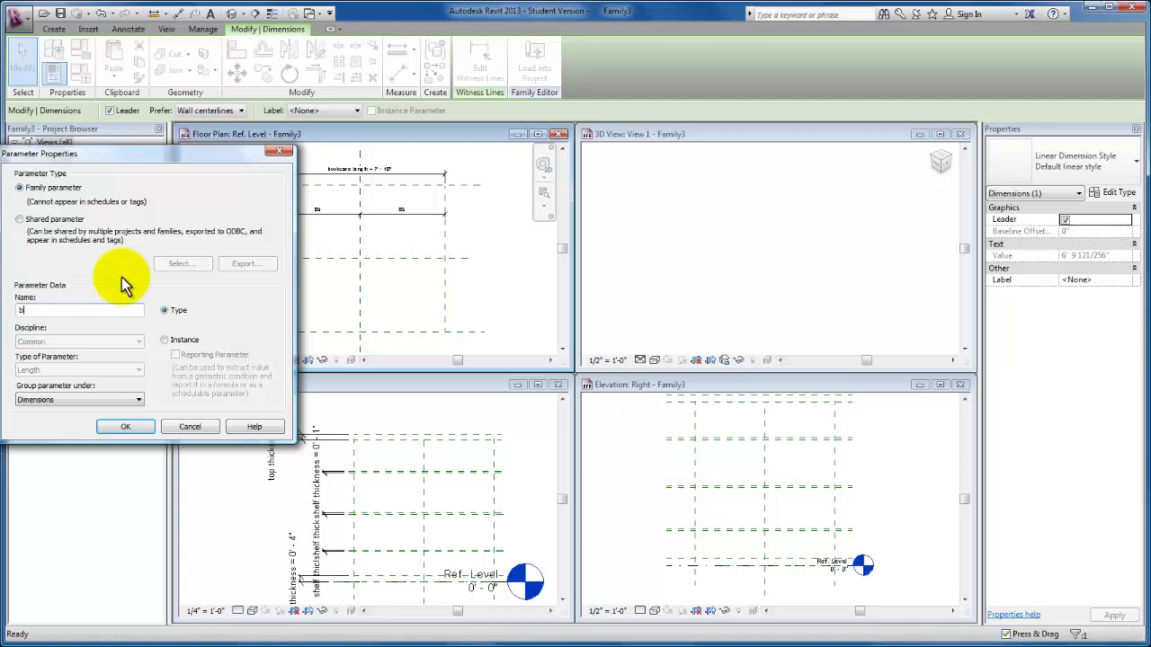
{"action": "type", "text": "aookcase depth"}
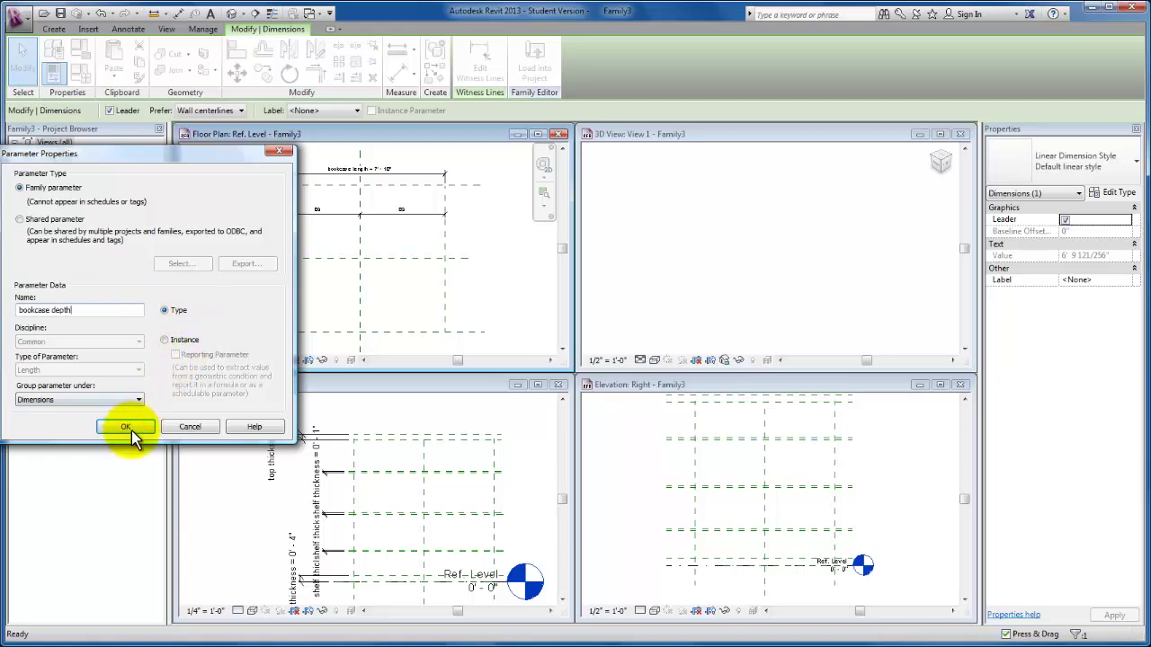
{"action": "left_click", "coordinate": [126, 427]}
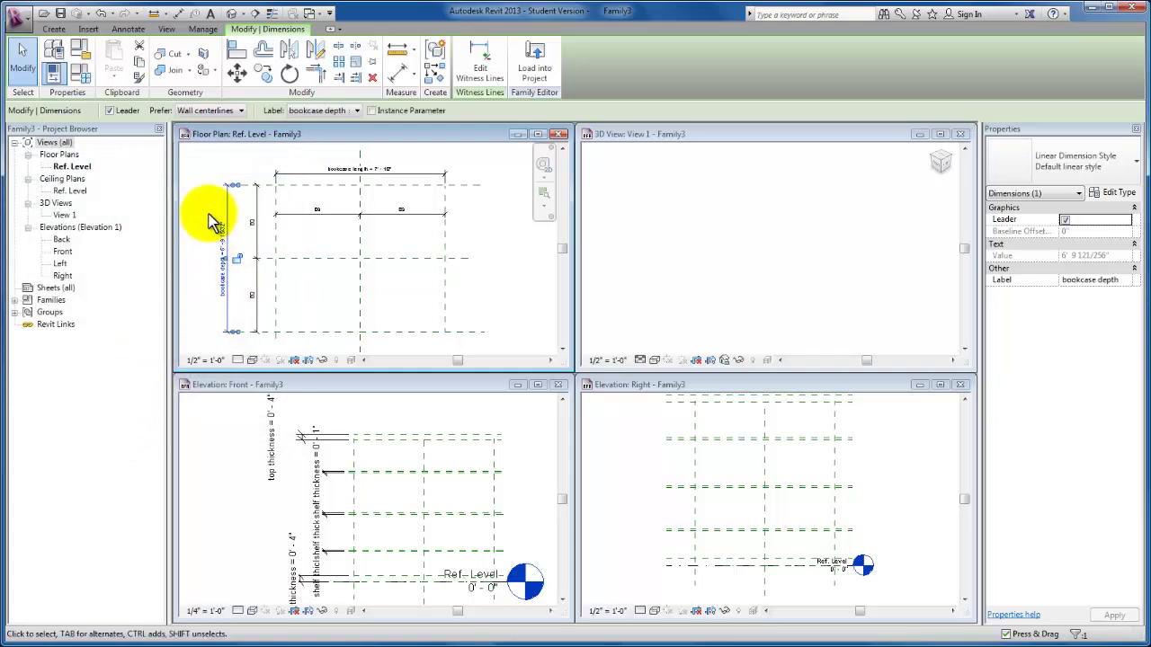
{"action": "left_click", "coordinate": [208, 200]}
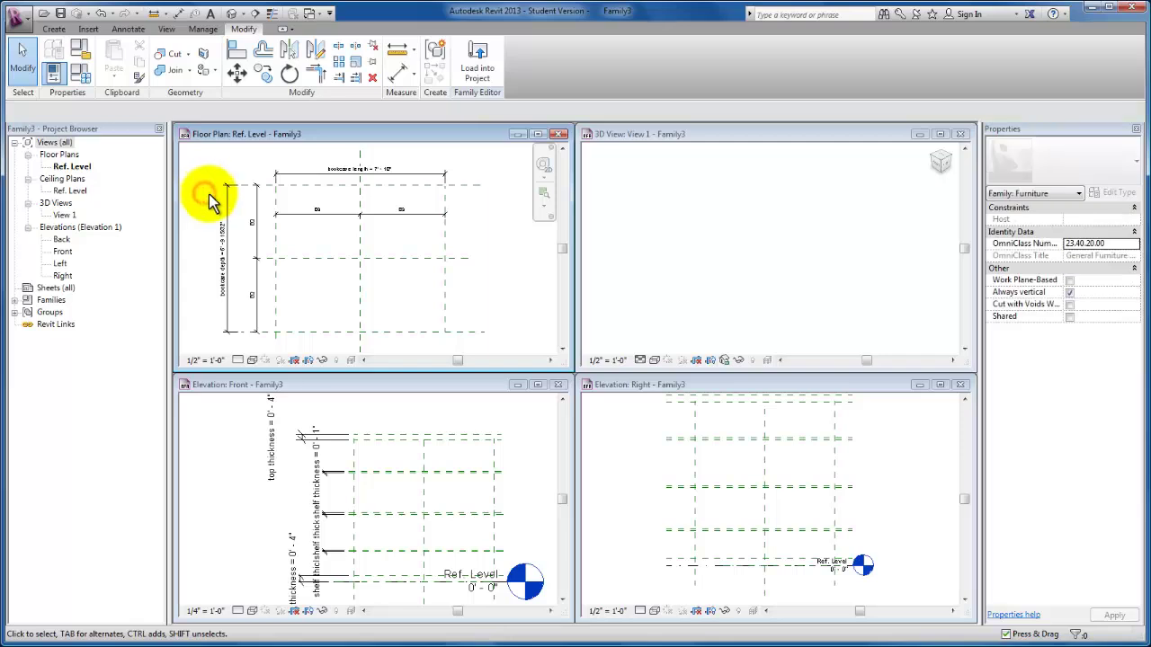
Set bookcase length to 4' 0" and bookcase depth to 2' 0" in the family types and apply the values
{"action": "left_click", "coordinate": [230, 213]}
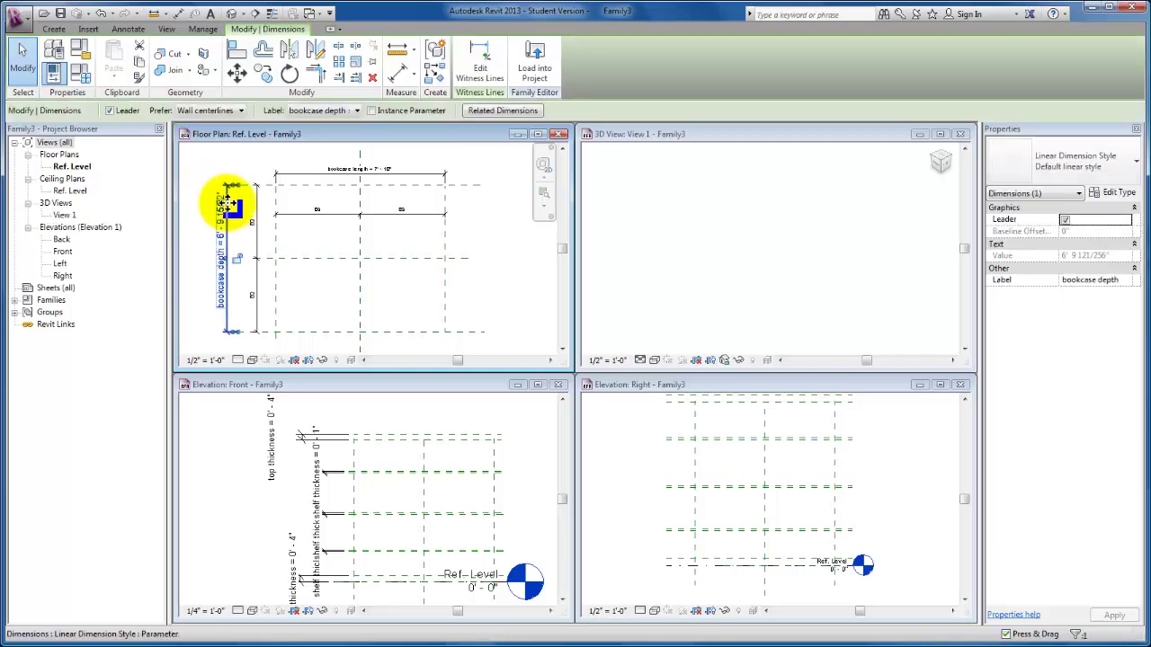
{"action": "left_click", "coordinate": [82, 76]}
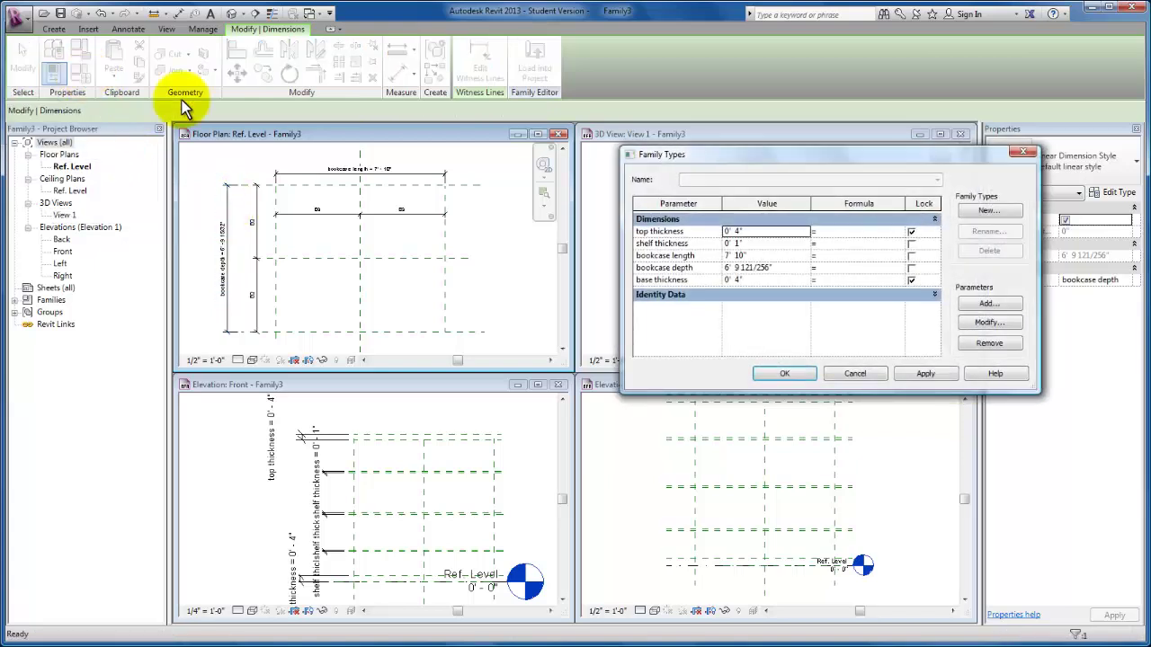
{"action": "left_click", "coordinate": [775, 256]}
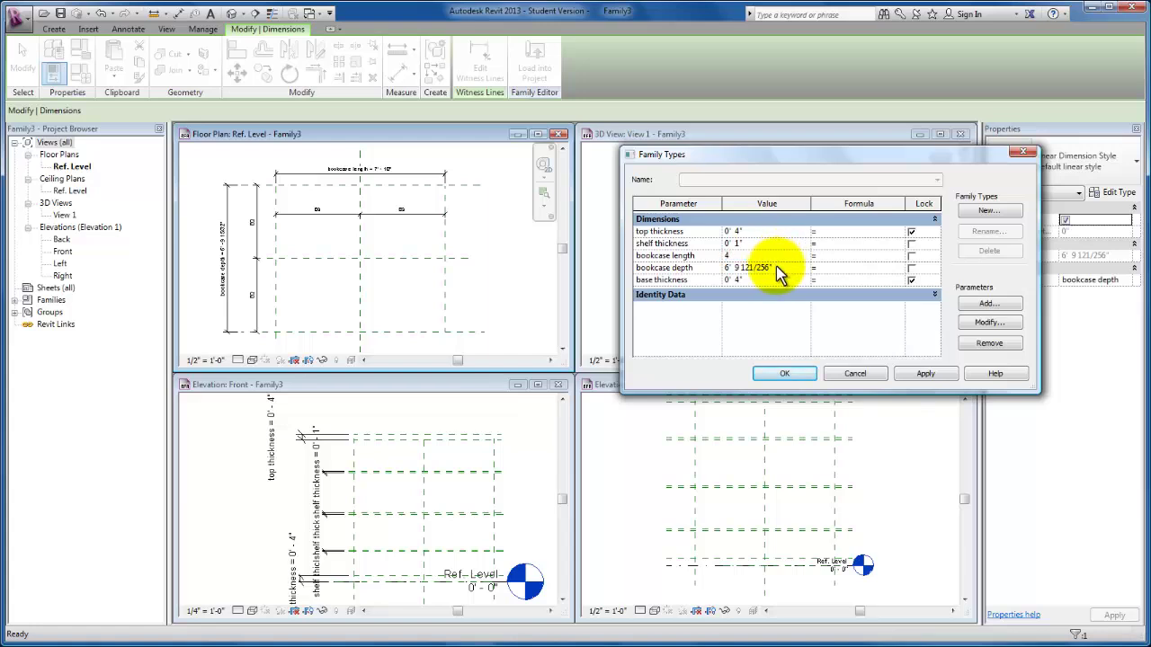
{"action": "left_click", "coordinate": [787, 267]}
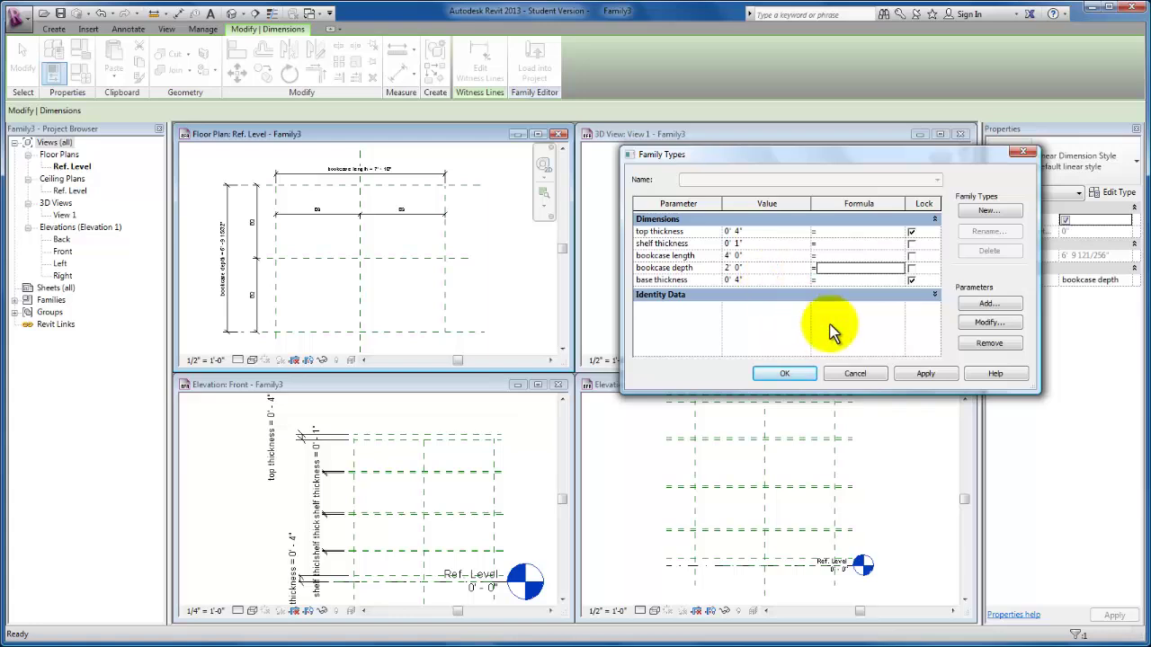
{"action": "left_click", "coordinate": [931, 376]}
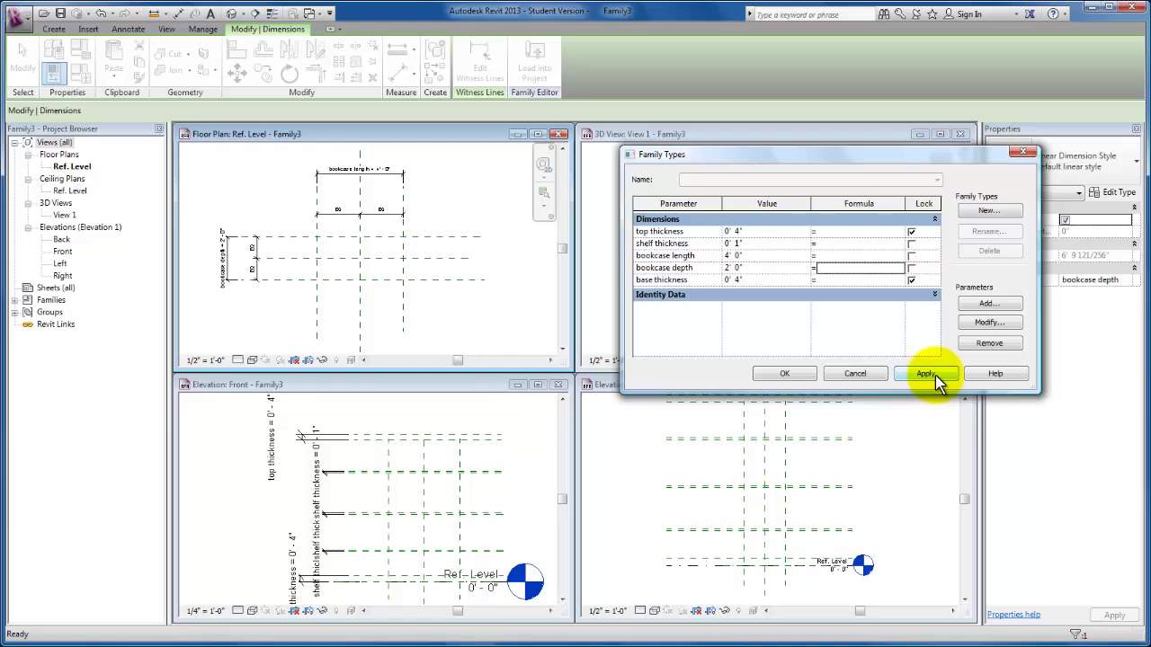
{"action": "left_click", "coordinate": [784, 375]}
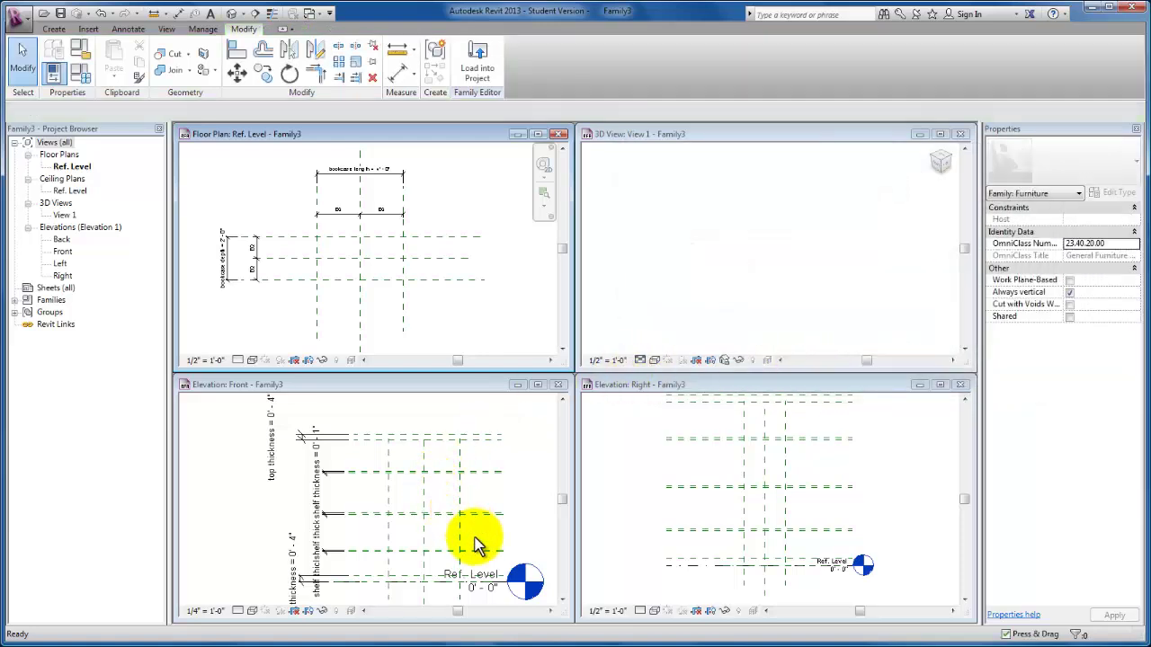
Start an Extrusion in the floor plan and draw a vertical reference plane just inside the left bookcase length plane
{"action": "left_click", "coordinate": [54, 28]}
{"action": "left_click", "coordinate": [115, 63]}
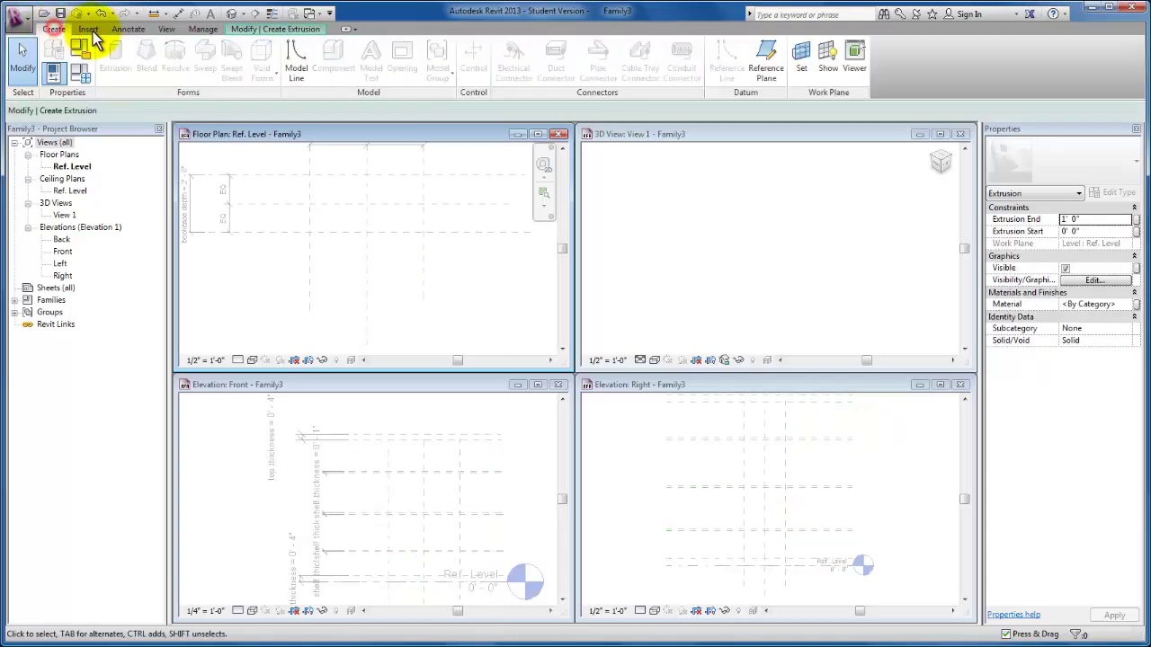
{"action": "left_click", "coordinate": [762, 64]}
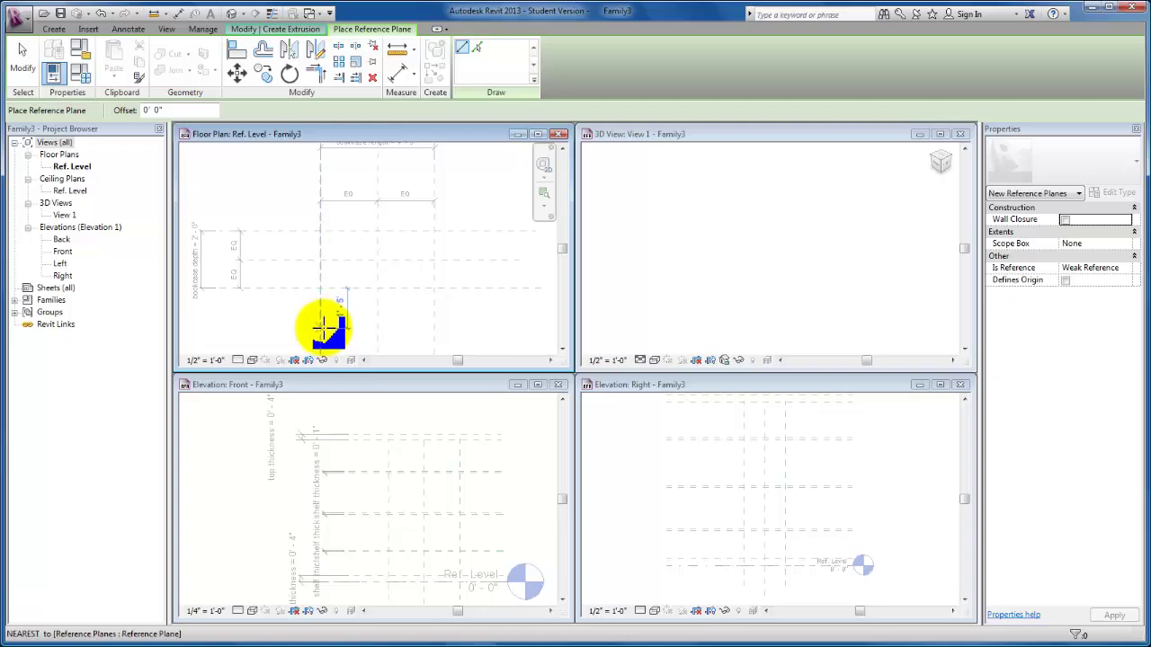
{"action": "left_click", "coordinate": [328, 333]}
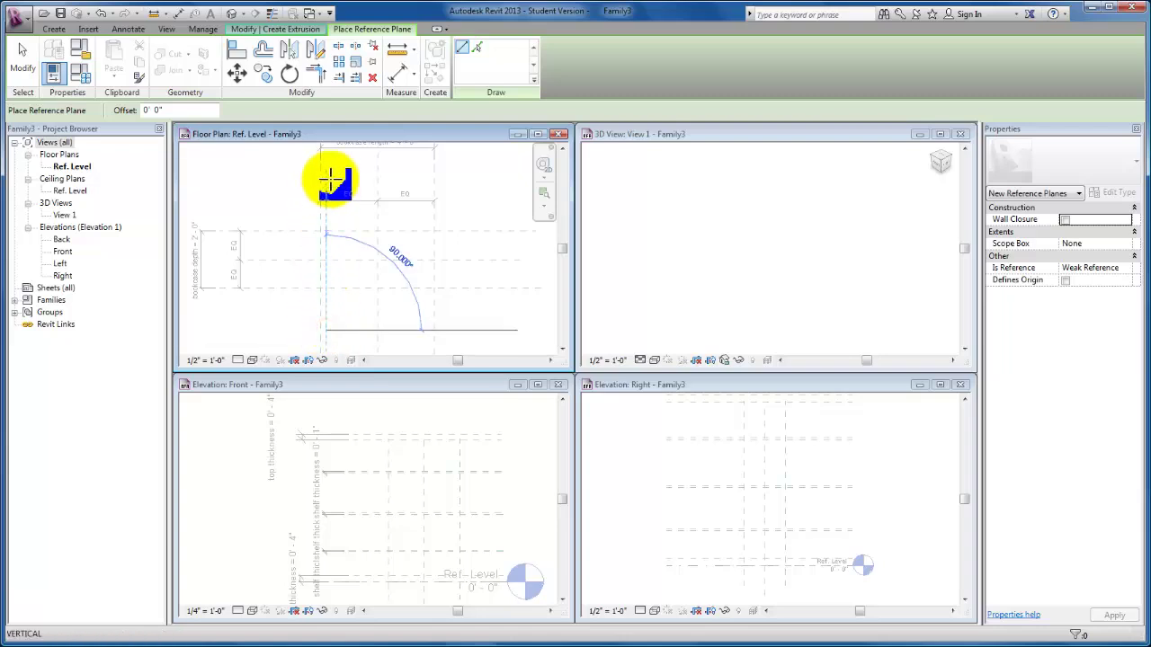
{"action": "left_click", "coordinate": [327, 177]}
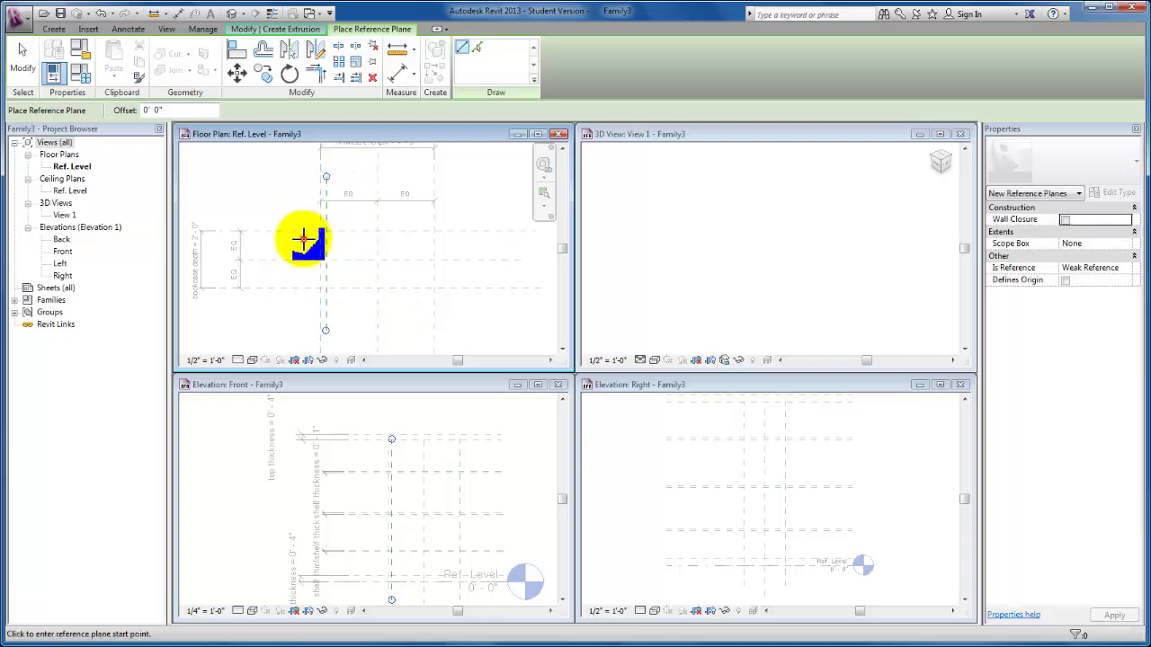
Draw a horizontal reference plane just inside the upper depth plane and a vertical one just inside the right length plane
{"action": "left_click", "coordinate": [304, 239]}
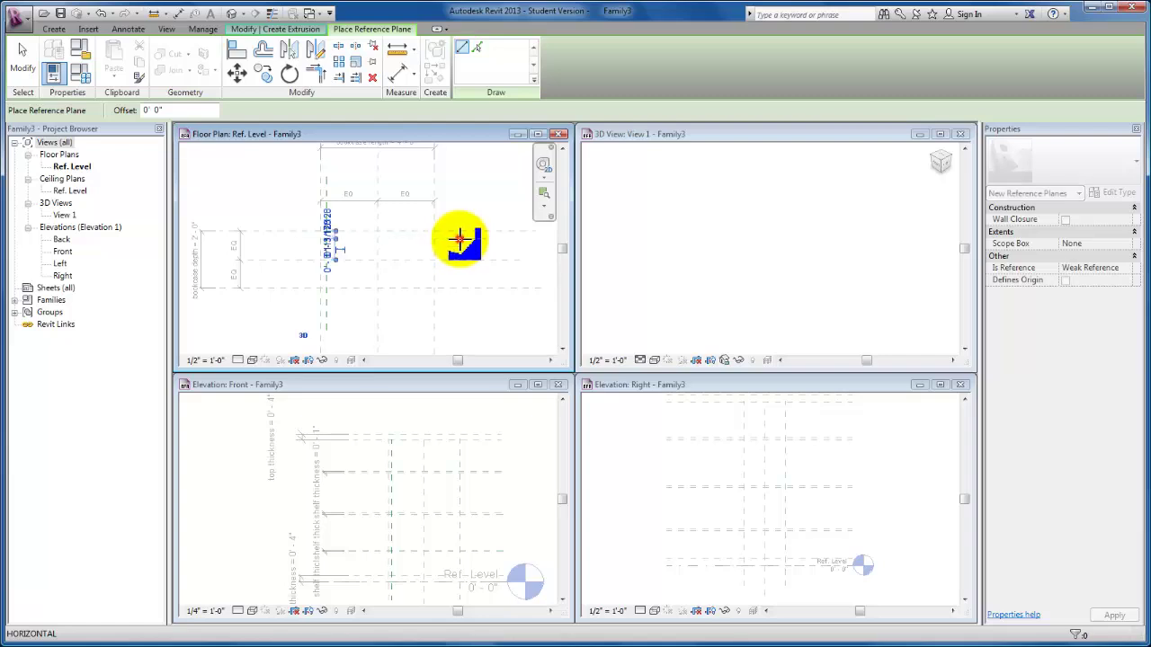
{"action": "left_click", "coordinate": [460, 238]}
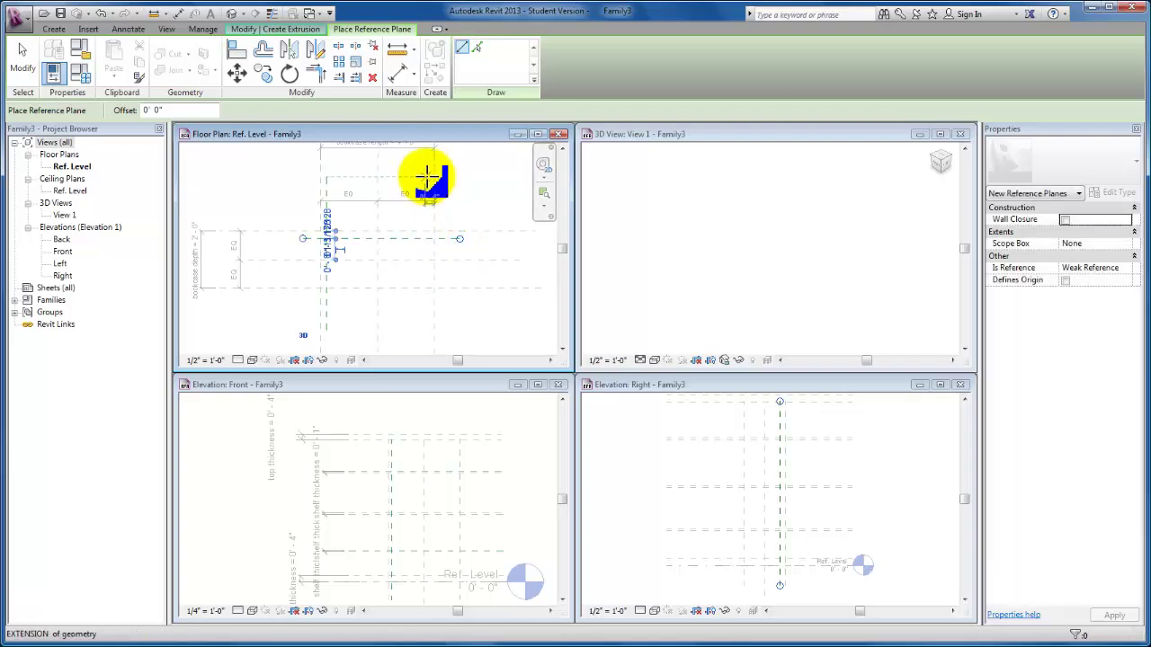
{"action": "left_click", "coordinate": [427, 176]}
{"action": "middle_click_drag", "start_coordinate": [424, 303], "coordinate": [428, 261]}
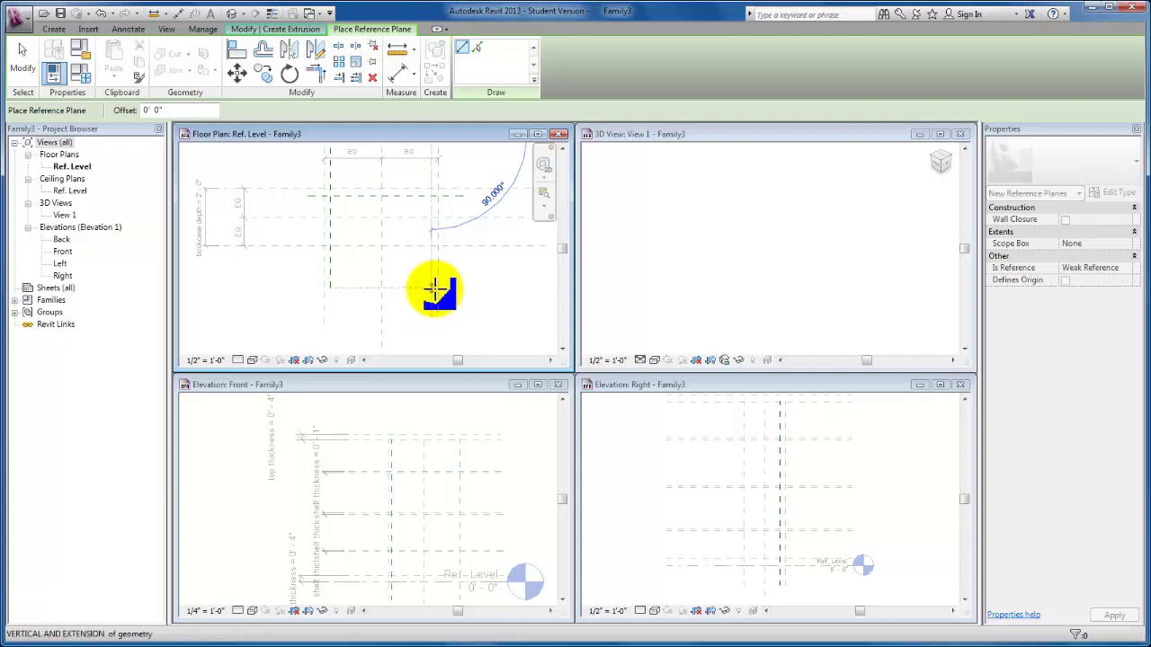
{"action": "left_click", "coordinate": [434, 288]}
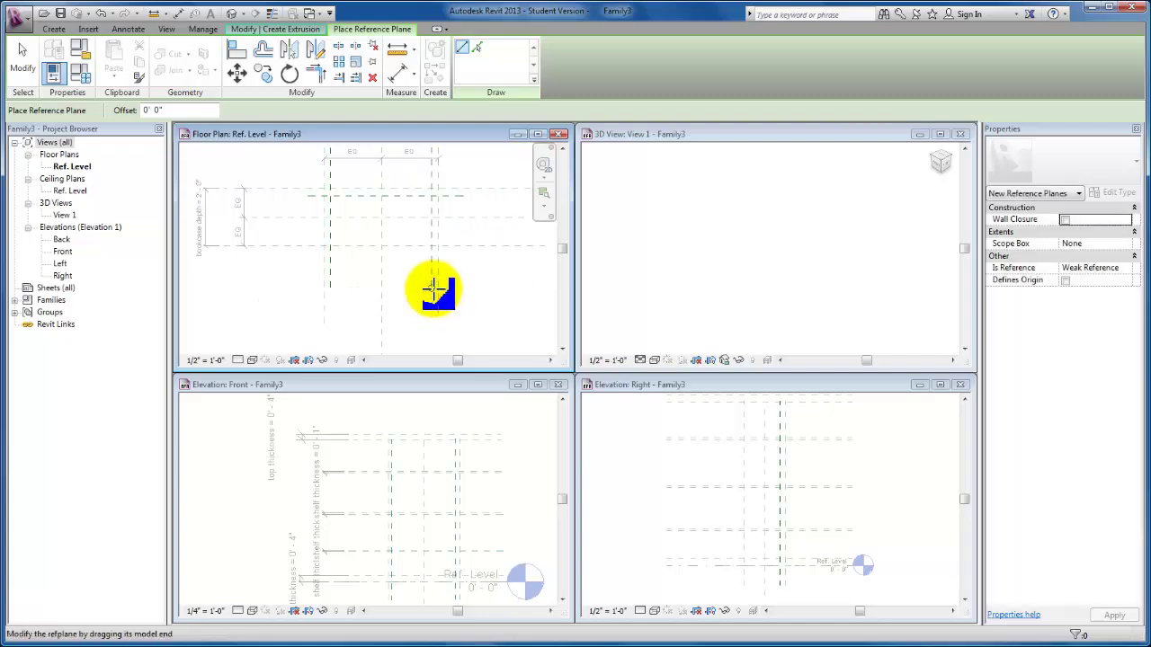
Dimension the gaps between the outer length planes and their new inner vertical planes on both sides of the floor plan
{"action": "key", "text": "Escape"}
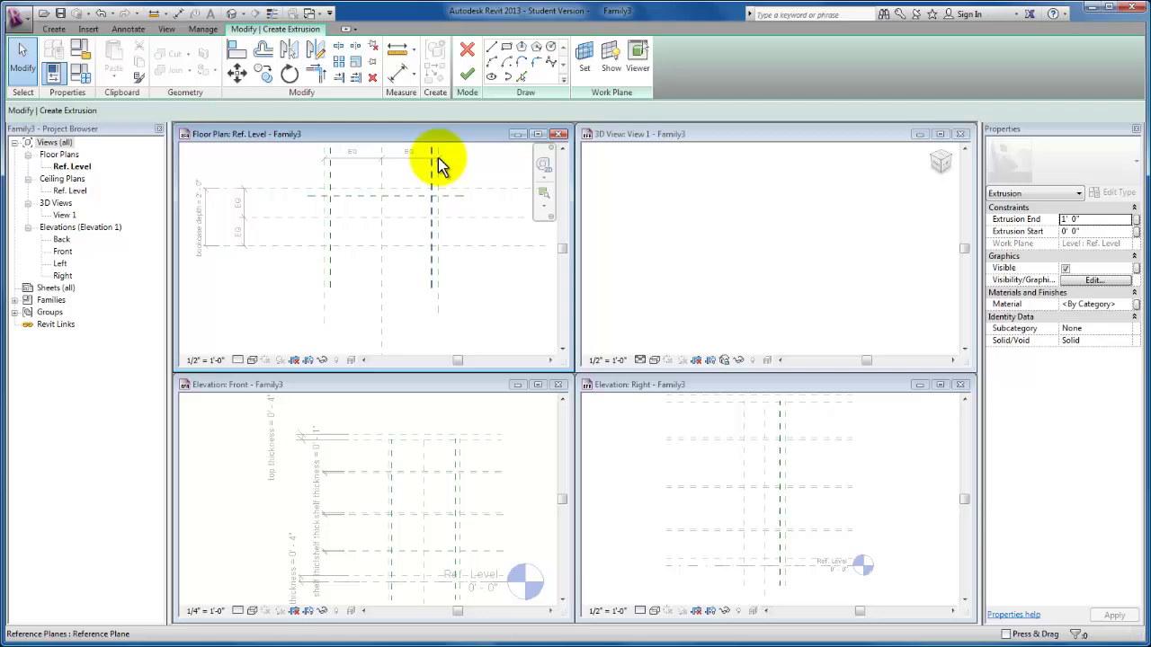
{"action": "left_click", "coordinate": [401, 74]}
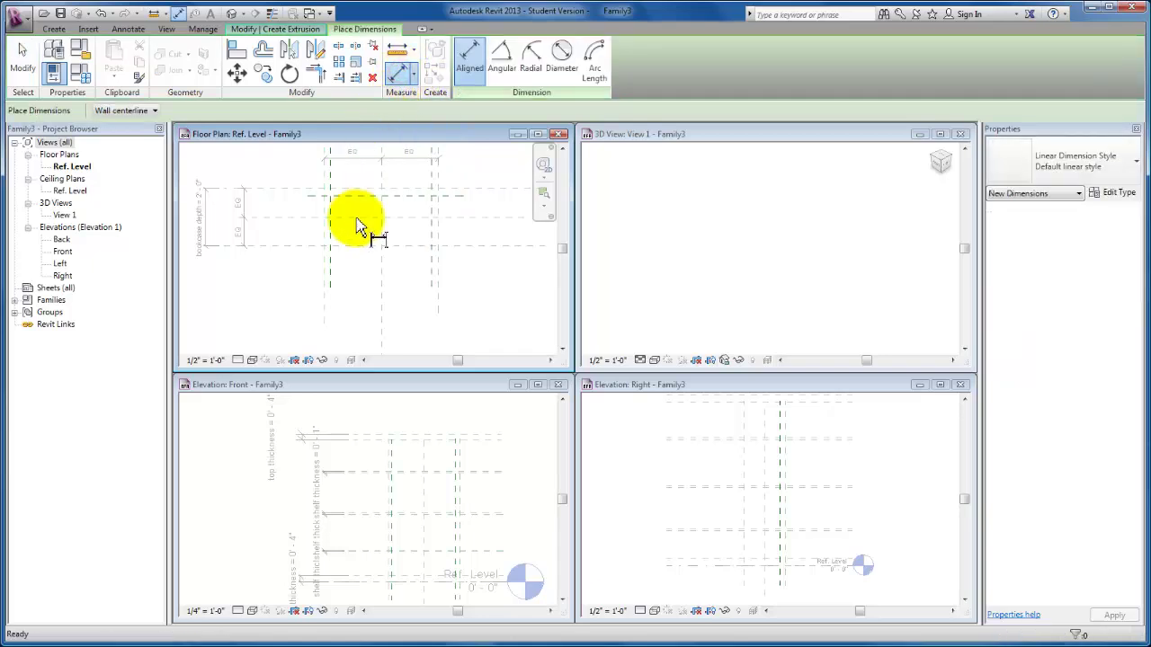
{"action": "left_click", "coordinate": [325, 269]}
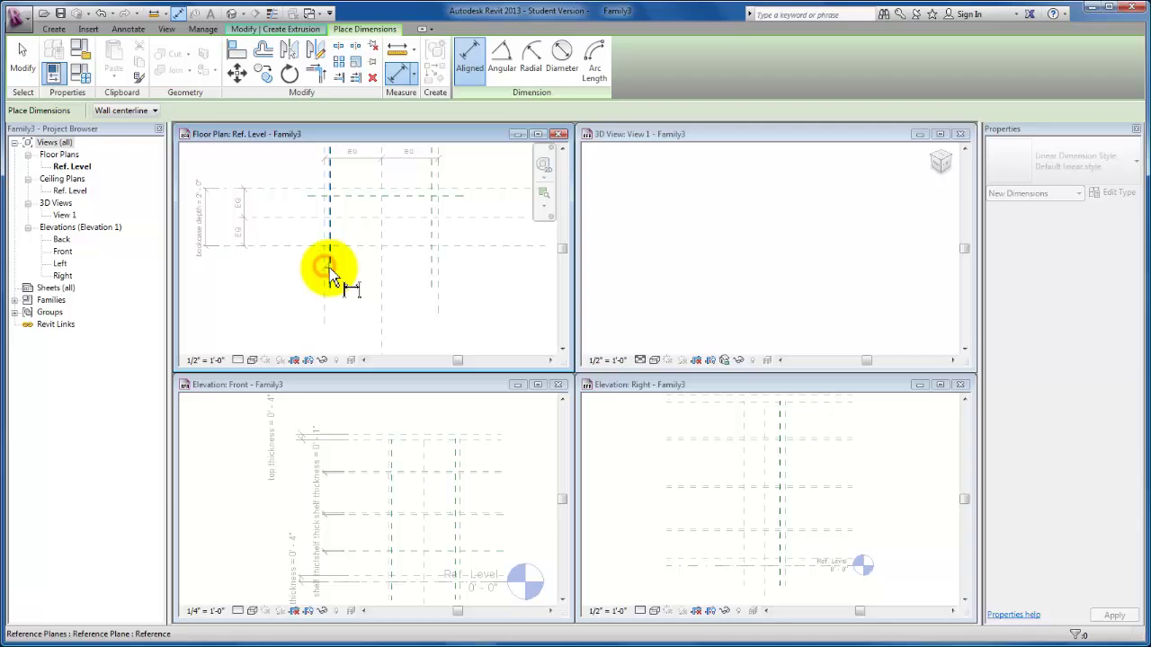
{"action": "left_click", "coordinate": [331, 333]}
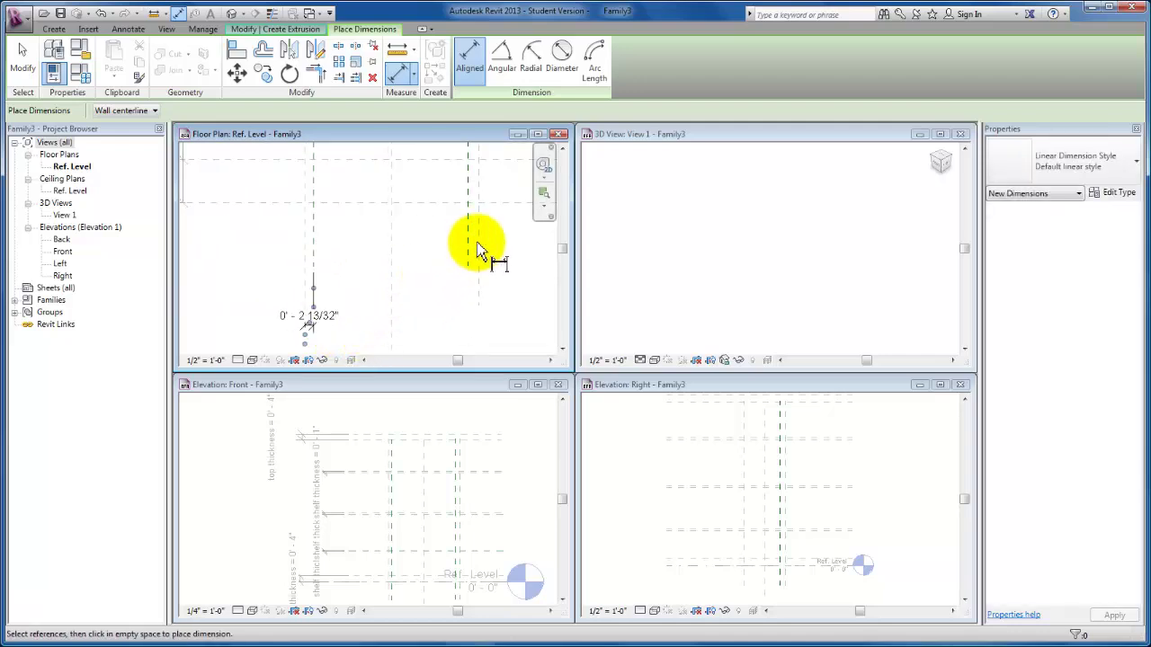
{"action": "left_click", "coordinate": [470, 244]}
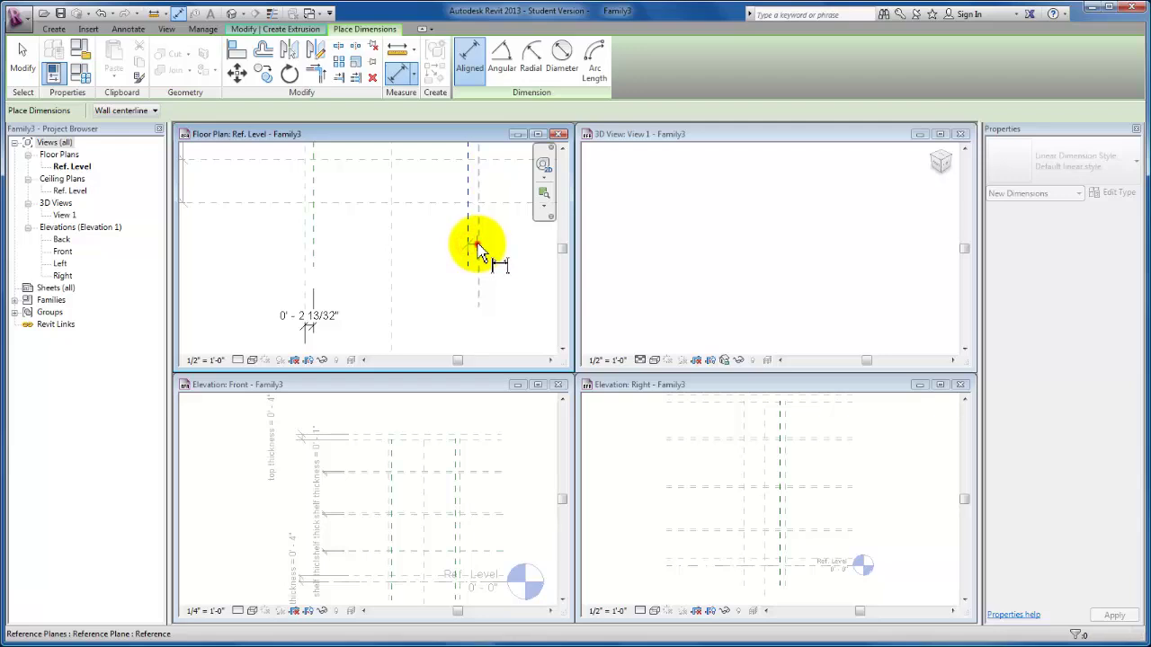
{"action": "left_click", "coordinate": [477, 339]}
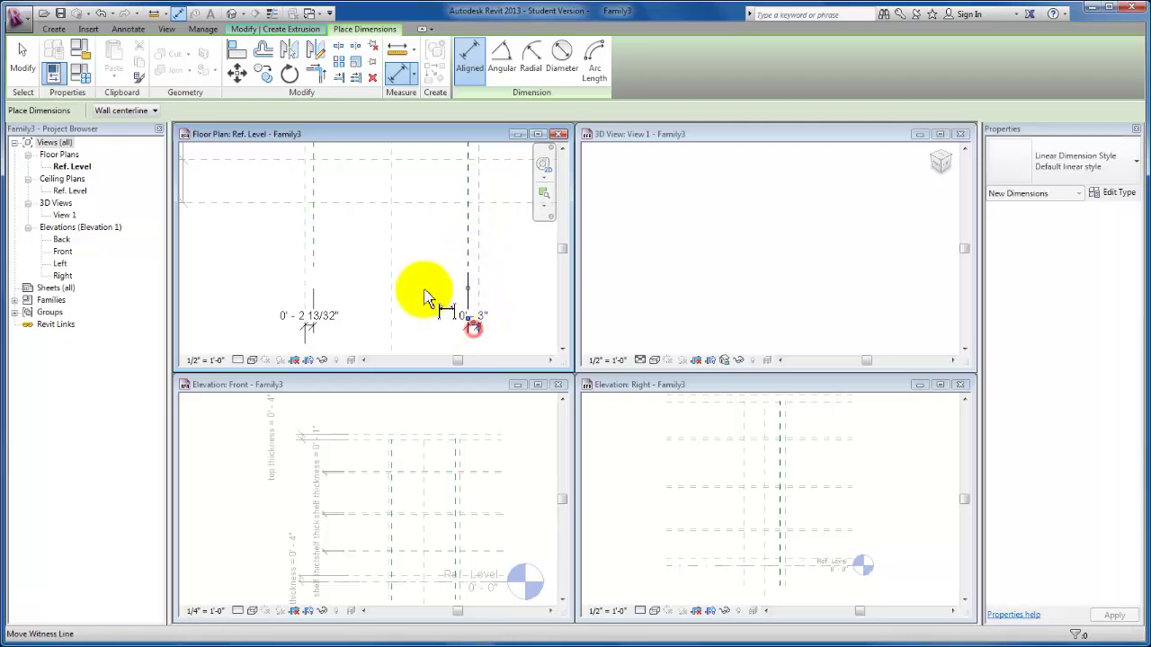
Dimension the gap between the upper depth plane and the horizontal plane just inside it, placing the dimension right of the bookcase
{"action": "scroll", "coordinate": [423, 290], "scroll_direction": "down", "scroll_amount": 2}
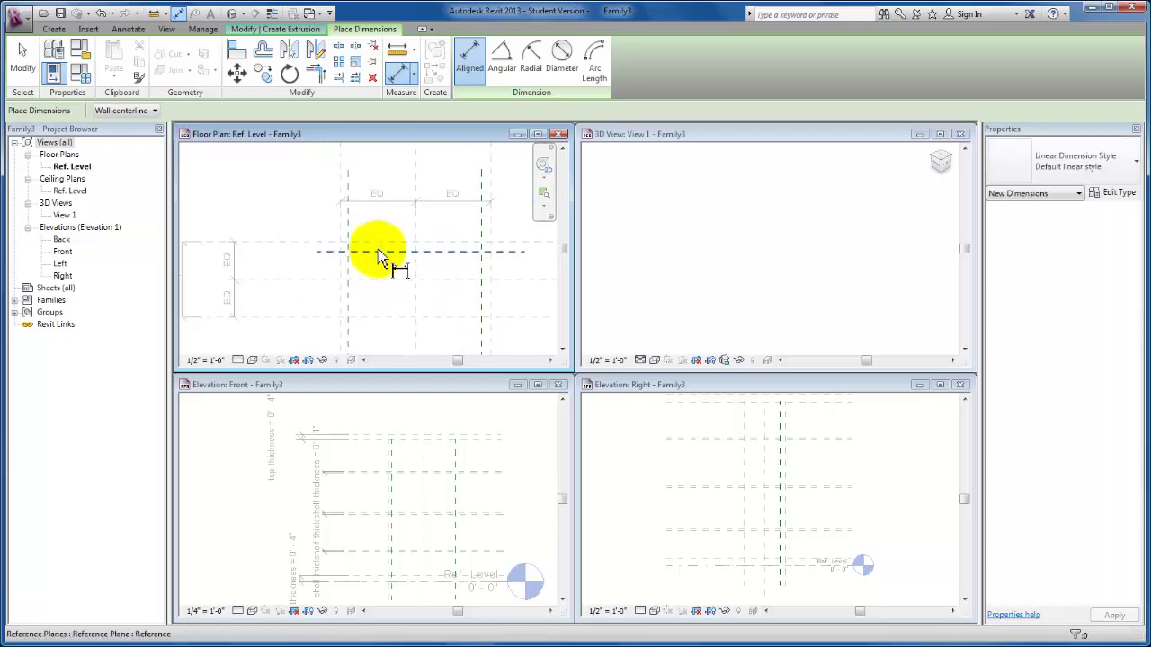
{"action": "left_click", "coordinate": [379, 257]}
{"action": "middle_click_drag", "start_coordinate": [379, 248], "coordinate": [289, 220]}
{"action": "scroll", "coordinate": [399, 218], "scroll_direction": "down", "scroll_amount": 1}
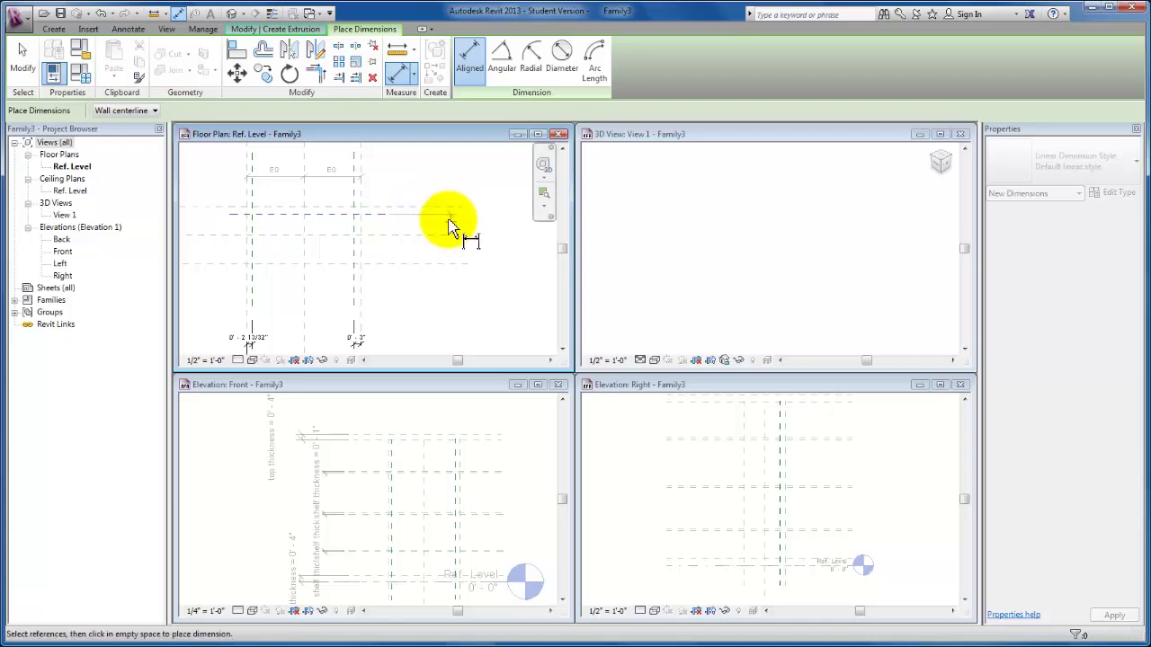
{"action": "scroll", "coordinate": [436, 214], "scroll_direction": "up", "scroll_amount": 1}
{"action": "left_click", "coordinate": [436, 209]}
{"action": "scroll", "coordinate": [435, 216], "scroll_direction": "up", "scroll_amount": 1}
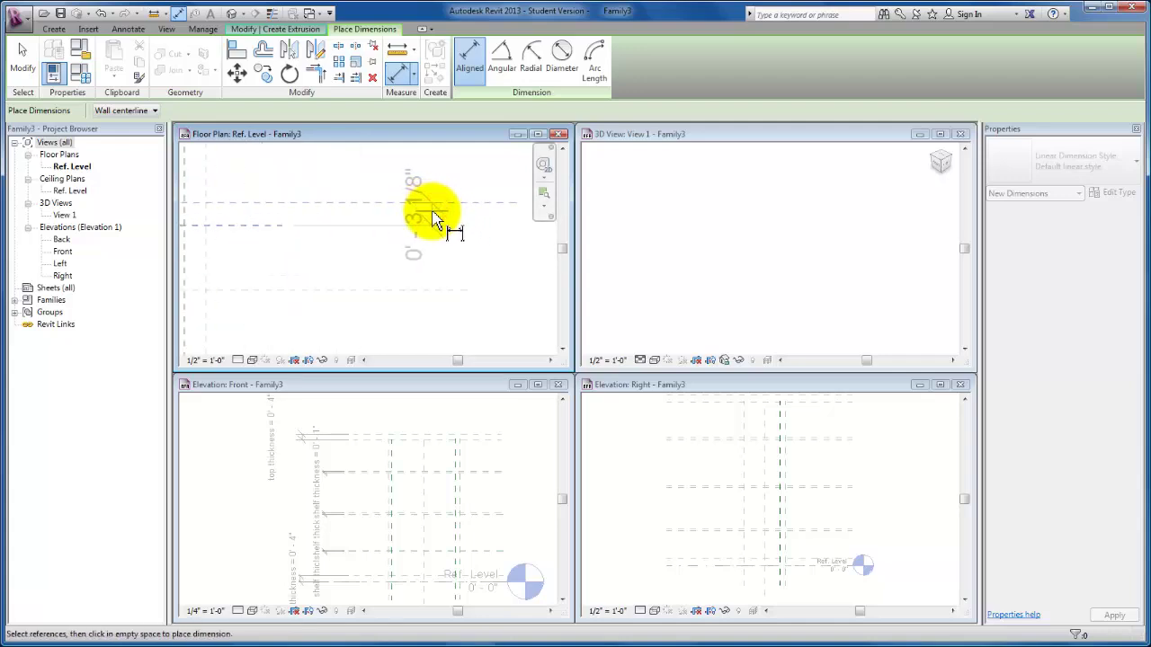
{"action": "scroll", "coordinate": [439, 234], "scroll_direction": "down", "scroll_amount": 3}
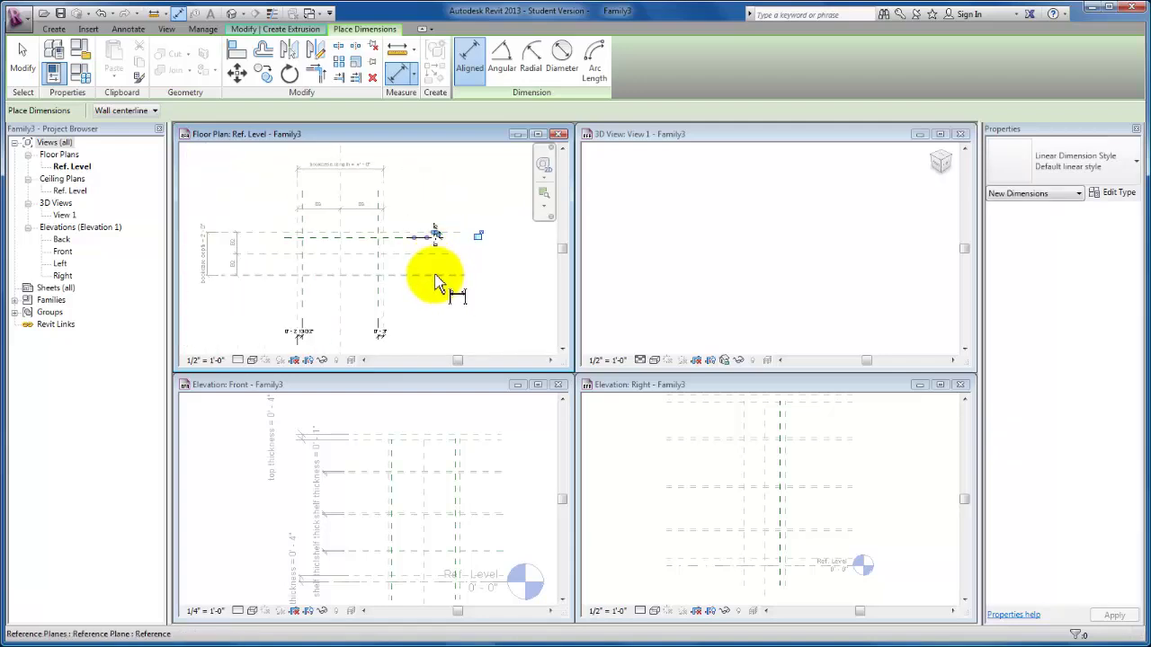
{"action": "middle_click_drag", "start_coordinate": [441, 282], "coordinate": [450, 236]}
{"action": "scroll", "coordinate": [422, 212], "scroll_direction": "up", "scroll_amount": 1}
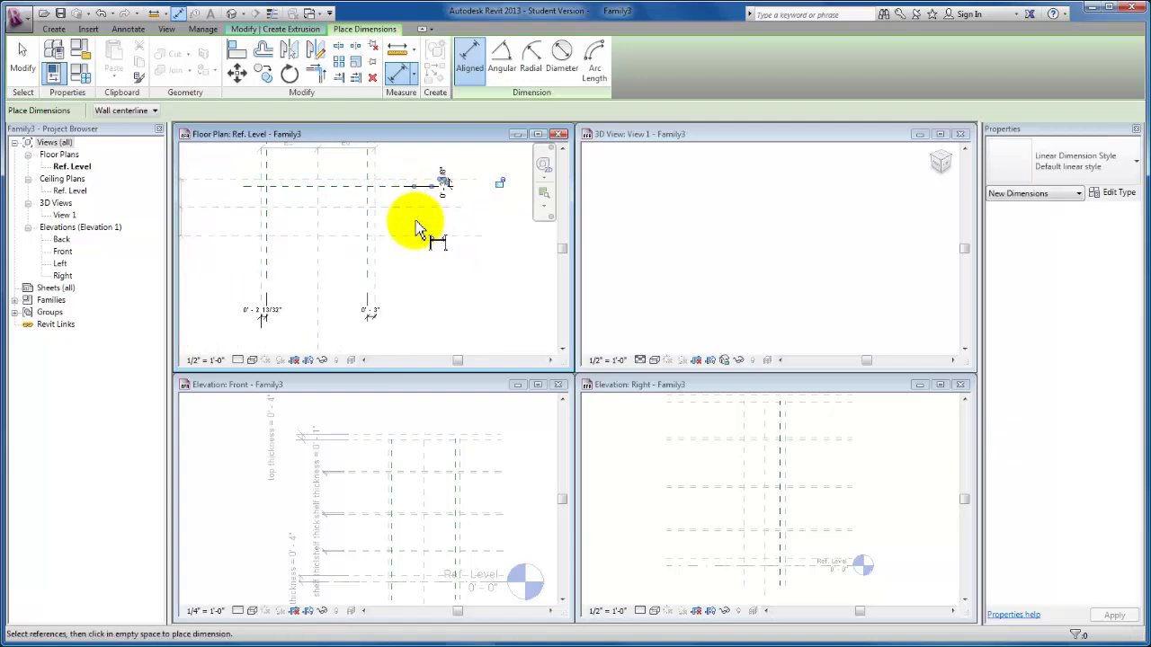
{"action": "left_click", "coordinate": [501, 190]}
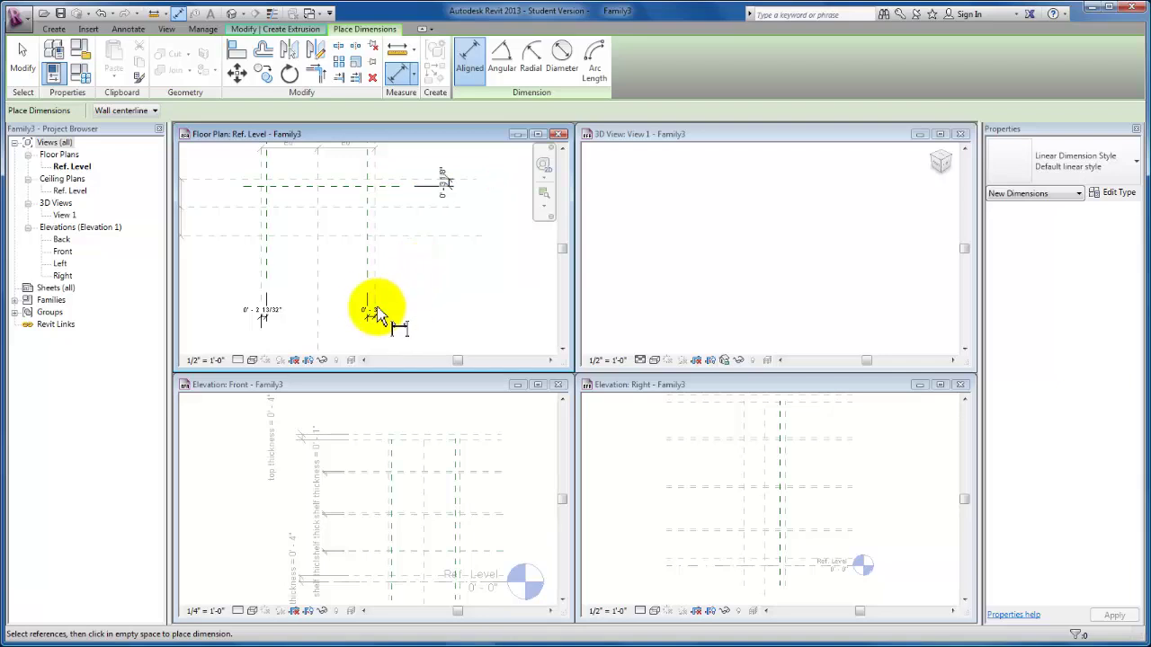
Label the three new gap dimensions together with a new type-based family parameter named support thickness
{"action": "key", "text": "Escape"}
{"action": "key", "text": "Escape"}
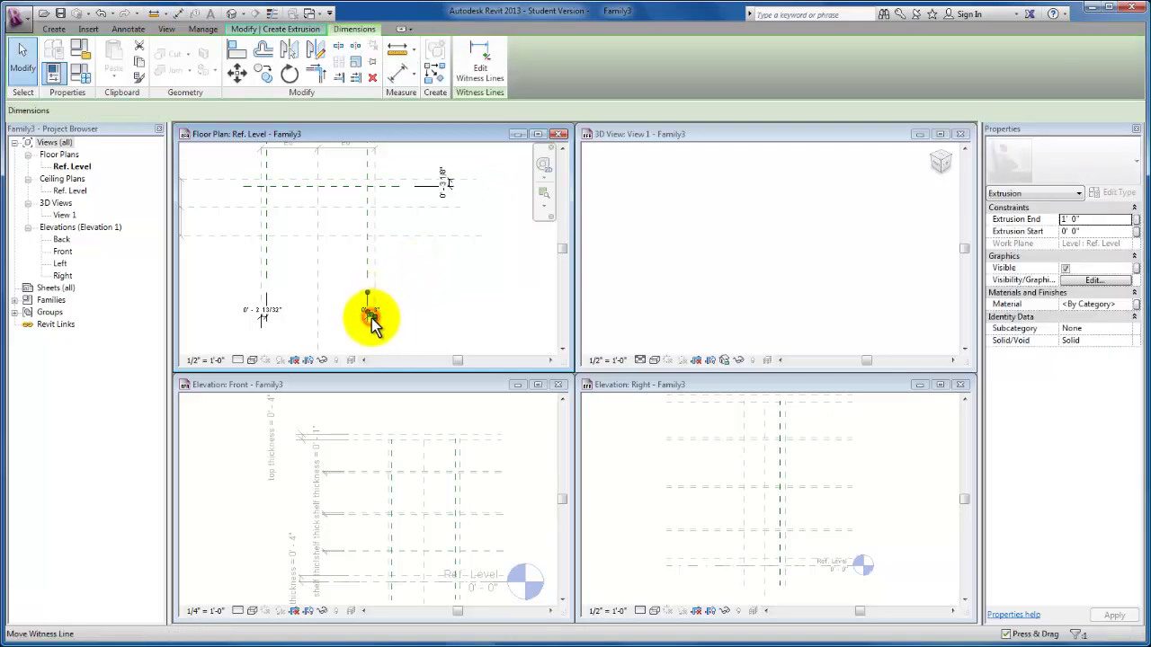
{"action": "left_click", "coordinate": [372, 315]}
{"action": "left_click", "coordinate": [440, 191]}
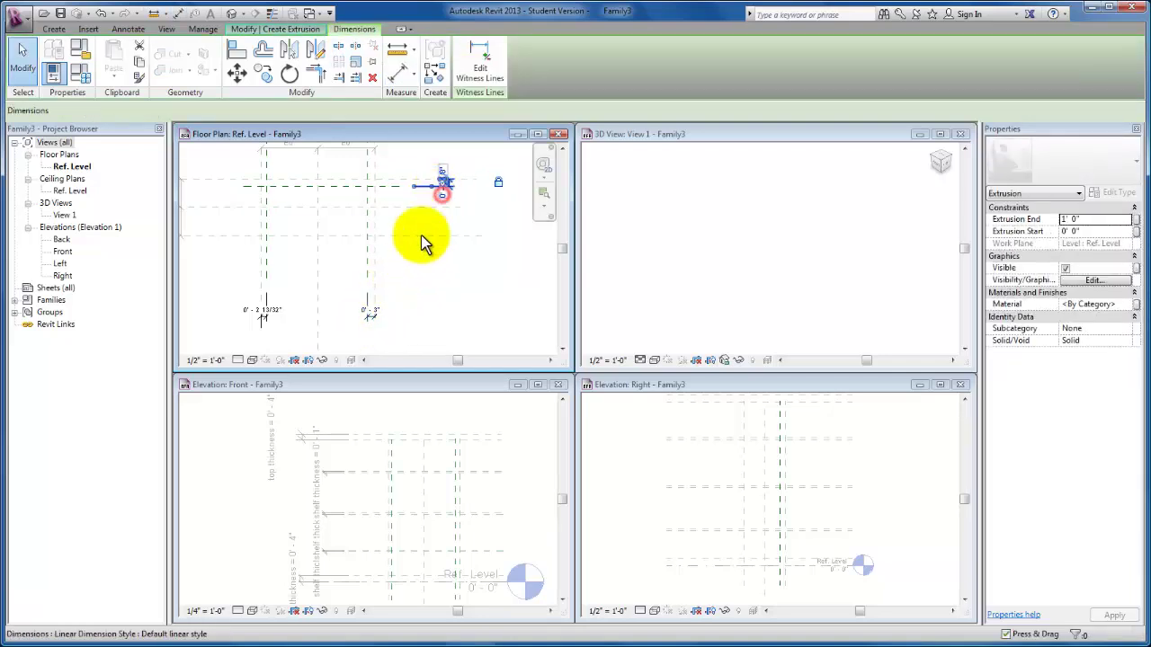
{"action": "left_click", "coordinate": [374, 319], "text": "ctrl"}
{"action": "left_click", "coordinate": [274, 315], "text": "ctrl"}
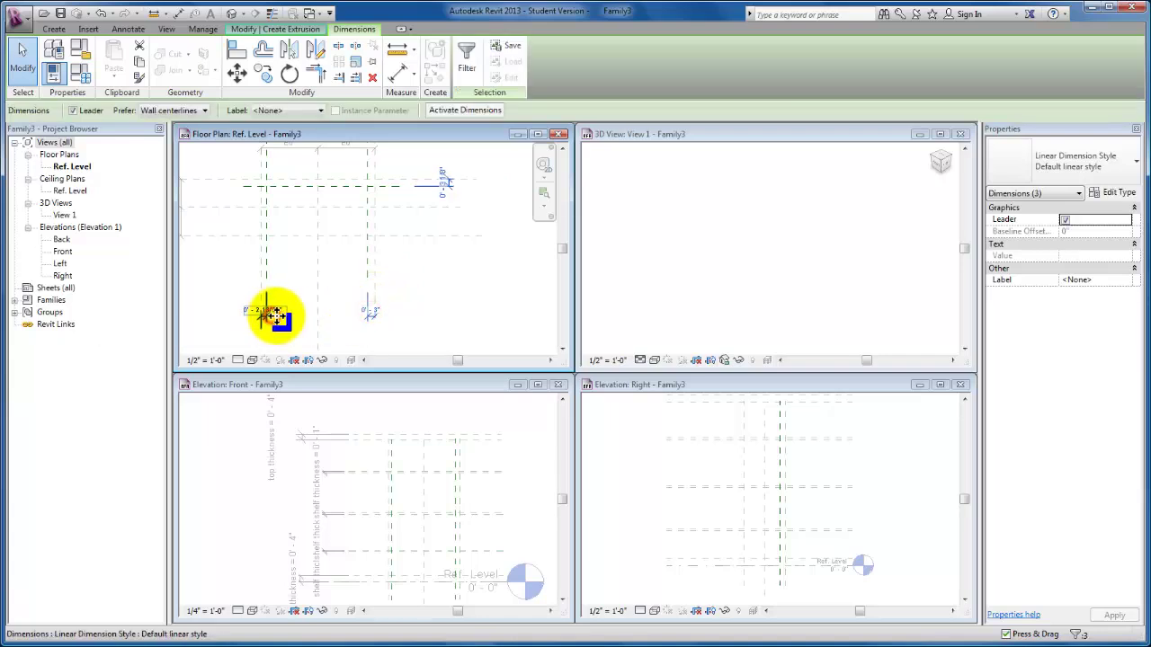
{"action": "left_click", "coordinate": [316, 110]}
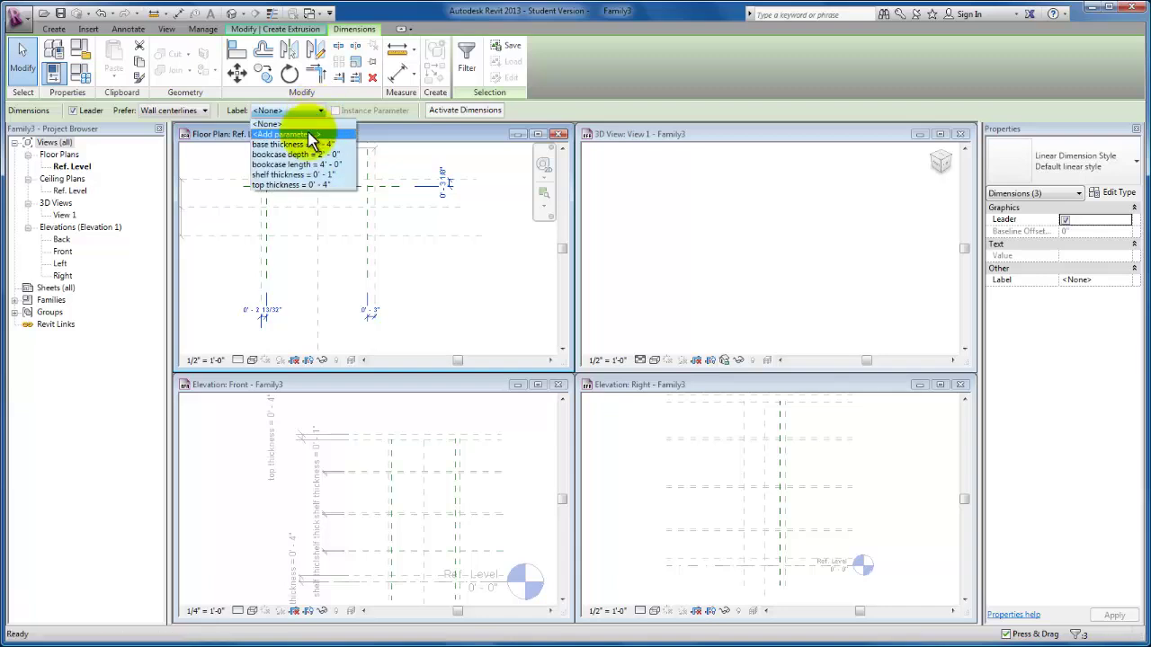
{"action": "left_click", "coordinate": [309, 135]}
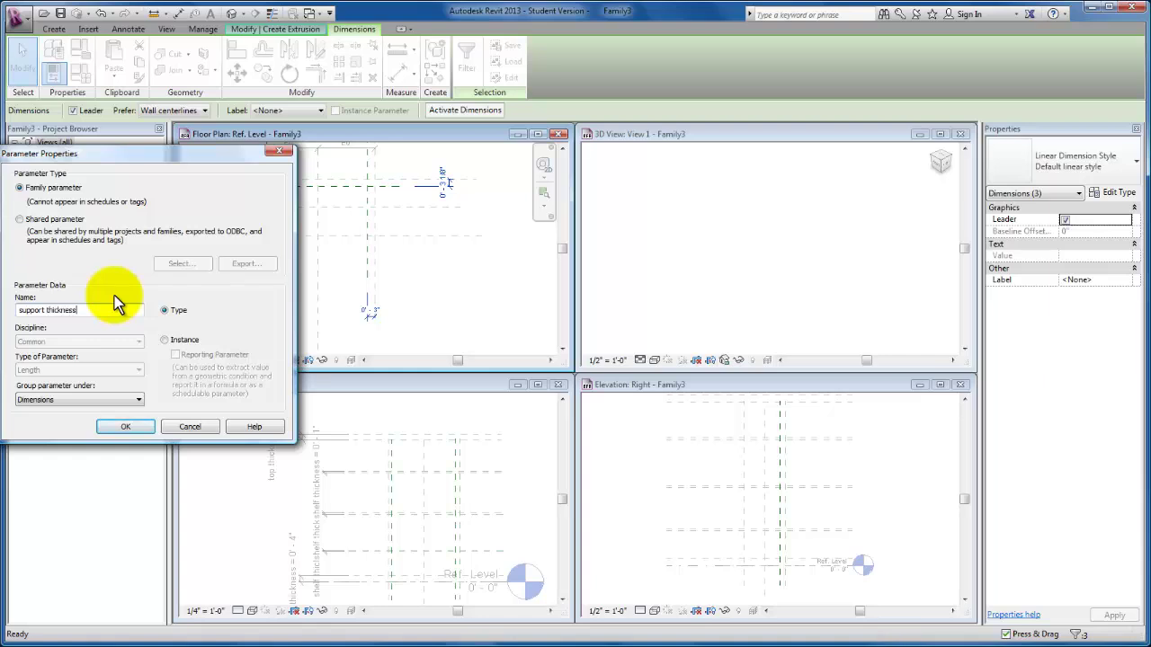
{"action": "left_click", "coordinate": [123, 427]}
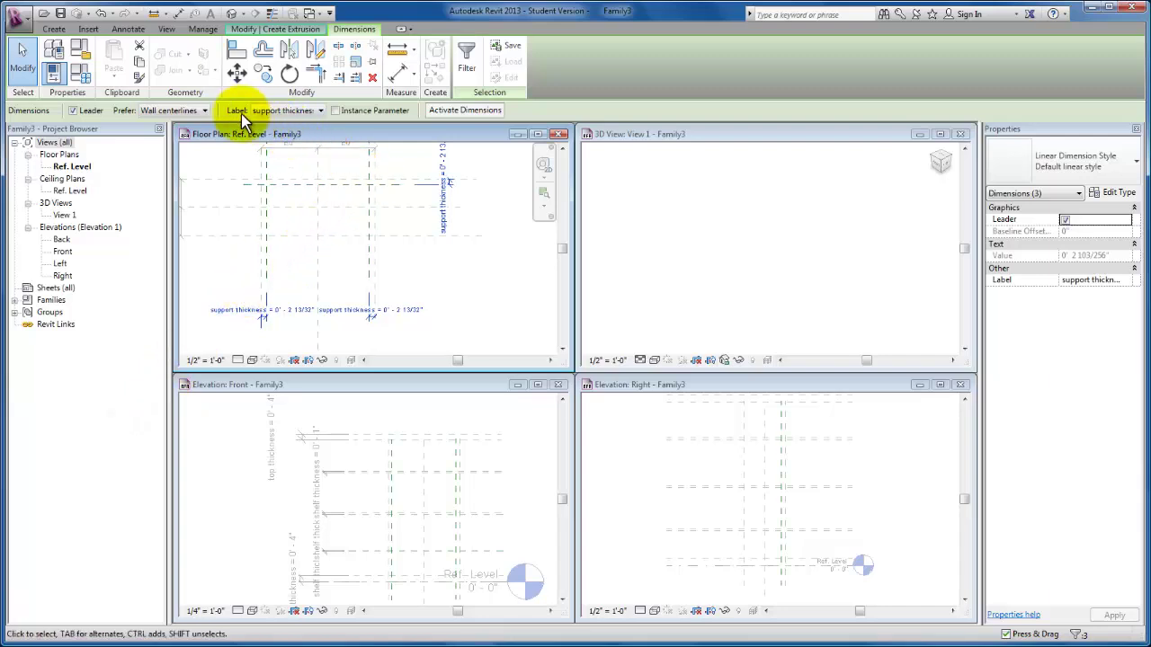
Set support thickness to 0' 2" in the family types and apply the value
{"action": "left_click", "coordinate": [82, 75]}
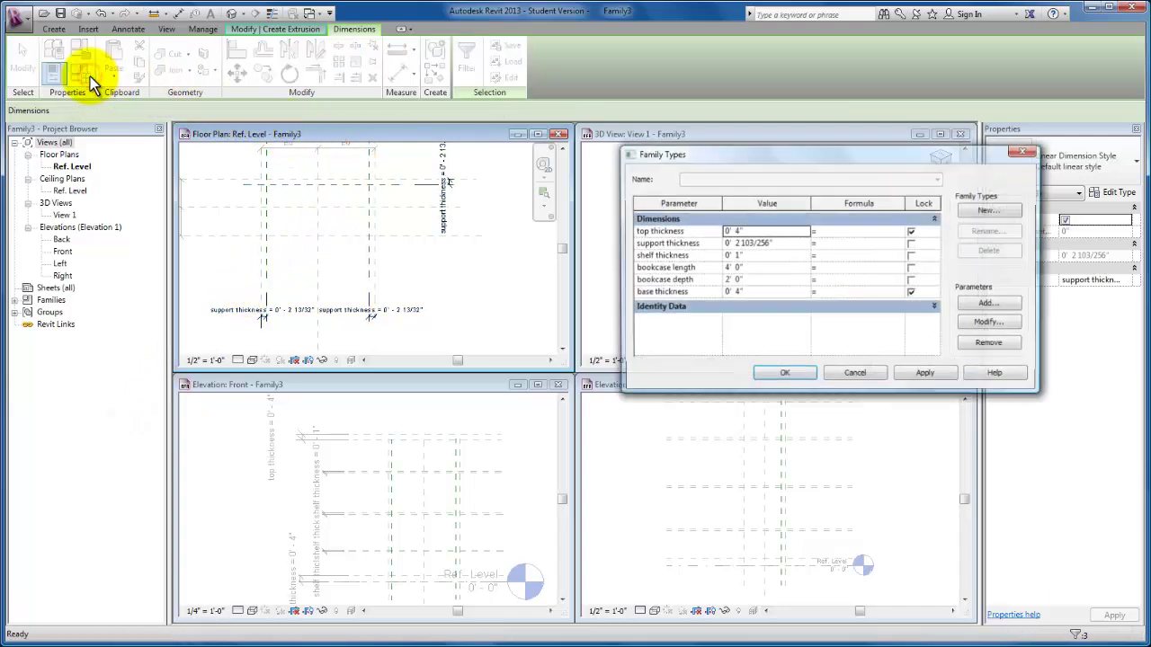
{"action": "left_click", "coordinate": [784, 241]}
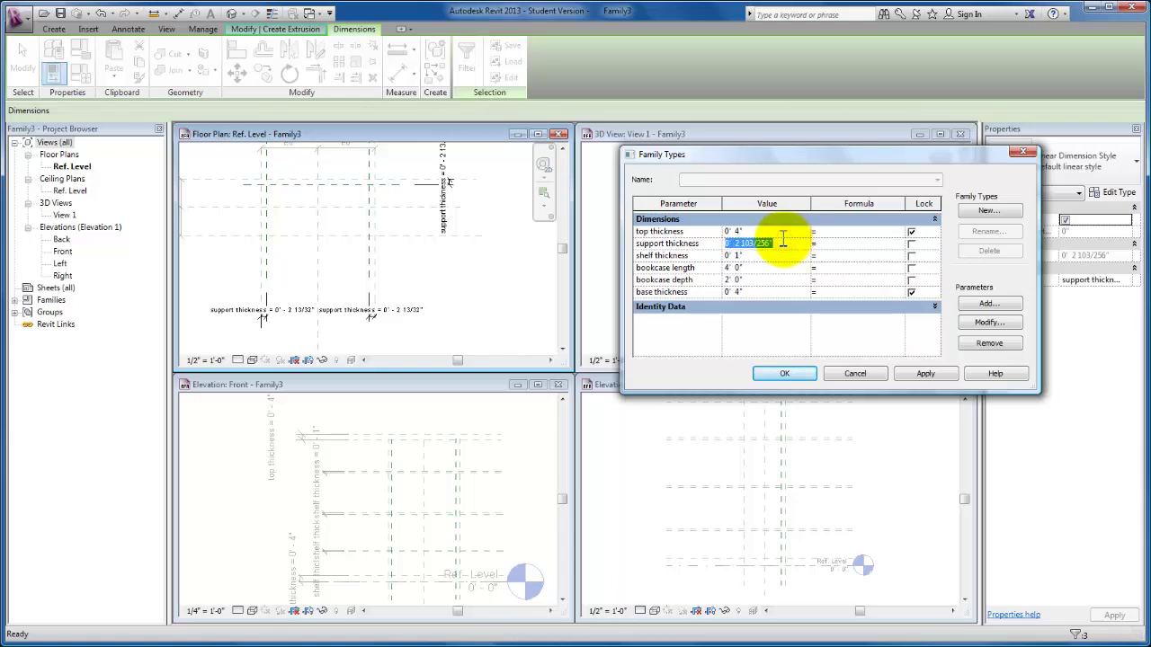
{"action": "type", "text": "0 2"}
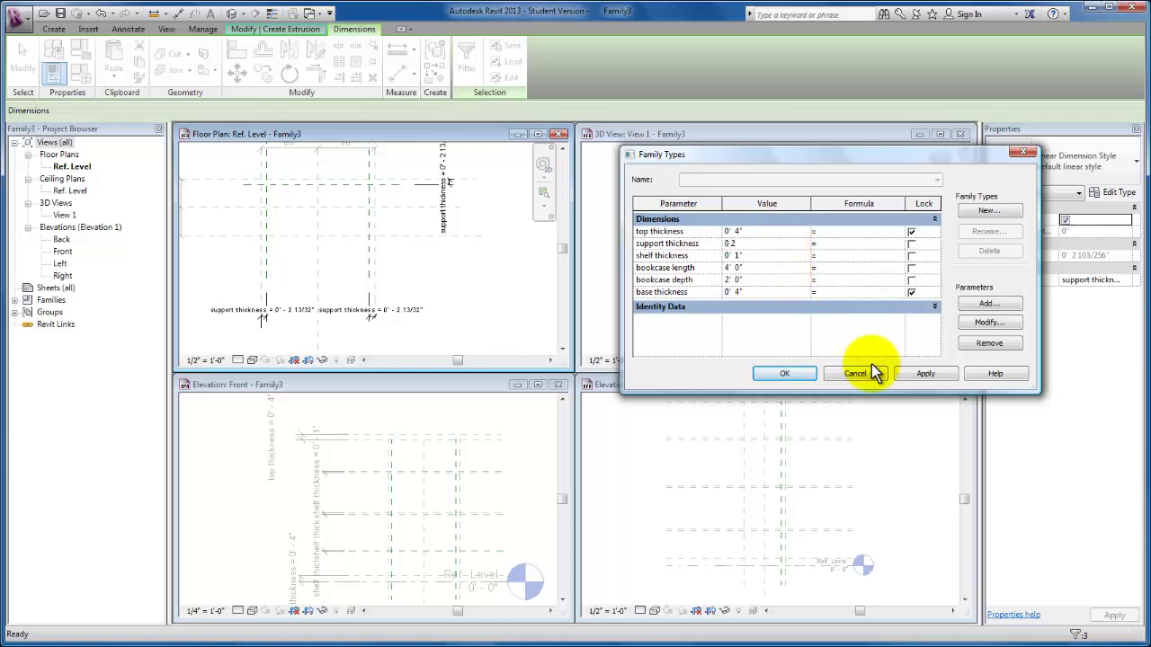
{"action": "left_click", "coordinate": [928, 374]}
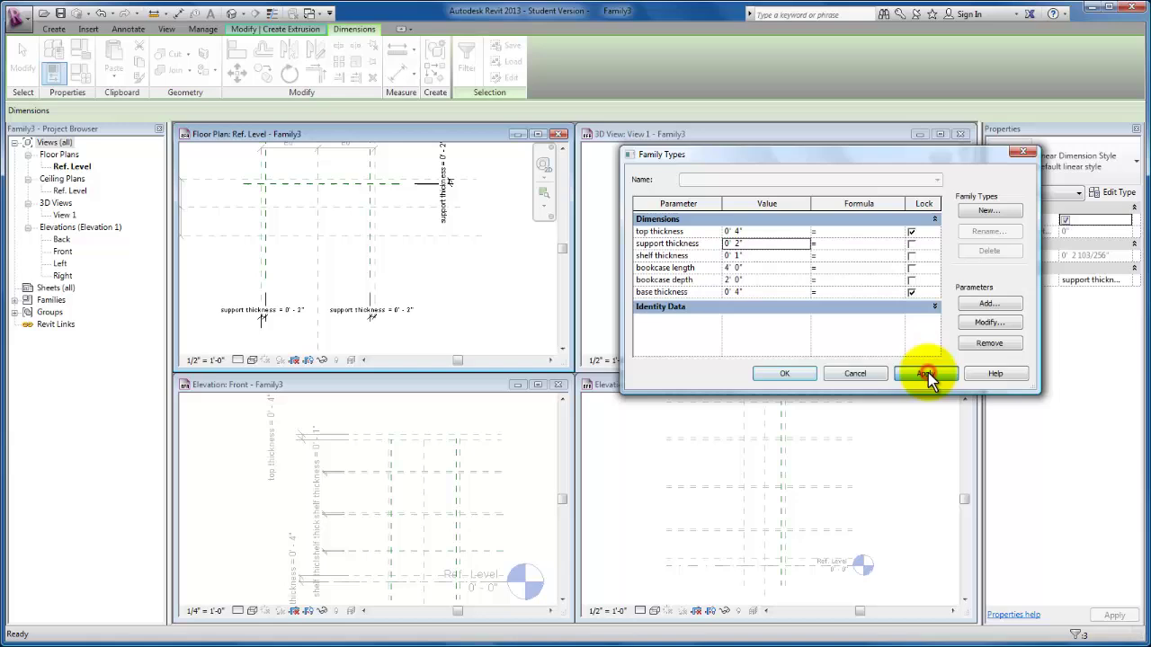
{"action": "left_click", "coordinate": [797, 376]}
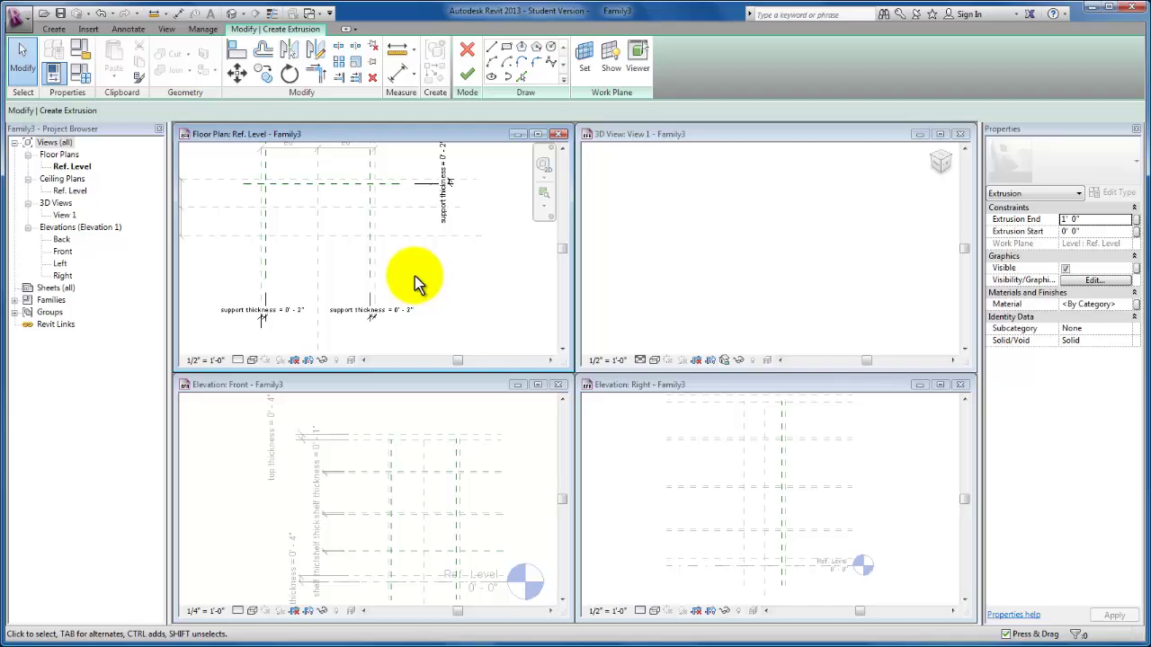
Sketch the outer lines of a U-shaped support profile along the left, upper and right outer planes, 4' 0" wide and 2' 0" deep
{"action": "left_click", "coordinate": [56, 30]}
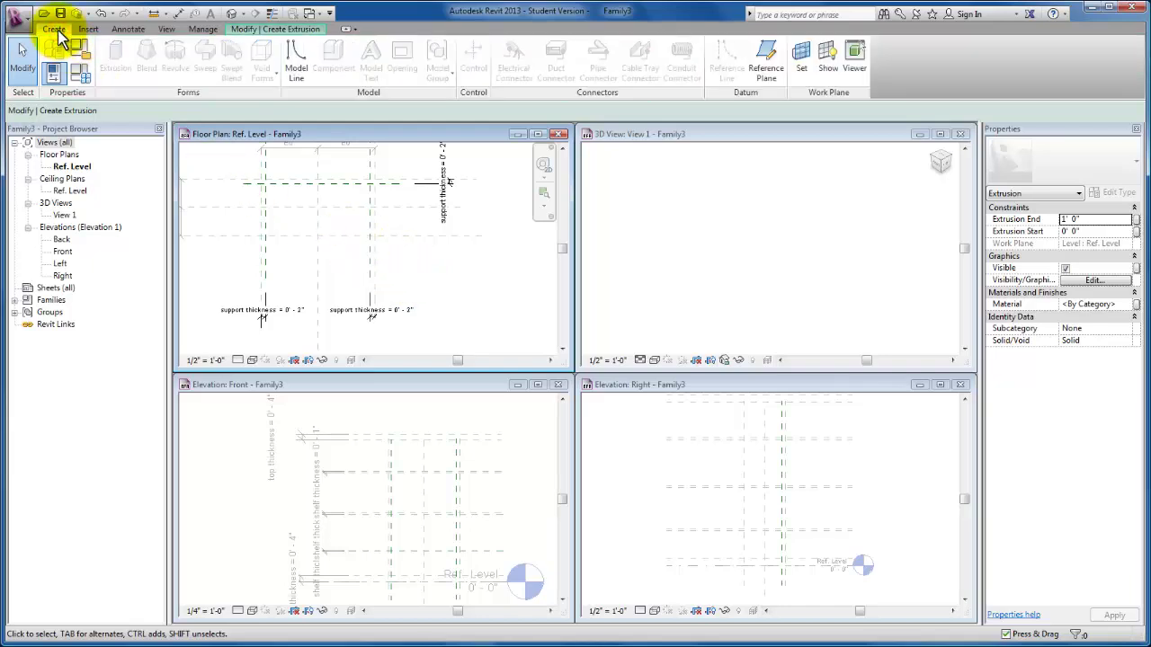
{"action": "left_click", "coordinate": [256, 30]}
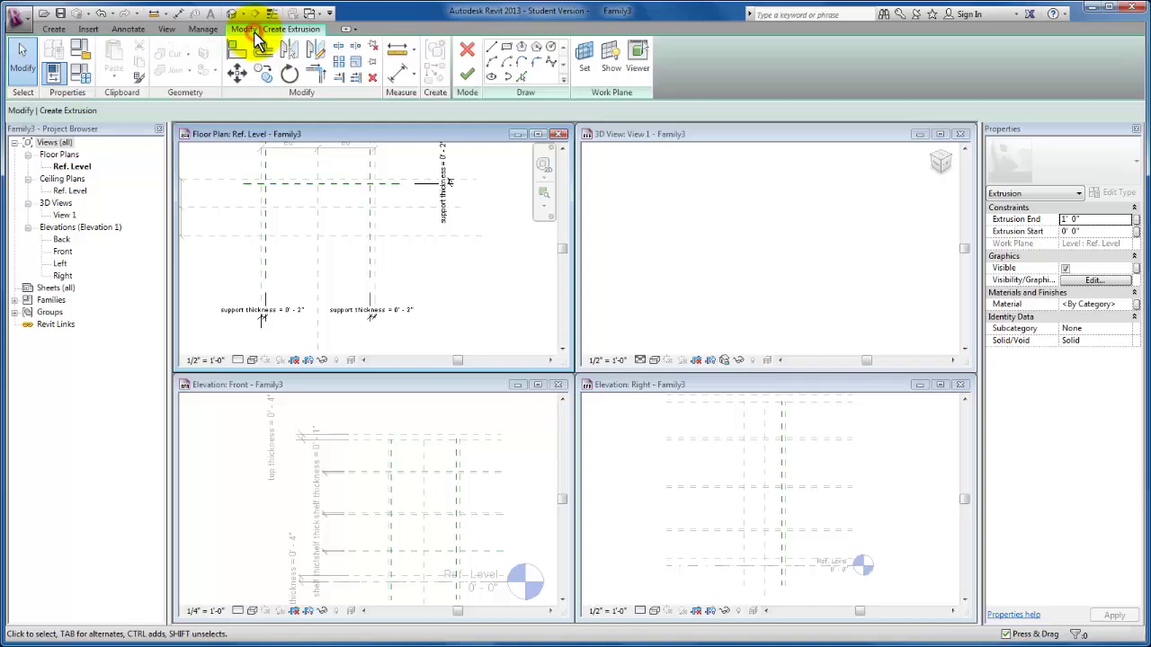
{"action": "left_click", "coordinate": [493, 52]}
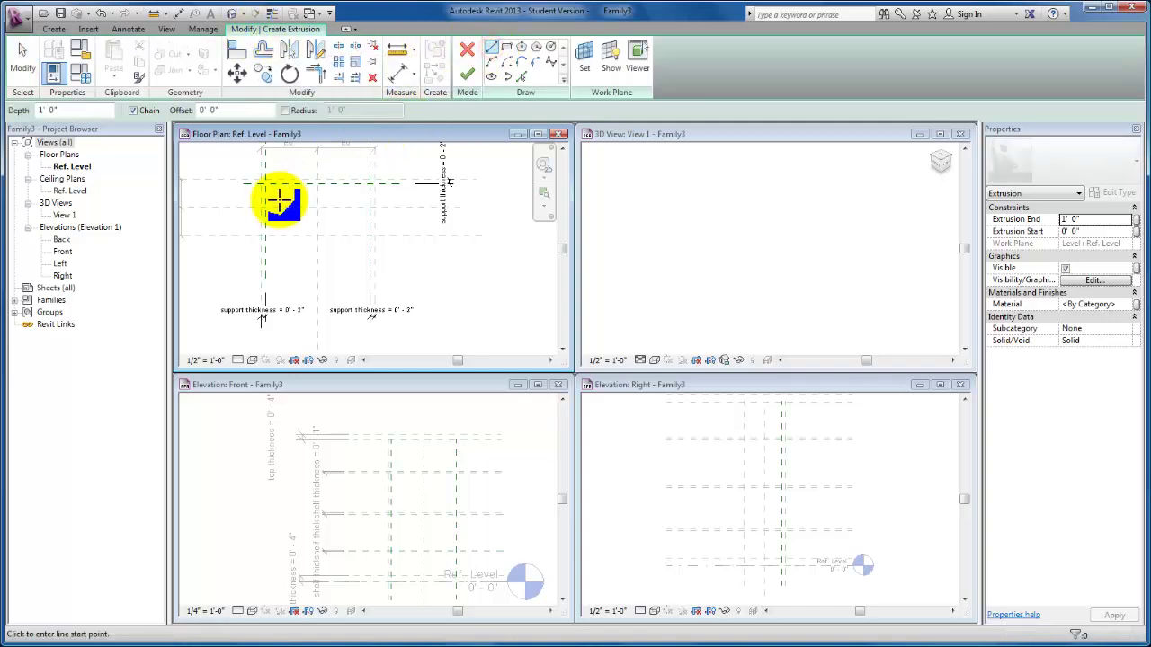
{"action": "scroll", "coordinate": [261, 238], "scroll_direction": "up", "scroll_amount": 2}
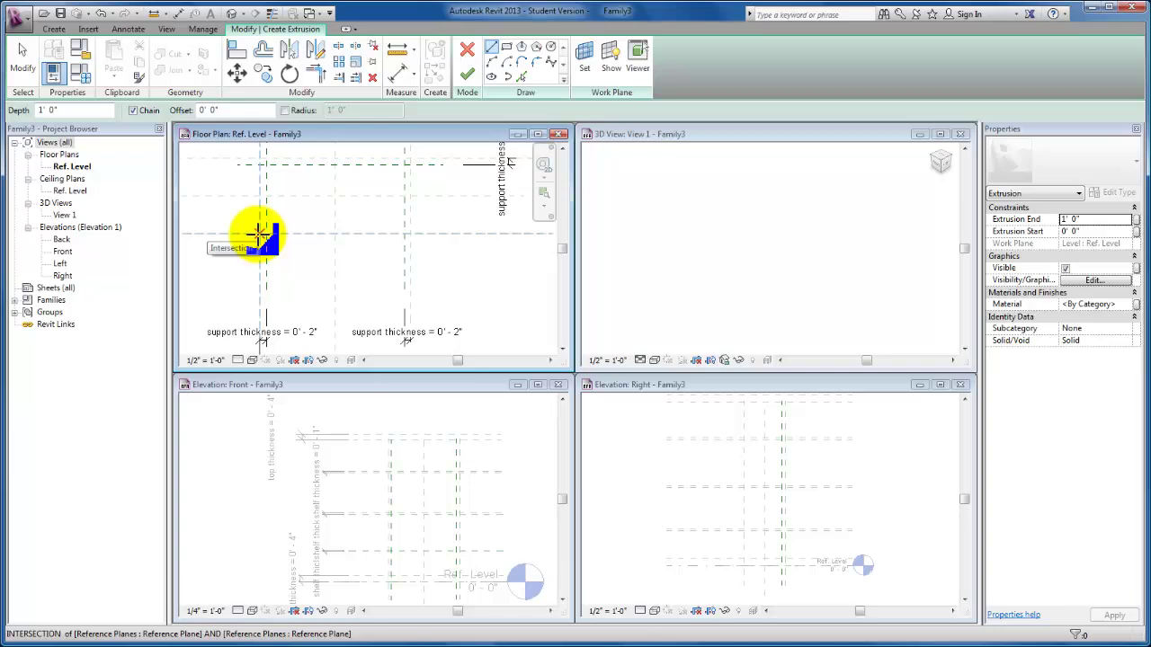
{"action": "left_click", "coordinate": [261, 235]}
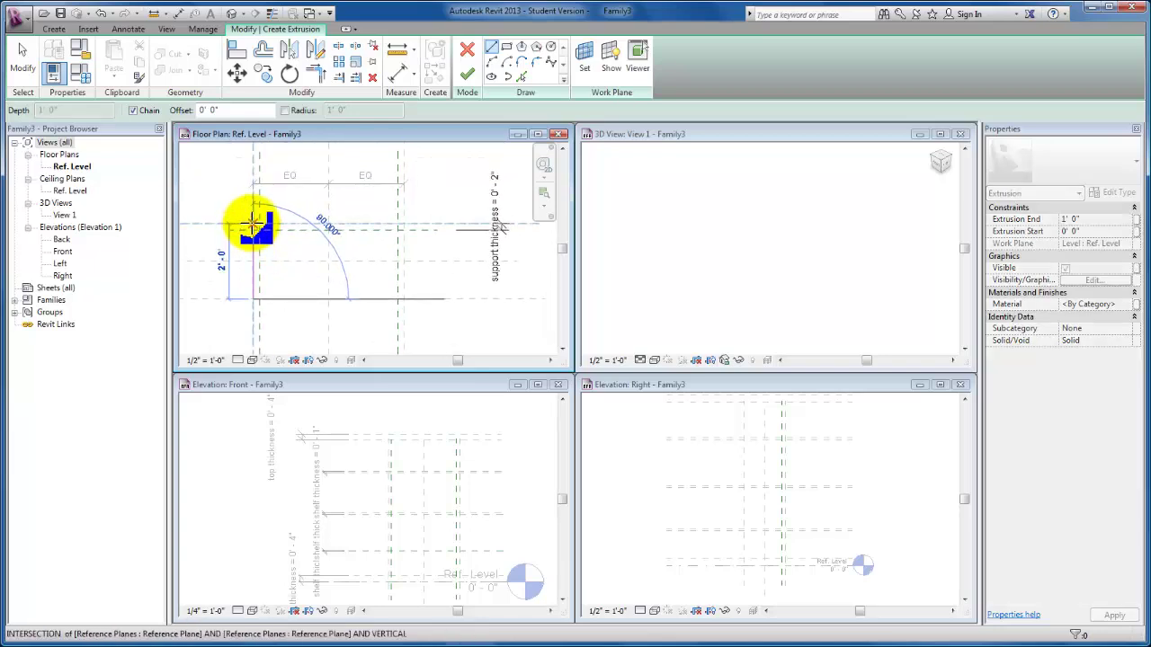
{"action": "left_click", "coordinate": [251, 228]}
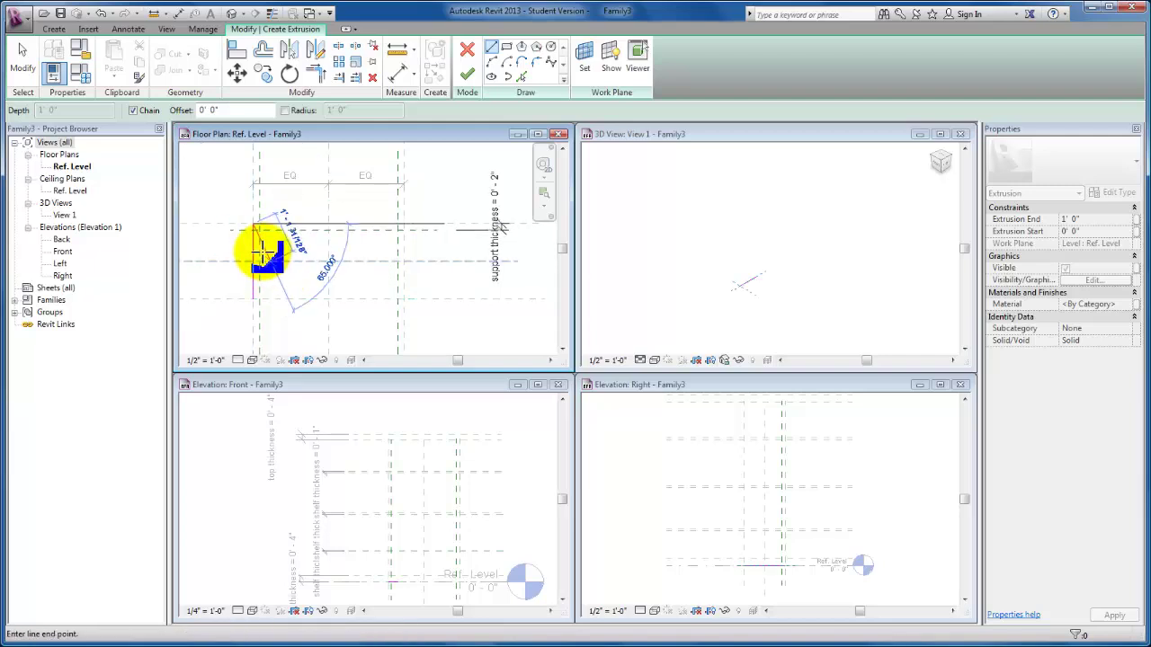
{"action": "left_click", "coordinate": [404, 228]}
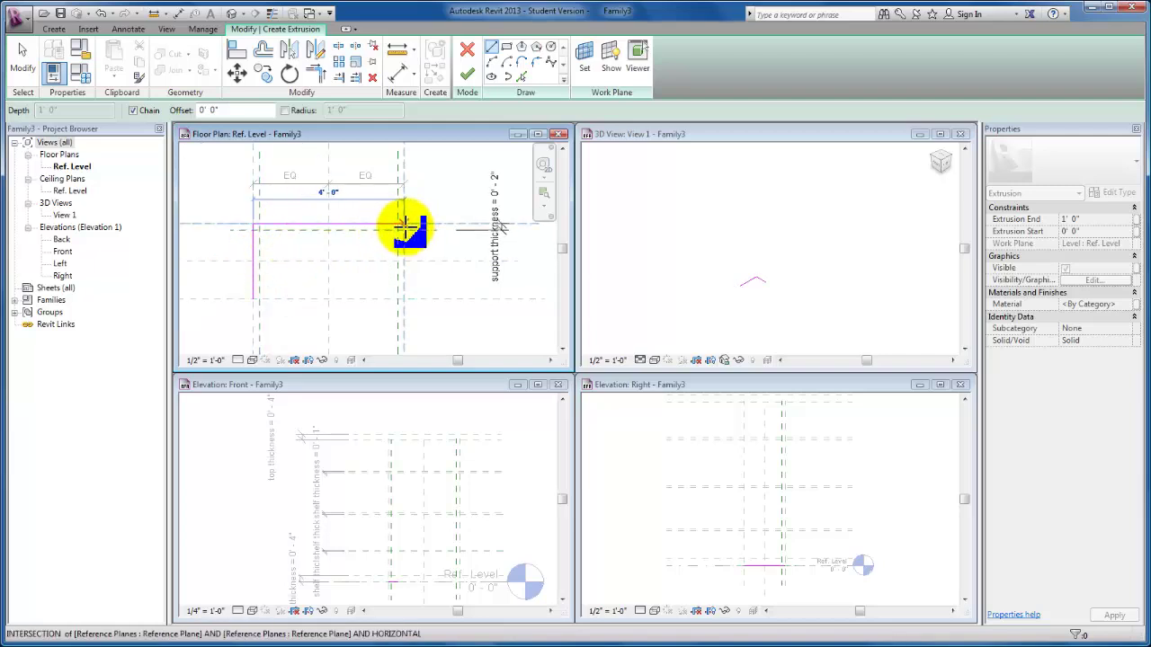
{"action": "left_click", "coordinate": [404, 299]}
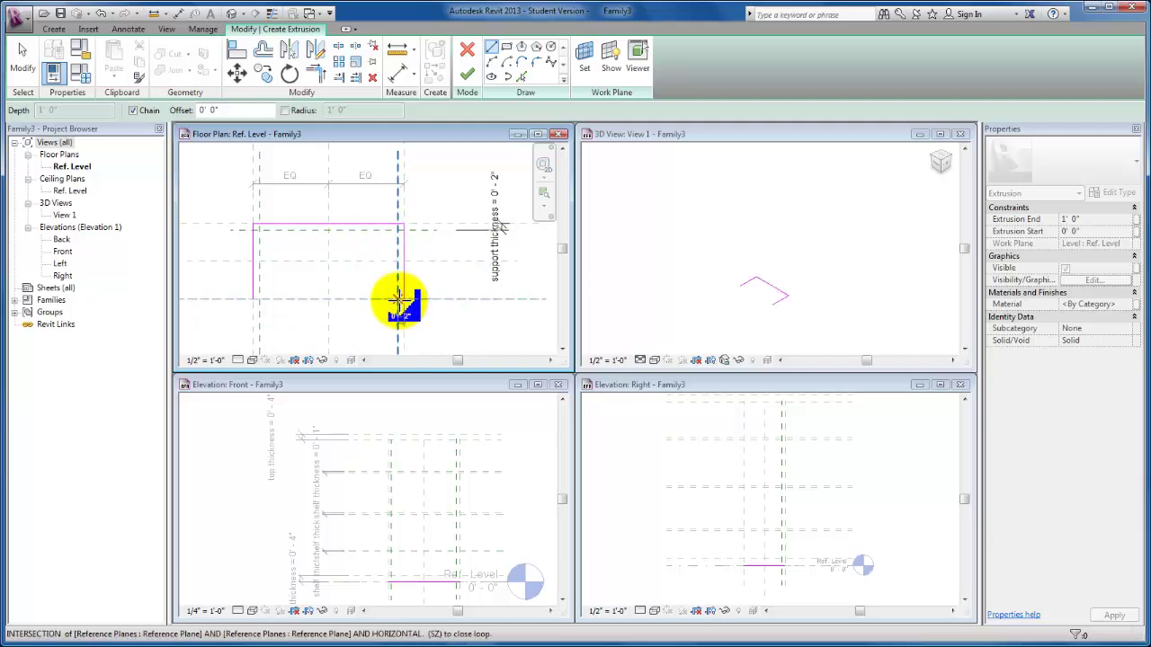
Close the U-shaped profile with inner lines along the support thickness planes and short end lines at the lower depth plane
{"action": "left_click", "coordinate": [397, 231]}
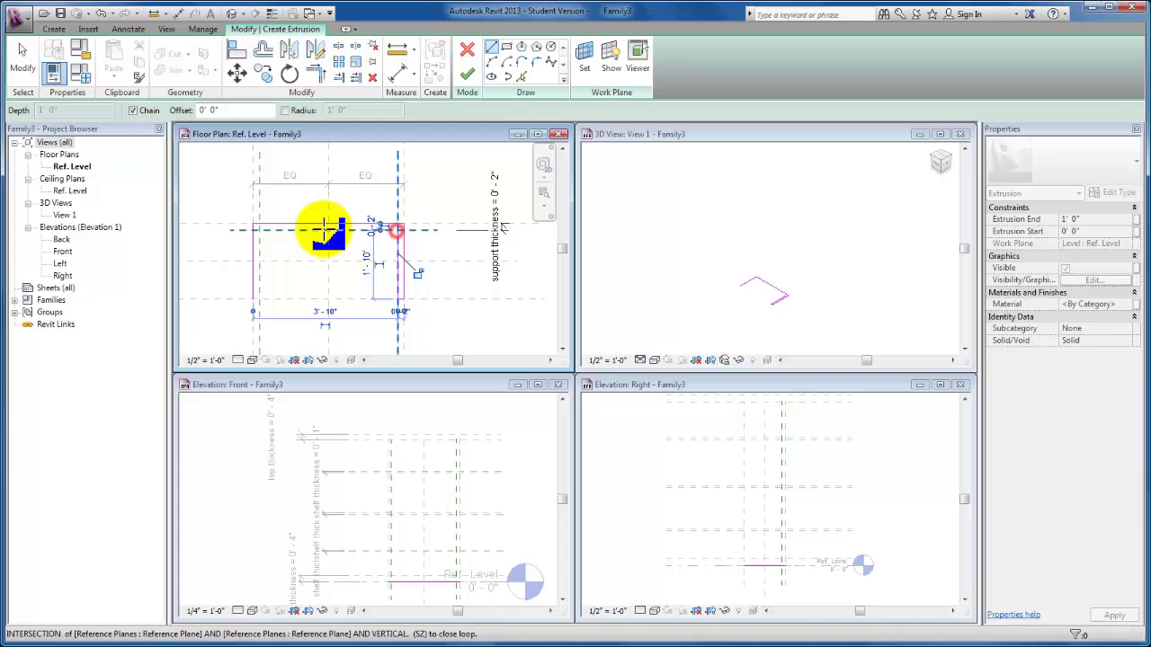
{"action": "left_click", "coordinate": [260, 232]}
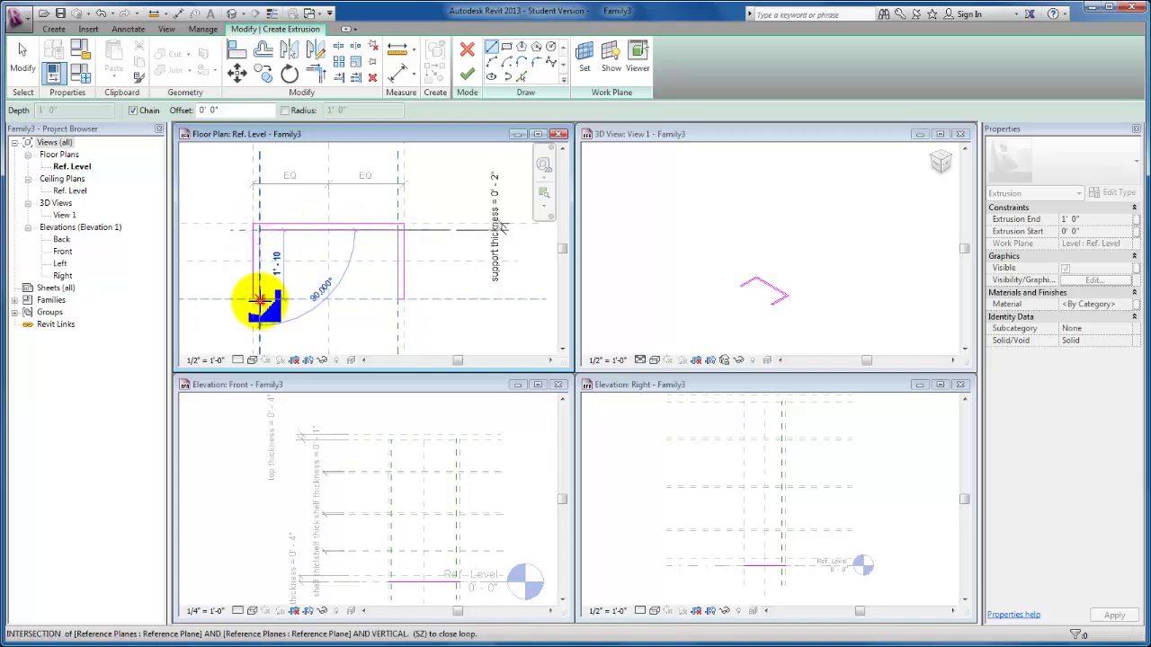
{"action": "left_click", "coordinate": [260, 300]}
{"action": "left_click", "coordinate": [256, 300]}
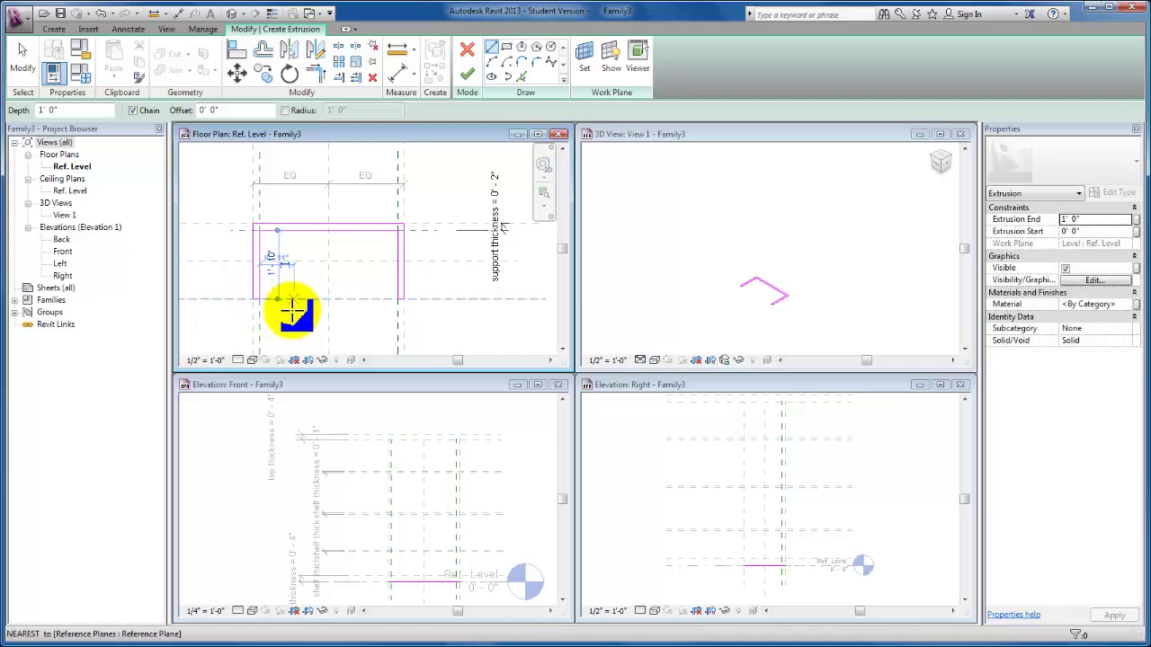
{"action": "key", "text": "Escape"}
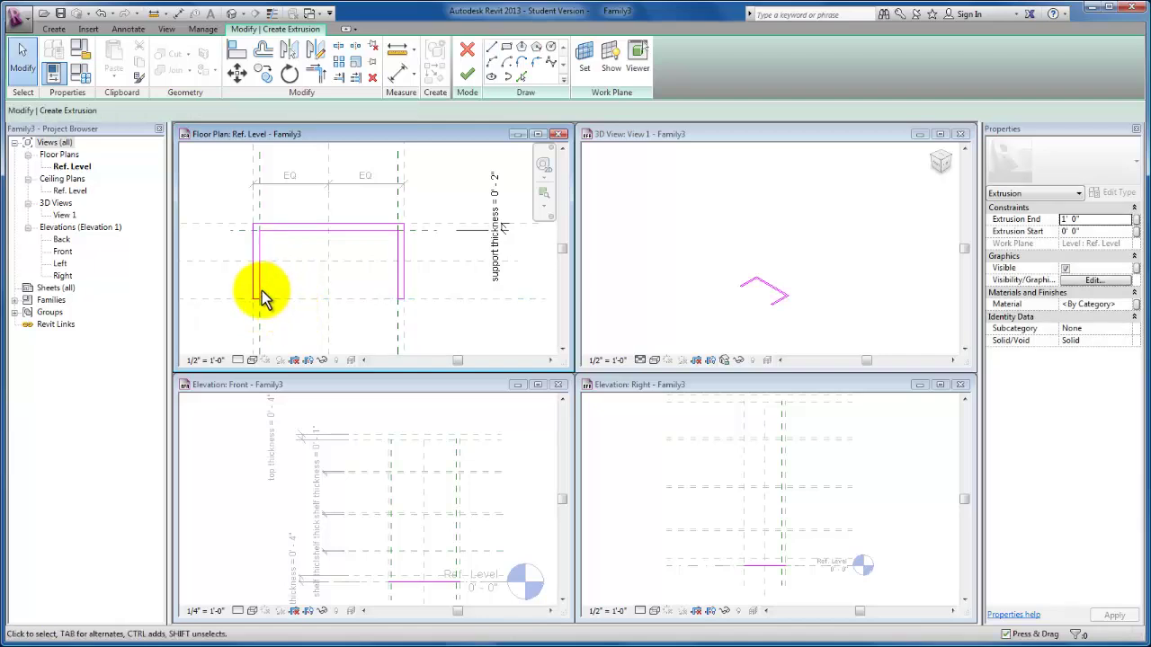
Lock the outer and inner sketch lines of the left support leg to the left outer and support thickness reference planes
{"action": "key", "text": "Tab"}
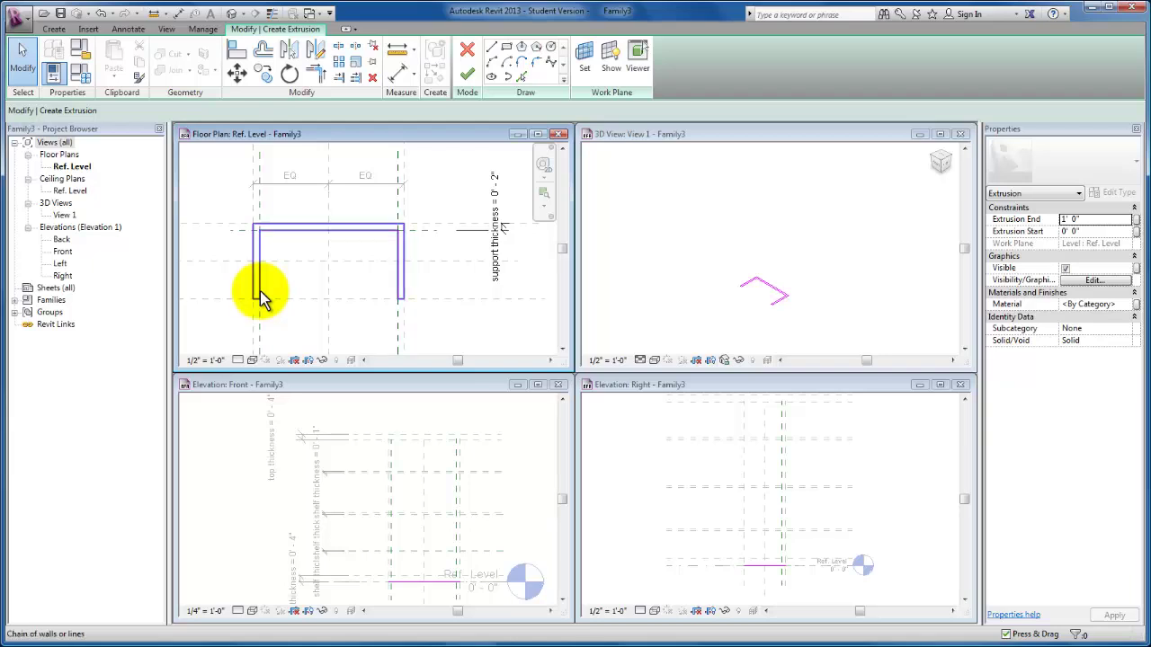
{"action": "left_click", "coordinate": [260, 293]}
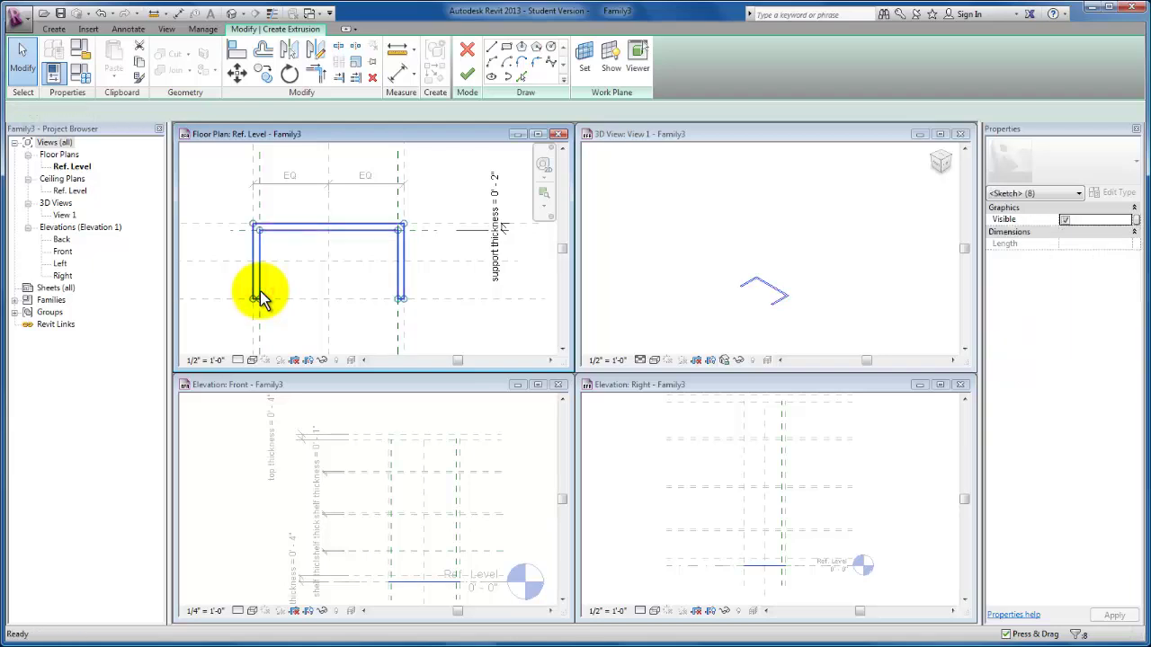
{"action": "key", "text": "Escape"}
{"action": "scroll", "coordinate": [254, 284], "scroll_direction": "up", "scroll_amount": 2}
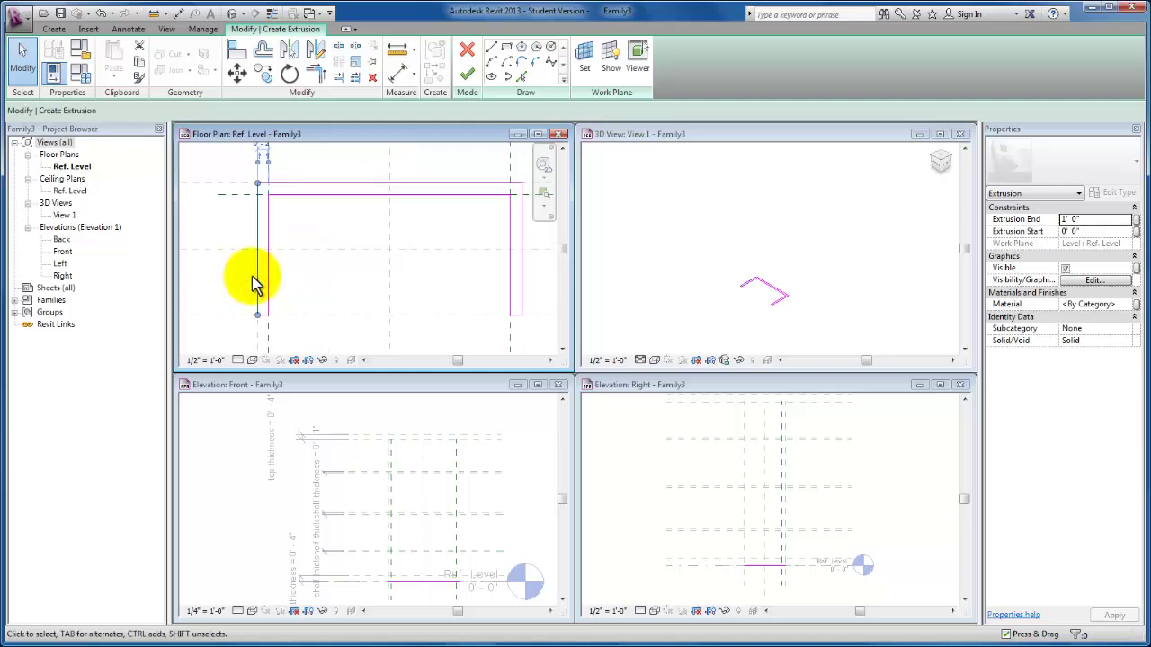
{"action": "left_click", "coordinate": [256, 282]}
{"action": "mouse_move", "coordinate": [259, 270]}
{"action": "left_mouse_down"}
{"action": "mouse_move", "coordinate": [239, 277]}
{"action": "mouse_move", "coordinate": [297, 292]}
{"action": "mouse_move", "coordinate": [270, 287]}
{"action": "mouse_move", "coordinate": [255, 234]}
{"action": "left_mouse_up"}
{"action": "left_click", "coordinate": [273, 298]}
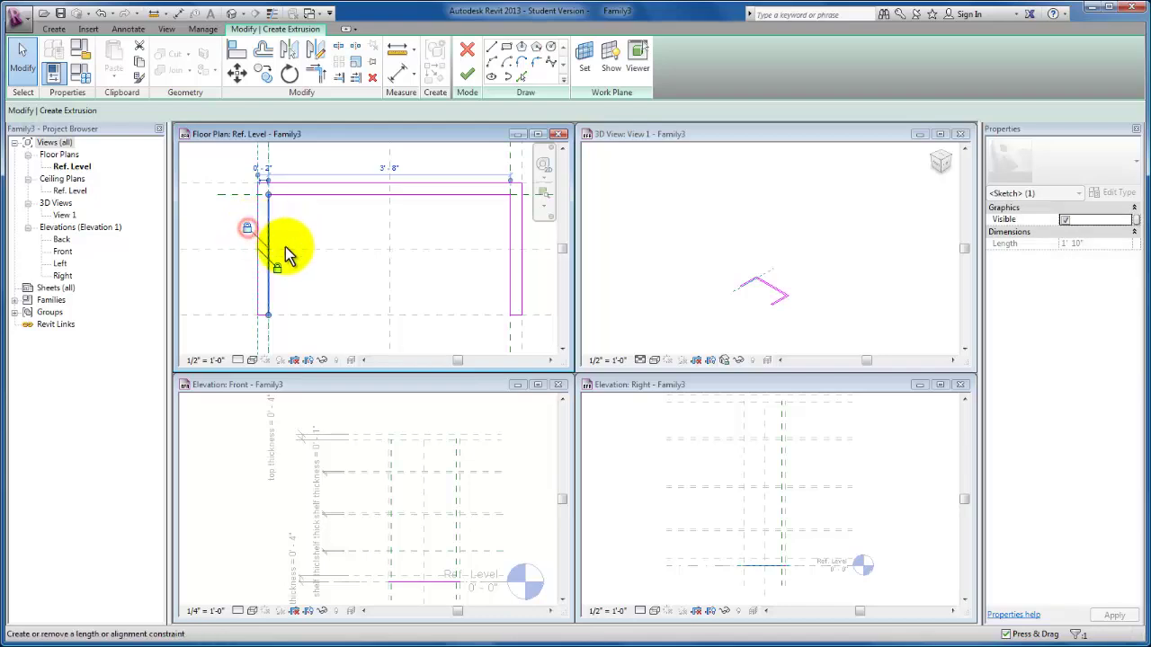
Lock the inner and outer sketch lines of the right support leg to the right support thickness and outer reference planes
{"action": "left_click", "coordinate": [509, 266]}
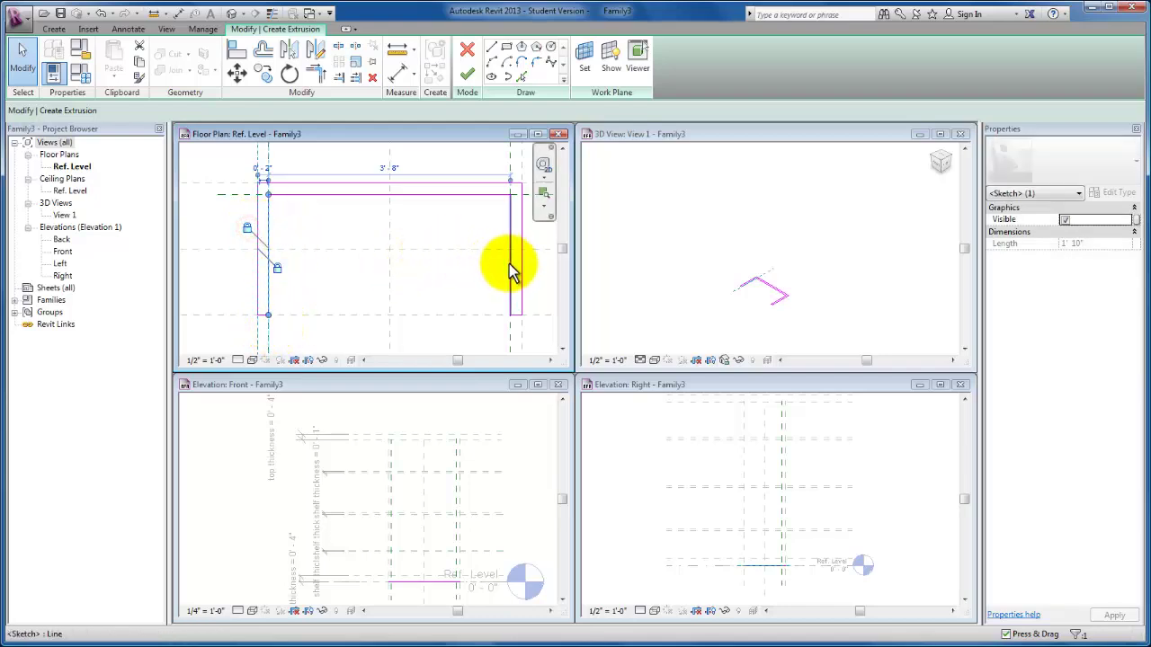
{"action": "mouse_move", "coordinate": [506, 268]}
{"action": "left_mouse_down"}
{"action": "mouse_move", "coordinate": [489, 265]}
{"action": "mouse_move", "coordinate": [524, 272]}
{"action": "left_mouse_up"}
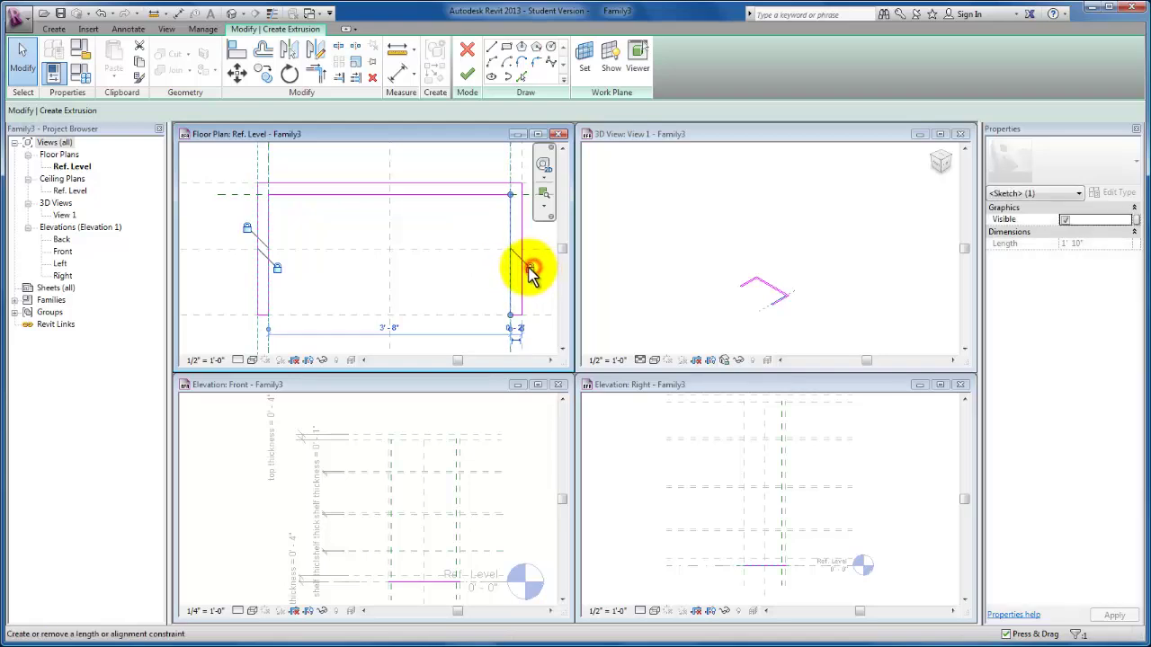
{"action": "left_click", "coordinate": [526, 267]}
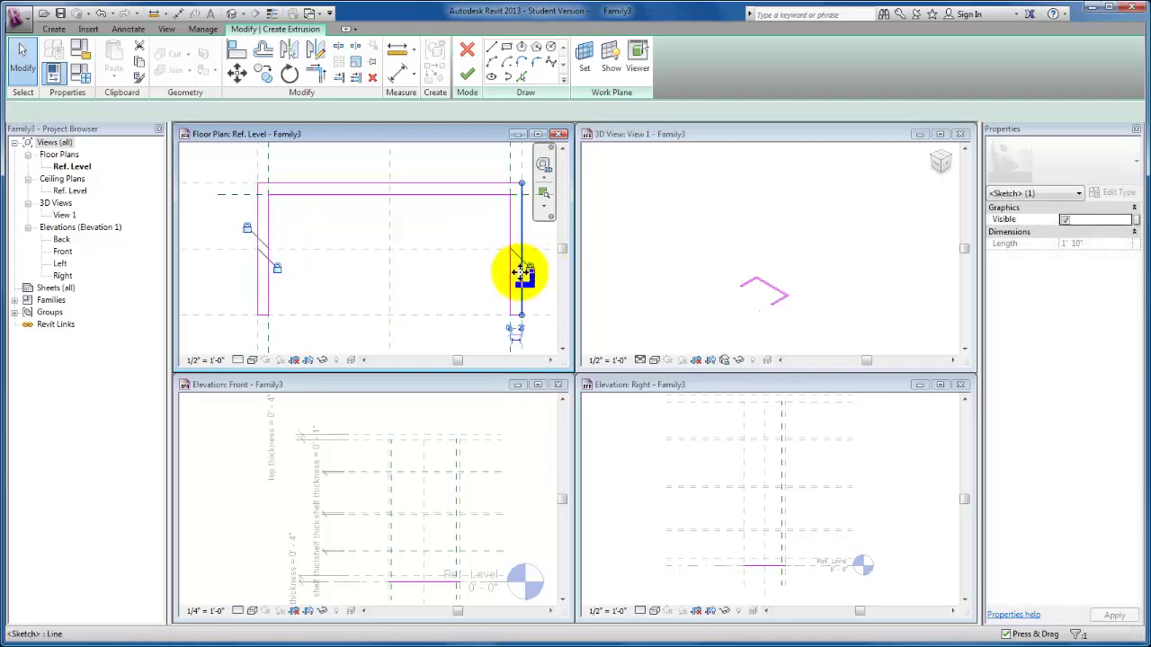
{"action": "left_click_drag", "start_coordinate": [522, 281], "coordinate": [527, 283]}
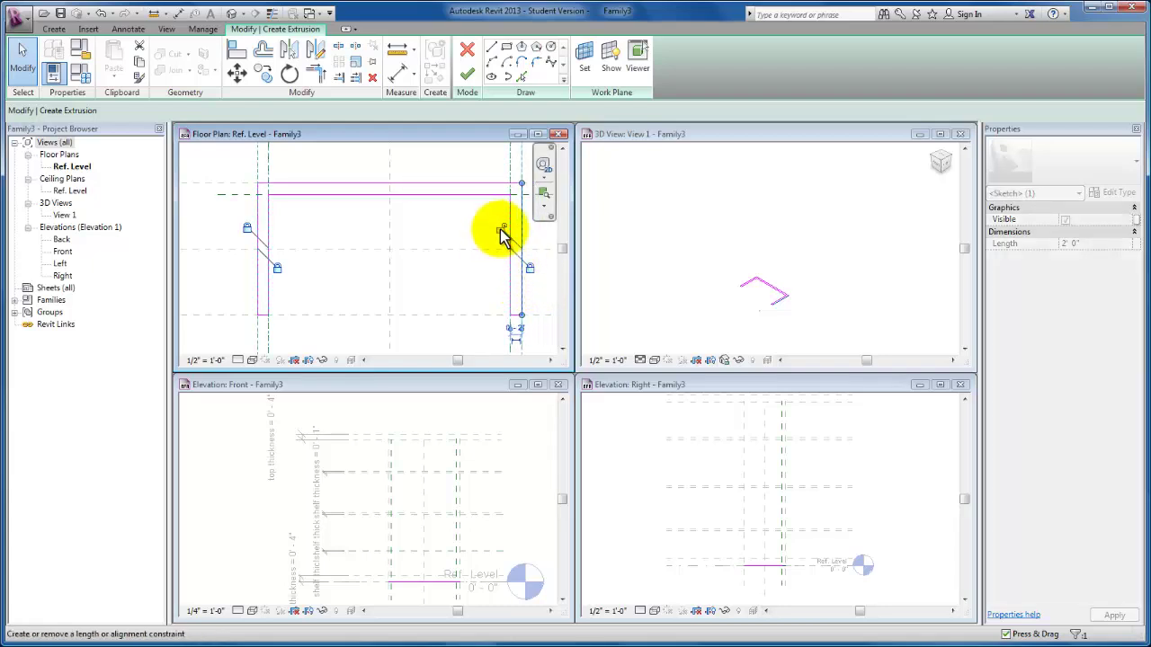
Lock the two horizontal back lines of the U-shaped profile to the upper depth and support thickness reference planes
{"action": "left_click", "coordinate": [448, 194]}
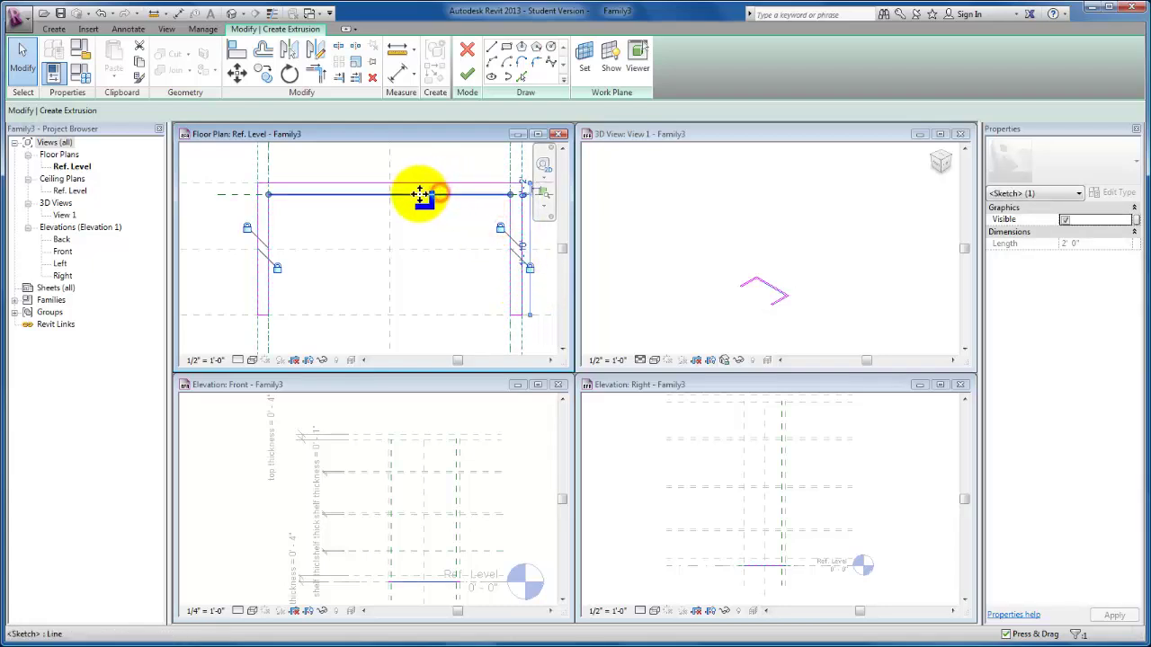
{"action": "mouse_move", "coordinate": [420, 207]}
{"action": "left_mouse_down"}
{"action": "mouse_move", "coordinate": [431, 174]}
{"action": "mouse_move", "coordinate": [431, 185]}
{"action": "left_mouse_up"}
{"action": "left_click", "coordinate": [428, 187]}
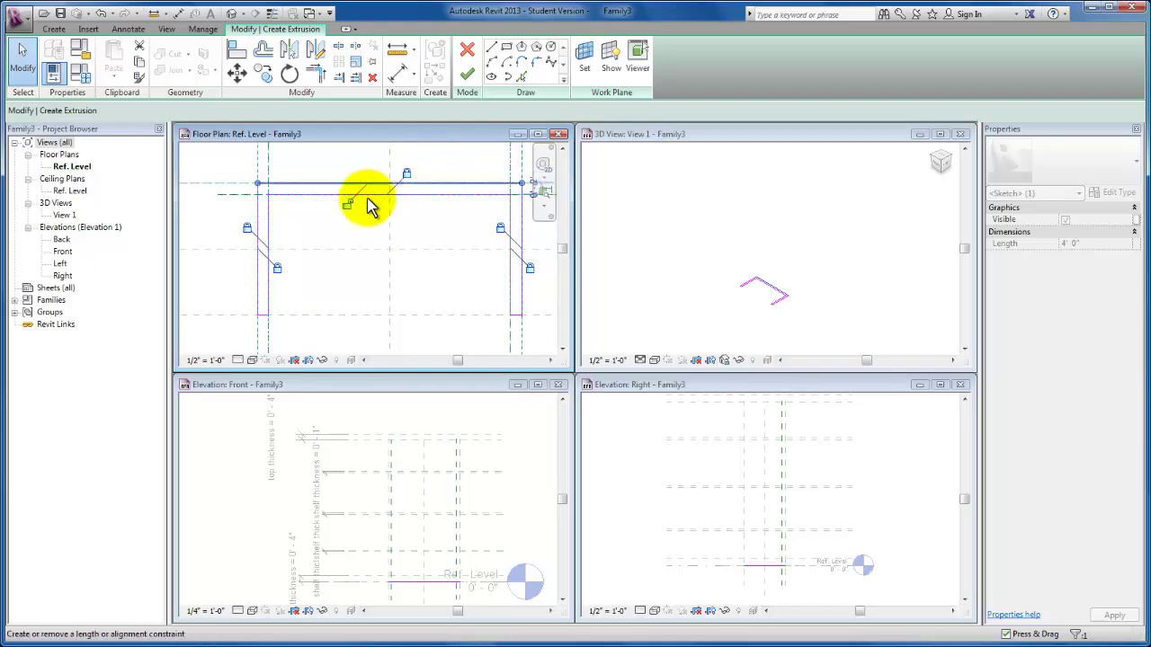
{"action": "left_click", "coordinate": [351, 207]}
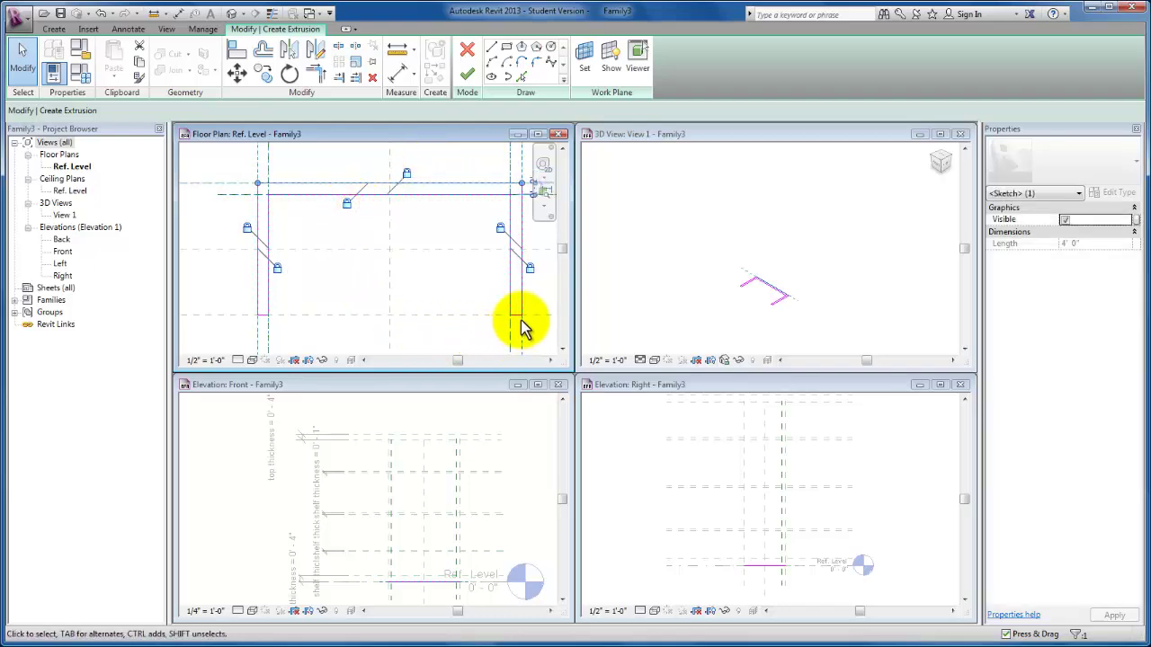
Lock the short end lines of both support legs to the lower depth reference plane
{"action": "left_click", "coordinate": [517, 319]}
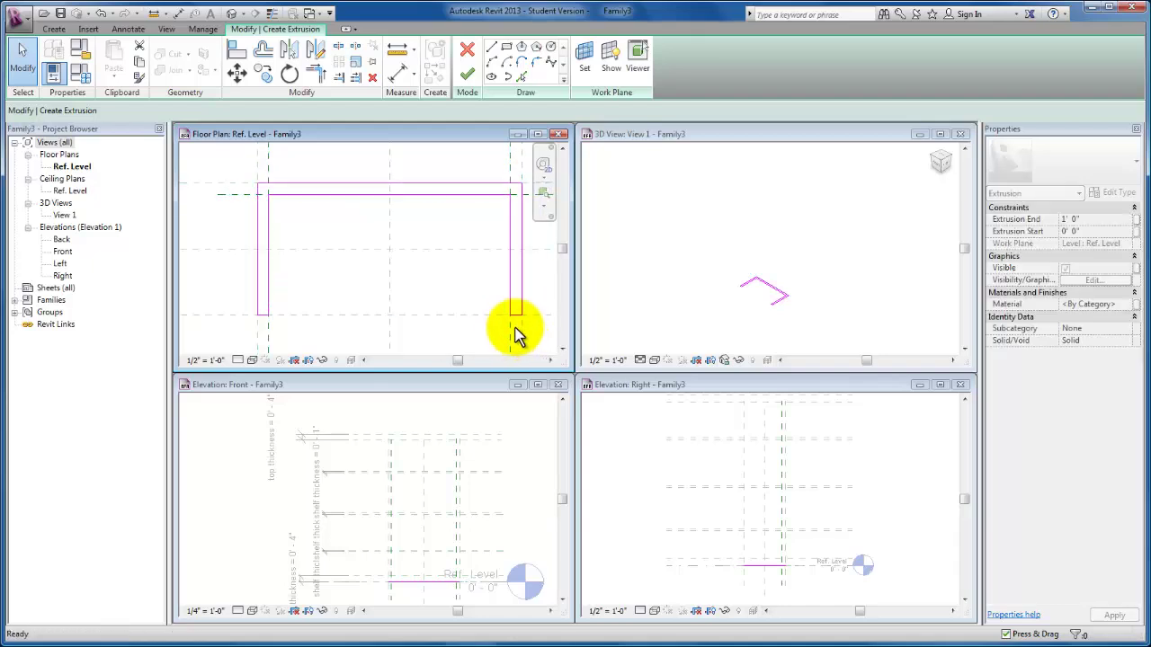
{"action": "scroll", "coordinate": [519, 326], "scroll_direction": "up", "scroll_amount": 2}
{"action": "left_click_drag", "start_coordinate": [519, 309], "coordinate": [514, 324]}
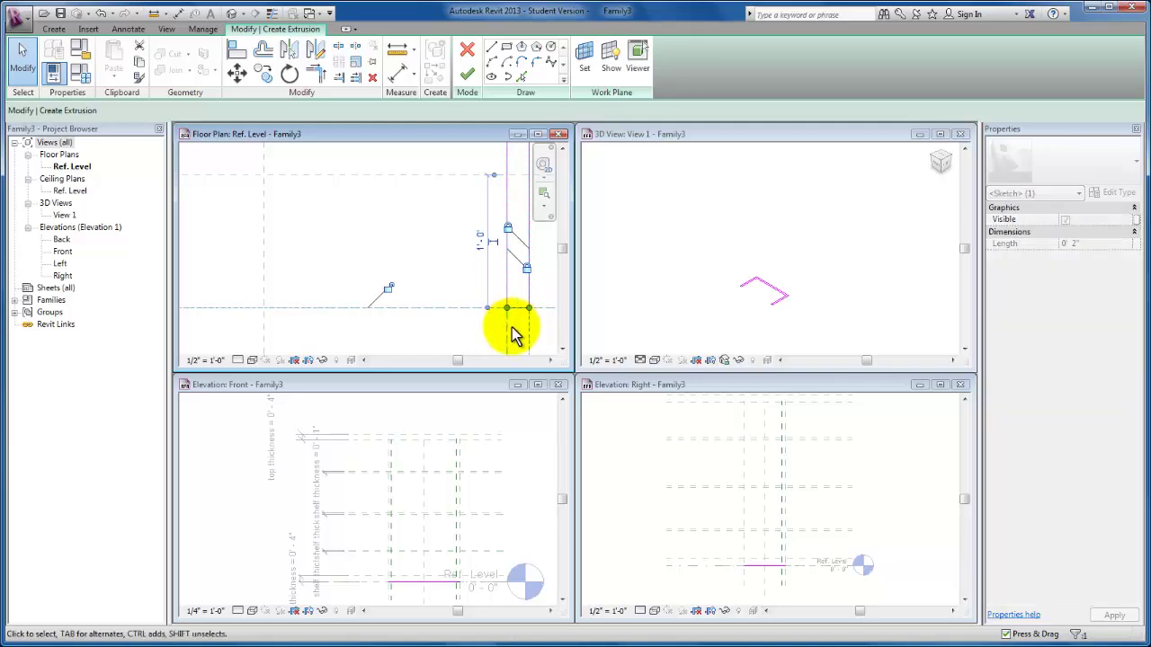
{"action": "left_click", "coordinate": [388, 288]}
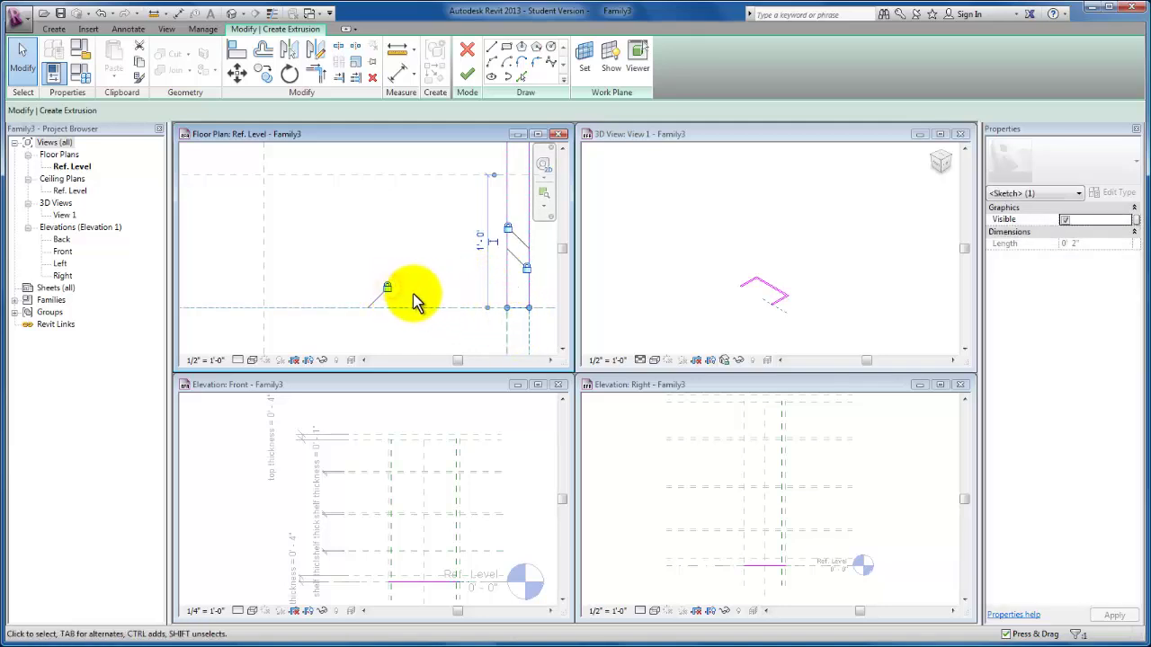
{"action": "scroll", "coordinate": [360, 300], "scroll_direction": "down", "scroll_amount": 3}
{"action": "scroll", "coordinate": [242, 301], "scroll_direction": "up", "scroll_amount": 2}
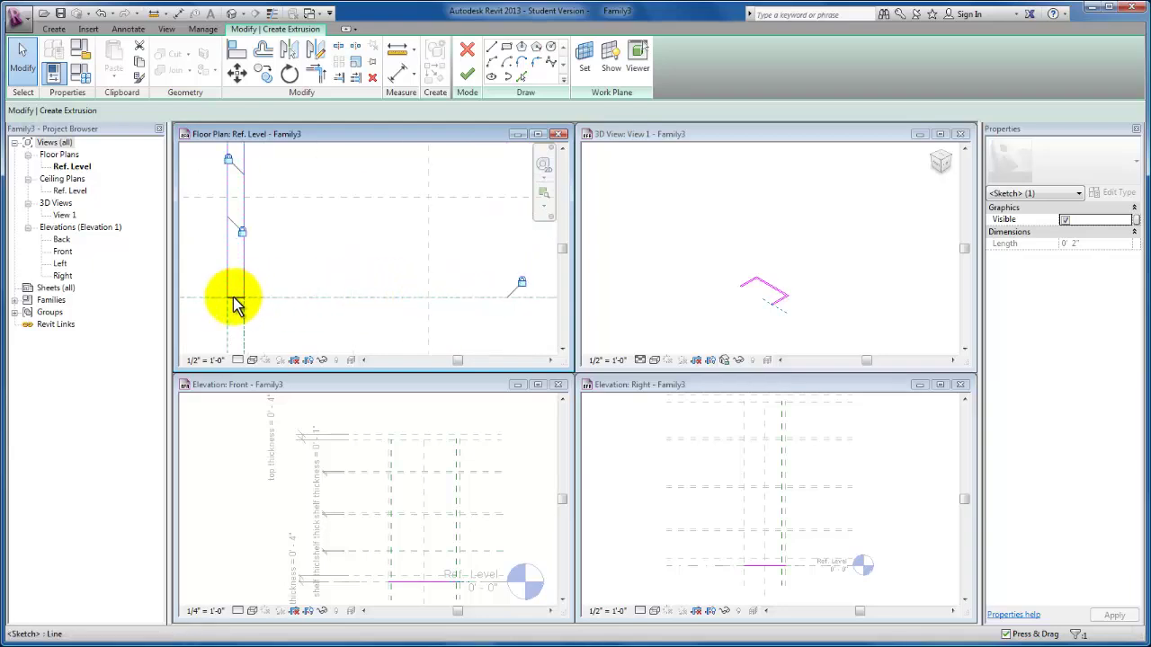
{"action": "mouse_move", "coordinate": [233, 303]}
{"action": "left_mouse_down"}
{"action": "mouse_move", "coordinate": [243, 341]}
{"action": "mouse_move", "coordinate": [246, 299]}
{"action": "left_mouse_up"}
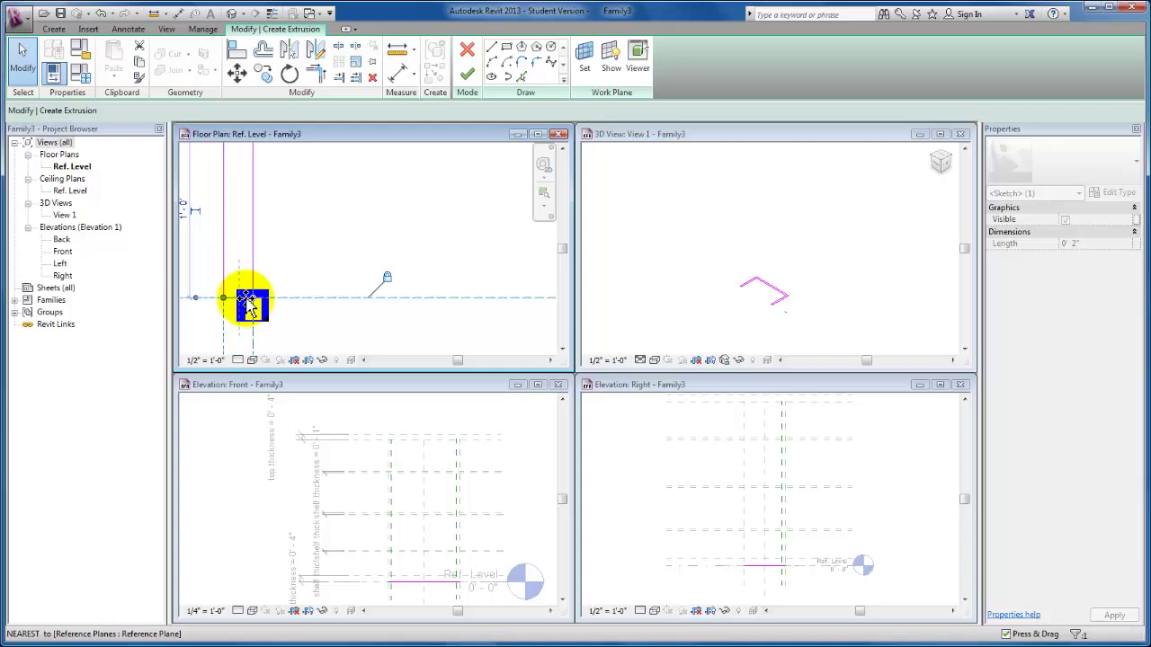
{"action": "left_click", "coordinate": [397, 279]}
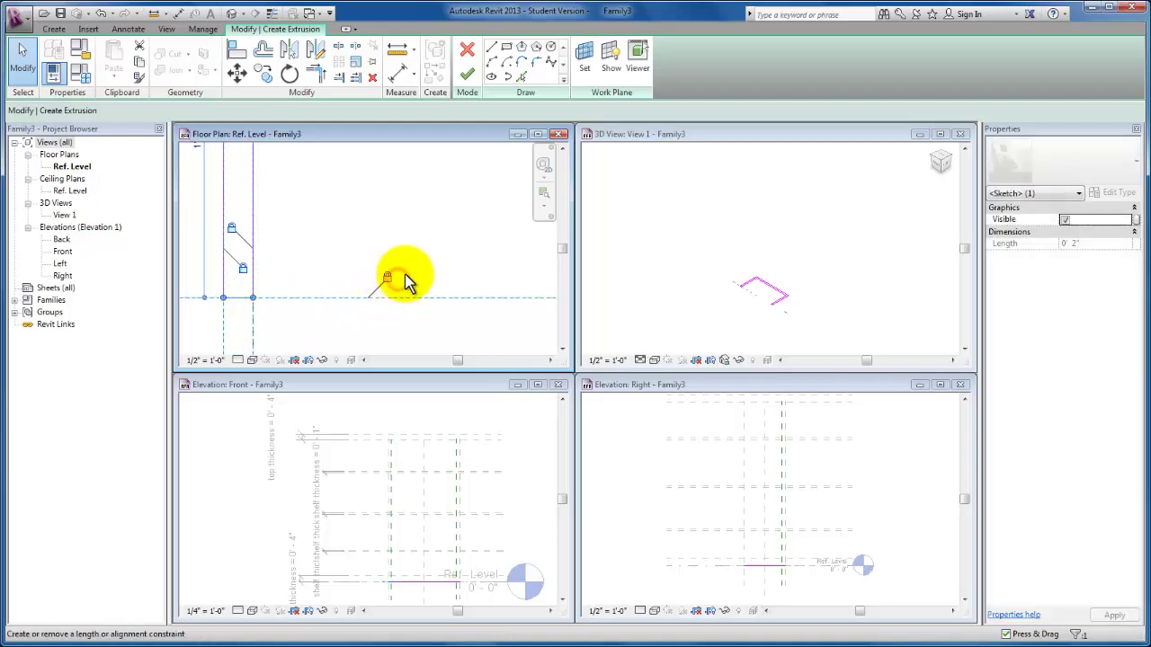
{"action": "left_click", "coordinate": [410, 264]}
Finish the support sketch, then stretch the extrusion's top face up to the uppermost reference plane in the front elevation and lock it there
{"action": "scroll", "coordinate": [414, 268], "scroll_direction": "down", "scroll_amount": 5}
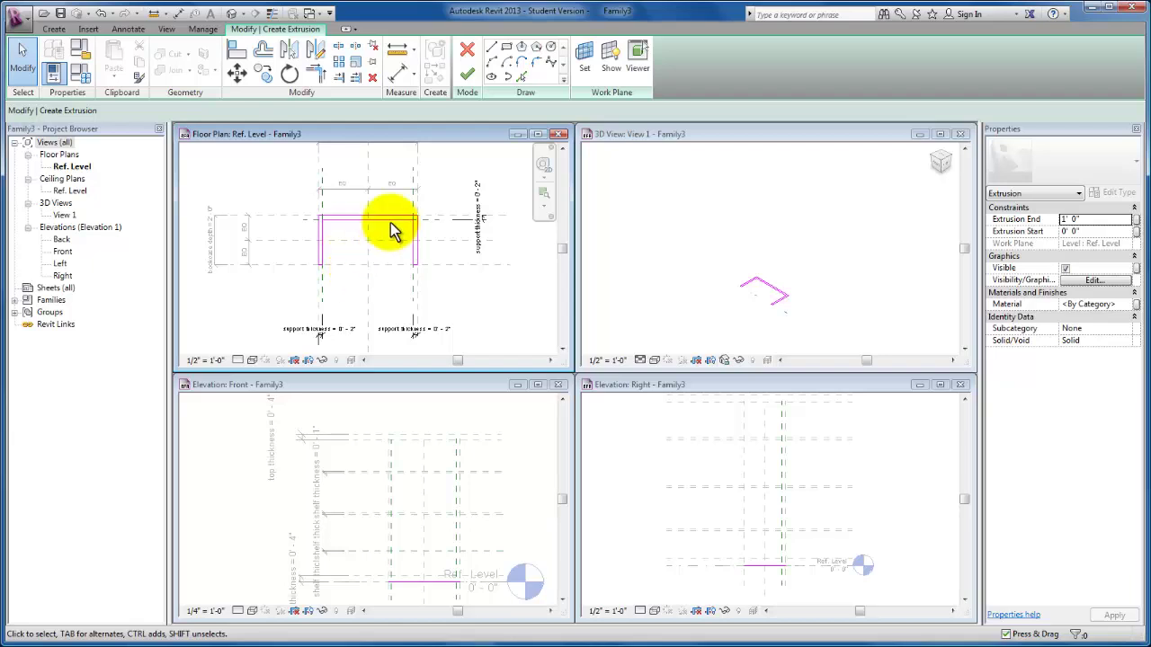
{"action": "left_click", "coordinate": [477, 79]}
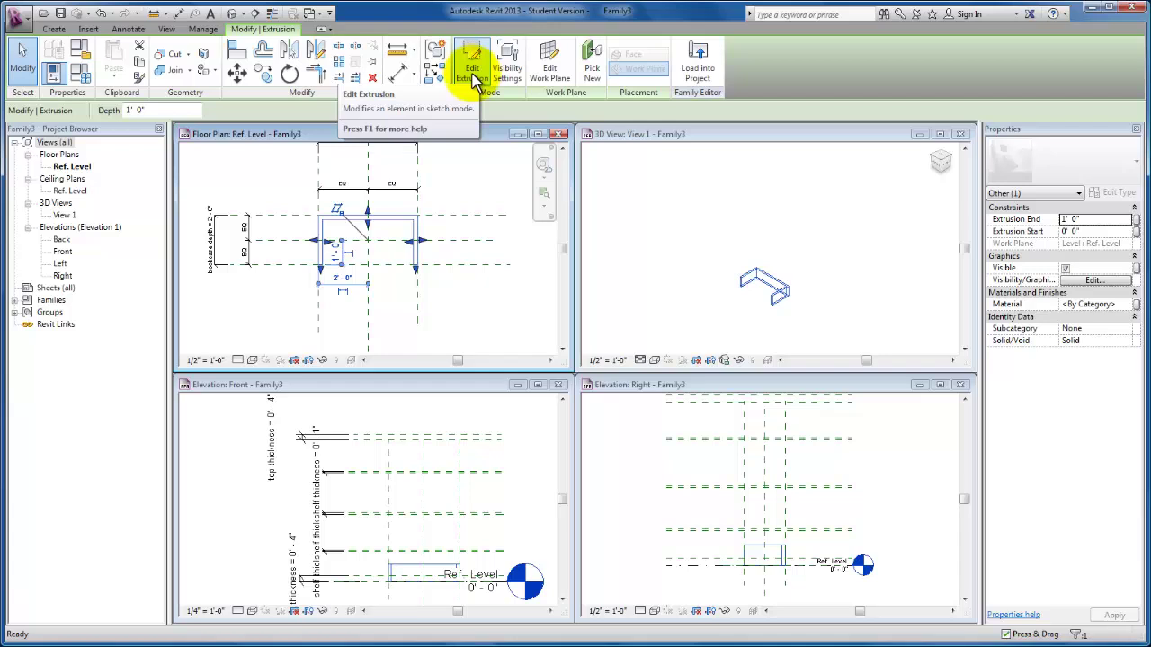
{"action": "left_click", "coordinate": [434, 573]}
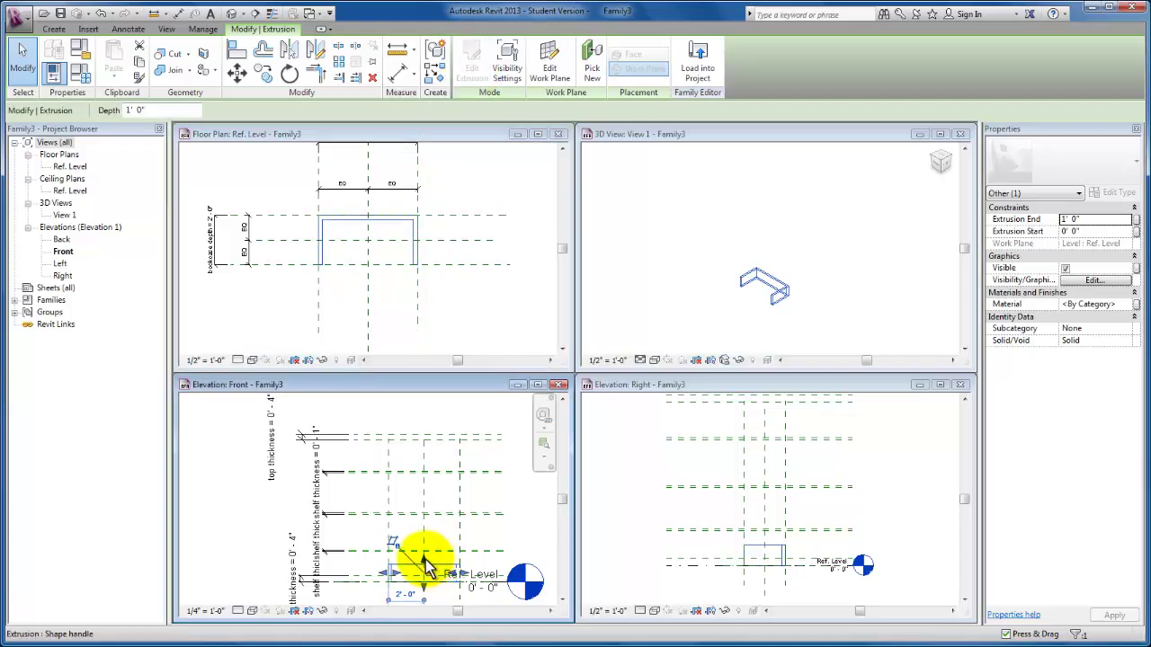
{"action": "left_click_drag", "start_coordinate": [426, 566], "coordinate": [414, 437]}
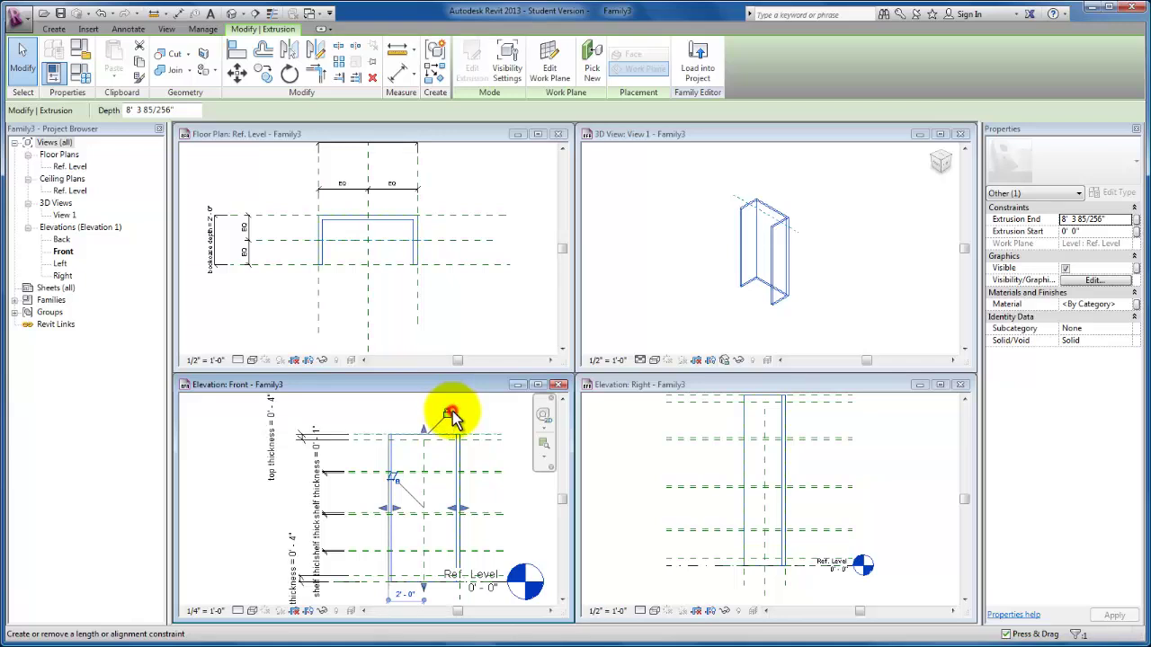
{"action": "left_click", "coordinate": [450, 415]}
Name the lower reference plane of the lowest shelf pair in the front elevation "shelf 1 underside" and apply it
{"action": "left_click", "coordinate": [800, 565]}
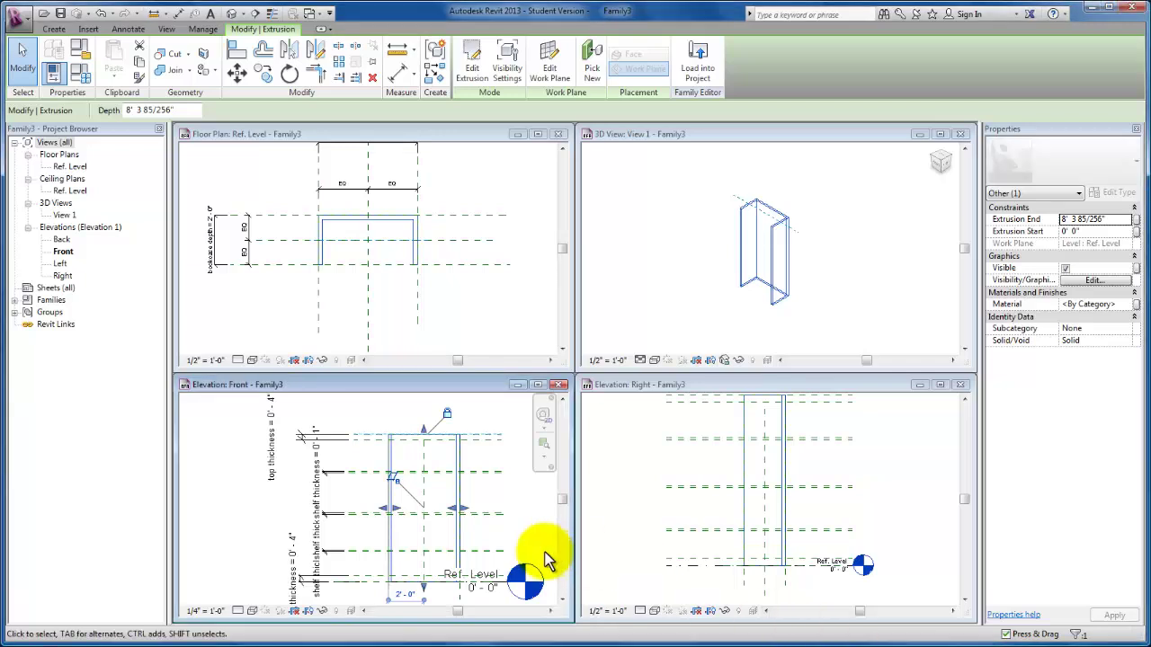
{"action": "scroll", "coordinate": [500, 565], "scroll_direction": "up", "scroll_amount": 2}
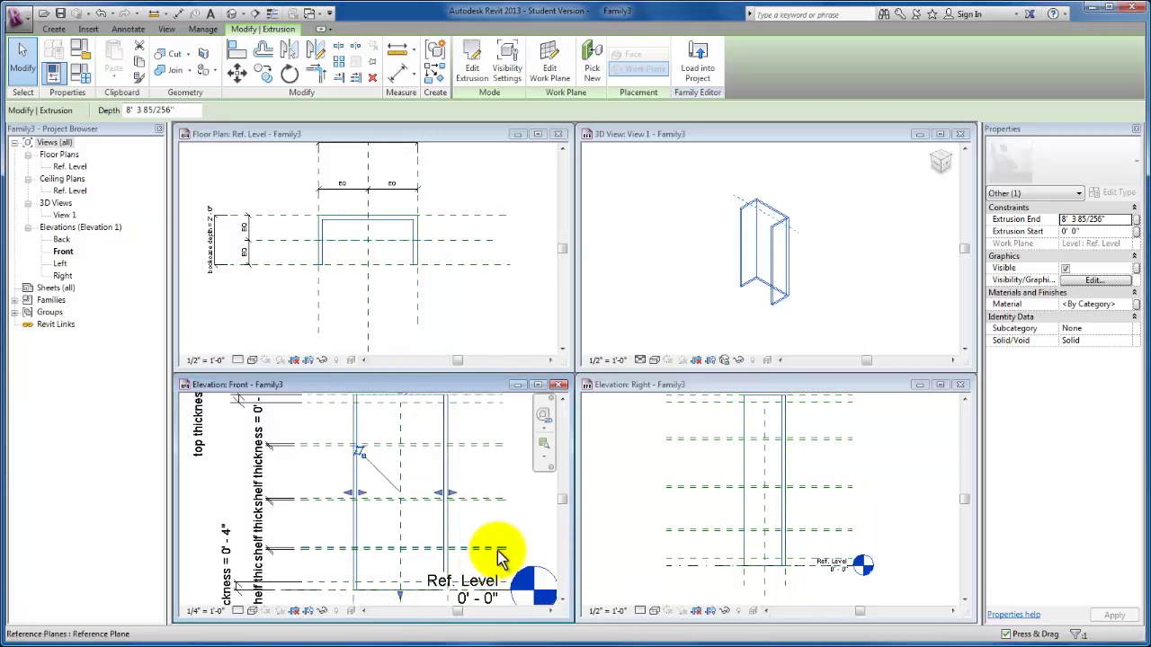
{"action": "left_click", "coordinate": [501, 550]}
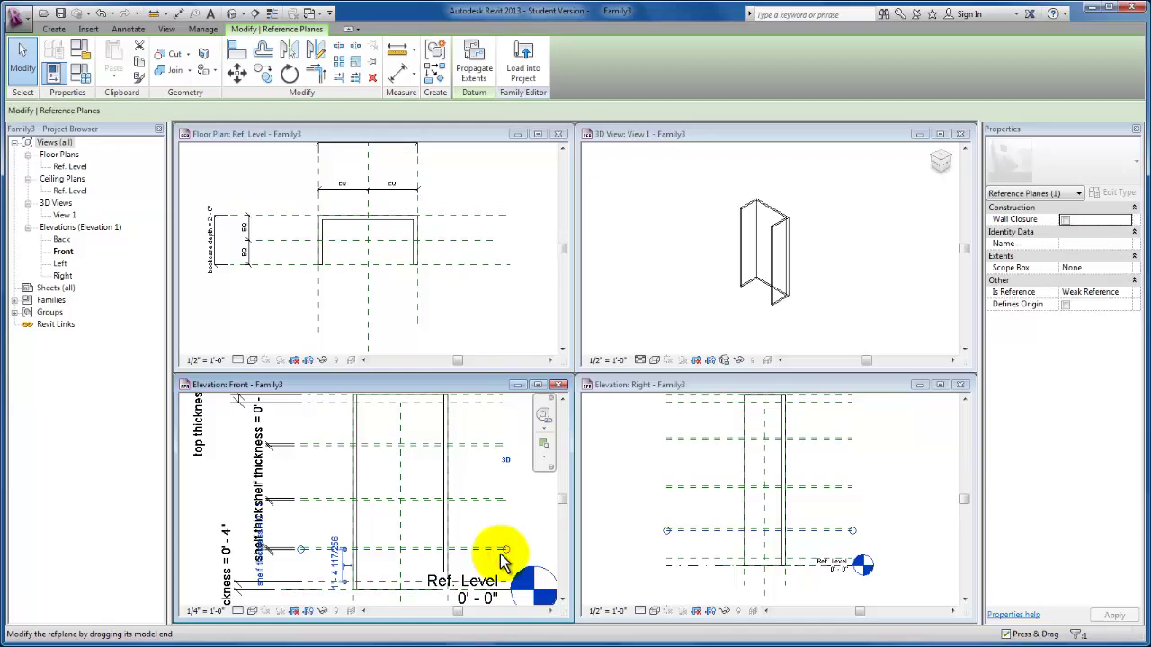
{"action": "left_click", "coordinate": [1089, 243]}
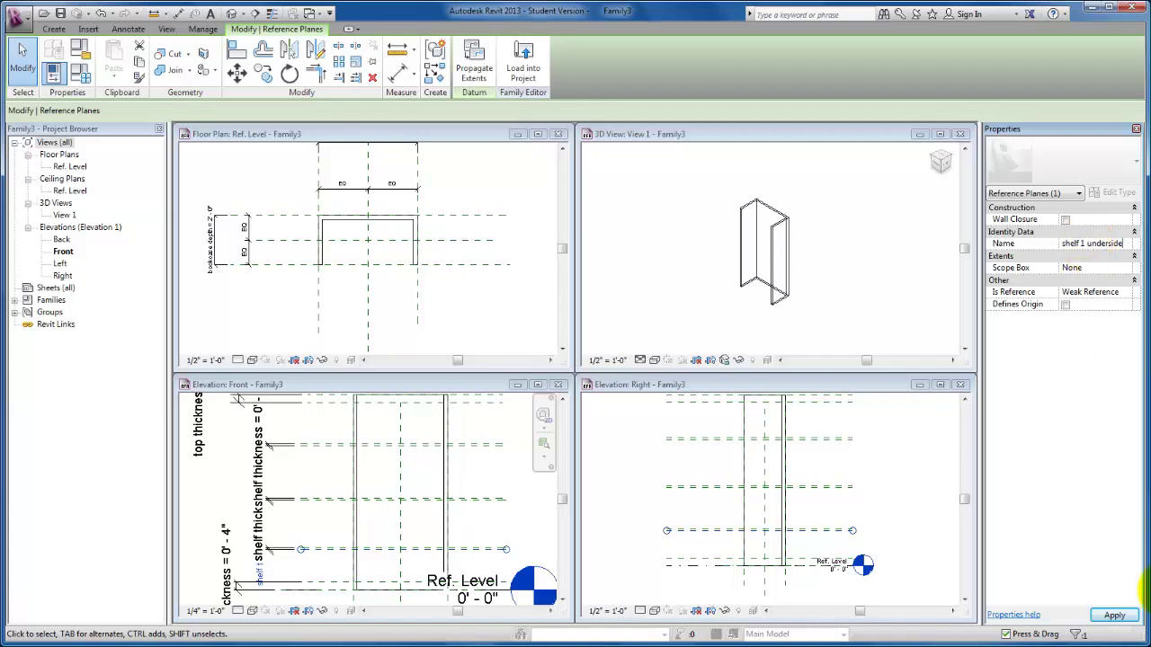
{"action": "left_click", "coordinate": [1114, 615]}
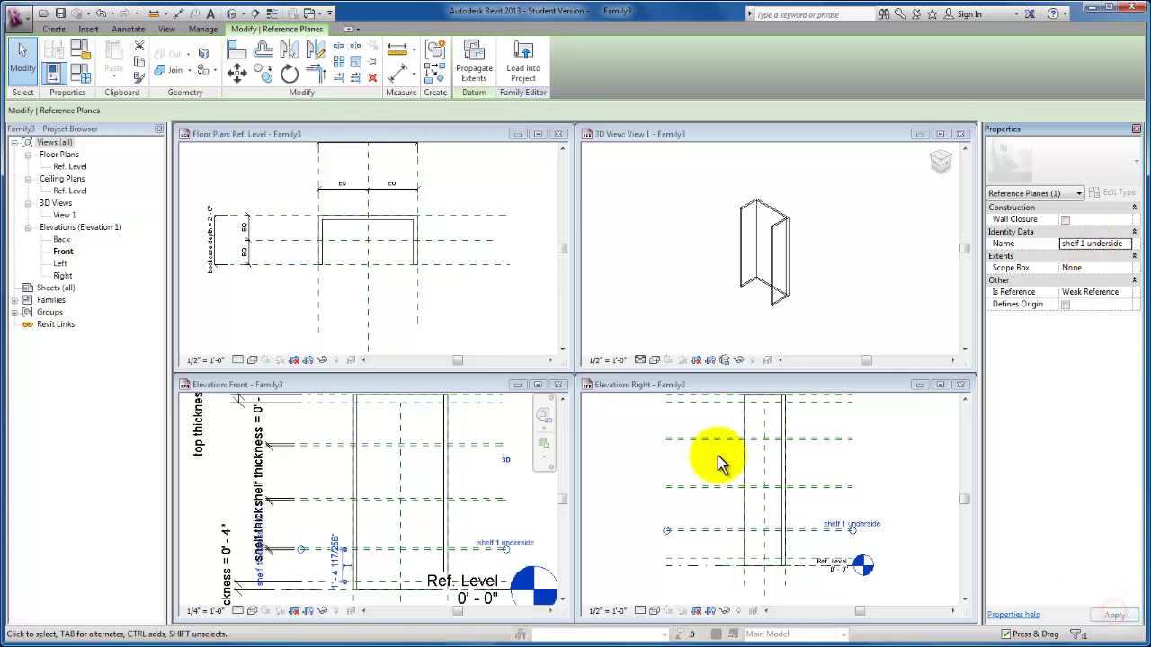
Name the upper reference plane of the lowest shelf pair "shelf 1 topside" and apply it
{"action": "left_click", "coordinate": [459, 522]}
{"action": "left_click", "coordinate": [476, 545]}
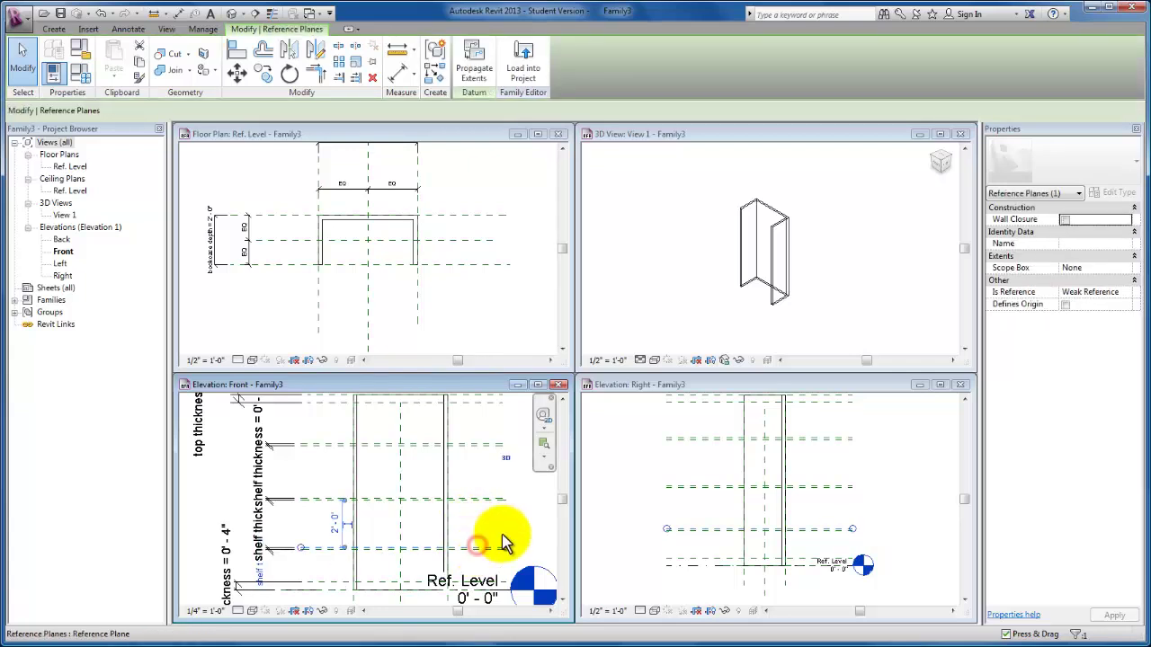
{"action": "left_click", "coordinate": [1086, 245]}
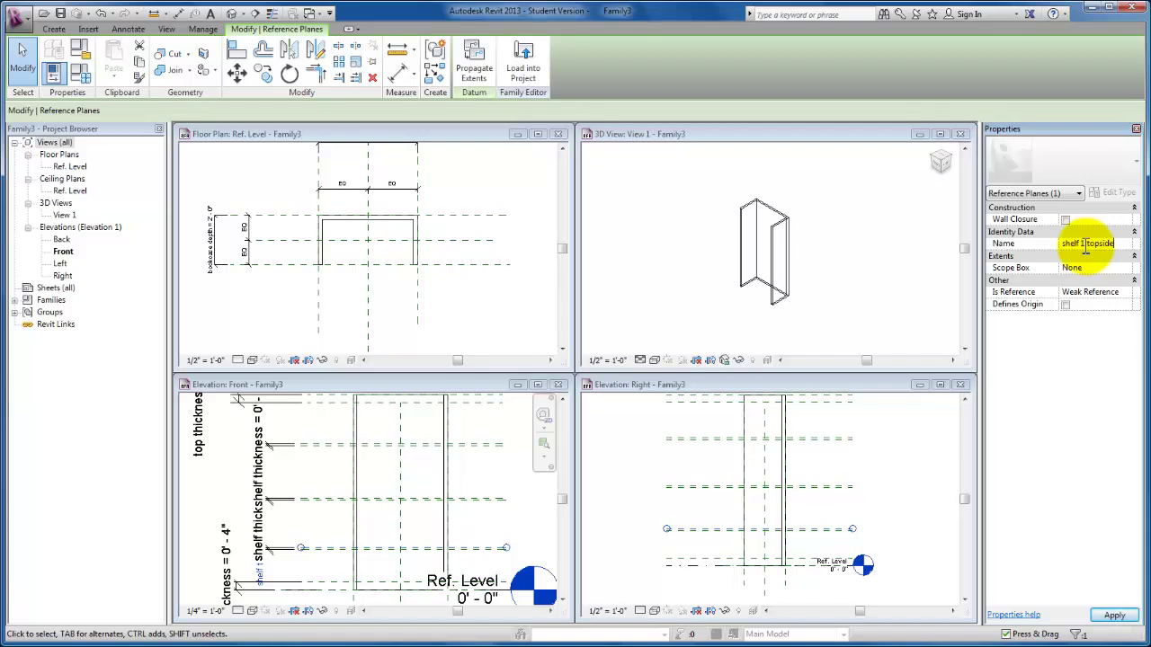
{"action": "type", "text": "shelf 1 topside"}
{"action": "left_click", "coordinate": [1114, 615]}
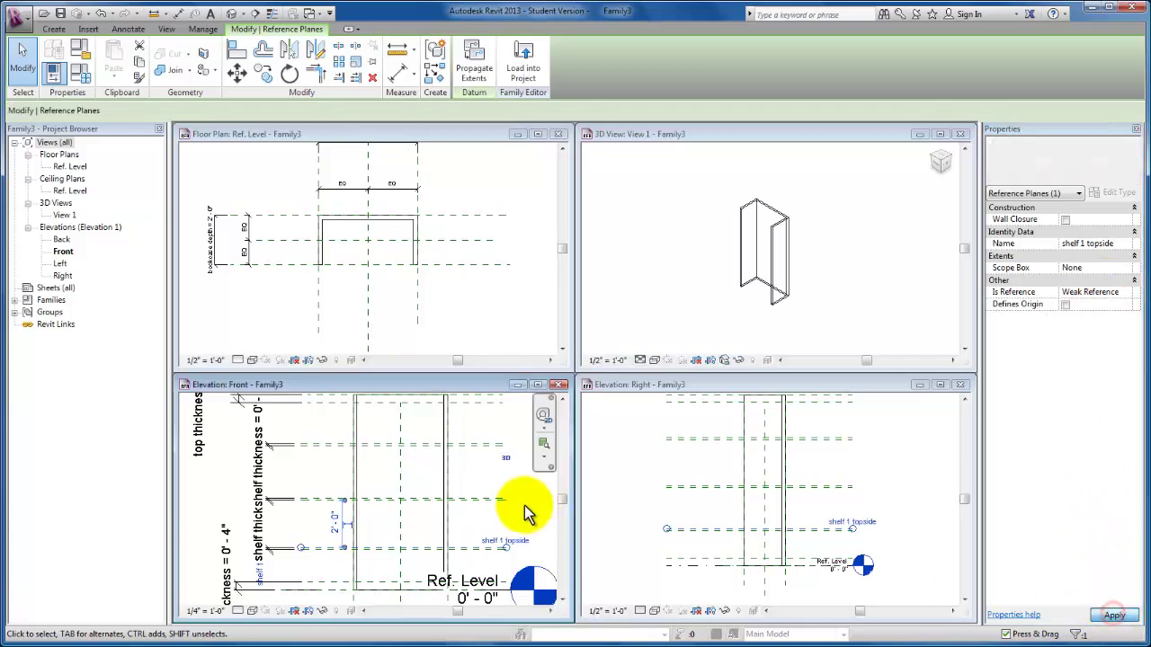
Name the upper reference plane of the middle shelf pair "shelf 2 topside" and apply it
{"action": "left_click", "coordinate": [489, 509]}
{"action": "left_click", "coordinate": [488, 499]}
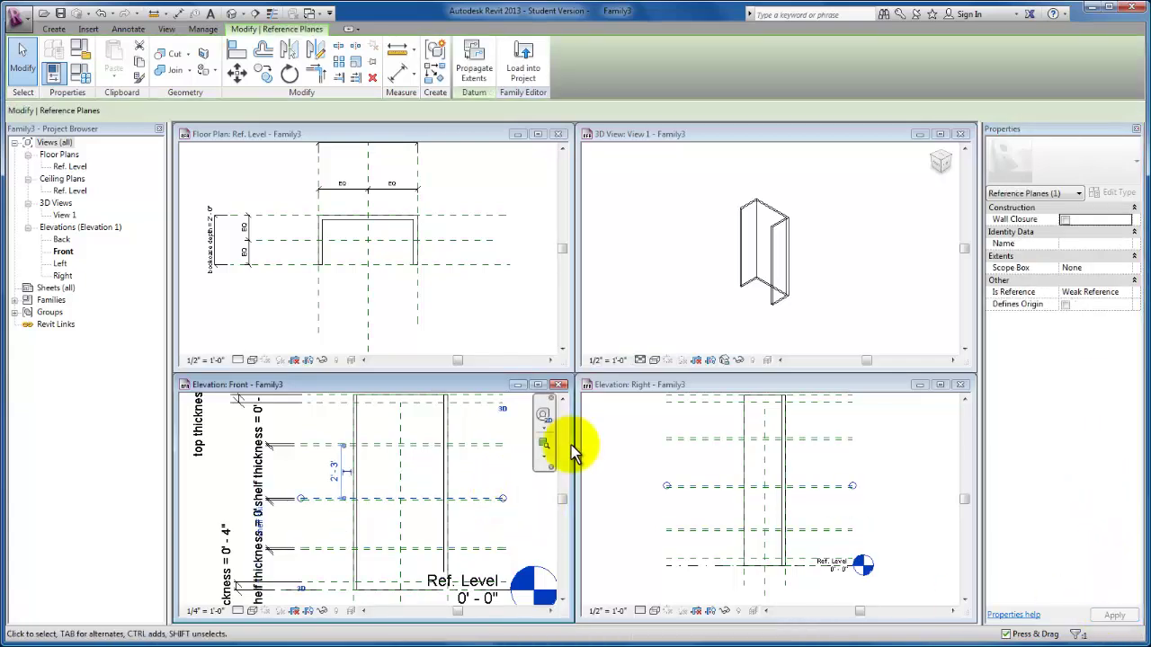
{"action": "left_click", "coordinate": [1084, 244]}
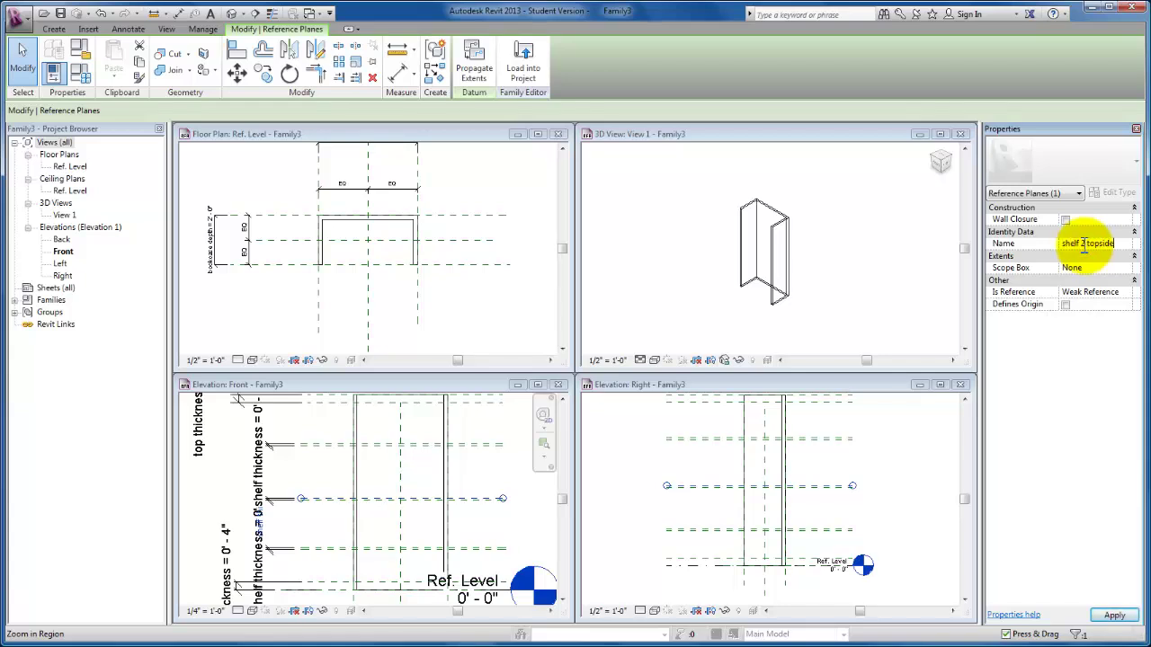
{"action": "left_click", "coordinate": [1114, 615]}
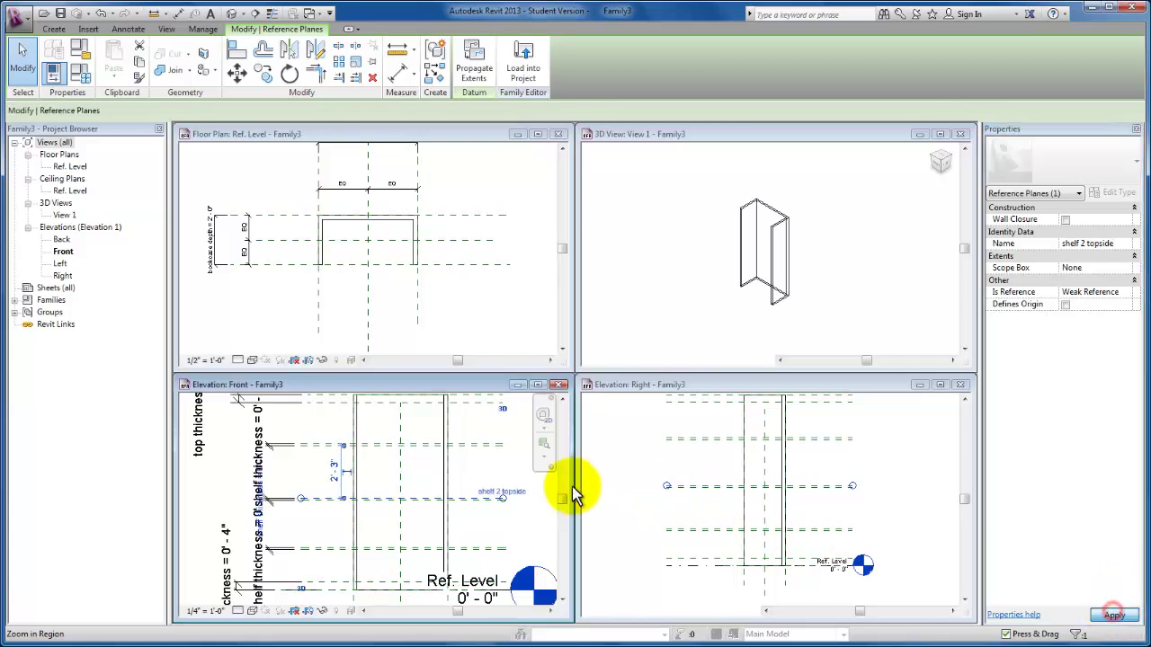
Name the lower reference plane of the middle shelf pair "shelf 2 underside" and apply it
{"action": "left_click", "coordinate": [477, 511]}
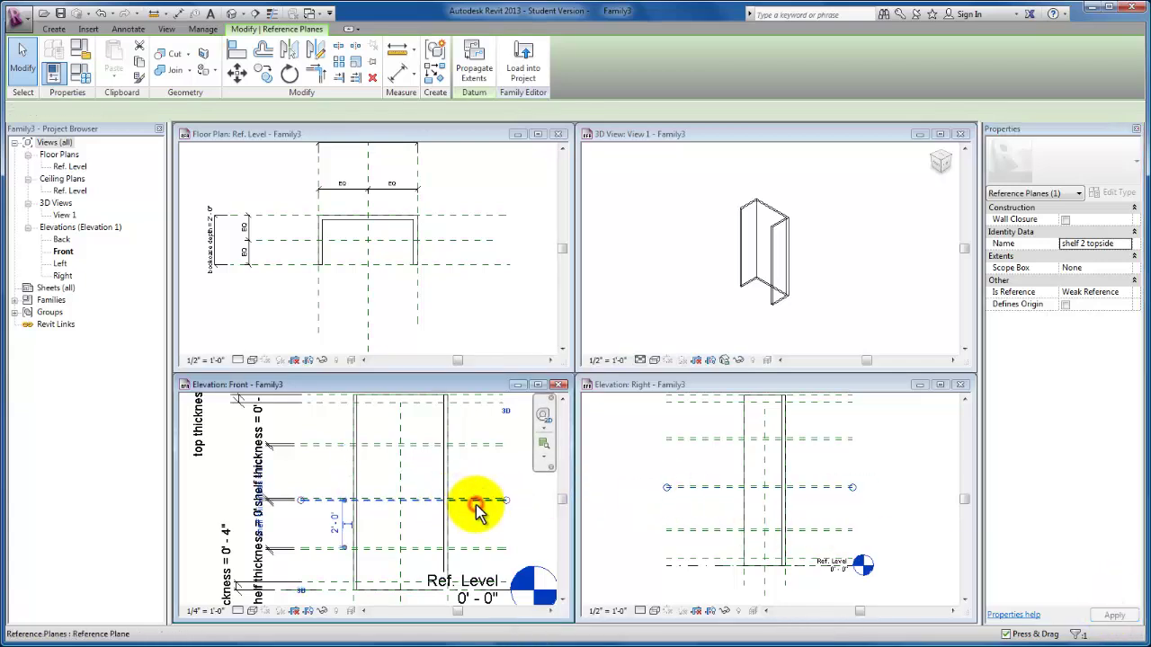
{"action": "left_click", "coordinate": [1112, 245]}
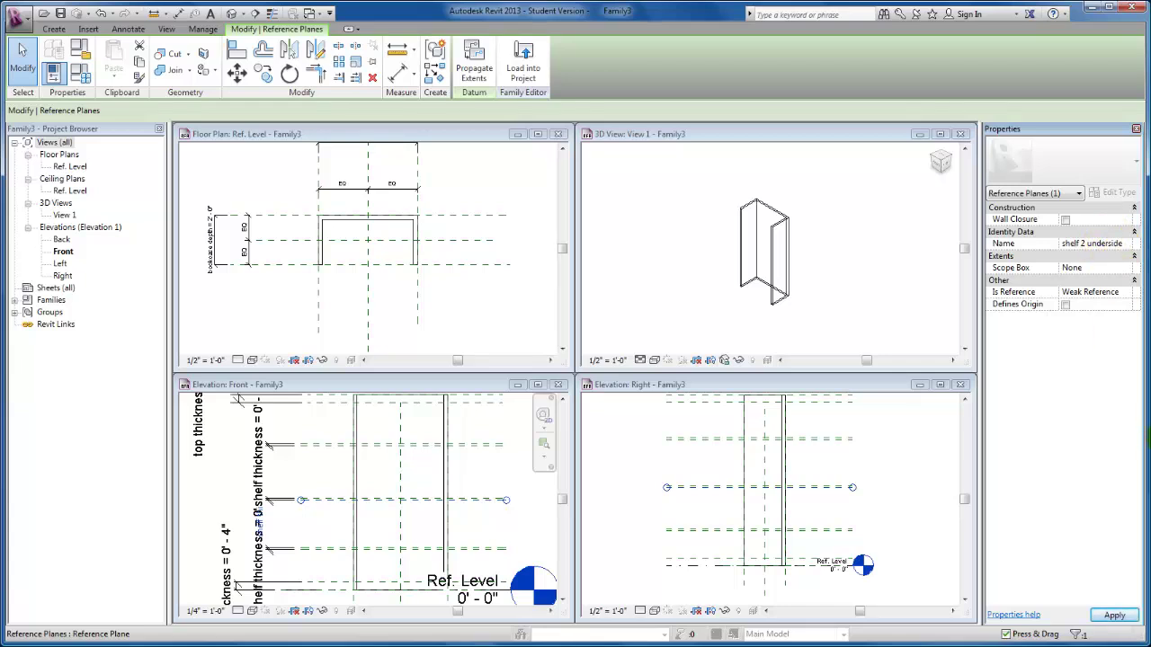
{"action": "left_click", "coordinate": [1115, 616]}
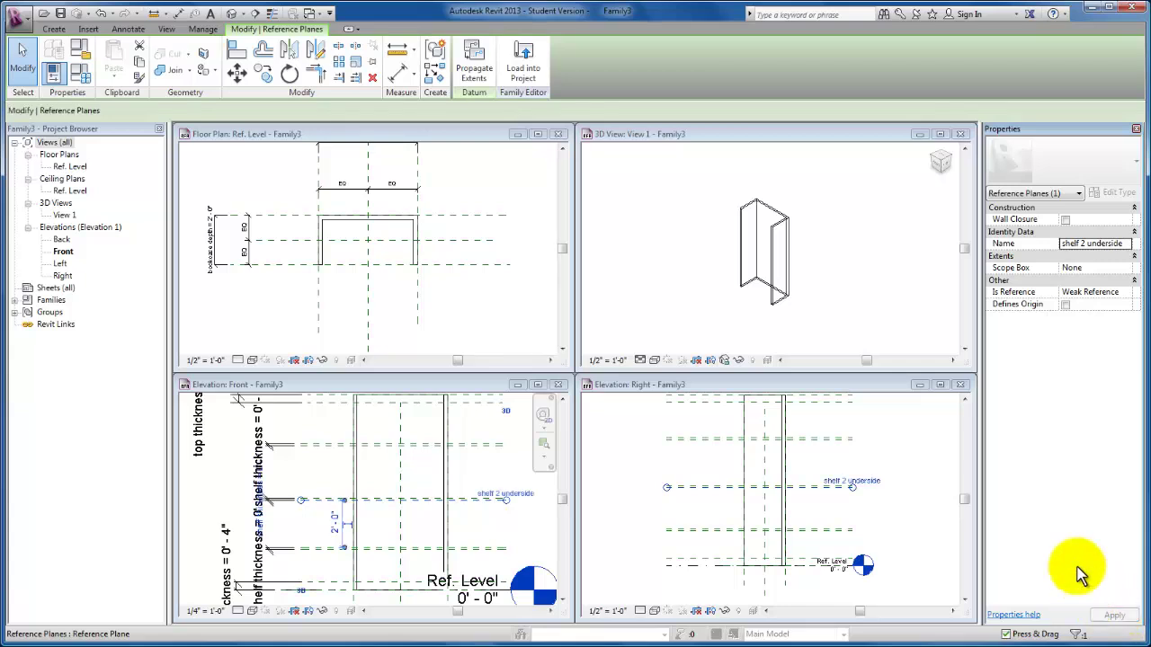
Name the lower reference plane of the highest shelf pair in the front elevation "shelf 3 underside" and apply it
{"action": "left_click", "coordinate": [491, 446]}
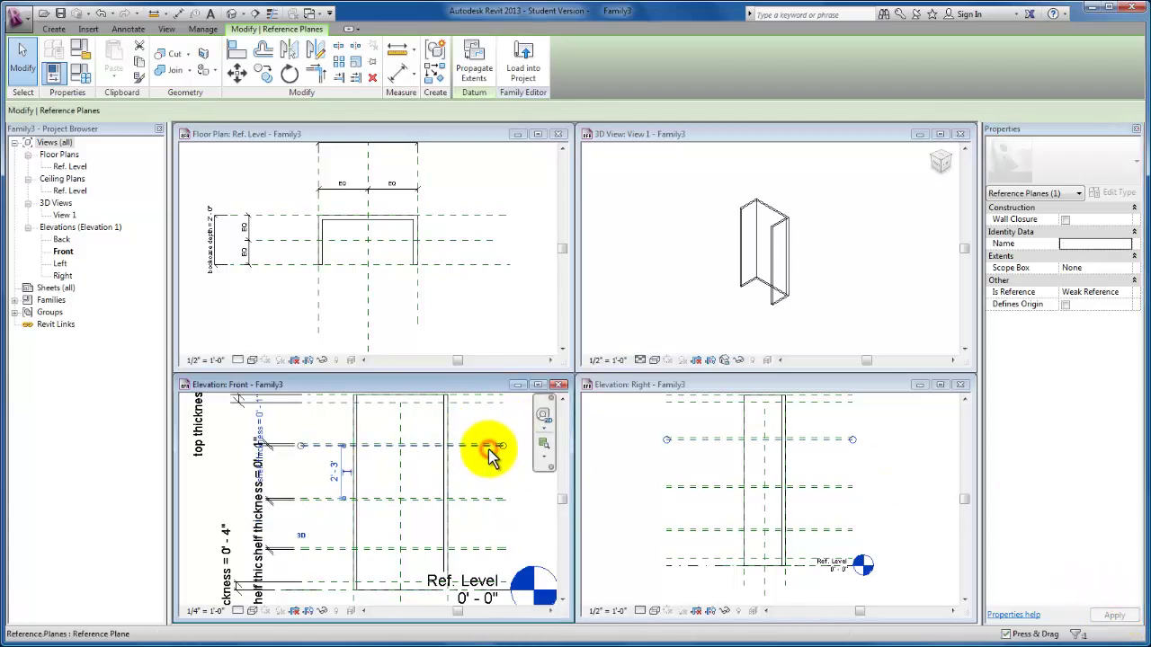
{"action": "left_click", "coordinate": [1069, 243]}
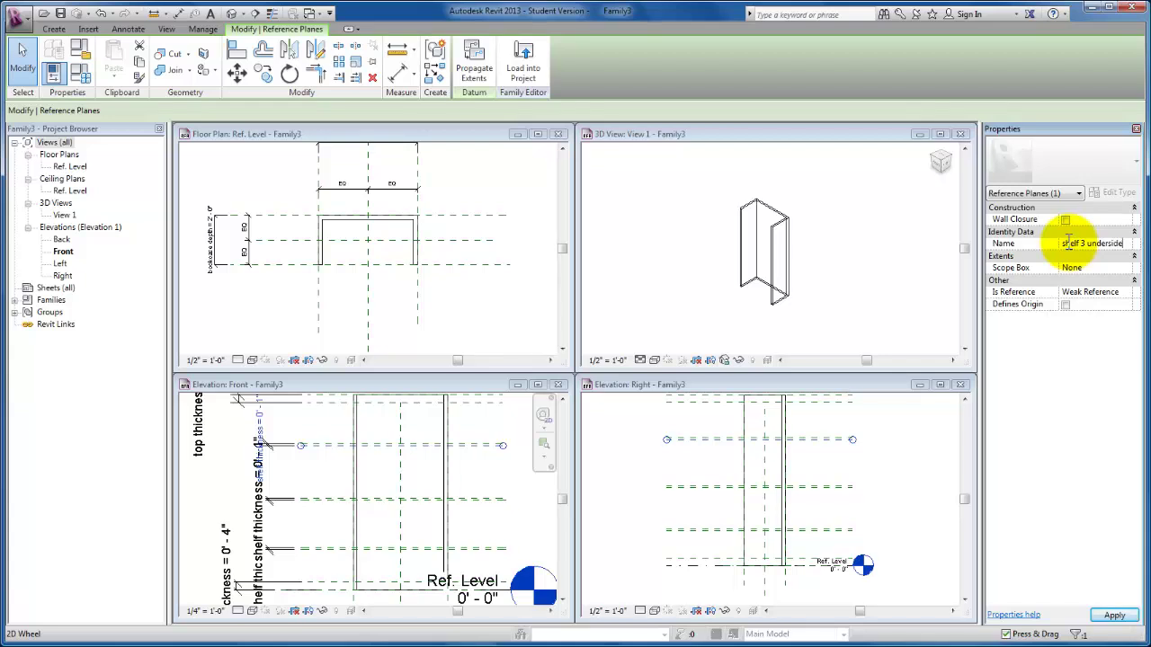
{"action": "left_click", "coordinate": [1115, 615]}
Name the upper reference plane of the highest shelf pair "shelf 3 topside" and apply it
{"action": "left_click", "coordinate": [478, 477]}
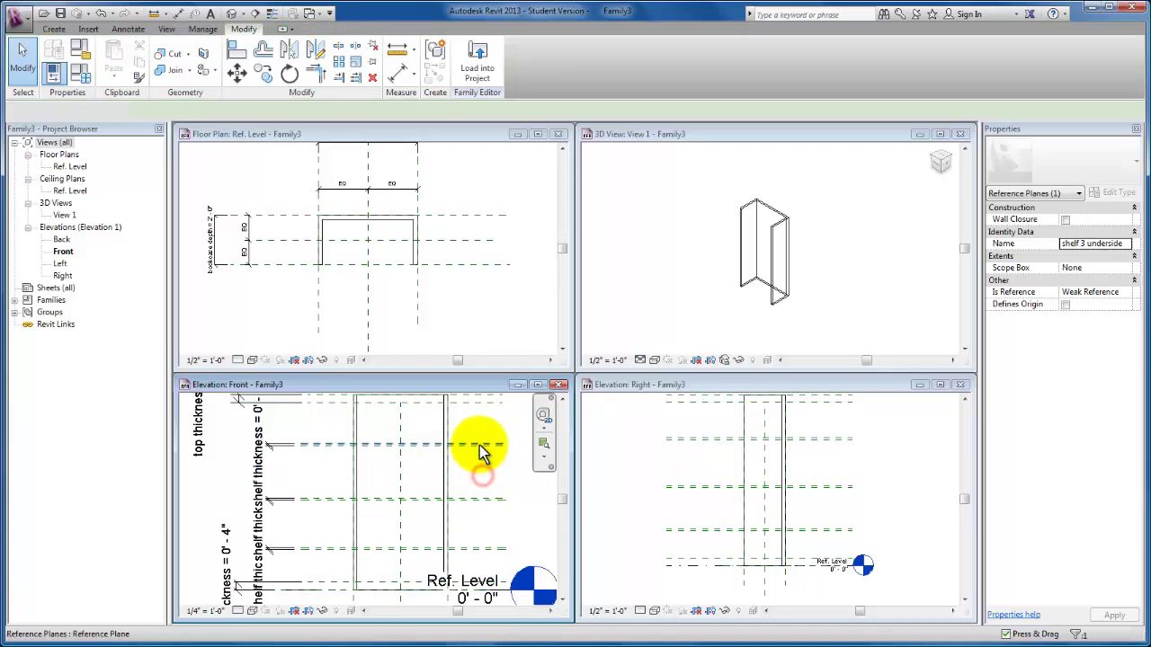
{"action": "left_click", "coordinate": [482, 444]}
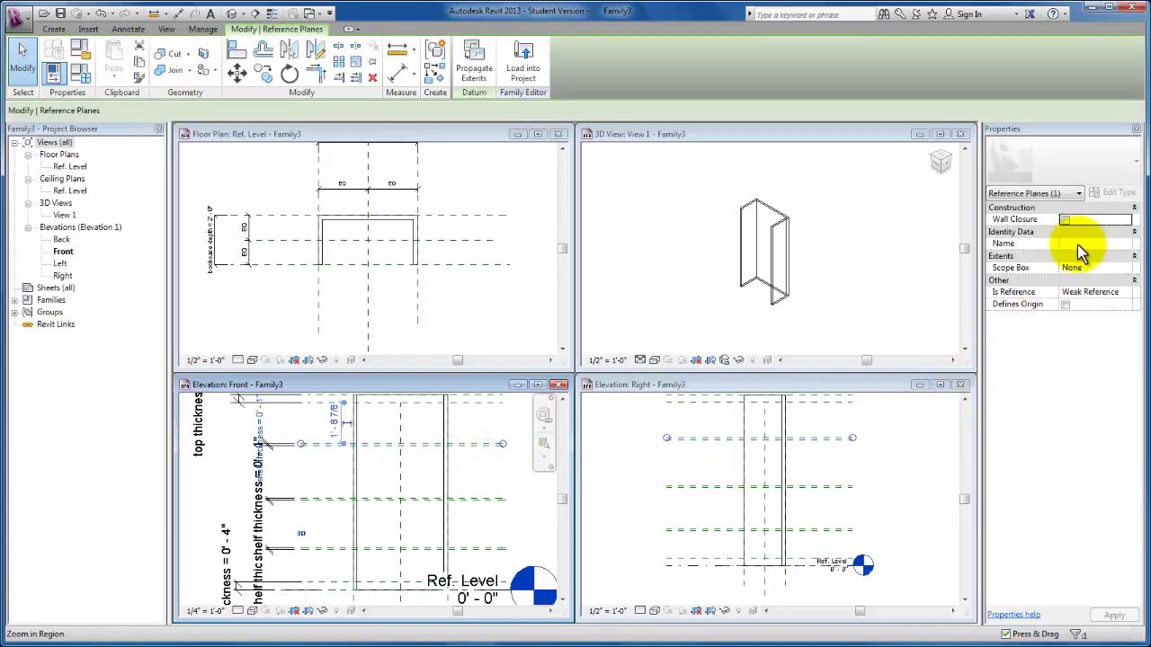
{"action": "left_click", "coordinate": [1078, 243]}
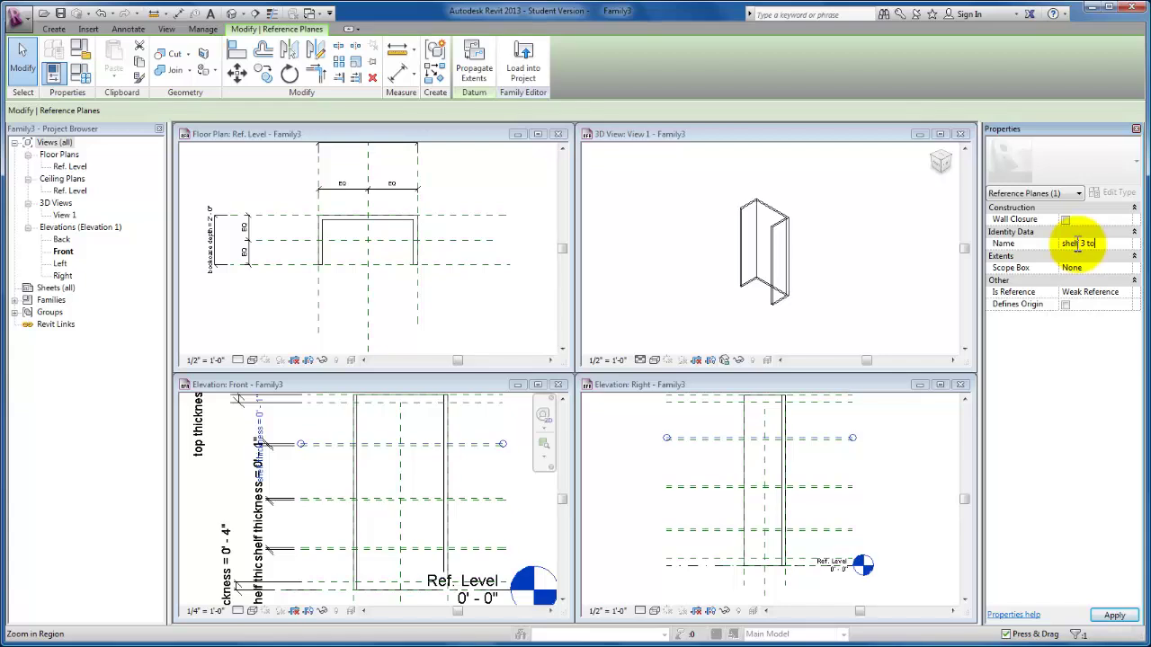
{"action": "left_click", "coordinate": [1115, 617]}
Name the lower reference plane of the bookcase top's thickness pair "top underside" and apply it
{"action": "left_click", "coordinate": [547, 386]}
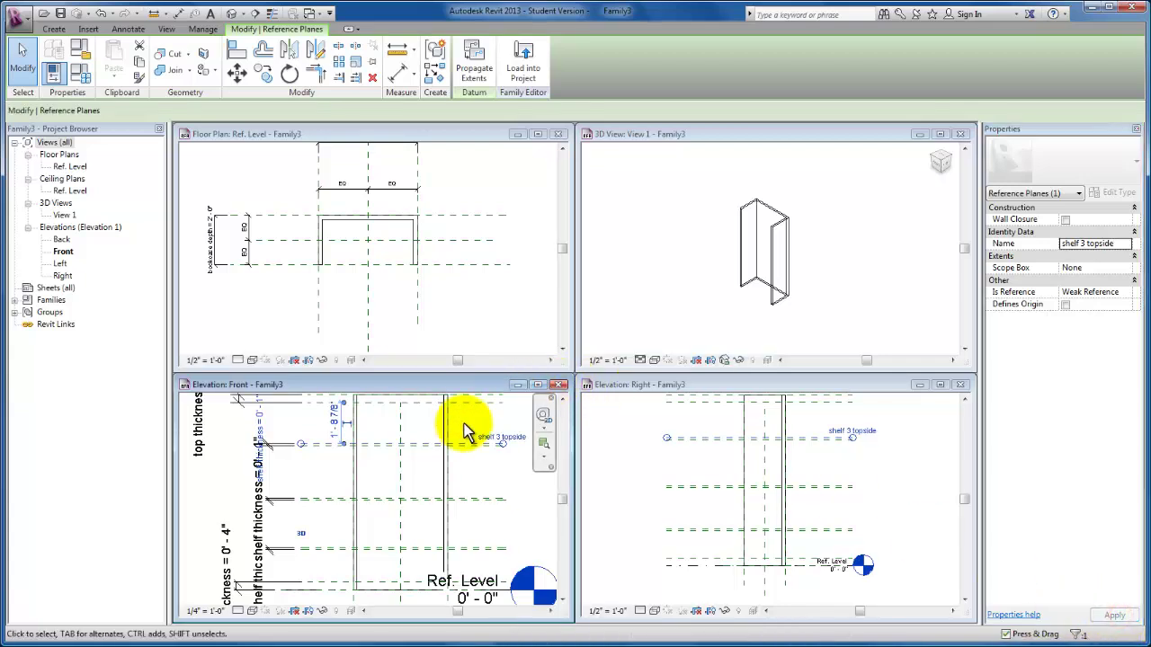
{"action": "middle_click_drag", "start_coordinate": [462, 419], "coordinate": [465, 455]}
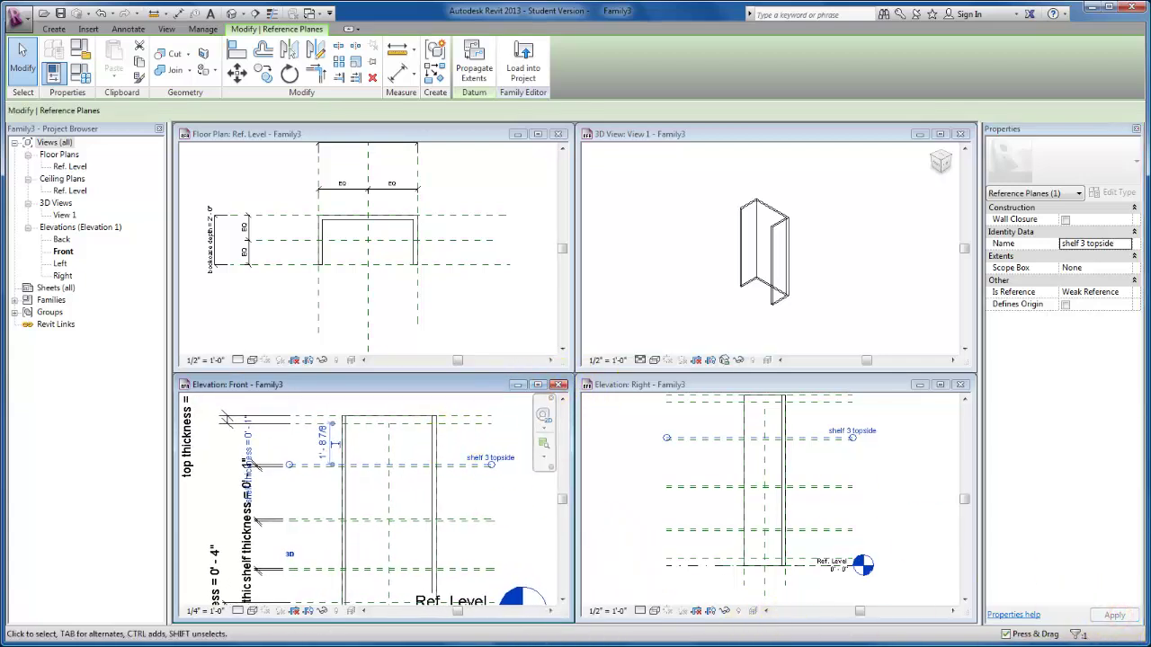
{"action": "left_click", "coordinate": [477, 422]}
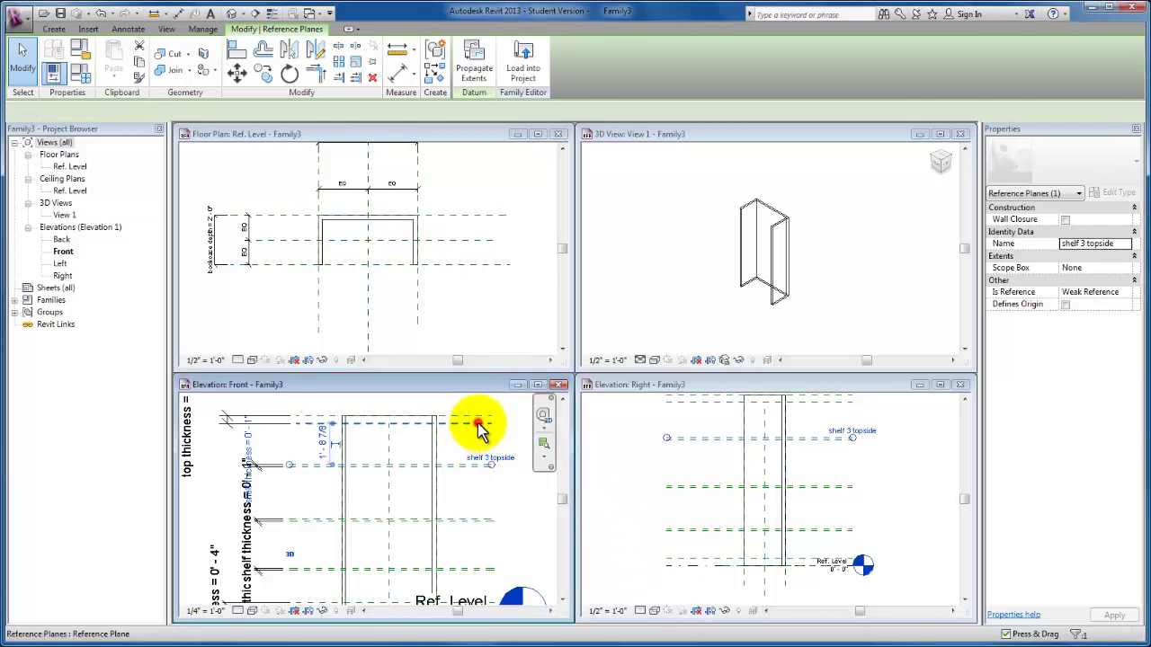
{"action": "left_click", "coordinate": [1074, 243]}
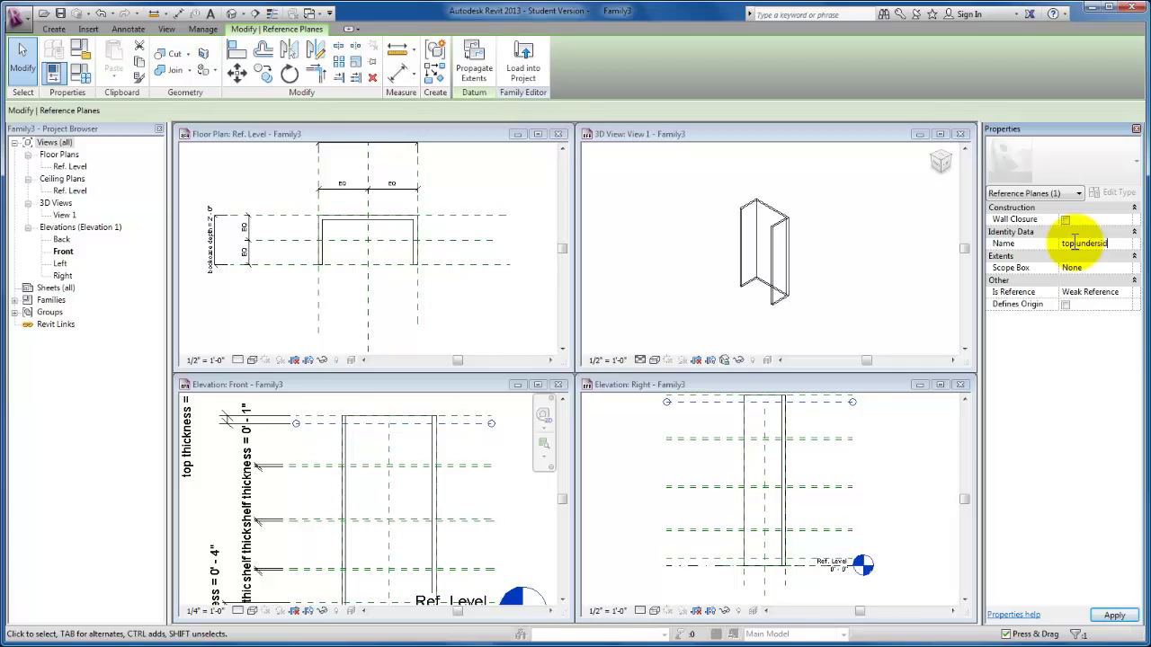
{"action": "type", "text": "top underside"}
{"action": "left_click", "coordinate": [1114, 615]}
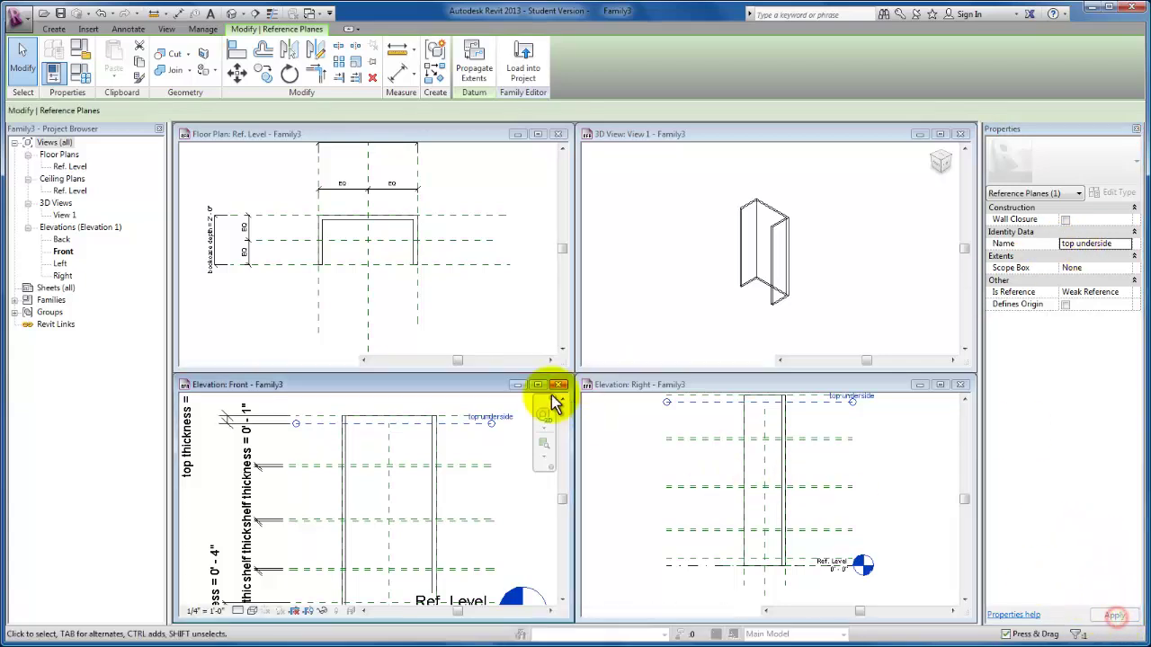
Name the uppermost reference plane of the bookcase "top topside" and apply it
{"action": "key", "text": "ctrl+z"}
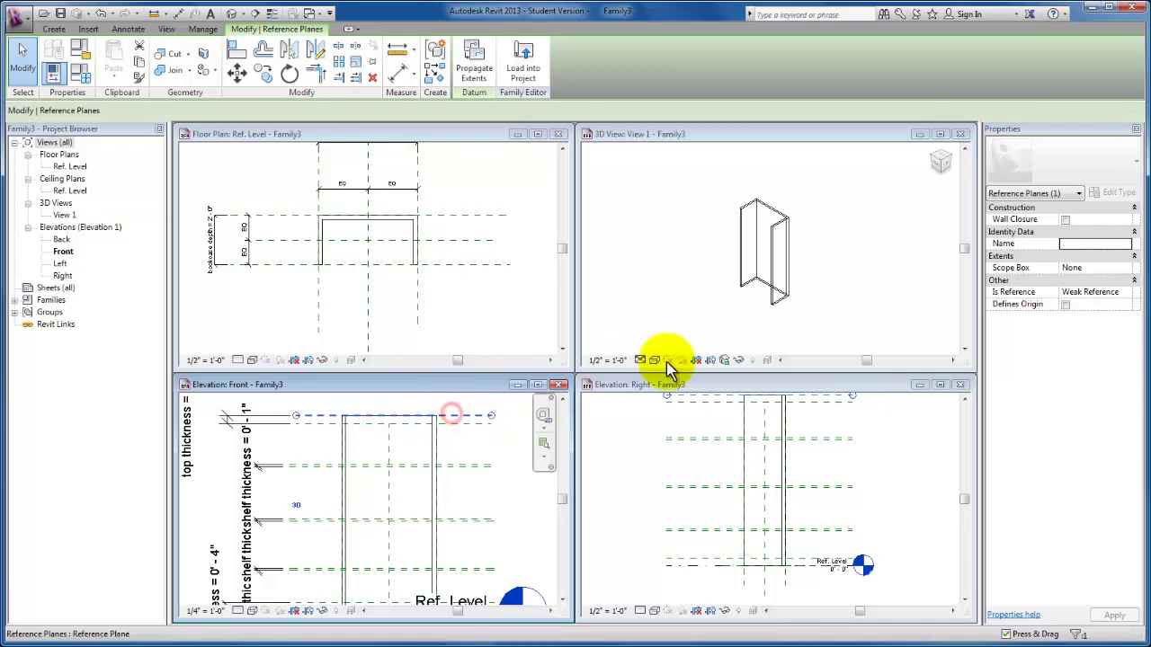
{"action": "left_click", "coordinate": [1070, 242]}
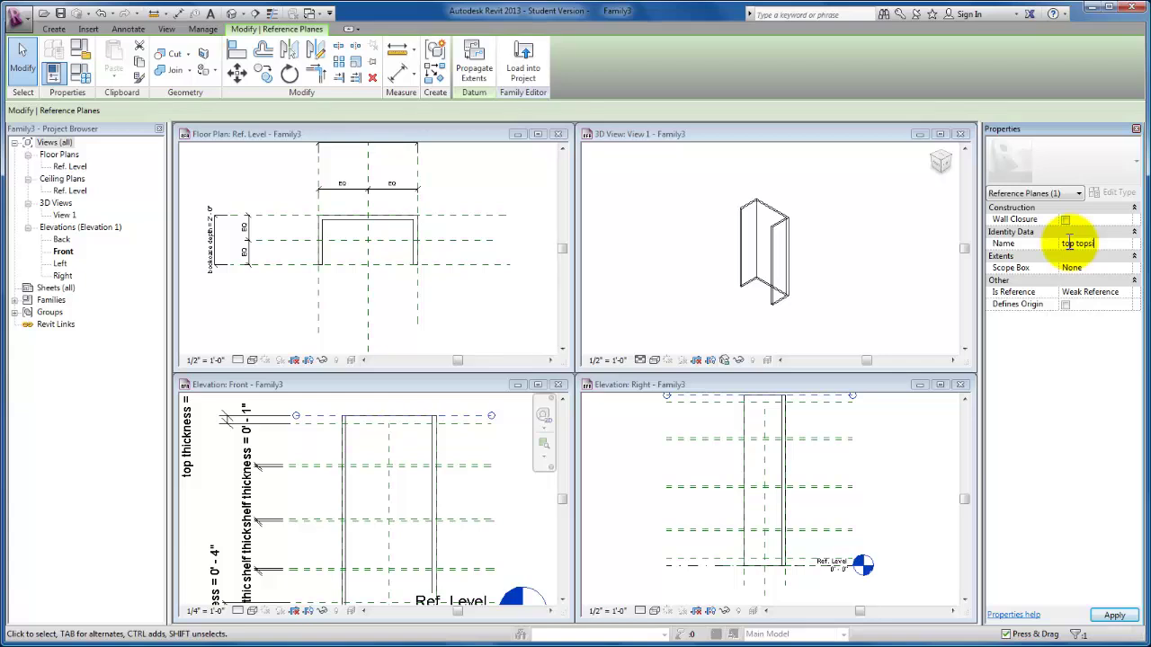
{"action": "left_click", "coordinate": [1114, 615]}
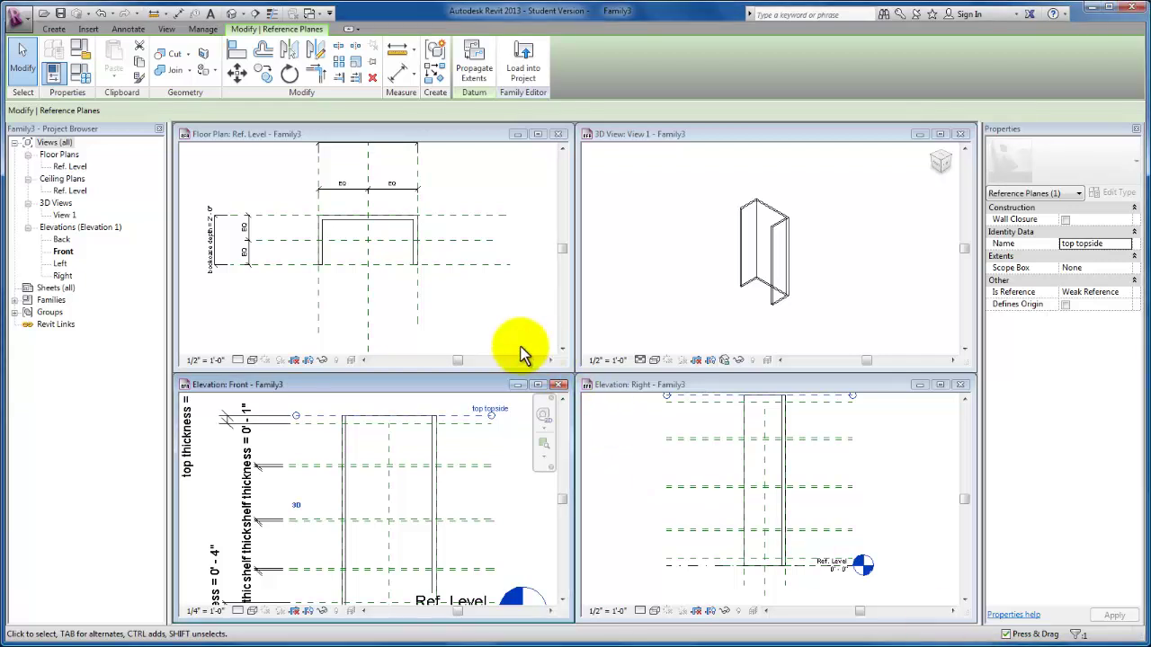
Set the floor plan's work plane to the reference plane "top underside"
{"action": "left_click", "coordinate": [479, 307]}
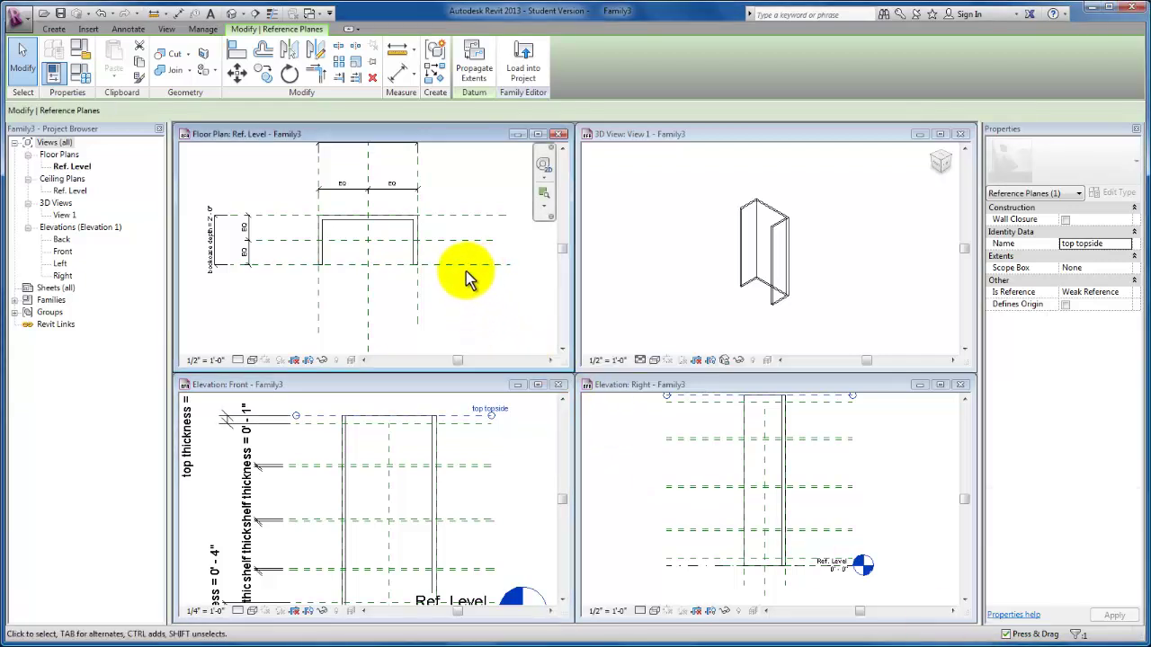
{"action": "left_click", "coordinate": [59, 29]}
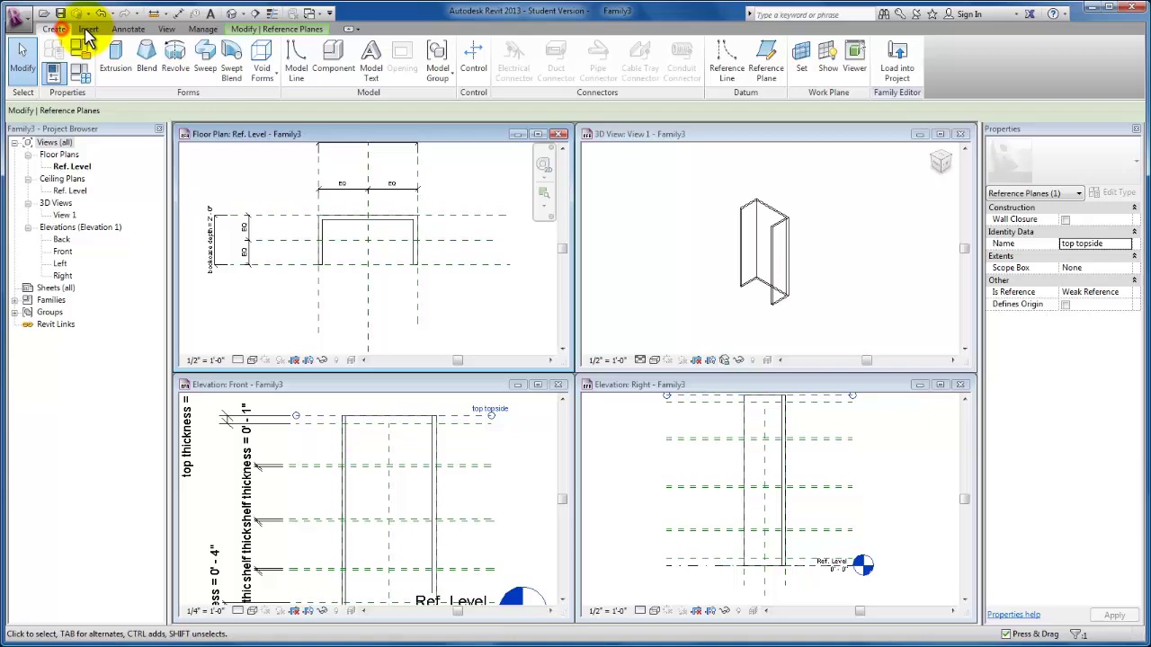
{"action": "left_click", "coordinate": [800, 52]}
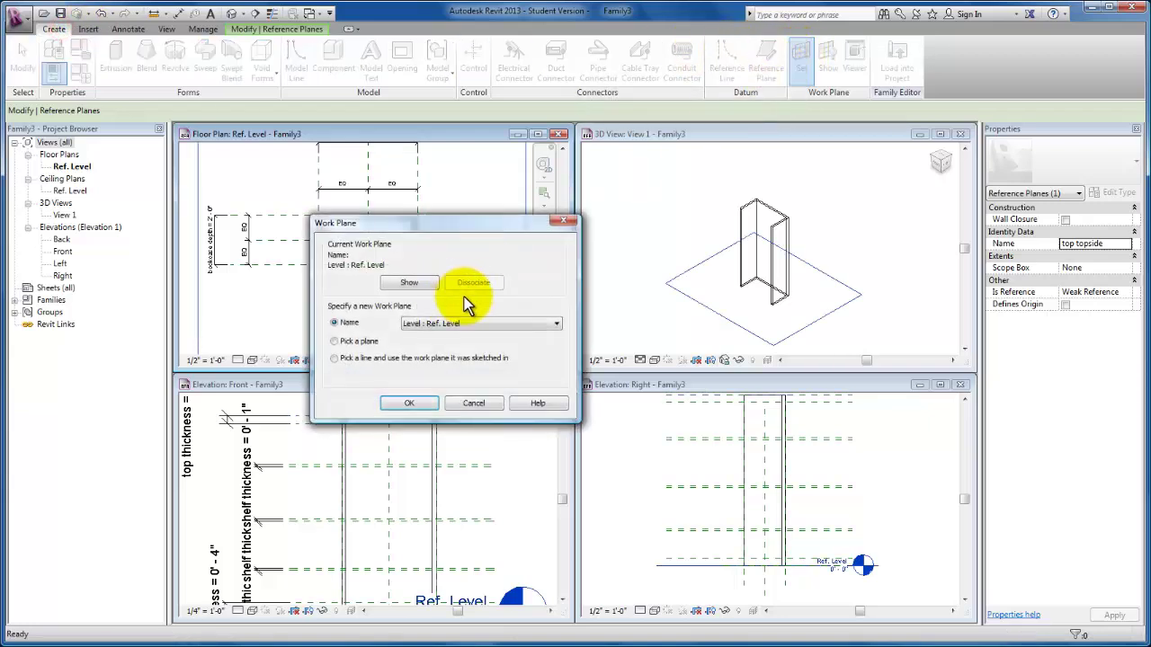
{"action": "left_click", "coordinate": [539, 326]}
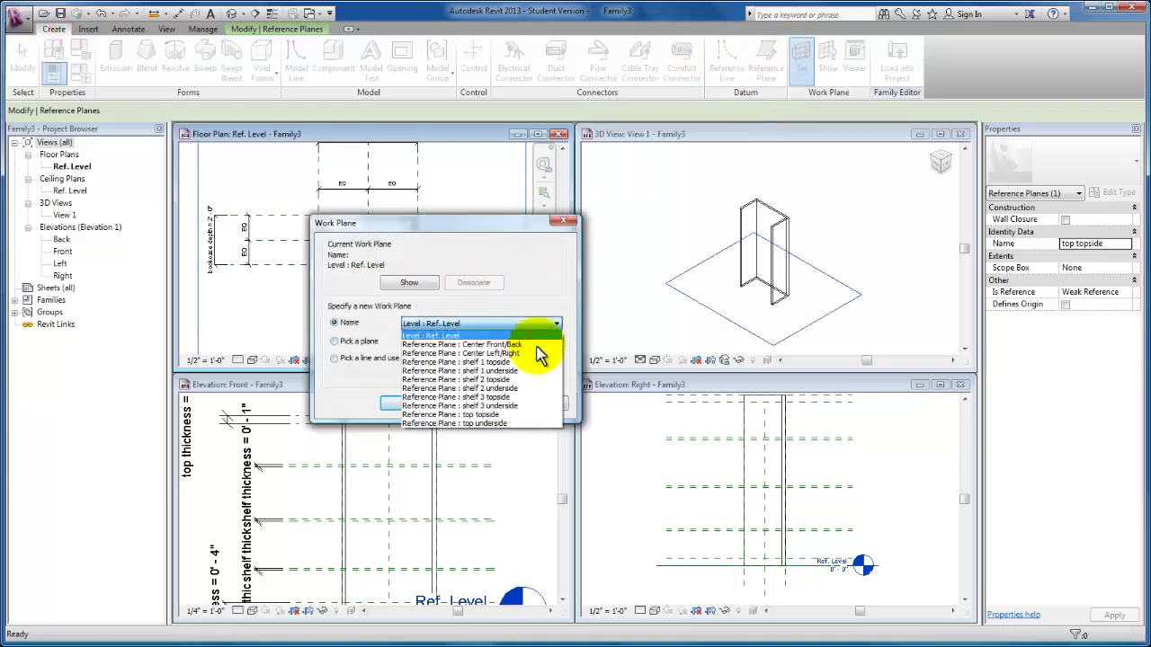
{"action": "left_click", "coordinate": [498, 421]}
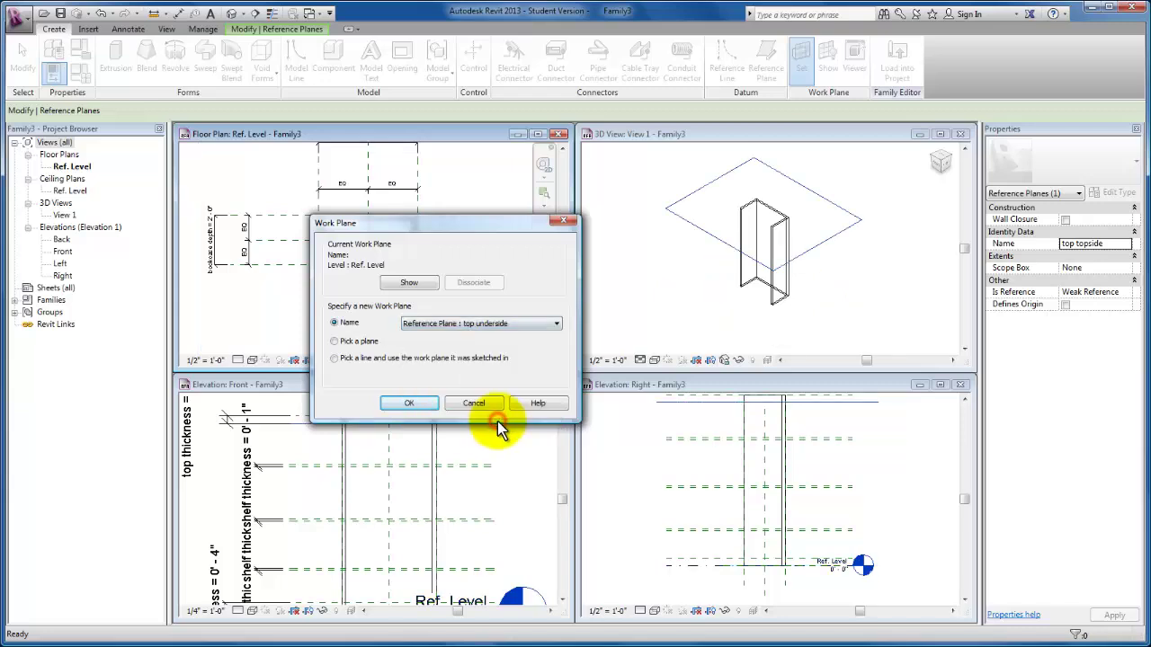
{"action": "left_click", "coordinate": [409, 403]}
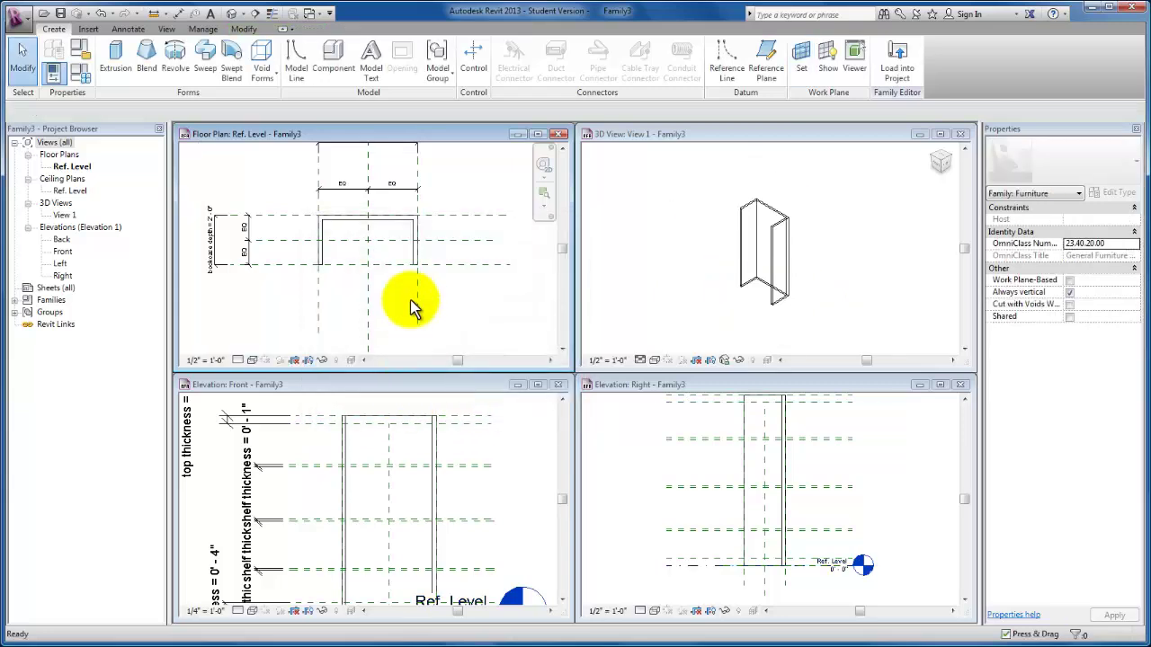
Extrude a 4'-0" by 2'-0" rectangle over the bookcase's outer outline, with its four edges locked in plan and a depth of 1'-0"
{"action": "left_click", "coordinate": [117, 70]}
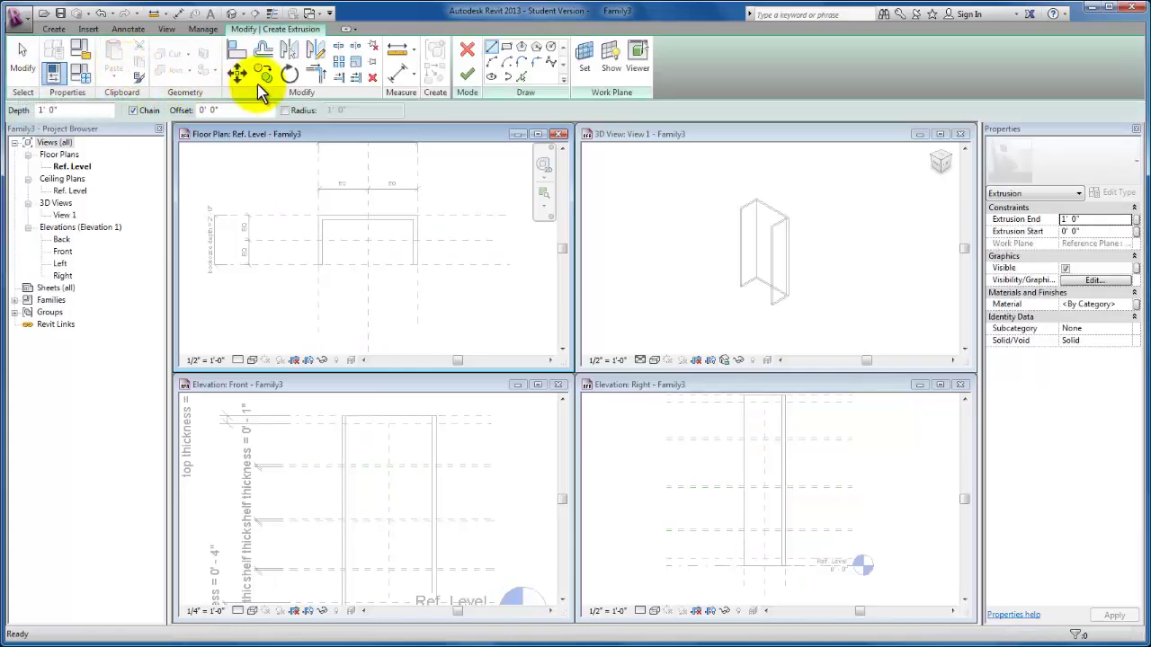
{"action": "left_click", "coordinate": [507, 49]}
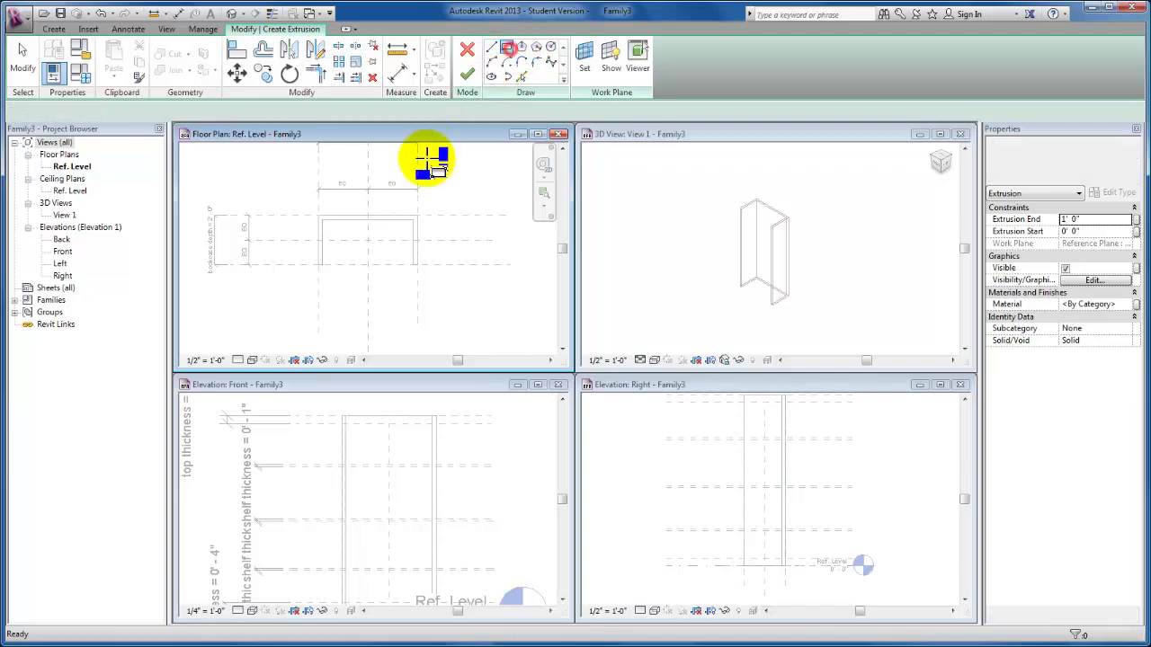
{"action": "left_click", "coordinate": [316, 213]}
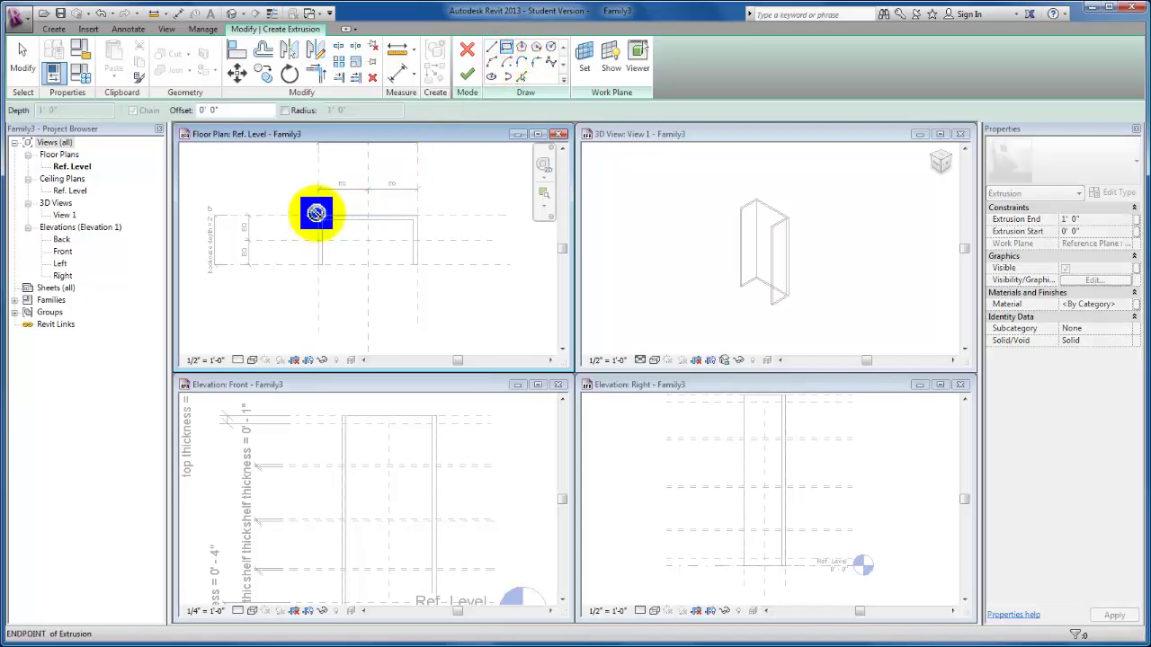
{"action": "left_click", "coordinate": [418, 263]}
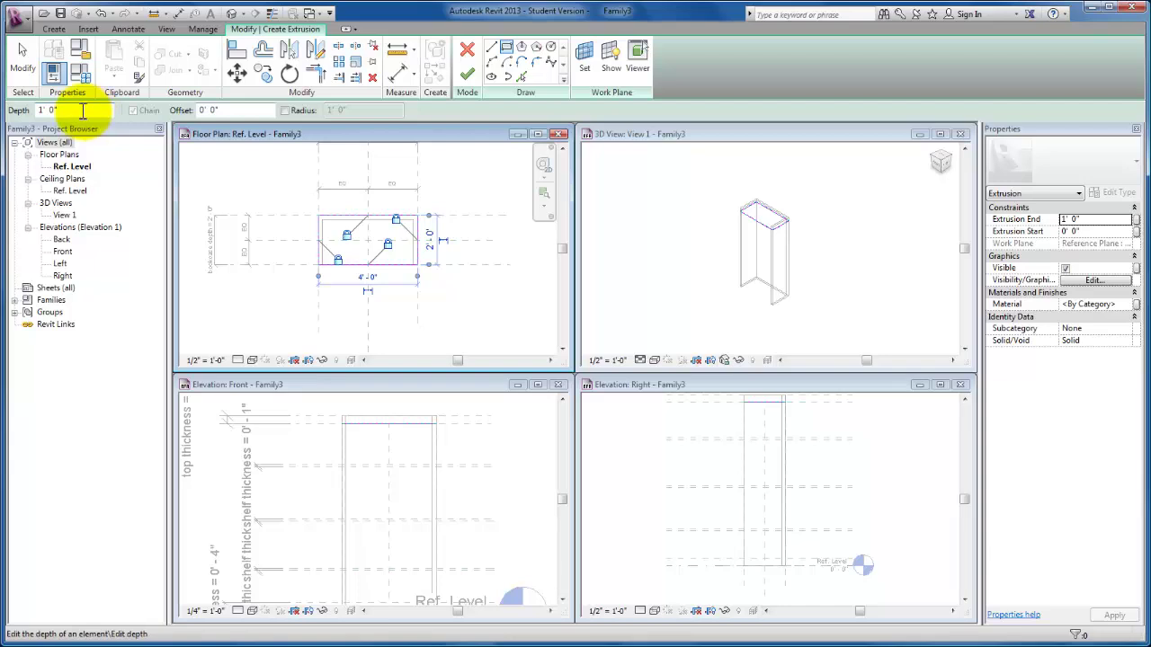
{"action": "left_click", "coordinate": [467, 76]}
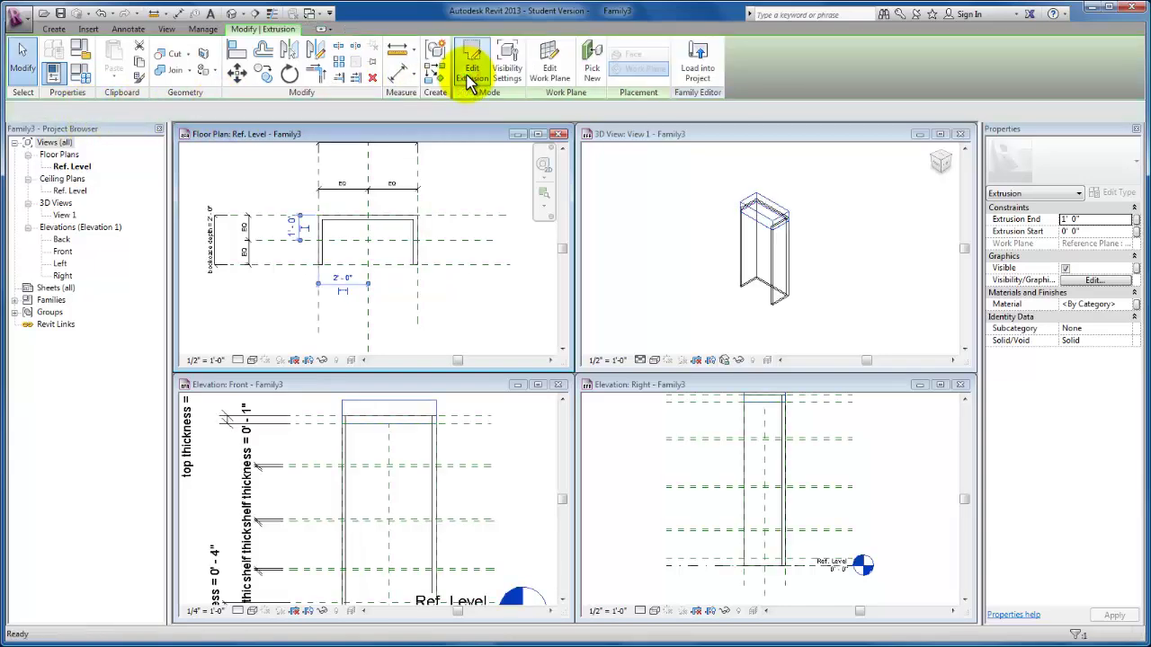
Lower the upper face of the top extrusion to the "top topside" reference plane in the front elevation
{"action": "left_click", "coordinate": [393, 400]}
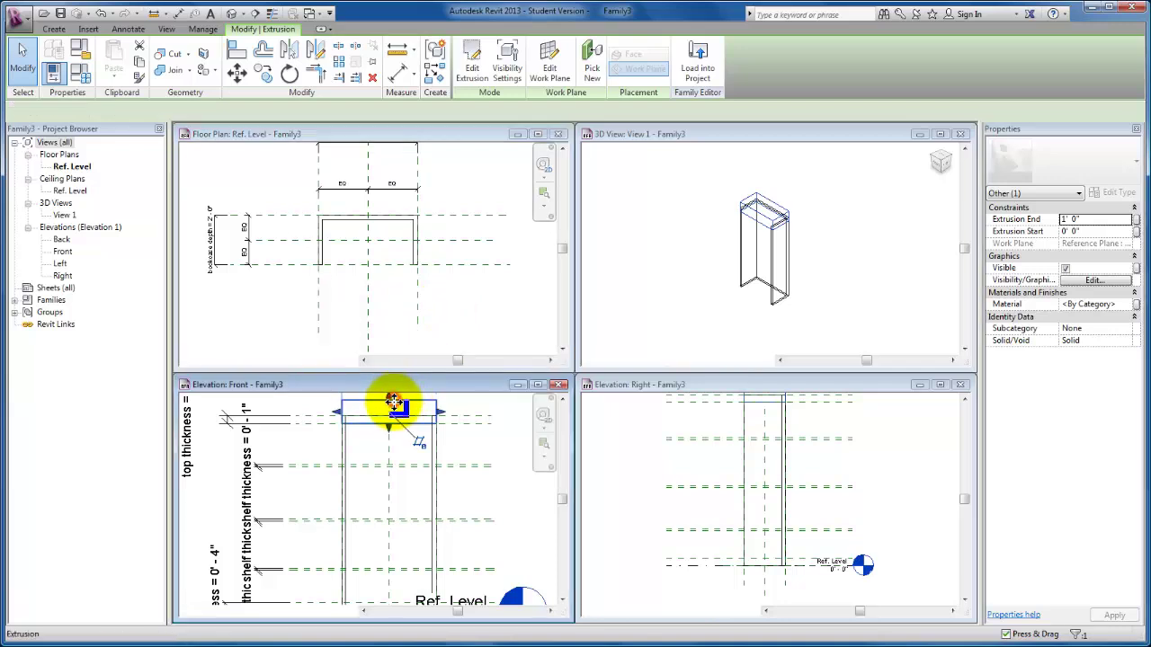
{"action": "left_click_drag", "start_coordinate": [389, 397], "coordinate": [419, 404]}
{"action": "key", "text": "Escape"}
Set the work plane to the reference plane "shelf 3 underside" and open the Ref. Level floor plan for sketching
{"action": "left_click", "coordinate": [53, 29]}
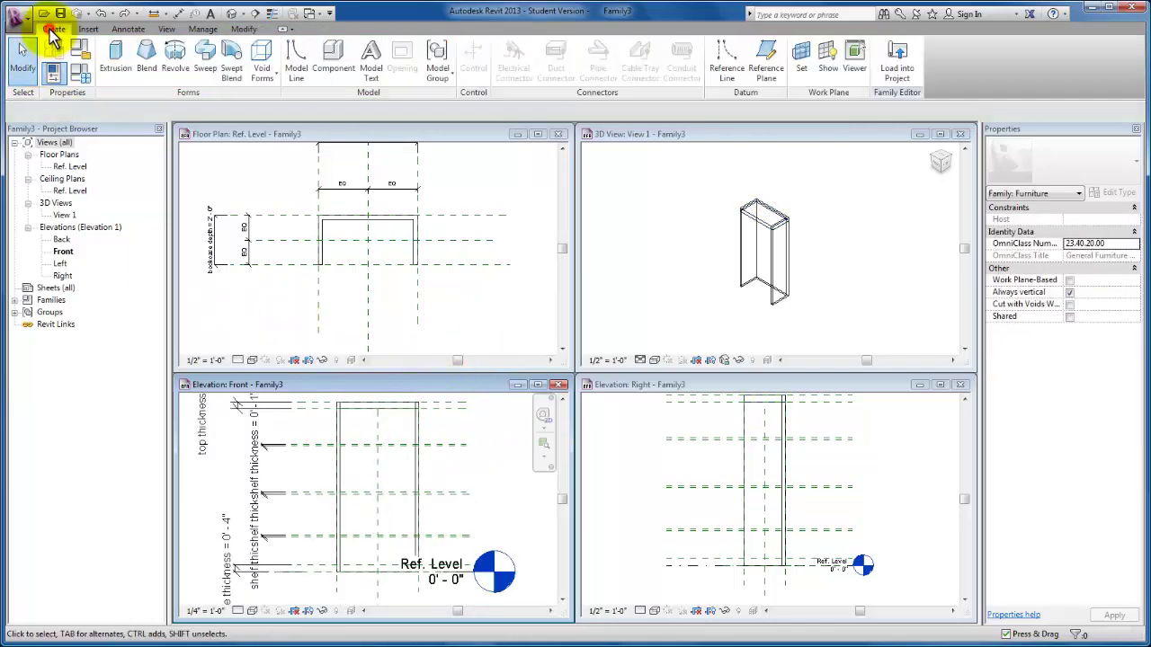
{"action": "left_click", "coordinate": [800, 61]}
{"action": "left_click", "coordinate": [520, 323]}
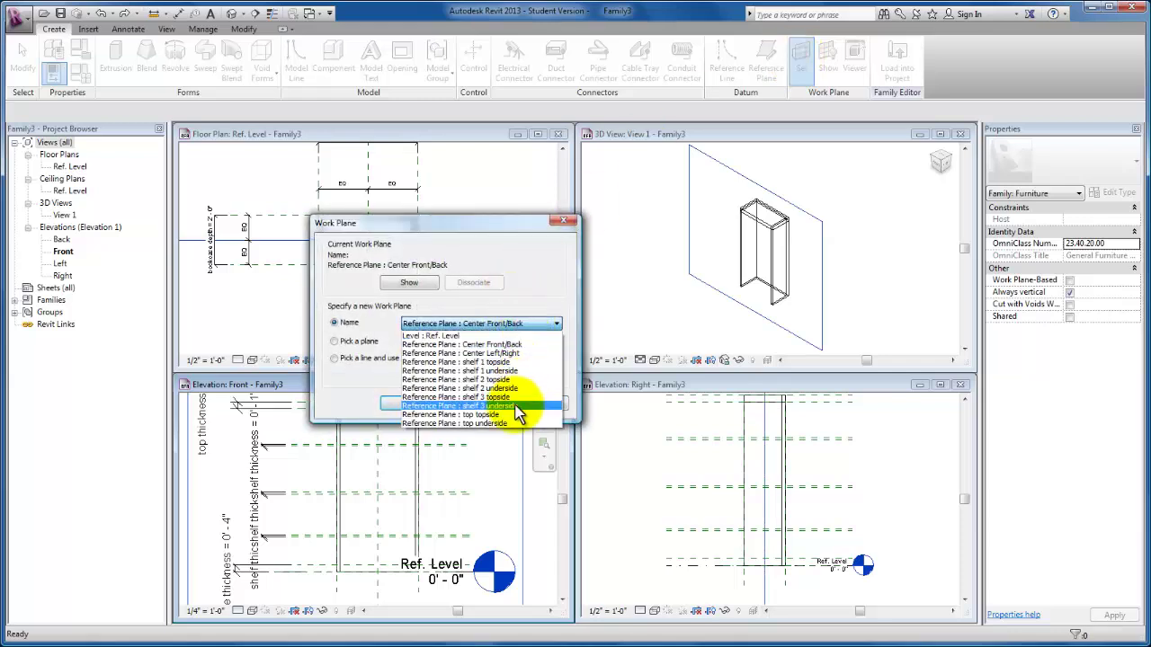
{"action": "left_click", "coordinate": [518, 407]}
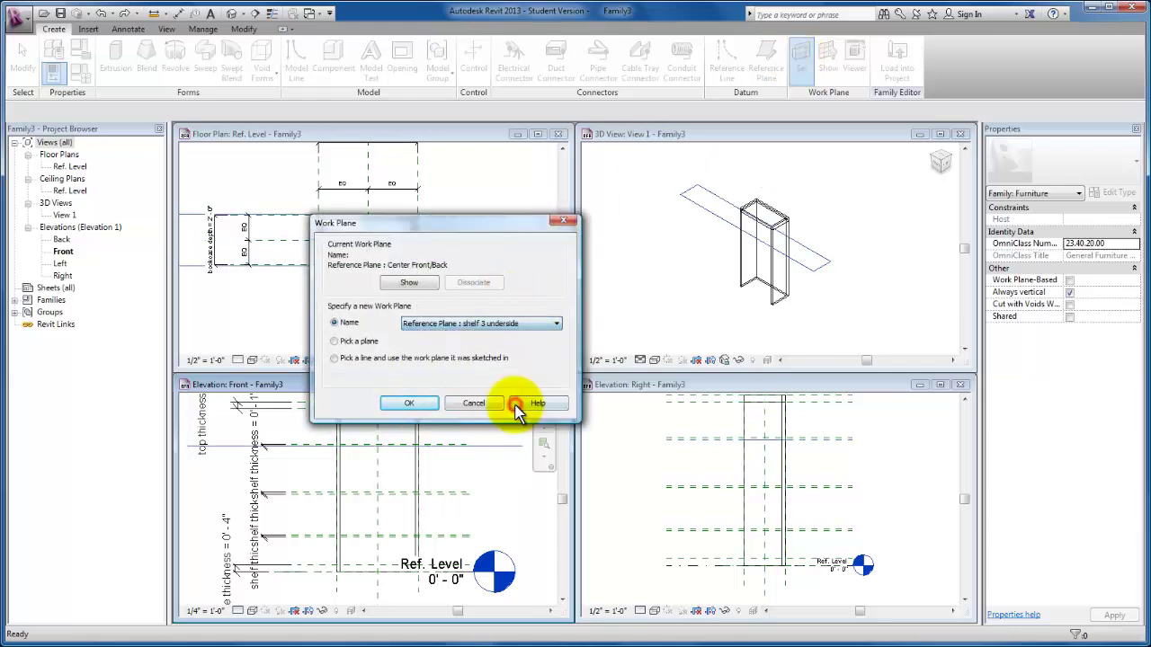
{"action": "left_click", "coordinate": [421, 405]}
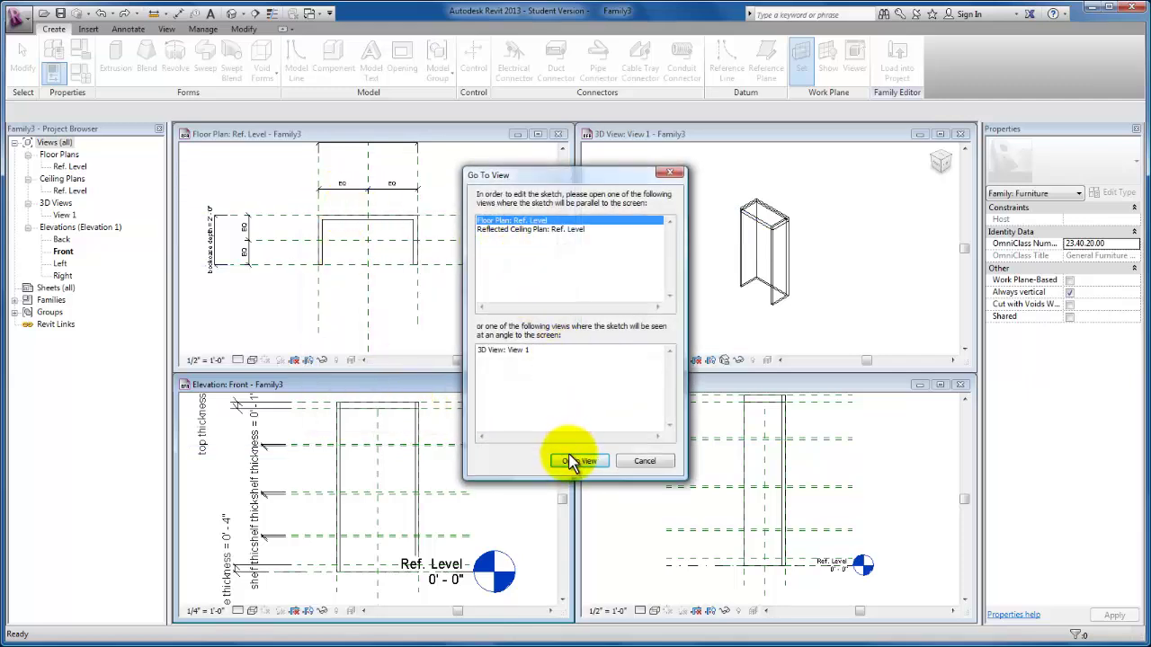
{"action": "left_click", "coordinate": [576, 461]}
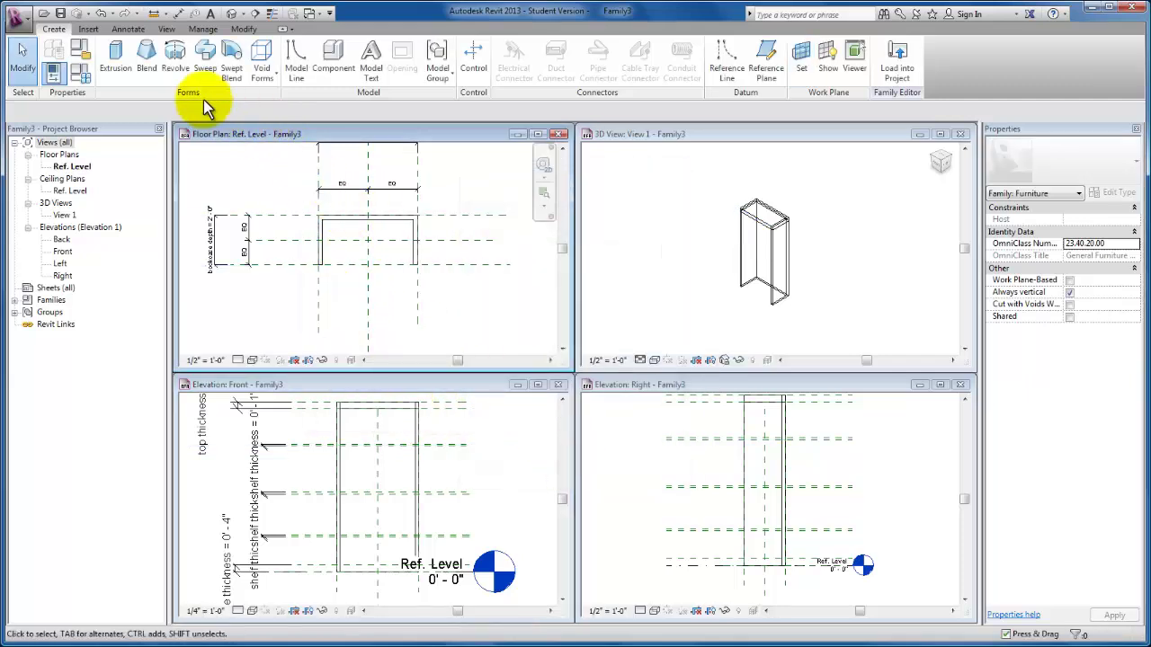
Extrude a 3'-8" by 1'-10" rectangle inside the side and back panels for shelf 3, with all four edges locked and a depth of 6"
{"action": "left_click", "coordinate": [117, 61]}
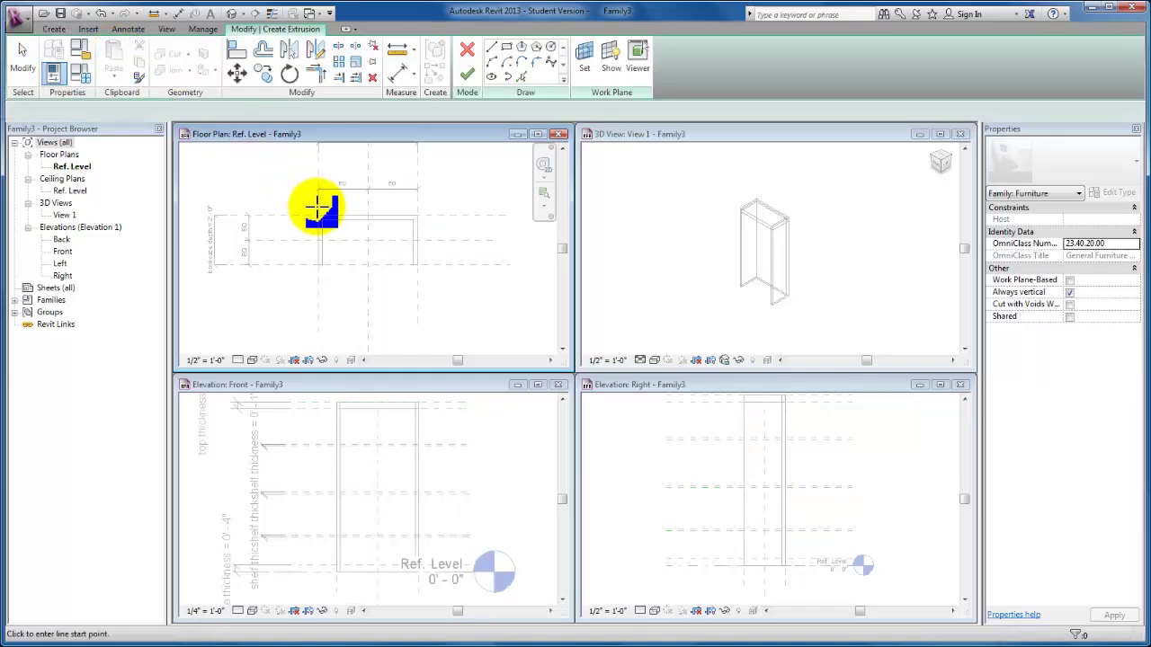
{"action": "left_click", "coordinate": [507, 47]}
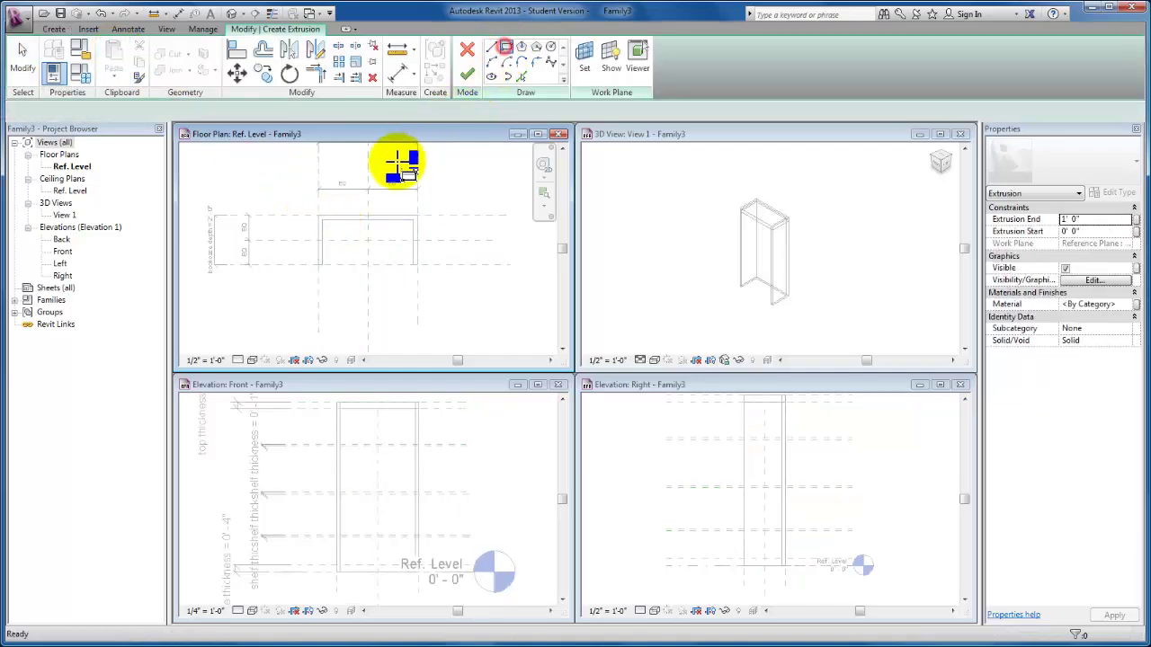
{"action": "left_click", "coordinate": [322, 220]}
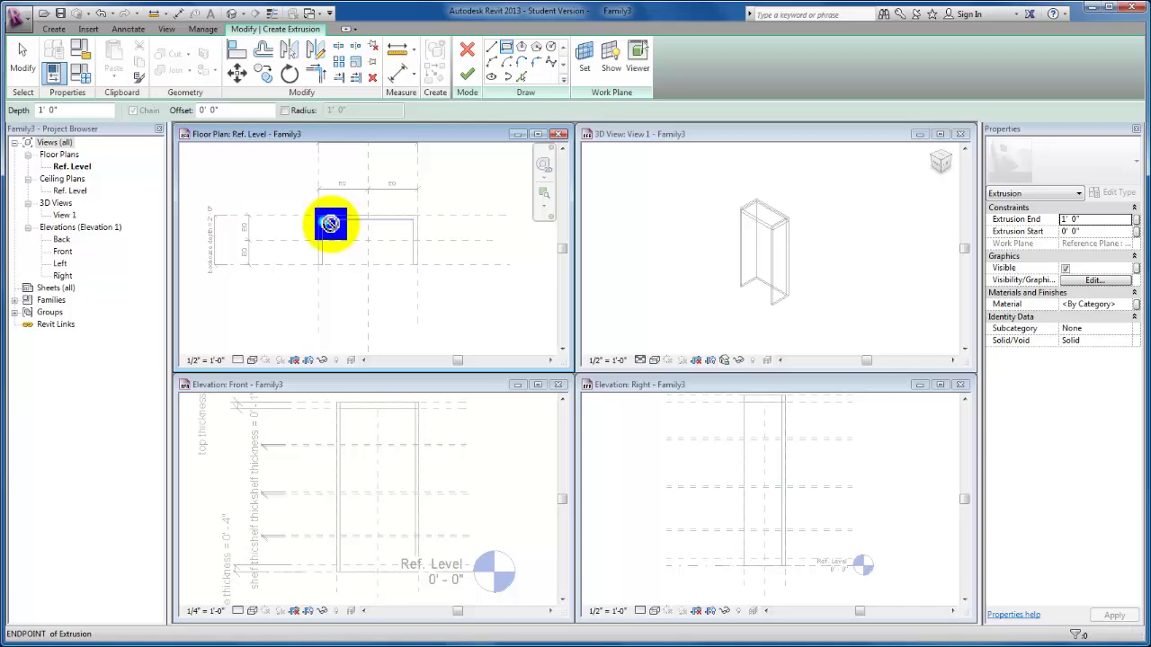
{"action": "left_click", "coordinate": [411, 264]}
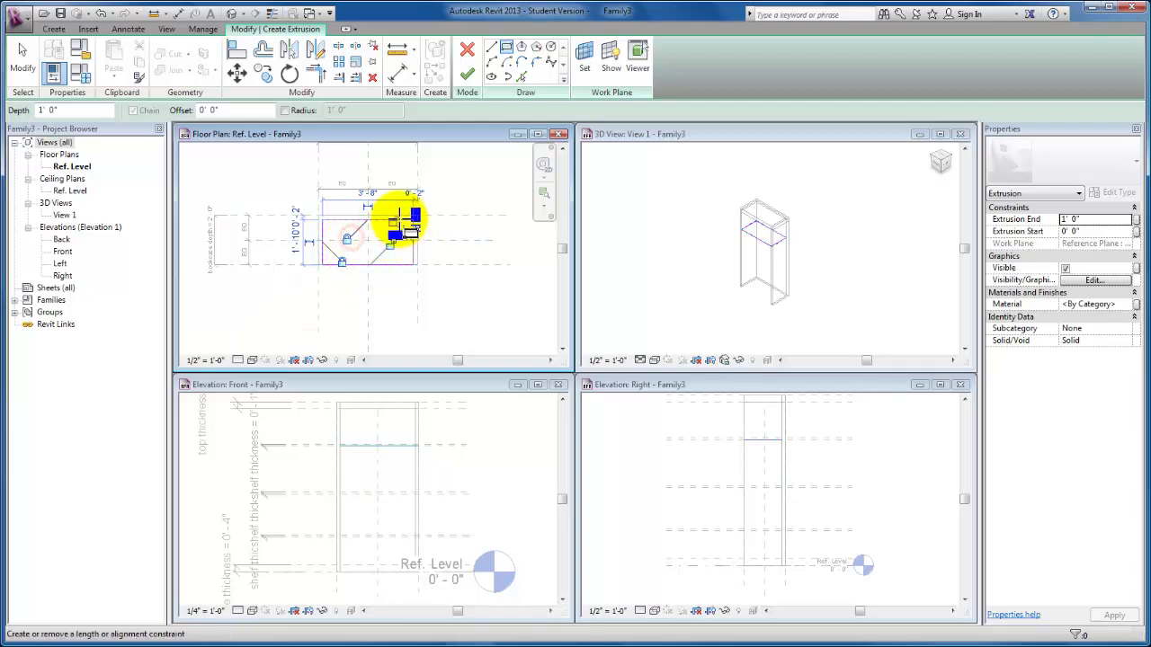
{"action": "left_click", "coordinate": [391, 235]}
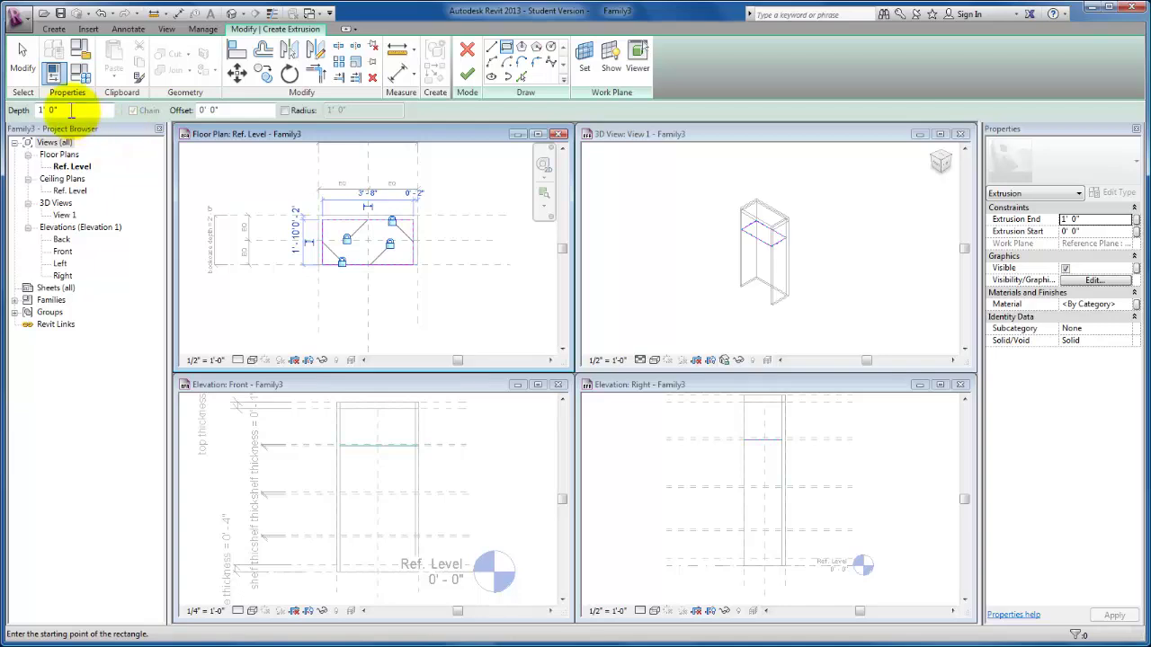
{"action": "left_click_drag", "start_coordinate": [71, 110], "coordinate": [32, 110]}
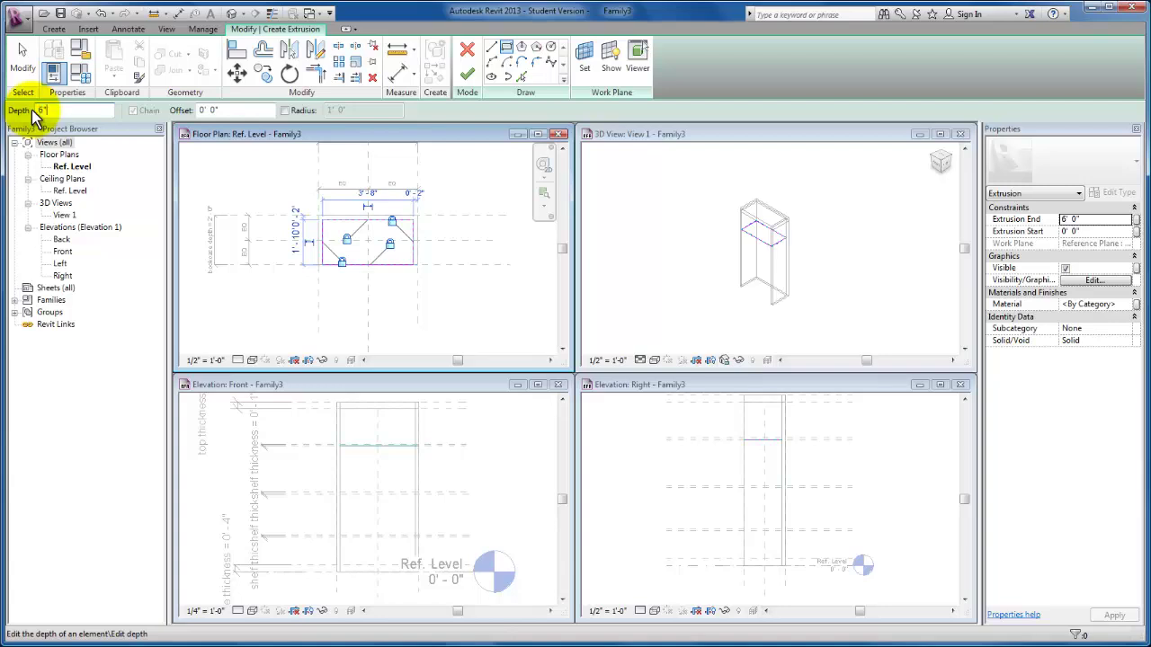
{"action": "left_click", "coordinate": [467, 75]}
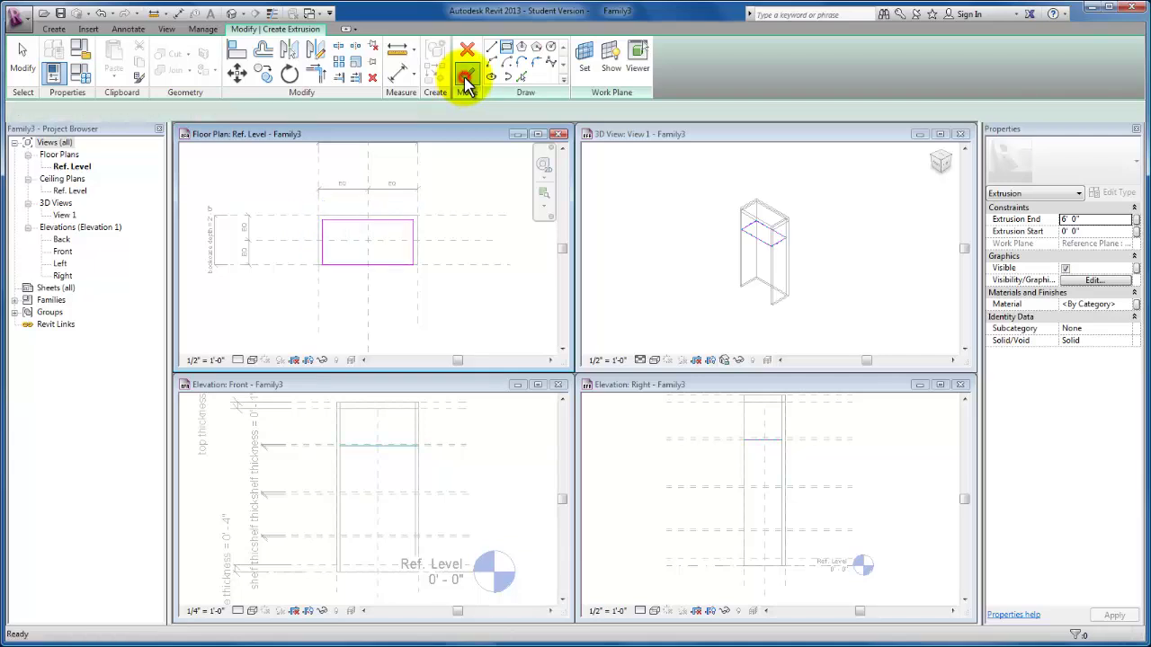
Lower the upper face of the shelf 3 extrusion to the "shelf 3 topside" reference plane in the front elevation and lock it there
{"action": "left_click", "coordinate": [386, 438]}
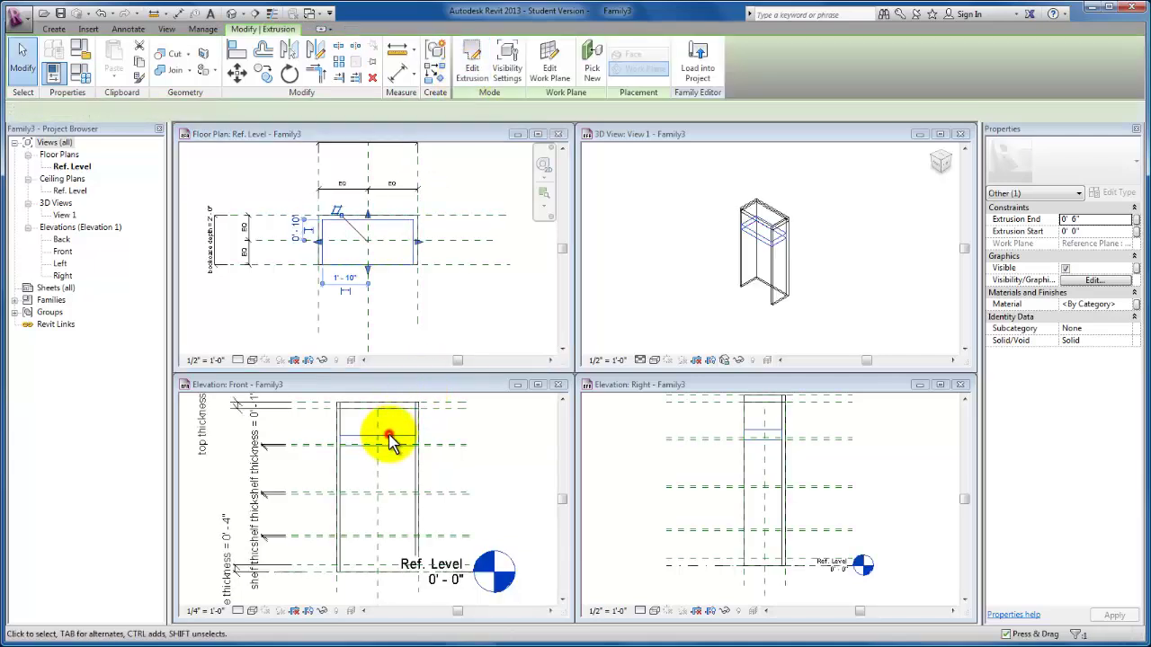
{"action": "left_click_drag", "start_coordinate": [378, 438], "coordinate": [443, 444]}
{"action": "scroll", "coordinate": [404, 444], "scroll_direction": "up", "scroll_amount": 3}
{"action": "scroll", "coordinate": [393, 447], "scroll_direction": "up", "scroll_amount": 1}
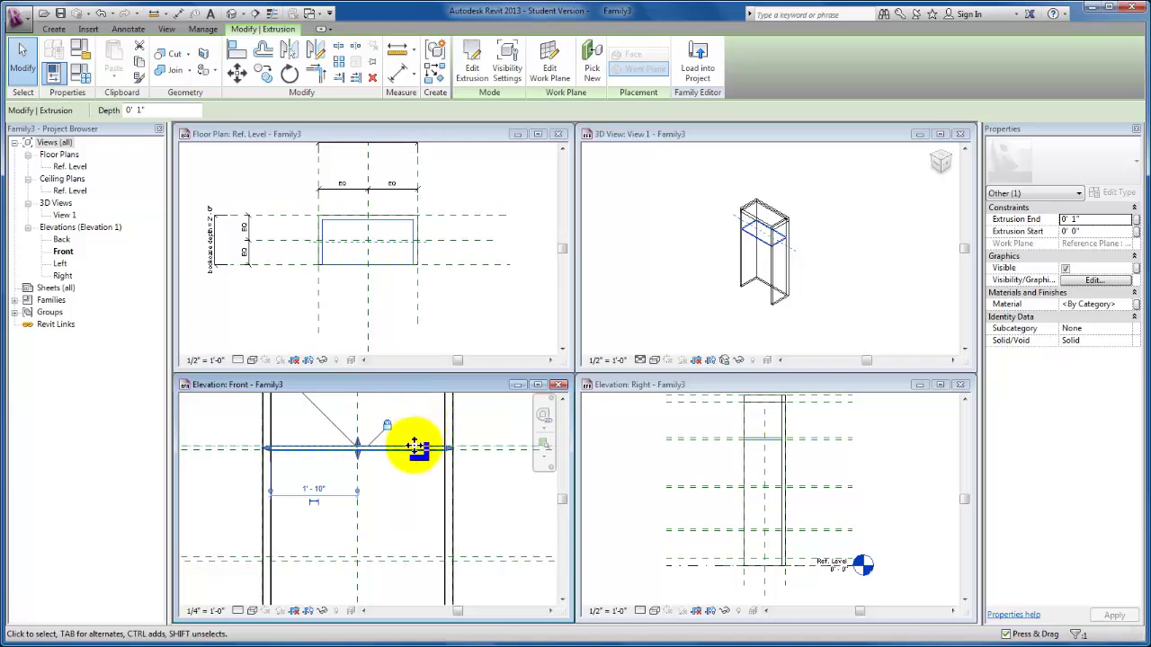
{"action": "left_click", "coordinate": [403, 487]}
{"action": "scroll", "coordinate": [403, 490], "scroll_direction": "down", "scroll_amount": 2}
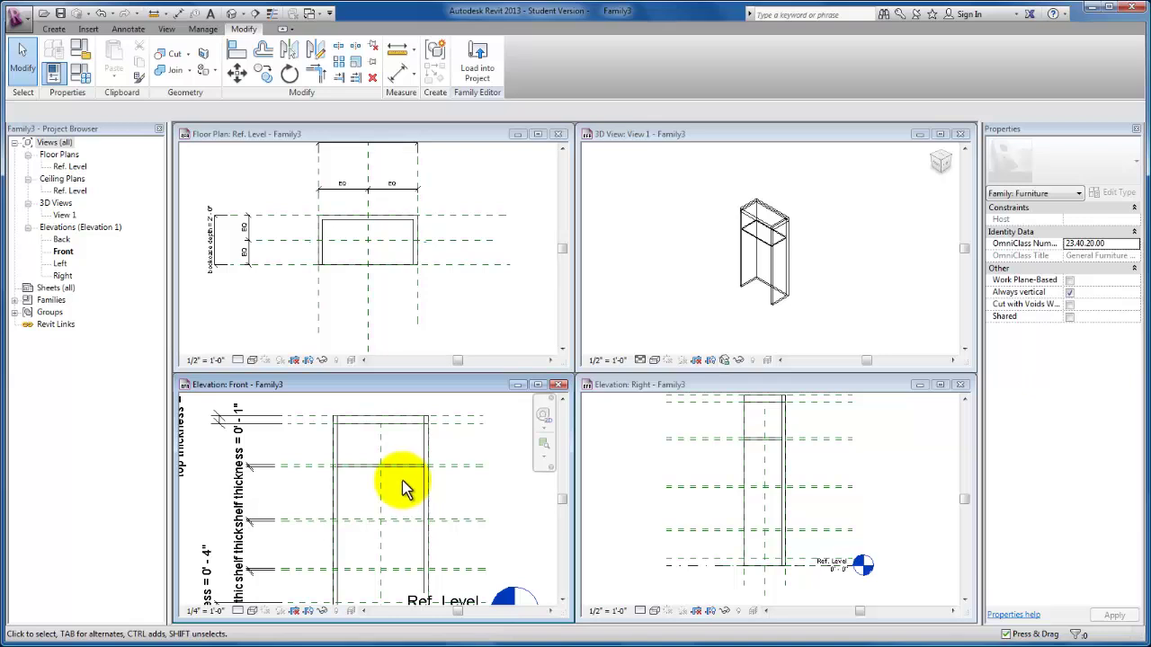
Set the work plane to the reference plane "shelf 2 underside" and open the Ref. Level floor plan for sketching
{"action": "left_click", "coordinate": [54, 29]}
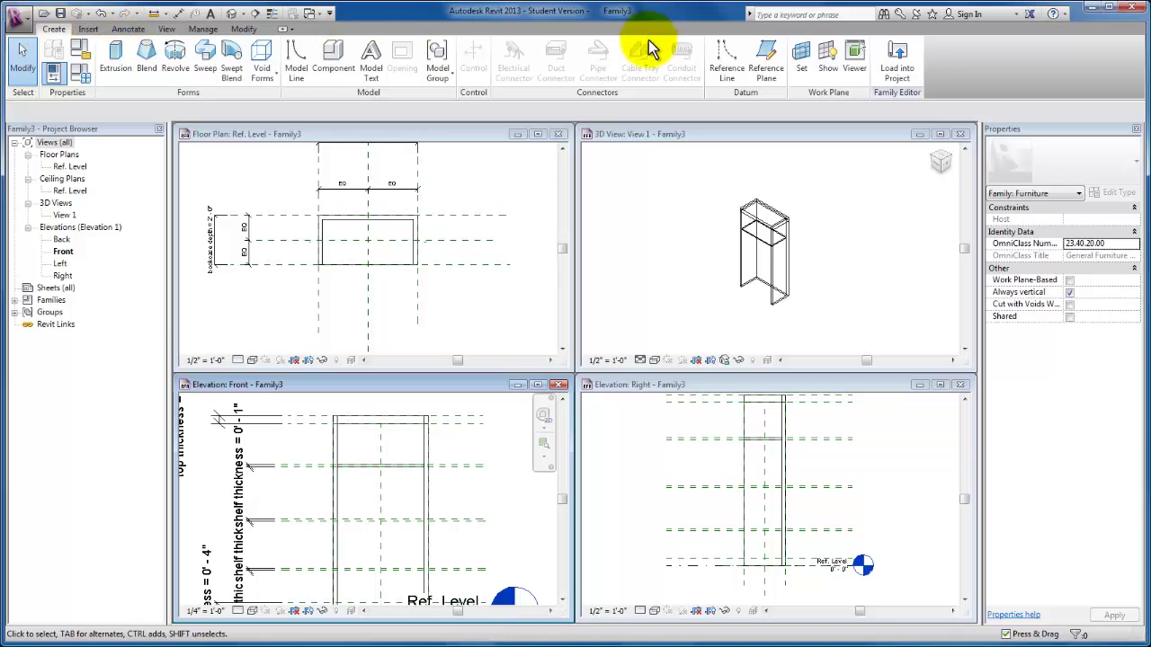
{"action": "left_click", "coordinate": [803, 72]}
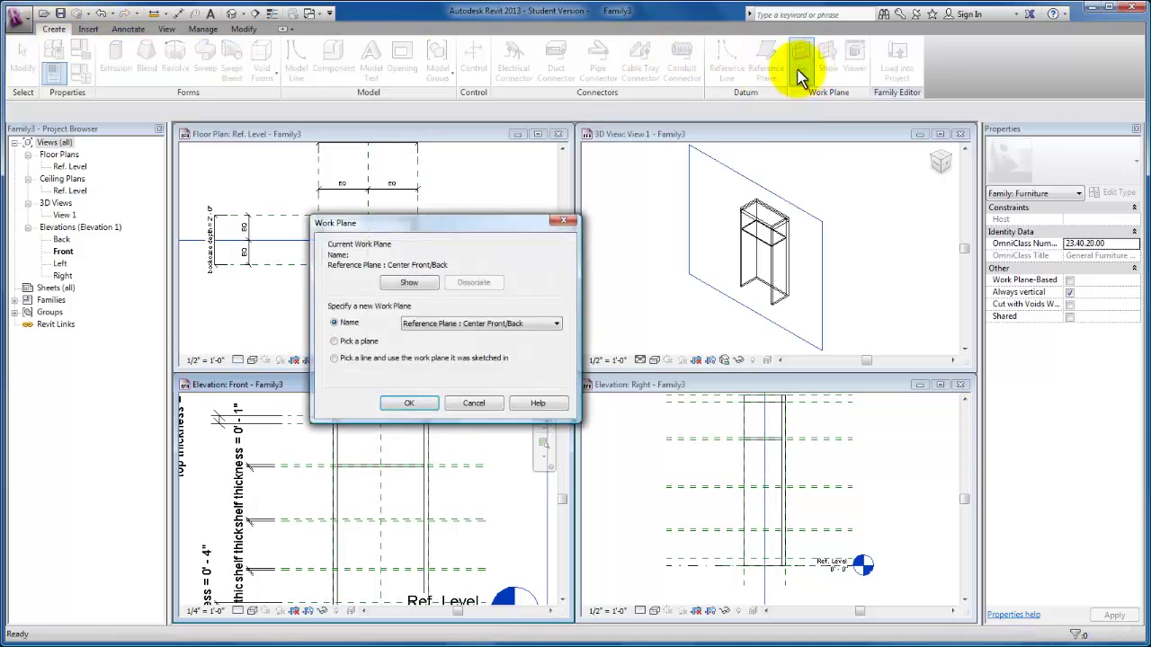
{"action": "left_click", "coordinate": [514, 324]}
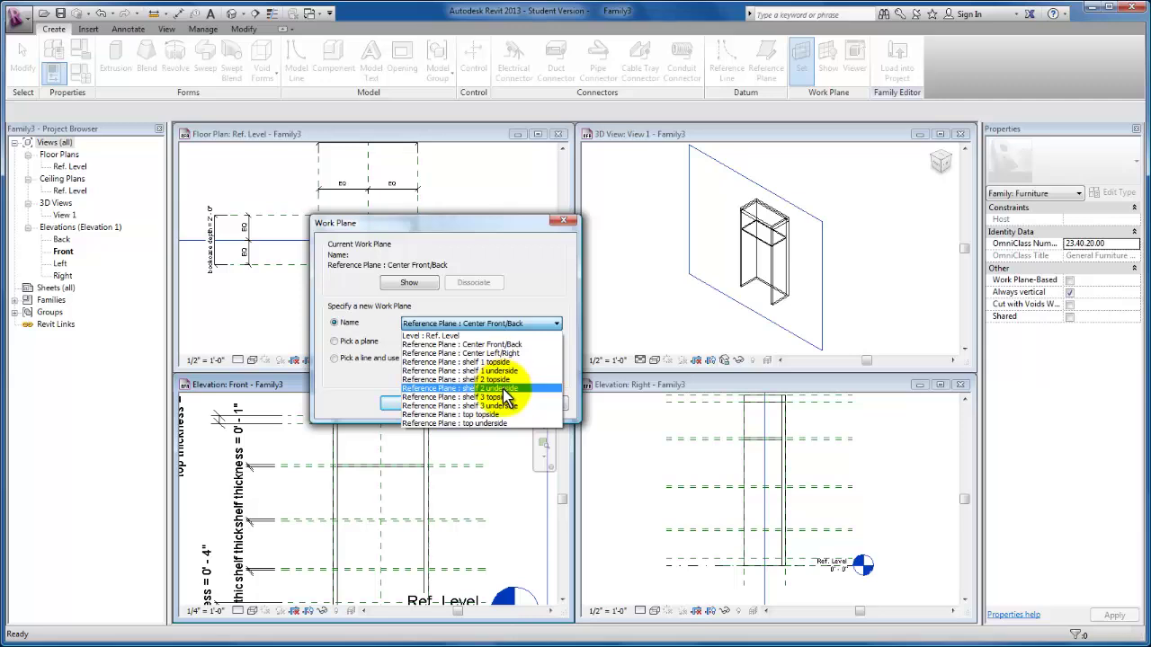
{"action": "left_click", "coordinate": [506, 395]}
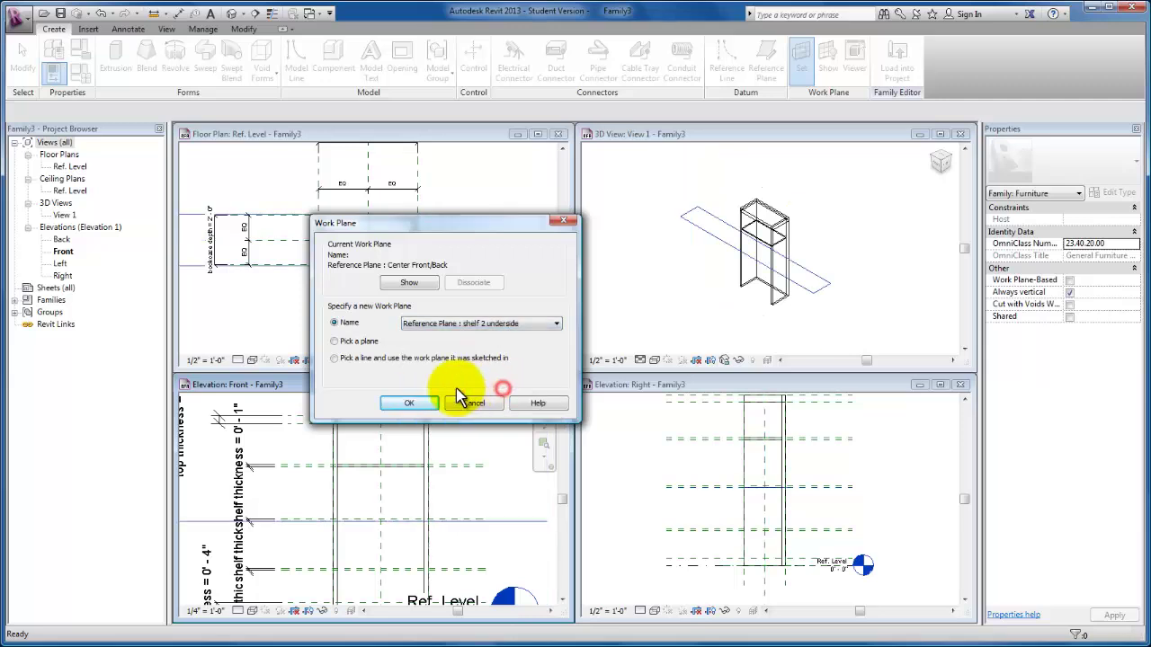
{"action": "left_click", "coordinate": [403, 403]}
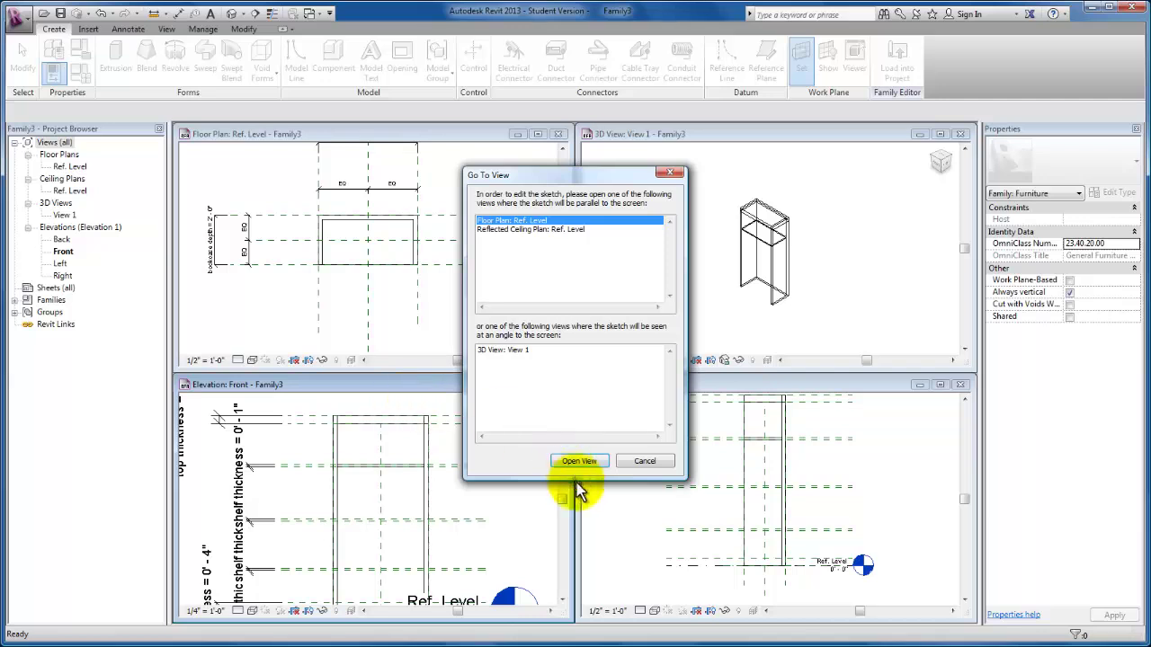
{"action": "left_click", "coordinate": [576, 462]}
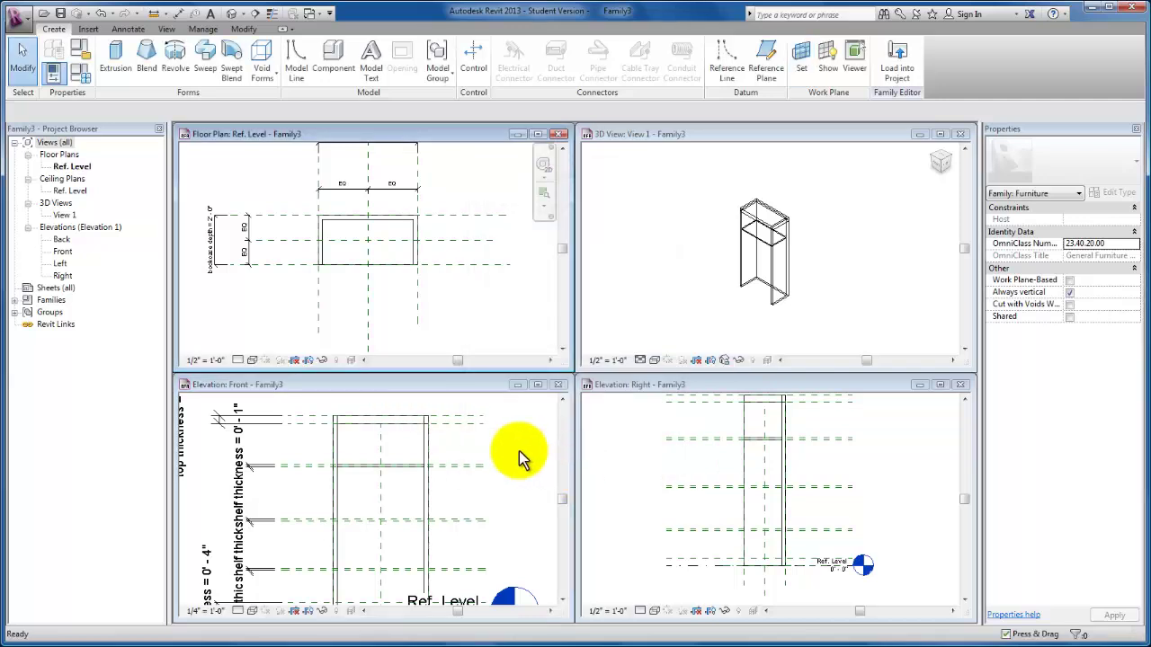
Extrude a 3'-8" by 1'-10" rectangle inside the panels for shelf 2, with its edges locked in plan and a depth of 6"
{"action": "left_click", "coordinate": [117, 61]}
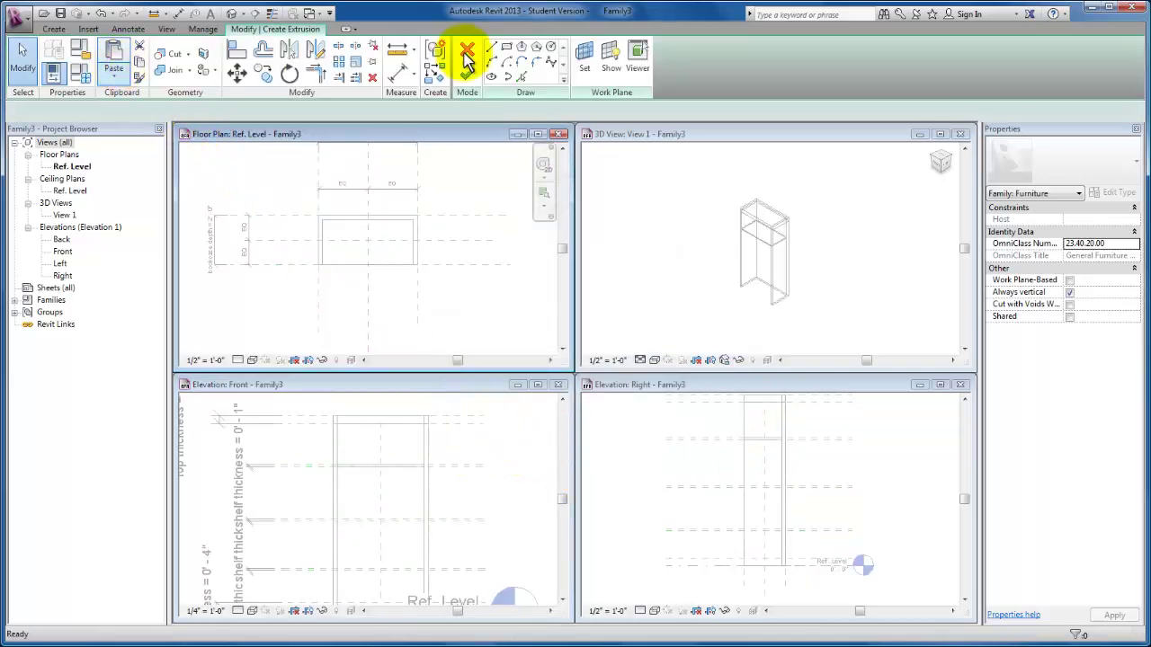
{"action": "left_click", "coordinate": [507, 49]}
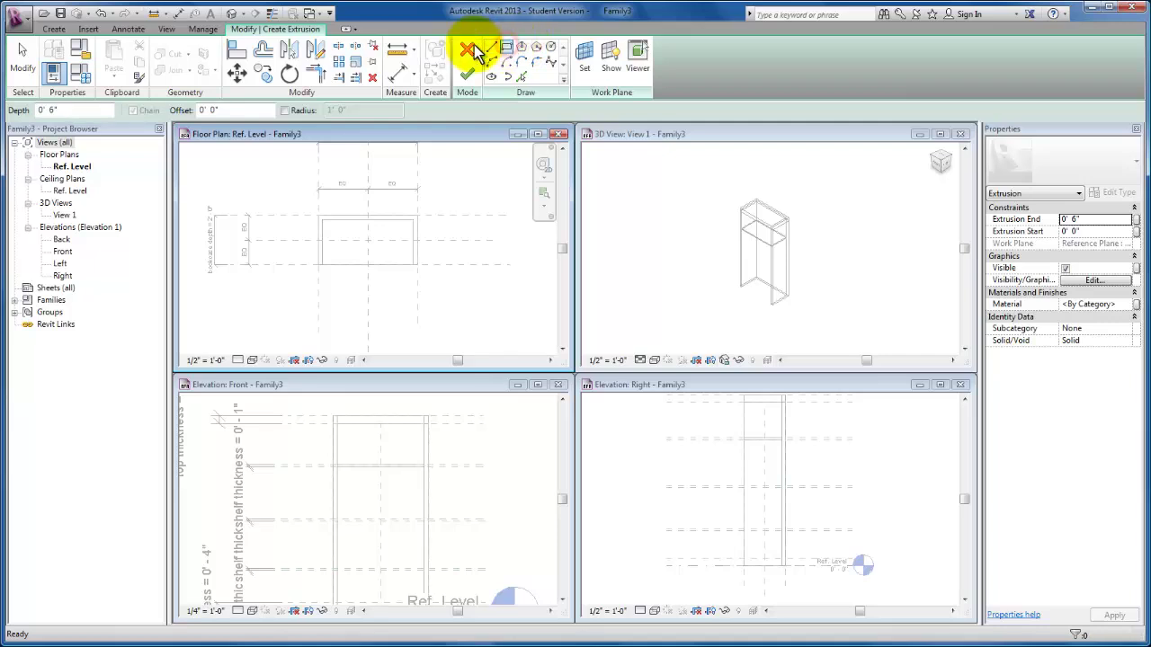
{"action": "left_click", "coordinate": [322, 219]}
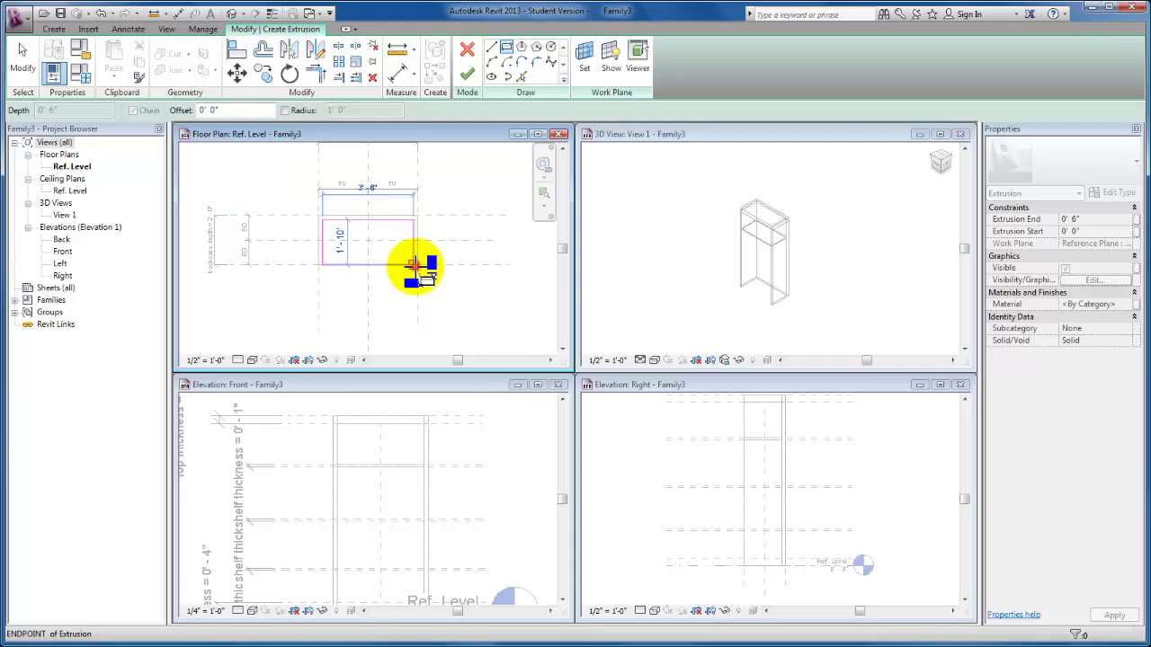
{"action": "left_click", "coordinate": [414, 264]}
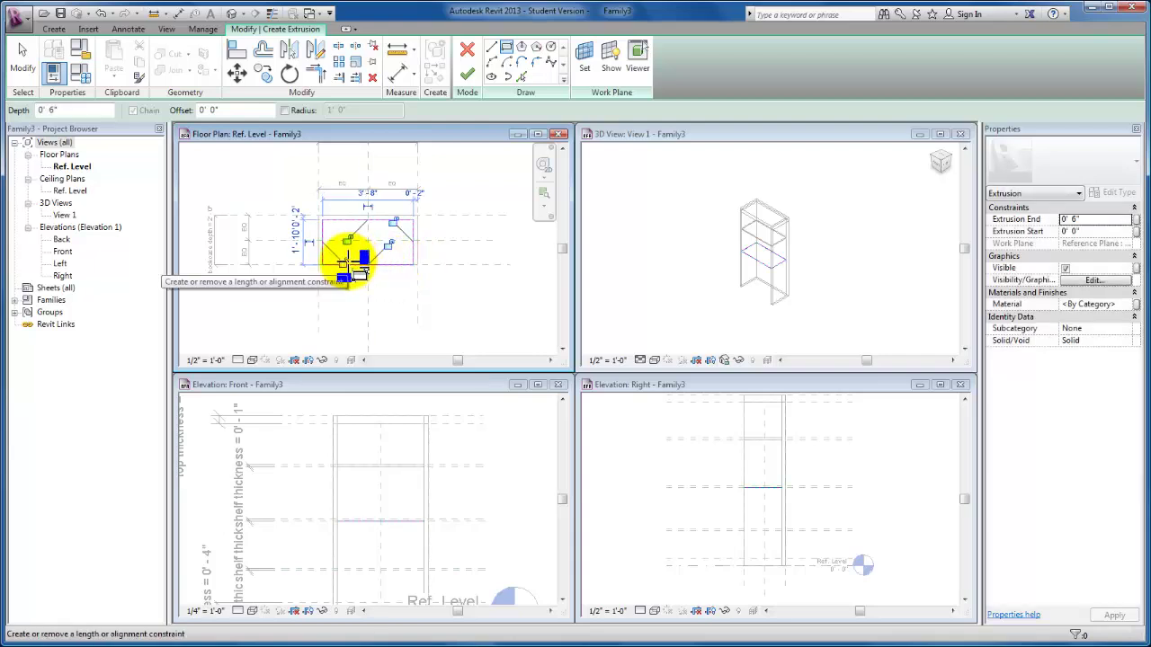
{"action": "left_click", "coordinate": [395, 220]}
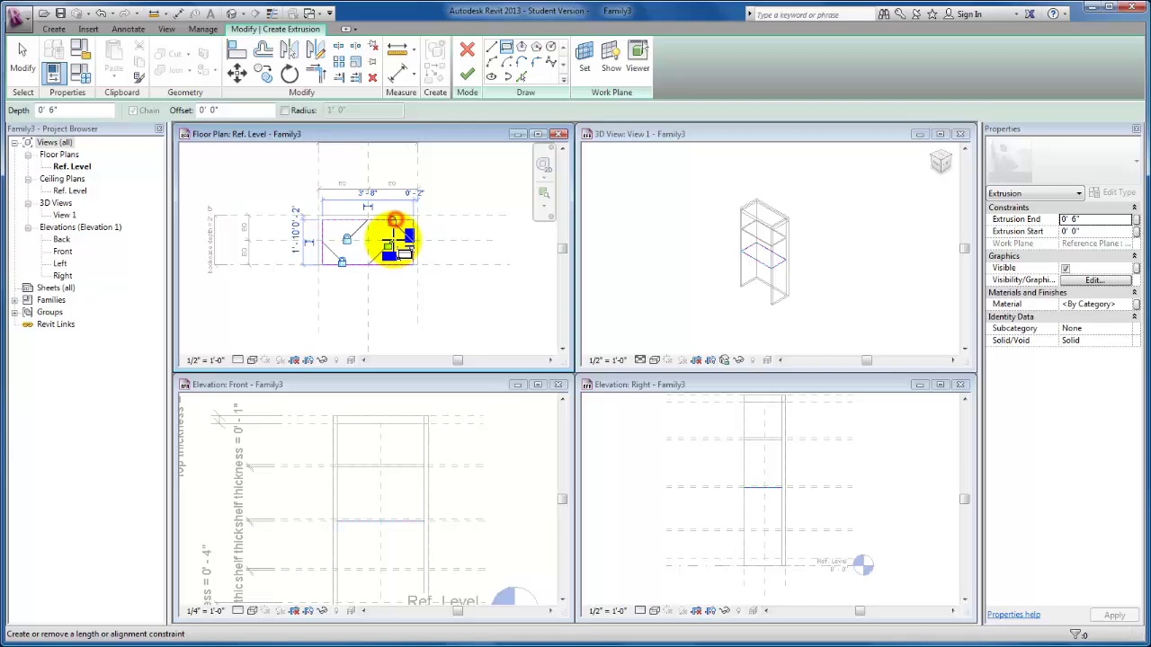
{"action": "left_click", "coordinate": [467, 73]}
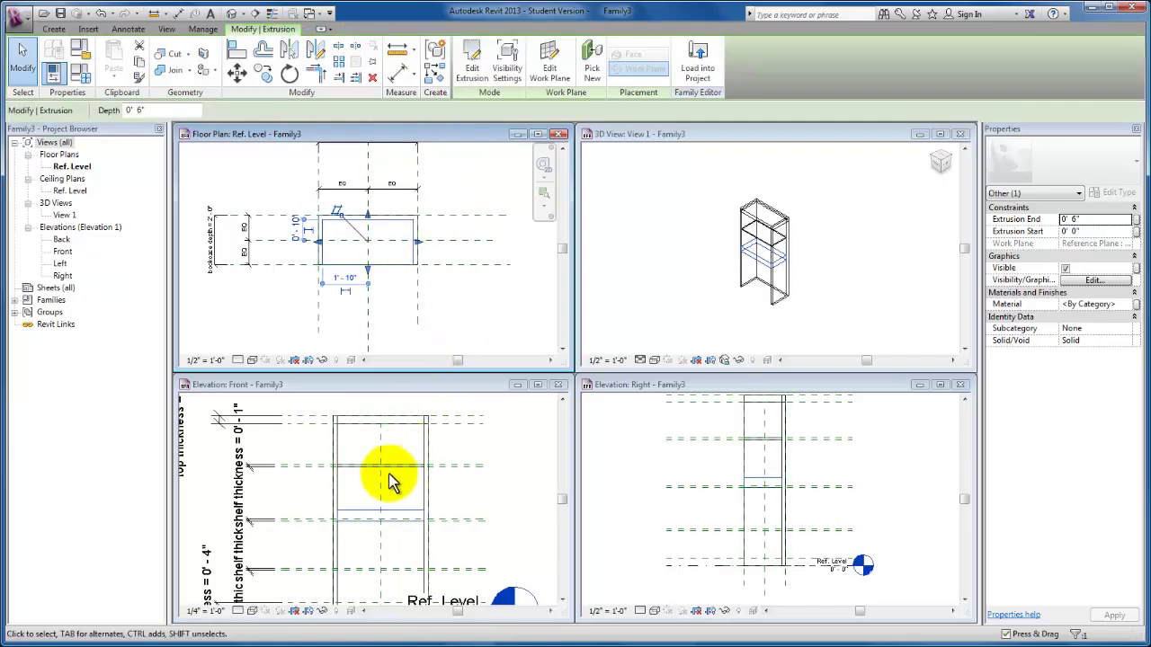
Lower the upper face of the shelf 2 extrusion to the "shelf 2 topside" reference plane in the front elevation and lock it there
{"action": "left_click", "coordinate": [390, 509]}
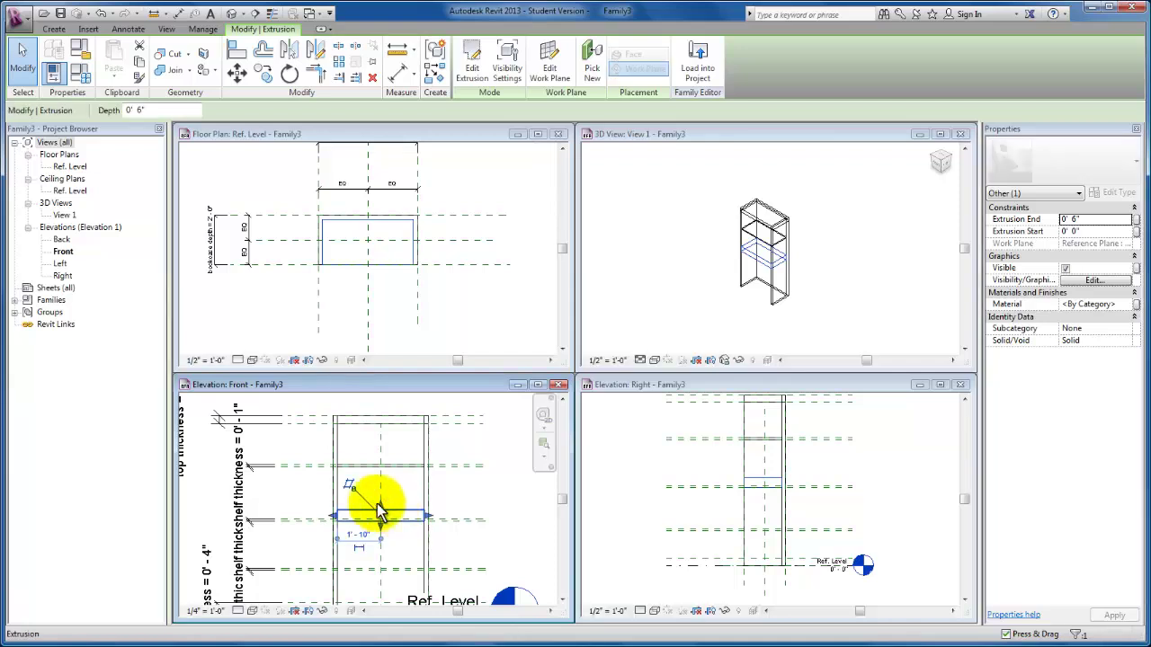
{"action": "left_click_drag", "start_coordinate": [380, 522], "coordinate": [385, 520]}
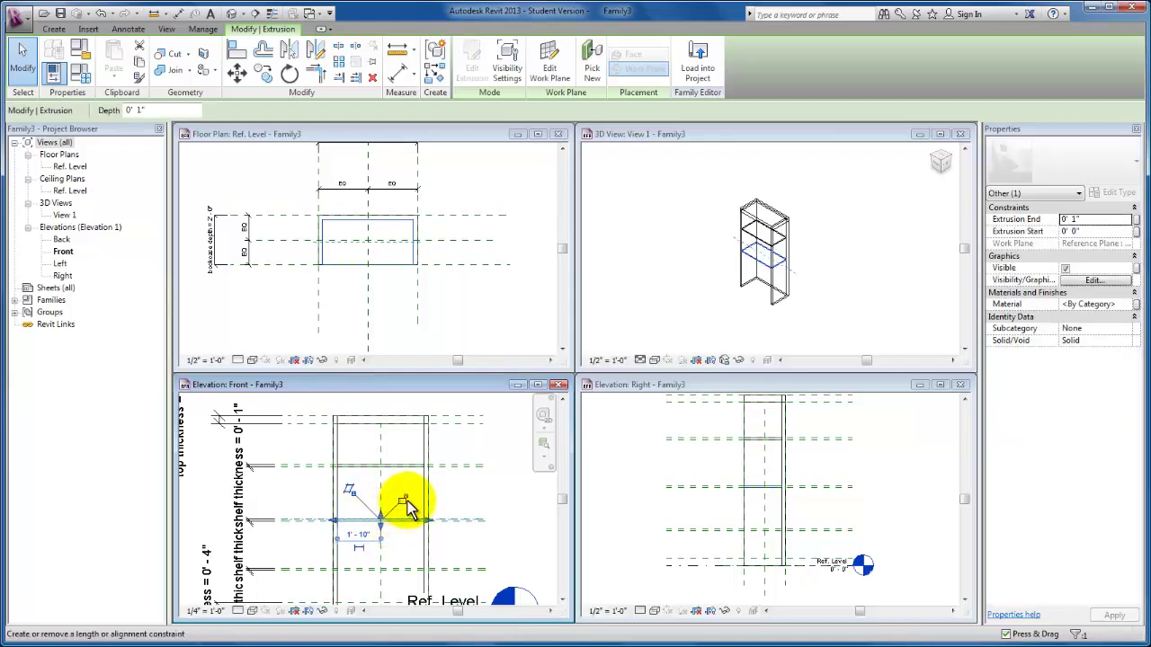
{"action": "left_click", "coordinate": [462, 493]}
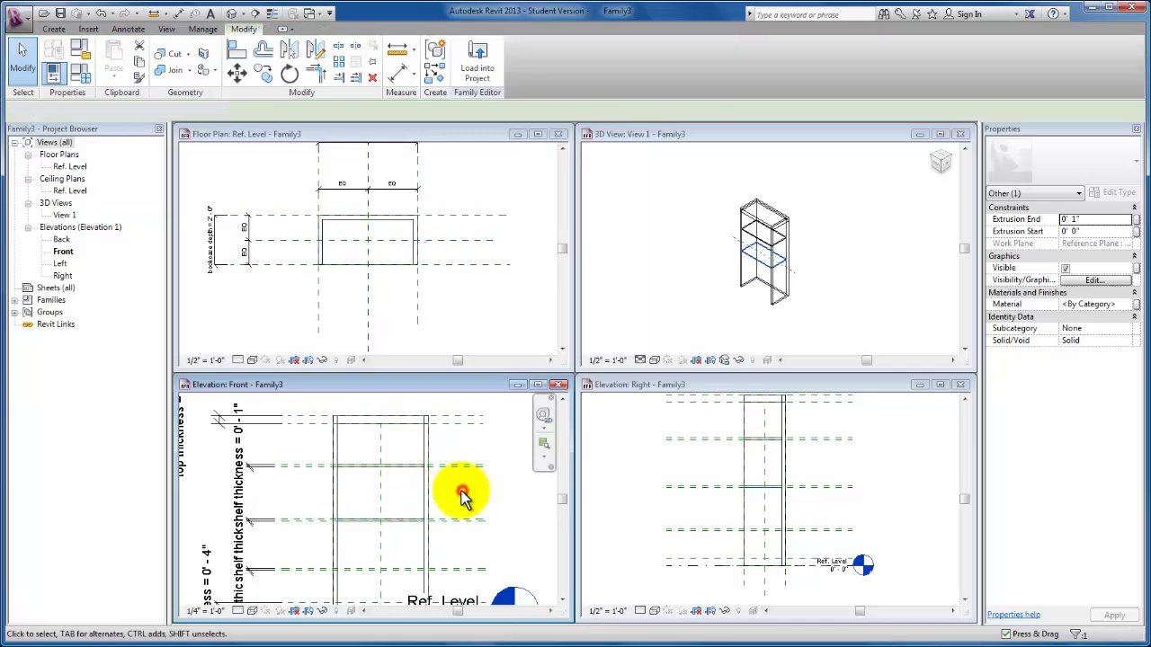
Activate the Ref. Level floor plan and set its work plane to the reference plane "shelf 1 underside"
{"action": "middle_click_drag", "start_coordinate": [411, 534], "coordinate": [424, 460]}
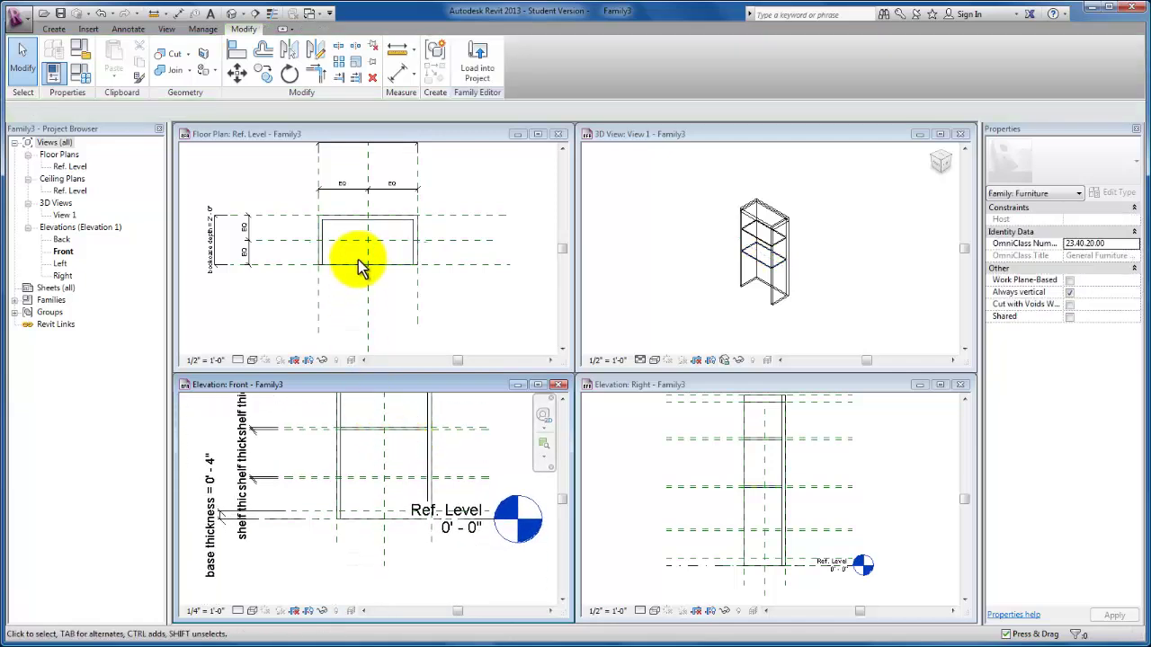
{"action": "left_click", "coordinate": [249, 198]}
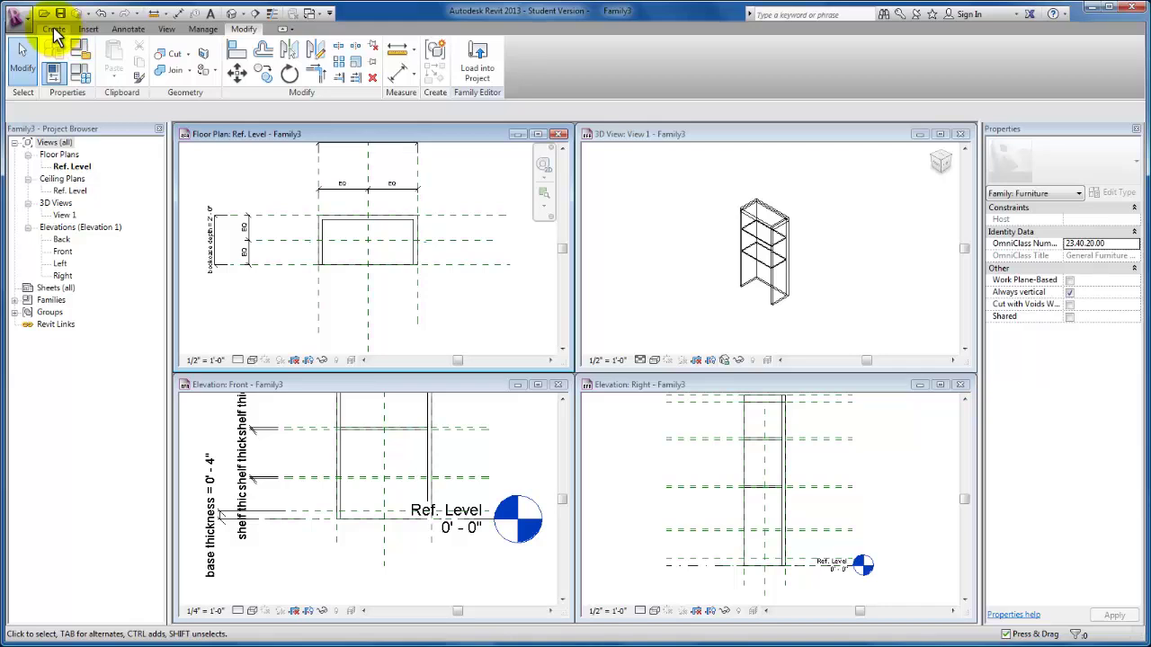
{"action": "left_click", "coordinate": [54, 31]}
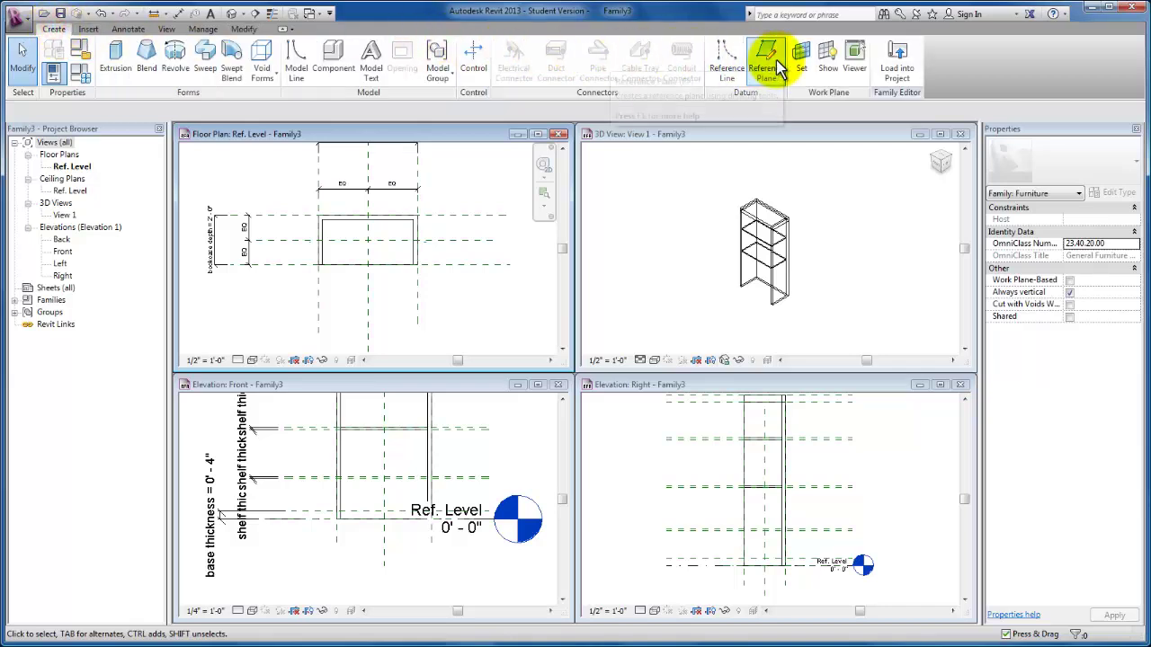
{"action": "left_click", "coordinate": [803, 59]}
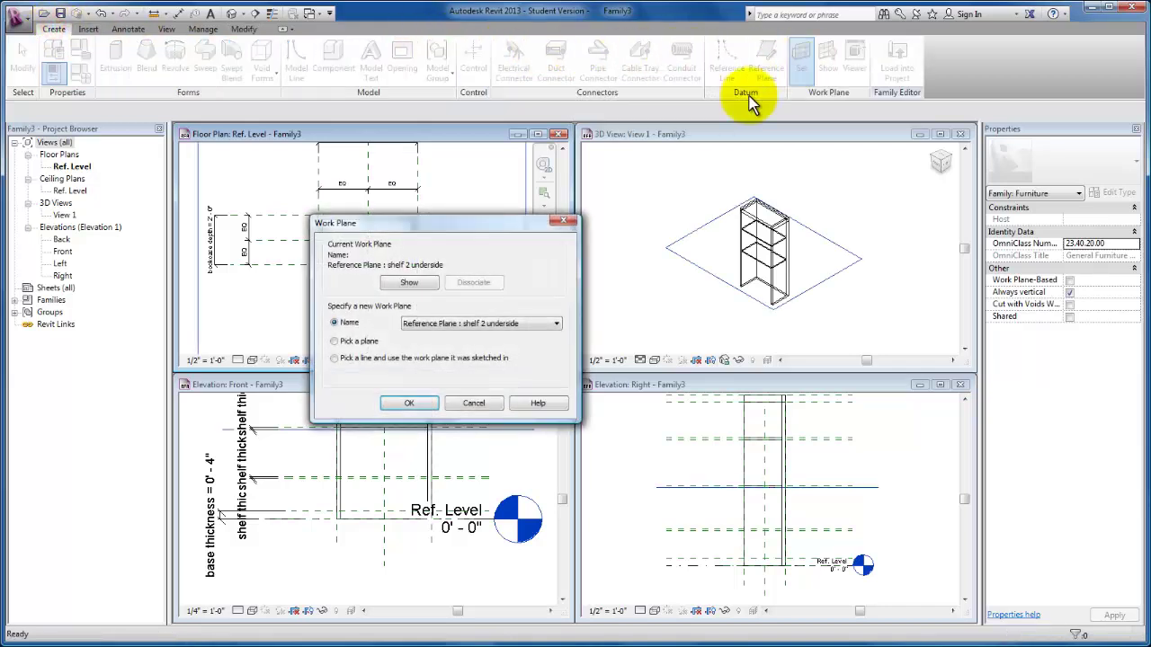
{"action": "left_click", "coordinate": [528, 326]}
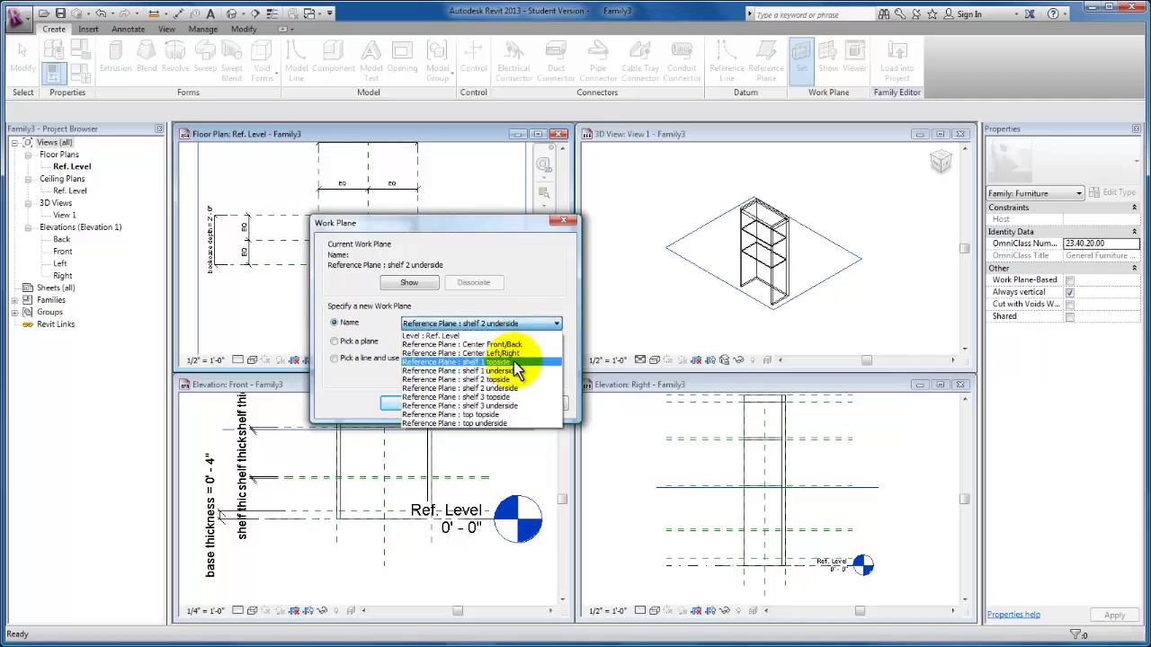
{"action": "left_click", "coordinate": [510, 371]}
{"action": "left_click", "coordinate": [411, 403]}
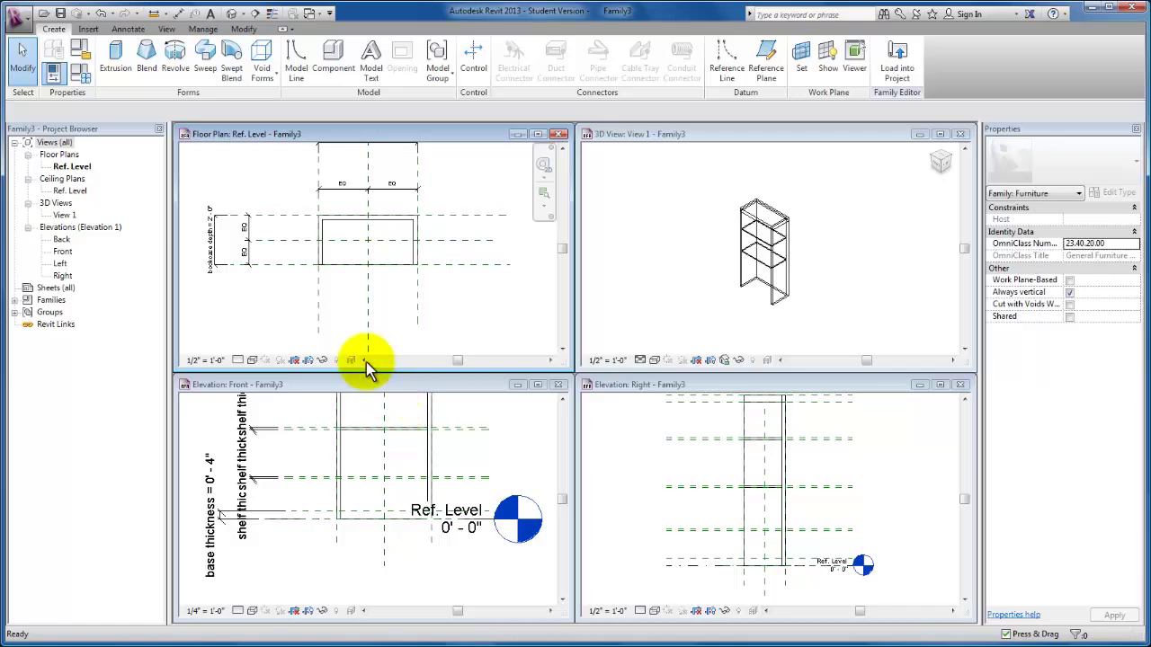
Extrude a 3'-8" by 1'-10" rectangle inside the panels for shelf 1, with its edges locked in plan and a depth of 6"
{"action": "left_click", "coordinate": [116, 64]}
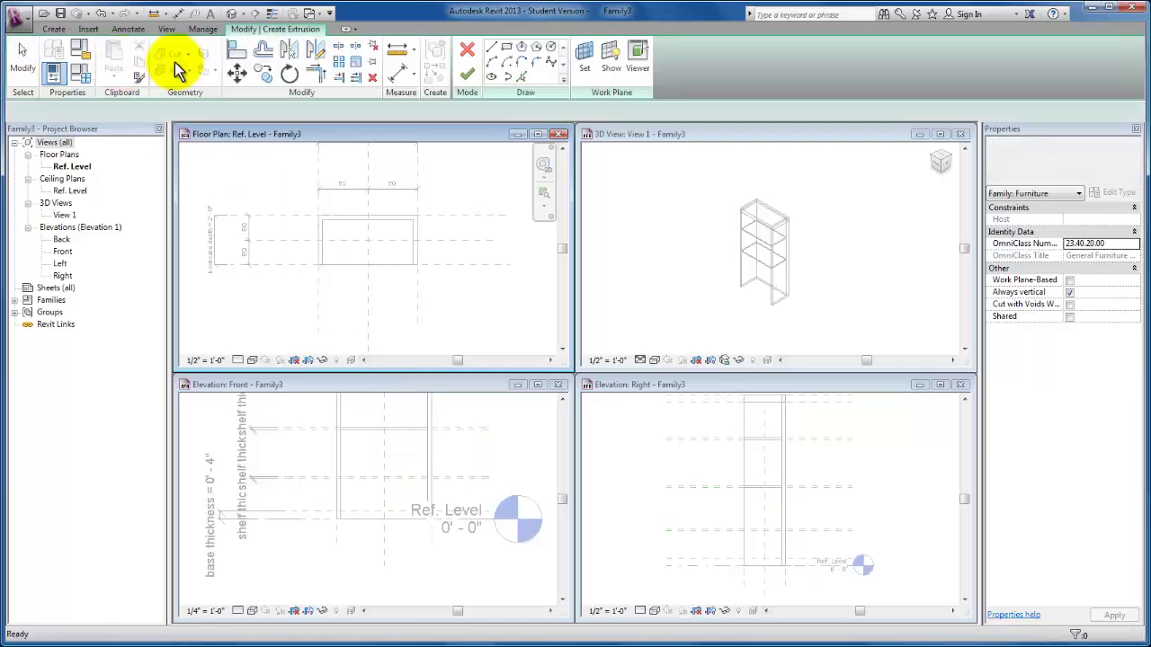
{"action": "left_click", "coordinate": [507, 51]}
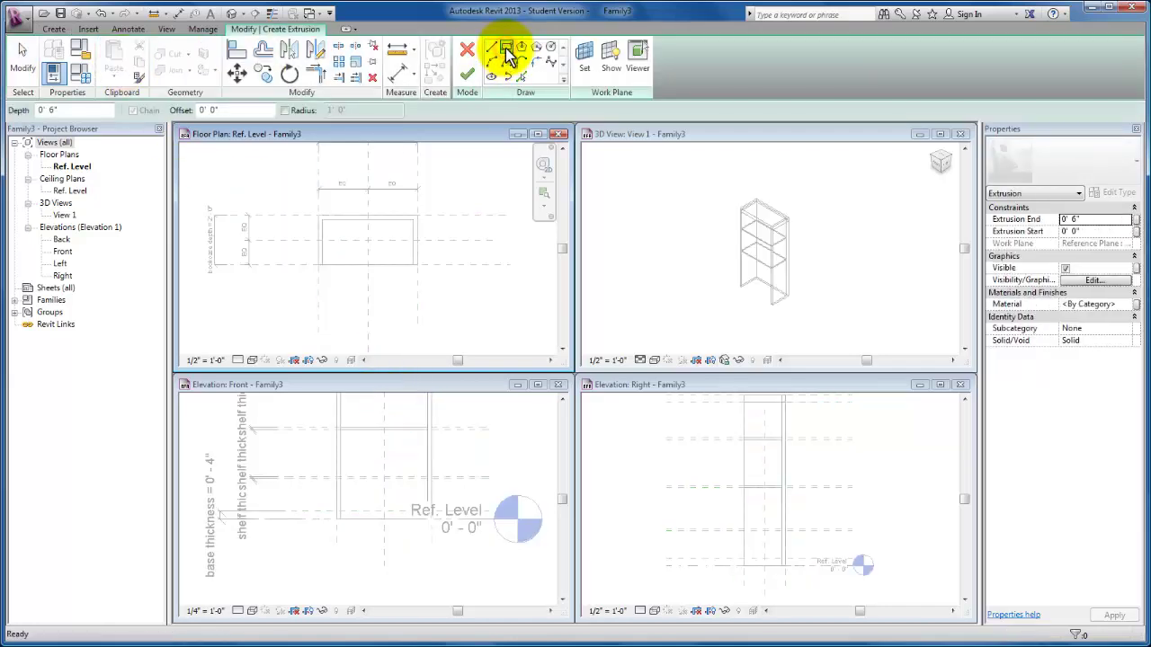
{"action": "left_click", "coordinate": [322, 220]}
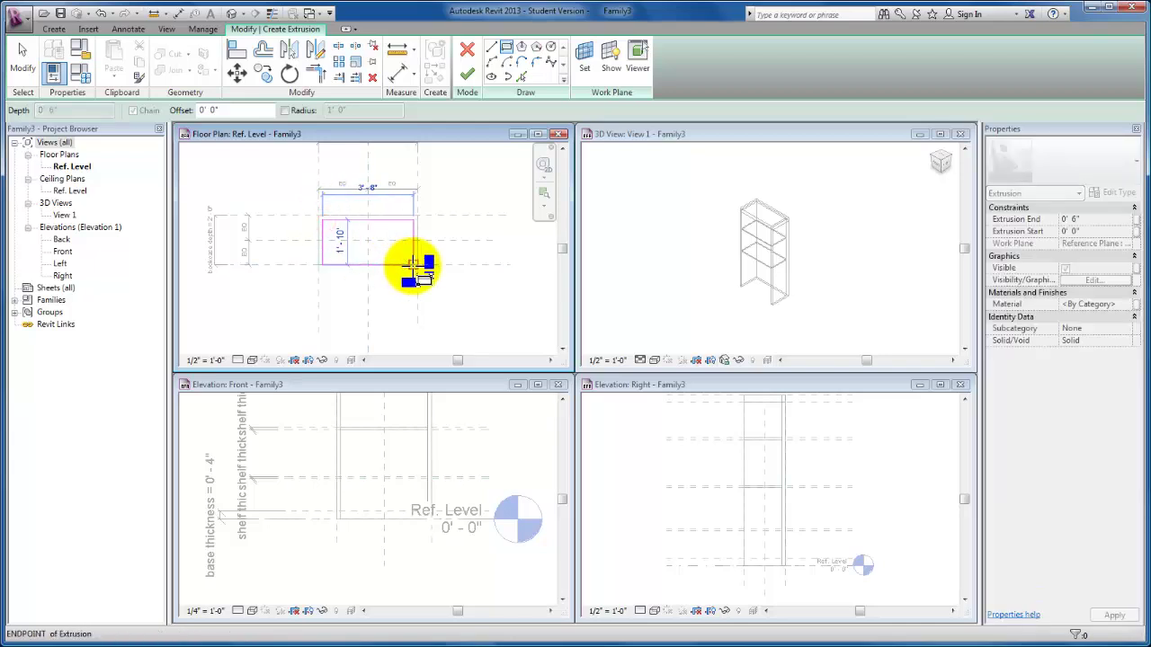
{"action": "left_click", "coordinate": [413, 265]}
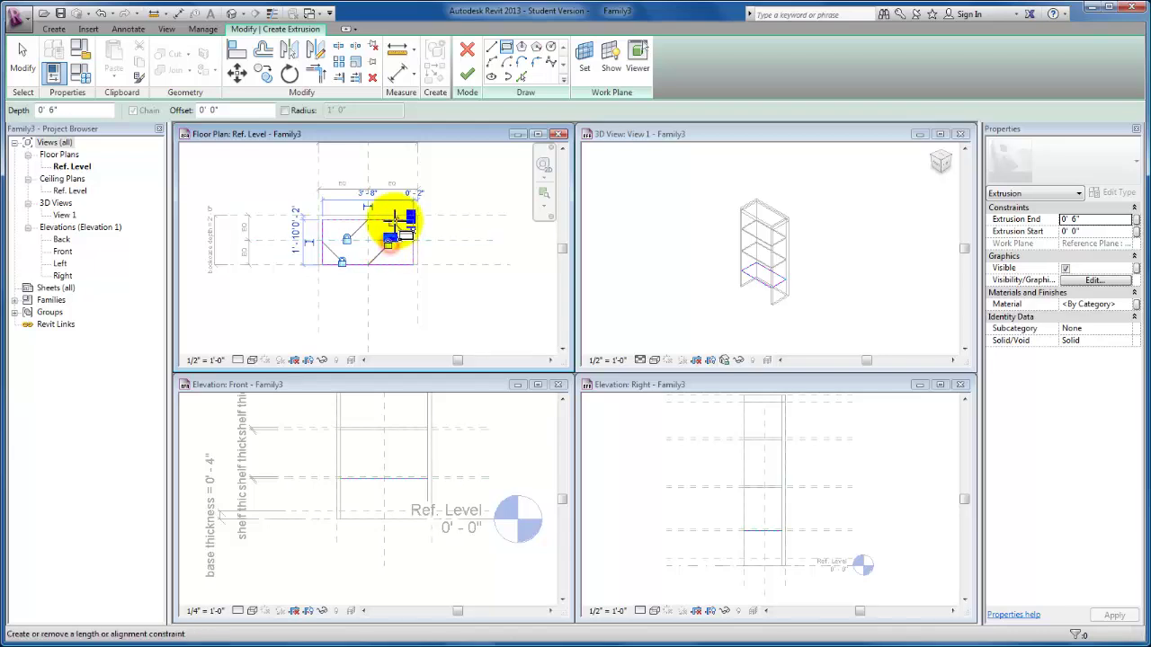
{"action": "left_click", "coordinate": [467, 76]}
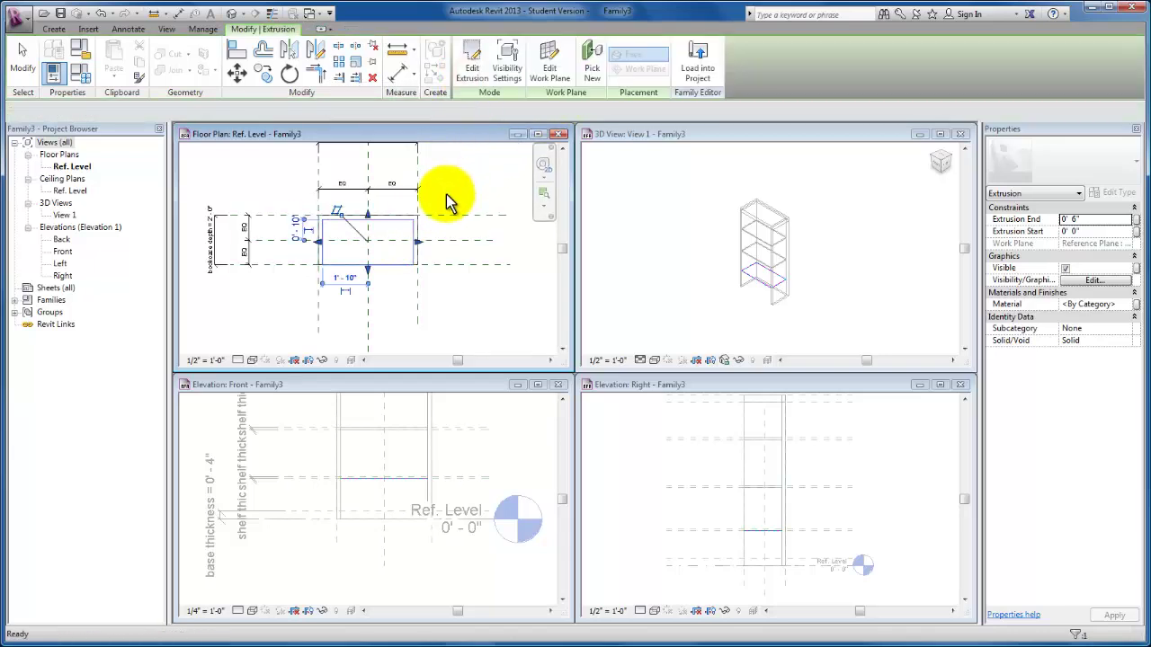
Lower the upper face of the shelf 1 extrusion to the "shelf 1 topside" reference plane in the front elevation and lock it there
{"action": "left_click", "coordinate": [408, 469]}
{"action": "left_click", "coordinate": [405, 472]}
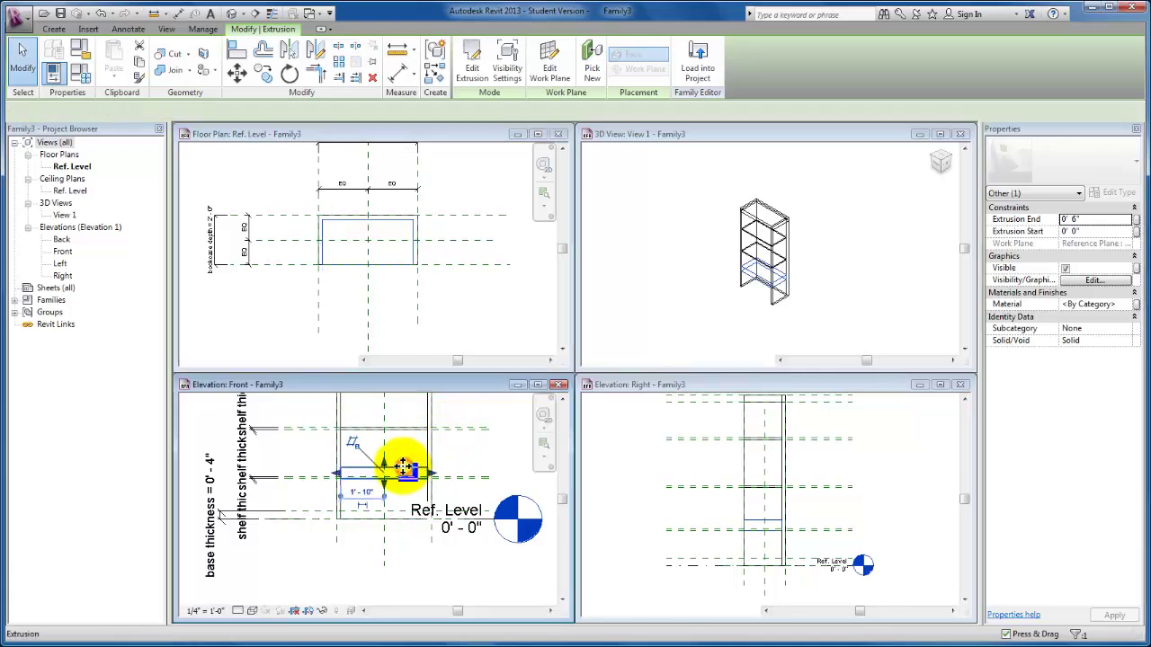
{"action": "mouse_move", "coordinate": [380, 471]}
{"action": "left_mouse_down"}
{"action": "mouse_move", "coordinate": [393, 480]}
{"action": "mouse_move", "coordinate": [393, 467]}
{"action": "left_mouse_up"}
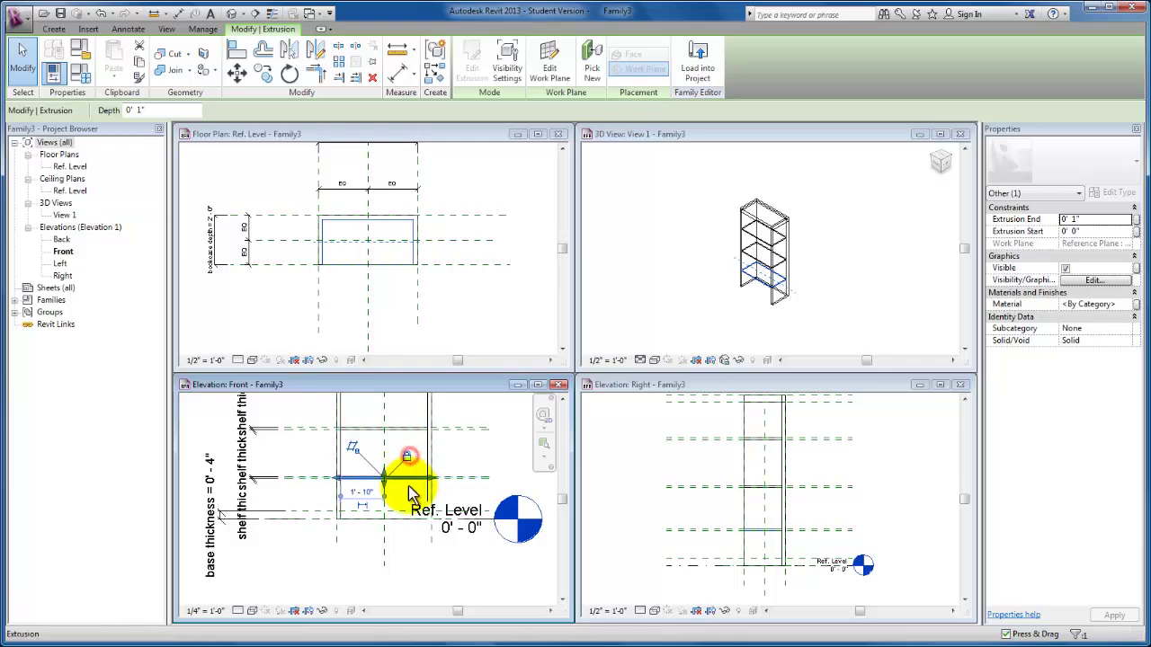
{"action": "left_click", "coordinate": [444, 453]}
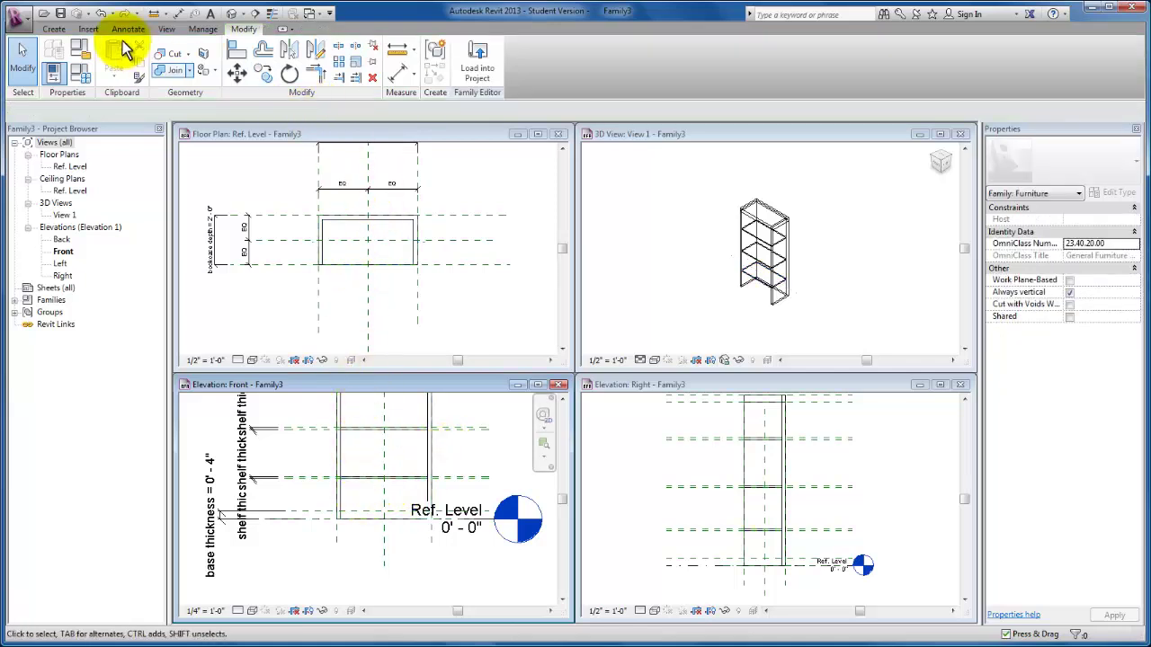
Set the work plane to "Level : Ref. Level" and open the Ref. Level floor plan for sketching
{"action": "left_click", "coordinate": [56, 30]}
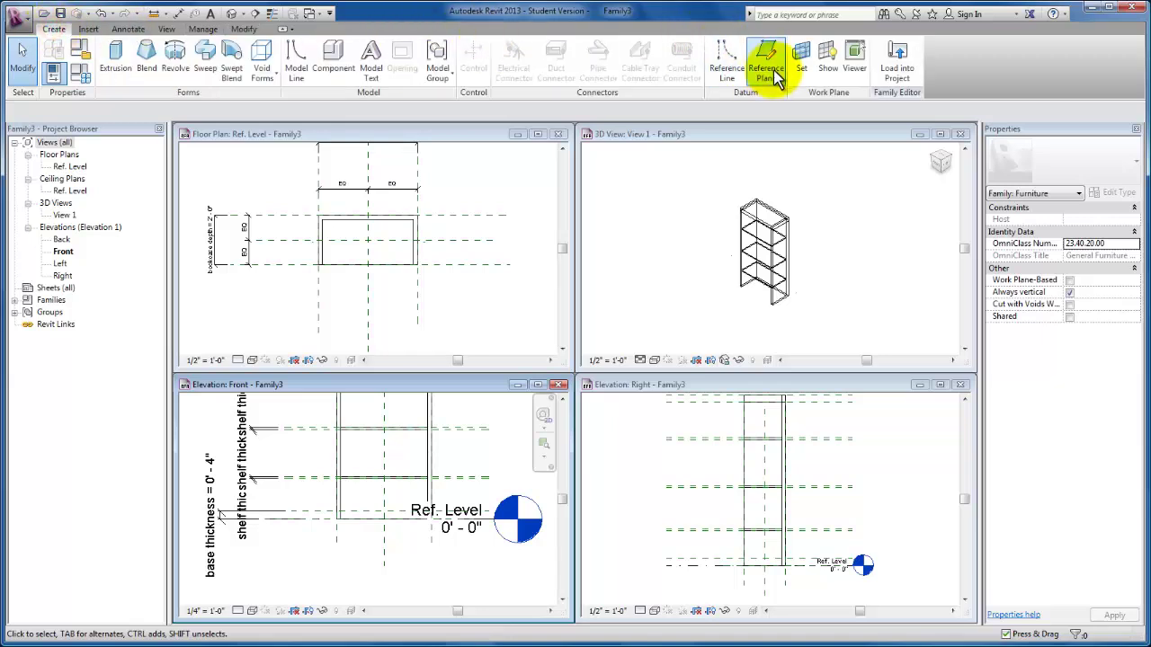
{"action": "left_click", "coordinate": [802, 61]}
{"action": "left_click", "coordinate": [551, 325]}
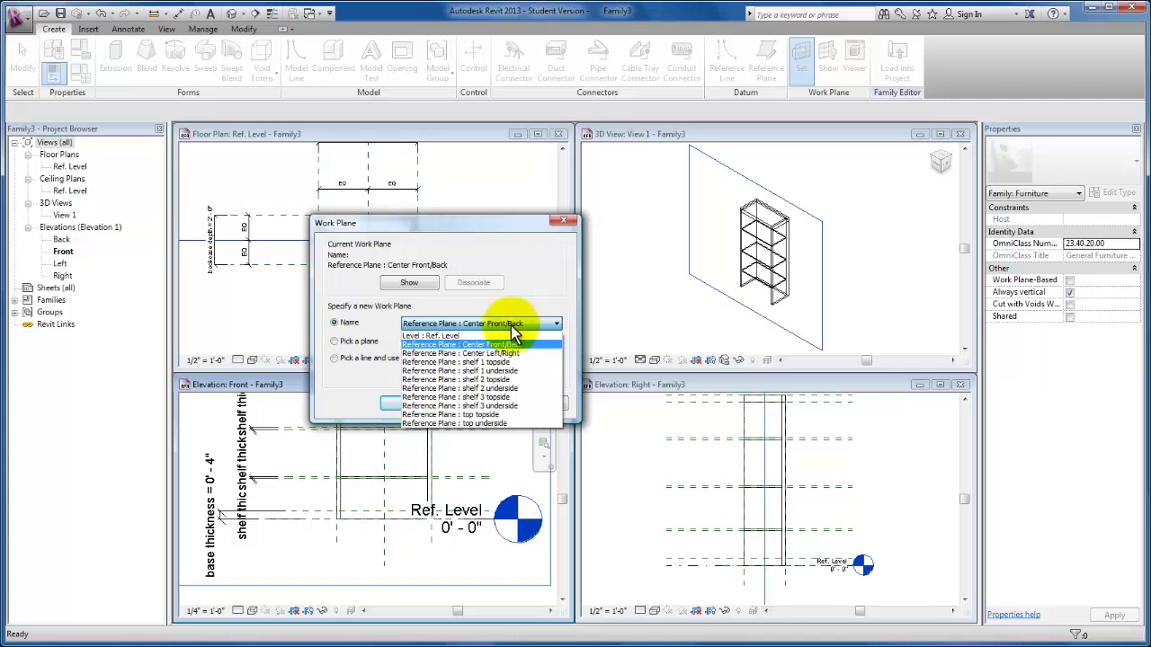
{"action": "left_click", "coordinate": [465, 336]}
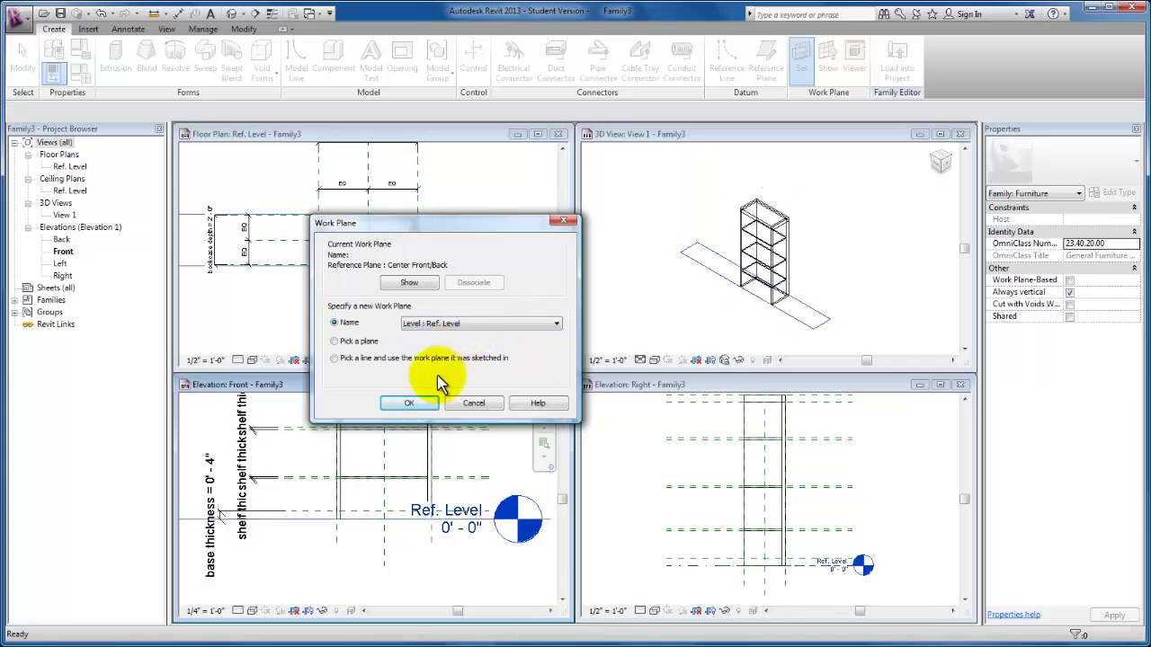
{"action": "left_click", "coordinate": [409, 405]}
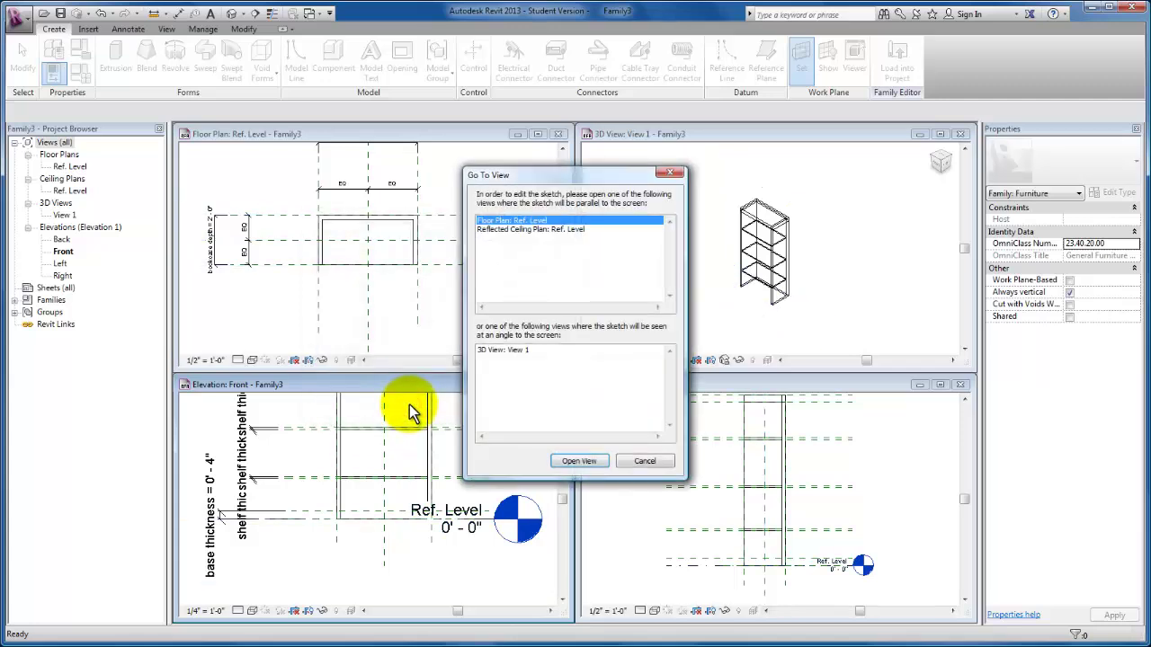
{"action": "left_click", "coordinate": [573, 461]}
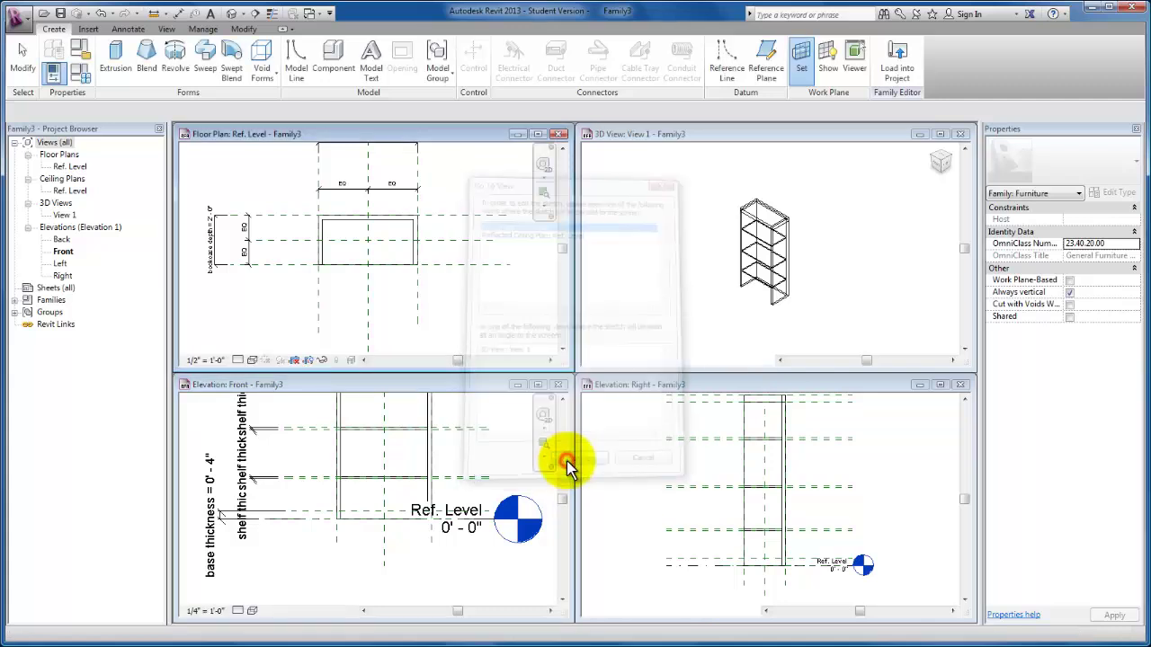
Extrude a 4'-0" by 2'-0" rectangle over the full bookcase footprint for the base, with its edges locked and a depth of 6"
{"action": "left_click", "coordinate": [117, 70]}
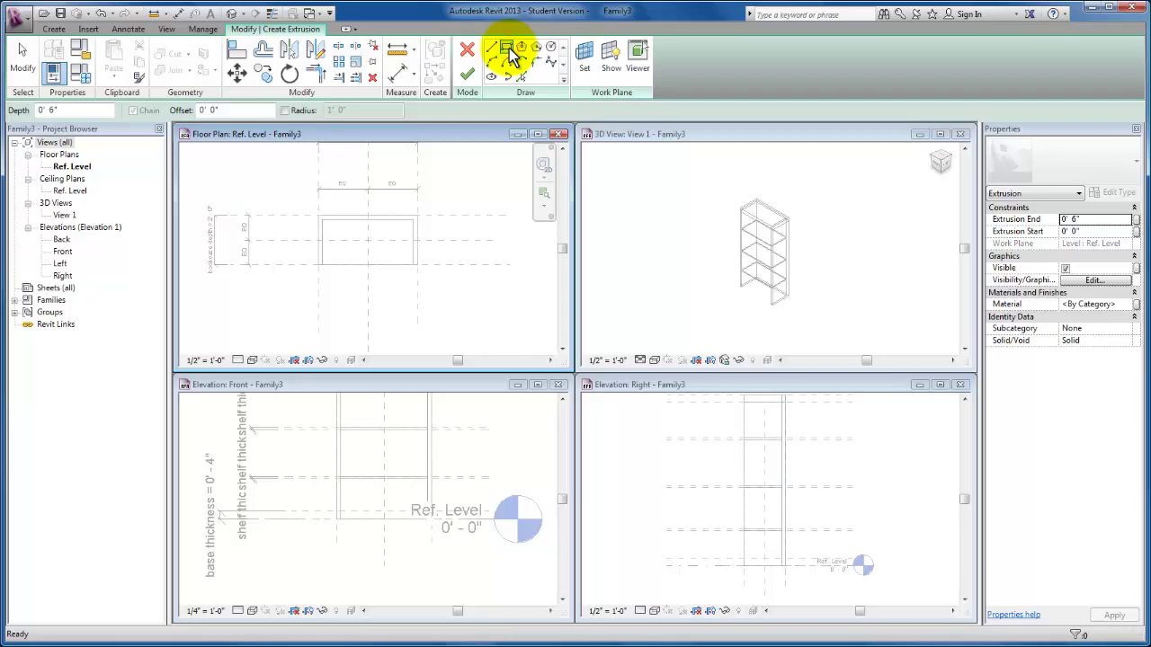
{"action": "left_click", "coordinate": [508, 51]}
{"action": "left_click", "coordinate": [319, 216]}
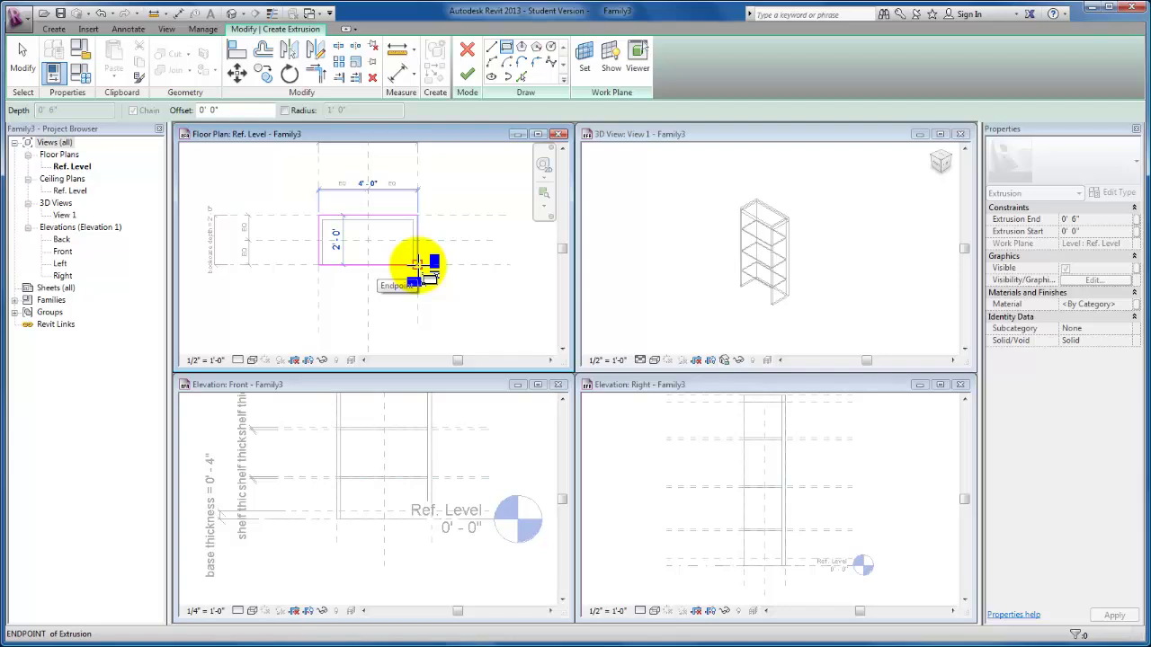
{"action": "left_click", "coordinate": [417, 264]}
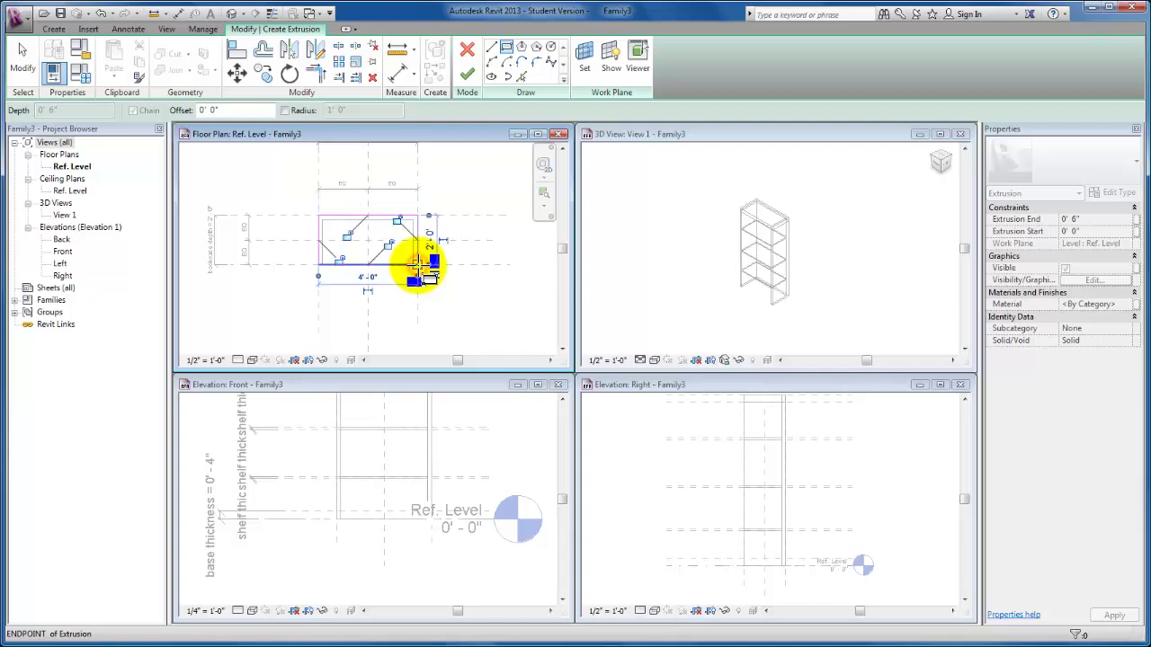
{"action": "left_click", "coordinate": [348, 235]}
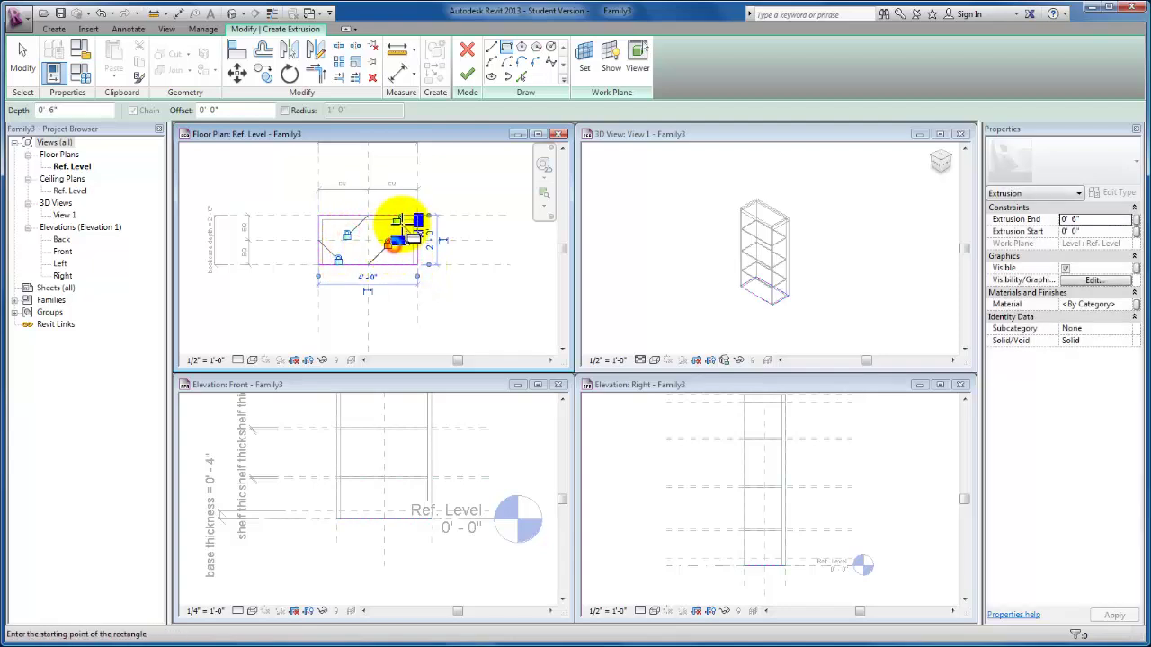
{"action": "left_click", "coordinate": [399, 219]}
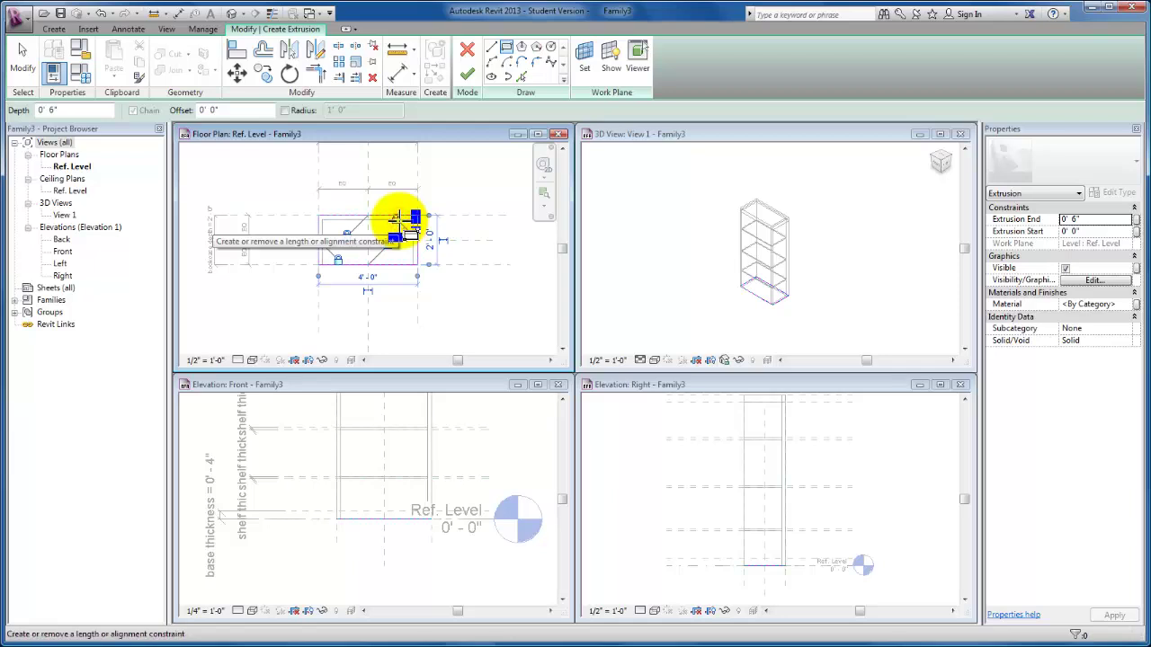
{"action": "left_click", "coordinate": [465, 77]}
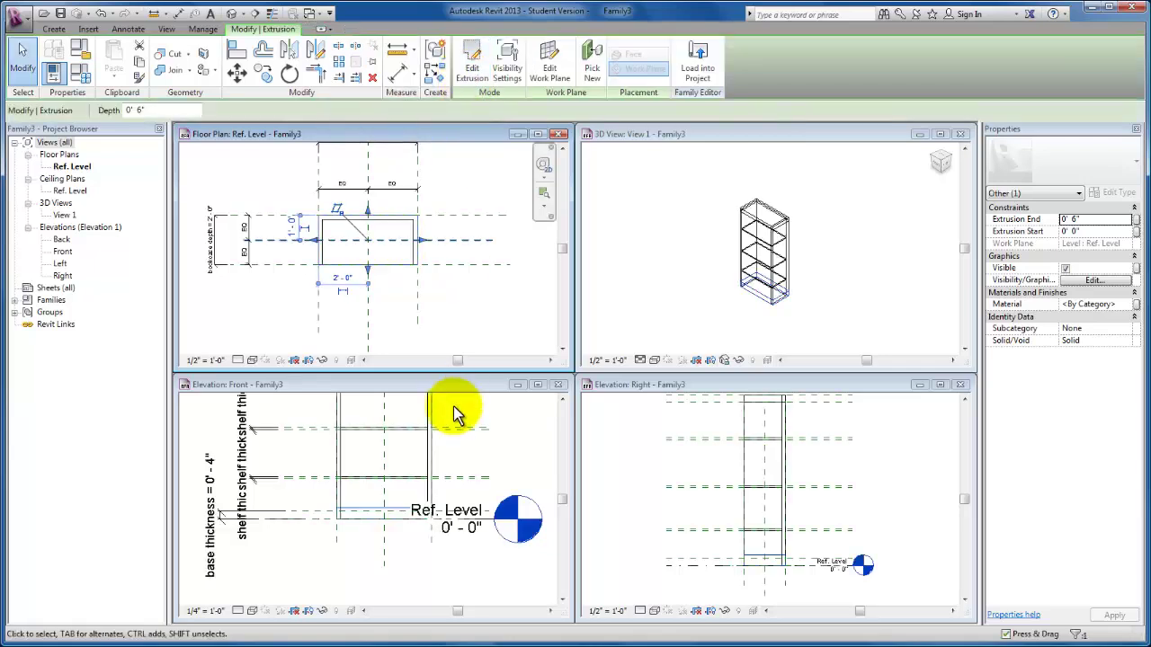
Lower the base extrusion's upper face to the base thickness reference plane in the front elevation, giving a 4" depth, and lock it there
{"action": "left_click", "coordinate": [398, 509]}
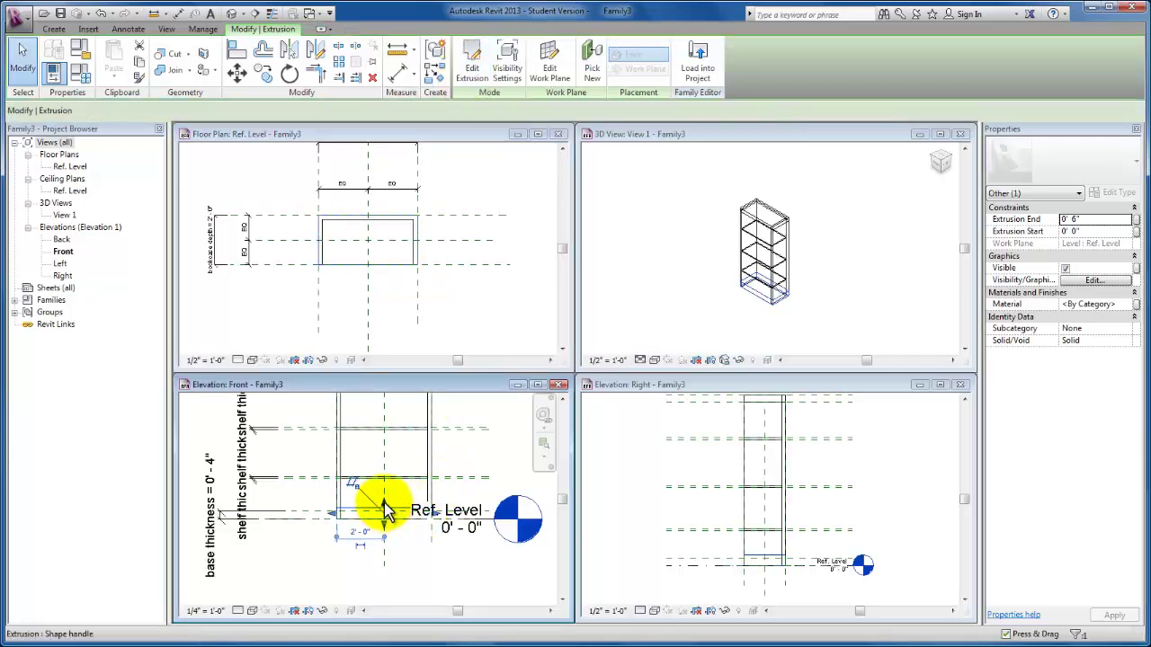
{"action": "left_click_drag", "start_coordinate": [382, 508], "coordinate": [409, 507]}
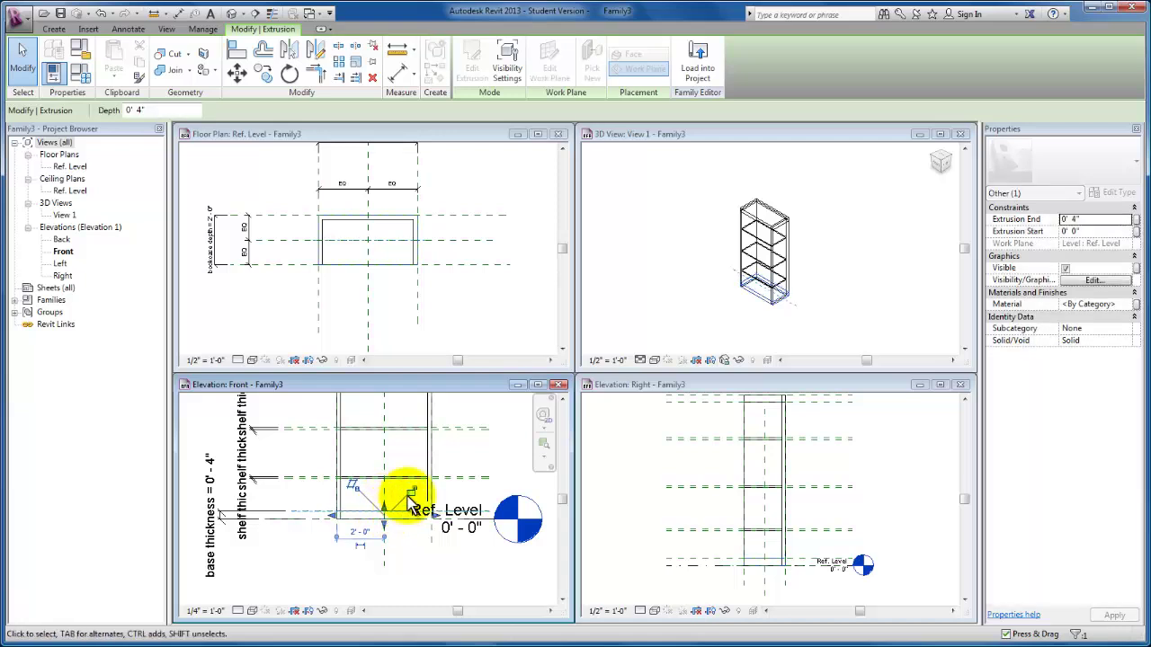
{"action": "left_click", "coordinate": [454, 495]}
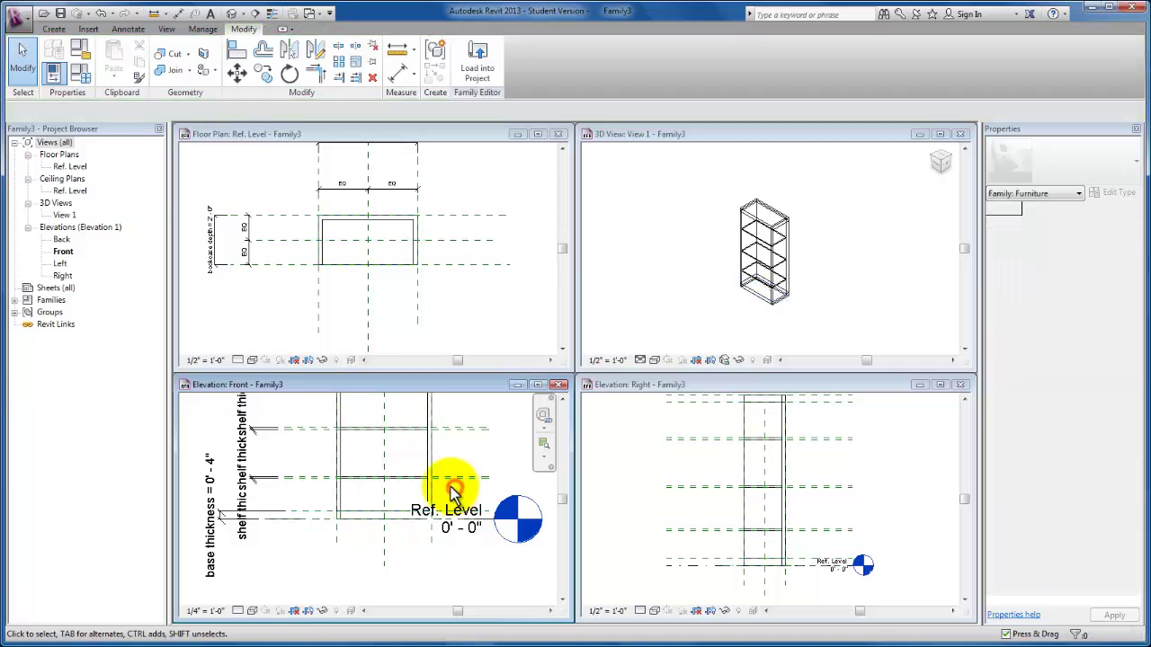
Set the 3D view's visual style to Shaded and inspect the bookcase model from different angles
{"action": "scroll", "coordinate": [383, 450], "scroll_direction": "down", "scroll_amount": 3}
{"action": "middle_click_drag", "start_coordinate": [380, 450], "coordinate": [399, 484]}
{"action": "left_click", "coordinate": [695, 228]}
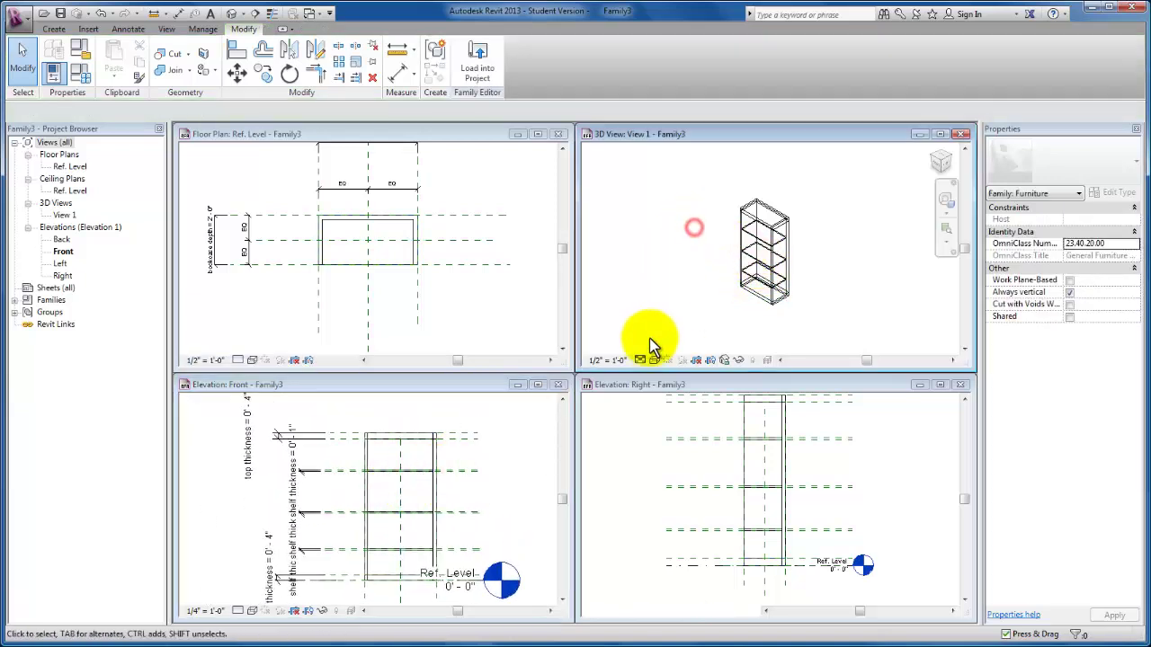
{"action": "left_click", "coordinate": [655, 361]}
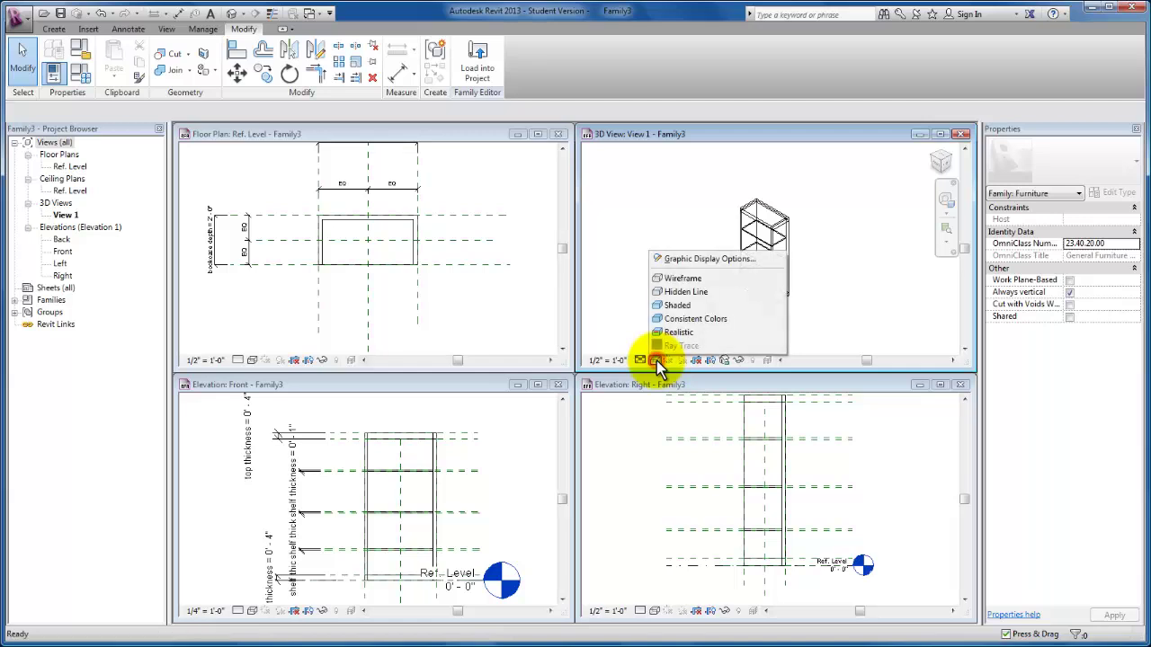
{"action": "left_click", "coordinate": [694, 308]}
{"action": "scroll", "coordinate": [789, 287], "scroll_direction": "up", "scroll_amount": 4}
{"action": "scroll", "coordinate": [807, 286], "scroll_direction": "down", "scroll_amount": 2}
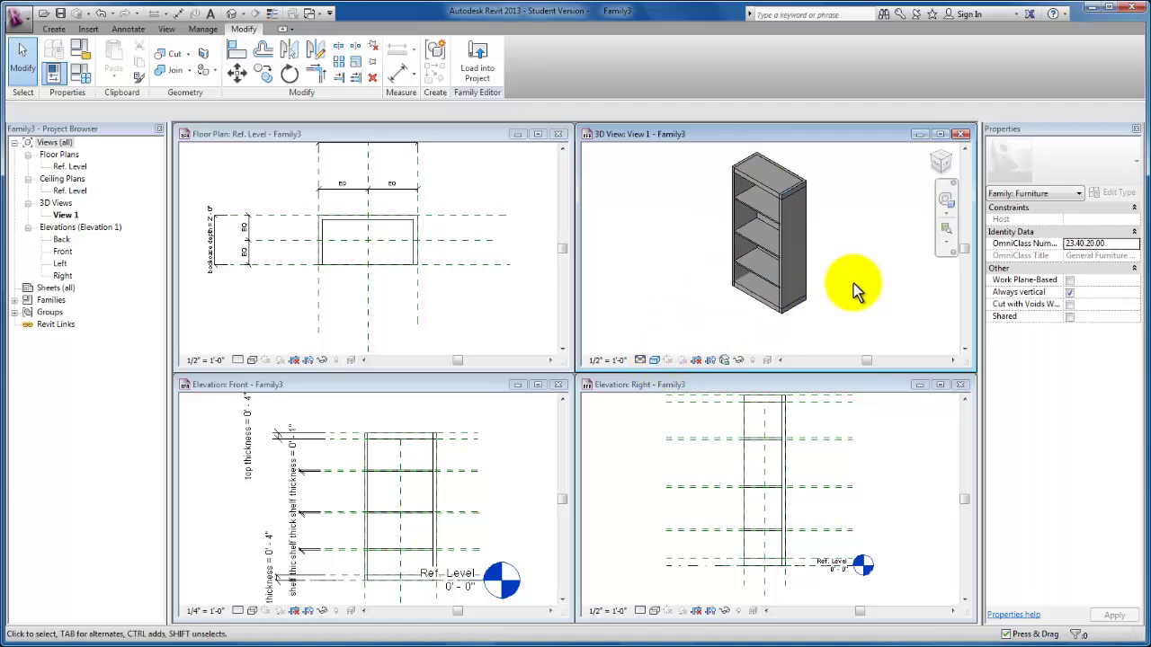
{"action": "middle_click_drag", "start_coordinate": [855, 287], "coordinate": [809, 213], "text": "shift"}
{"action": "middle_click_drag", "start_coordinate": [810, 328], "coordinate": [847, 325], "text": "shift"}
Add an aligned dimension for the bookcase's overall height in the front elevation, from the topmost reference plane to Ref. Level
{"action": "key", "text": "d"}
{"action": "key", "text": "i"}
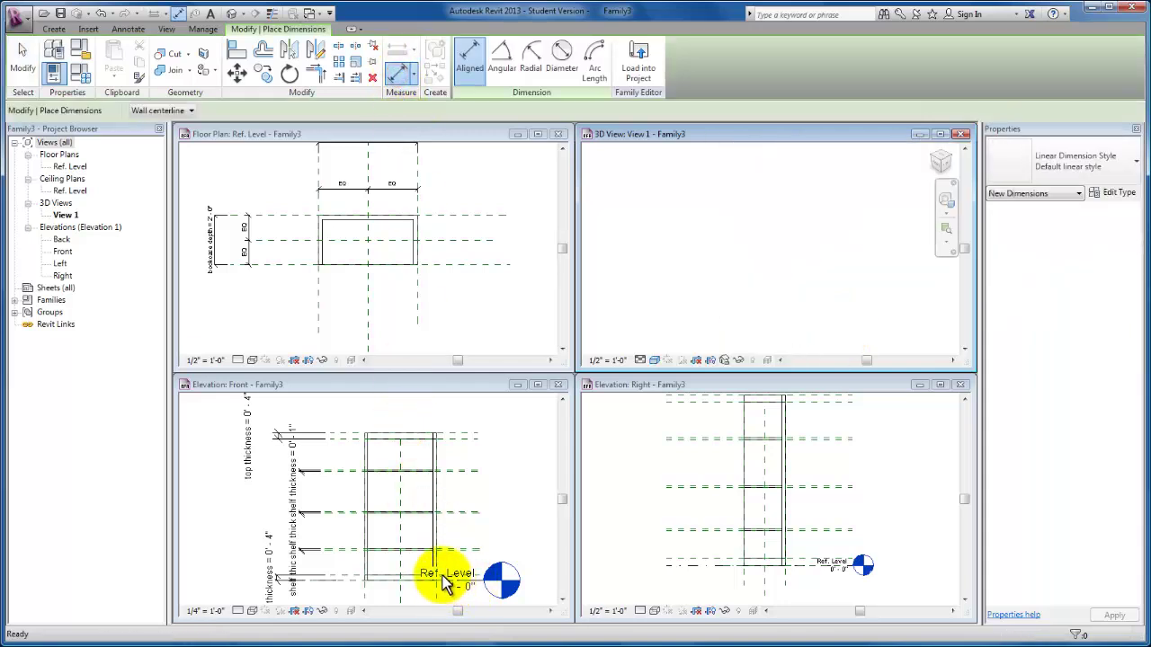
{"action": "middle_click_drag", "start_coordinate": [807, 192], "coordinate": [715, 345]}
{"action": "scroll", "coordinate": [715, 345], "scroll_direction": "up", "scroll_amount": 1}
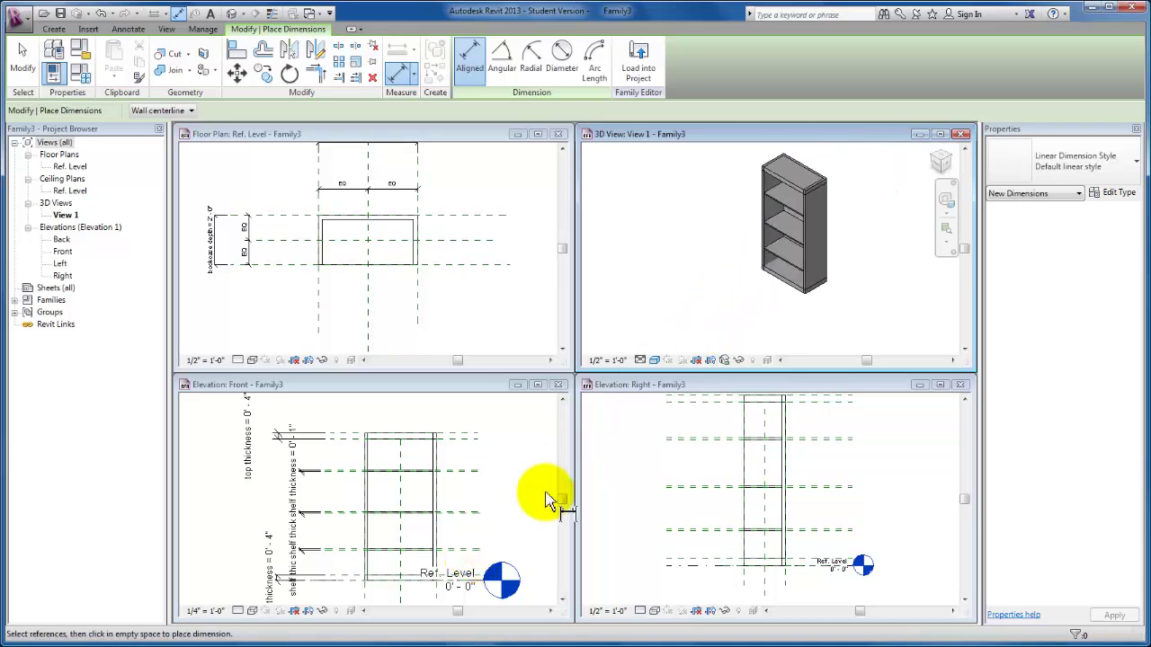
{"action": "left_click", "coordinate": [465, 388]}
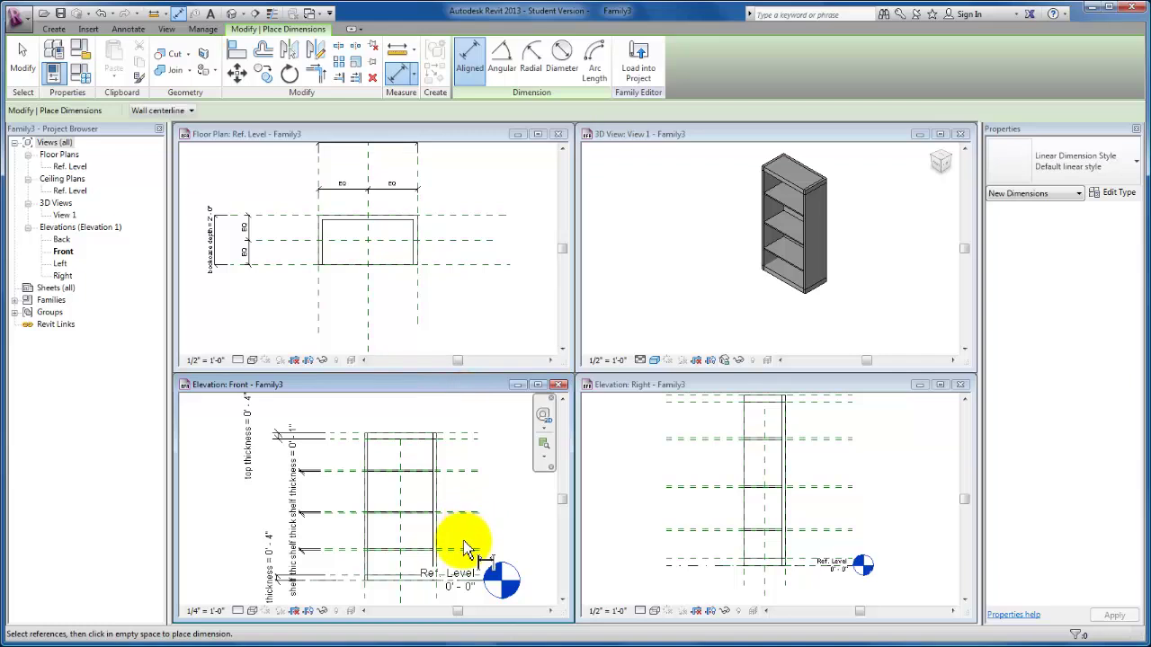
{"action": "left_click", "coordinate": [468, 443]}
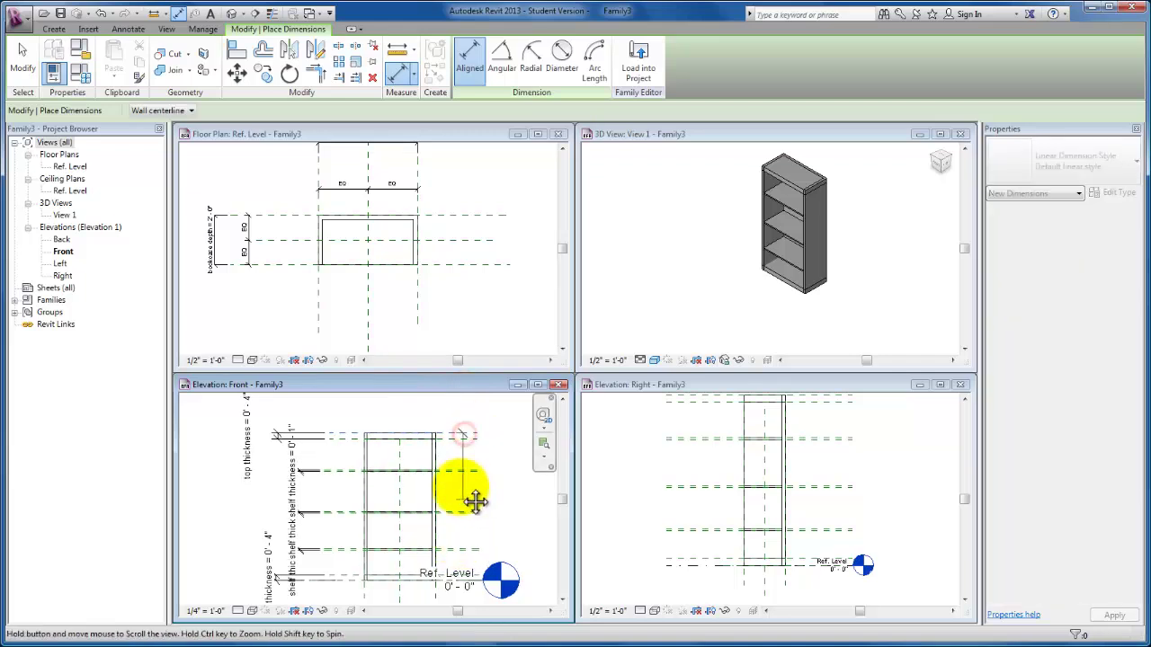
{"action": "scroll", "coordinate": [463, 488], "scroll_direction": "up", "scroll_amount": 2}
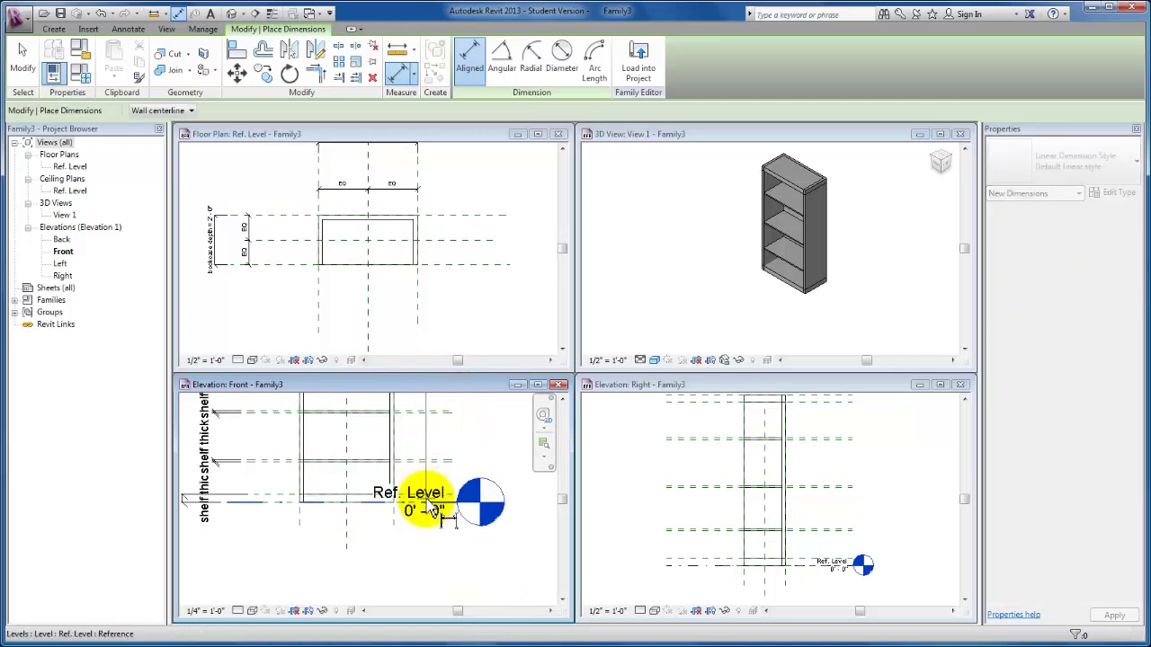
{"action": "middle_click_drag", "start_coordinate": [457, 503], "coordinate": [493, 483]}
{"action": "scroll", "coordinate": [488, 457], "scroll_direction": "down", "scroll_amount": 3}
{"action": "scroll", "coordinate": [483, 440], "scroll_direction": "down", "scroll_amount": 1}
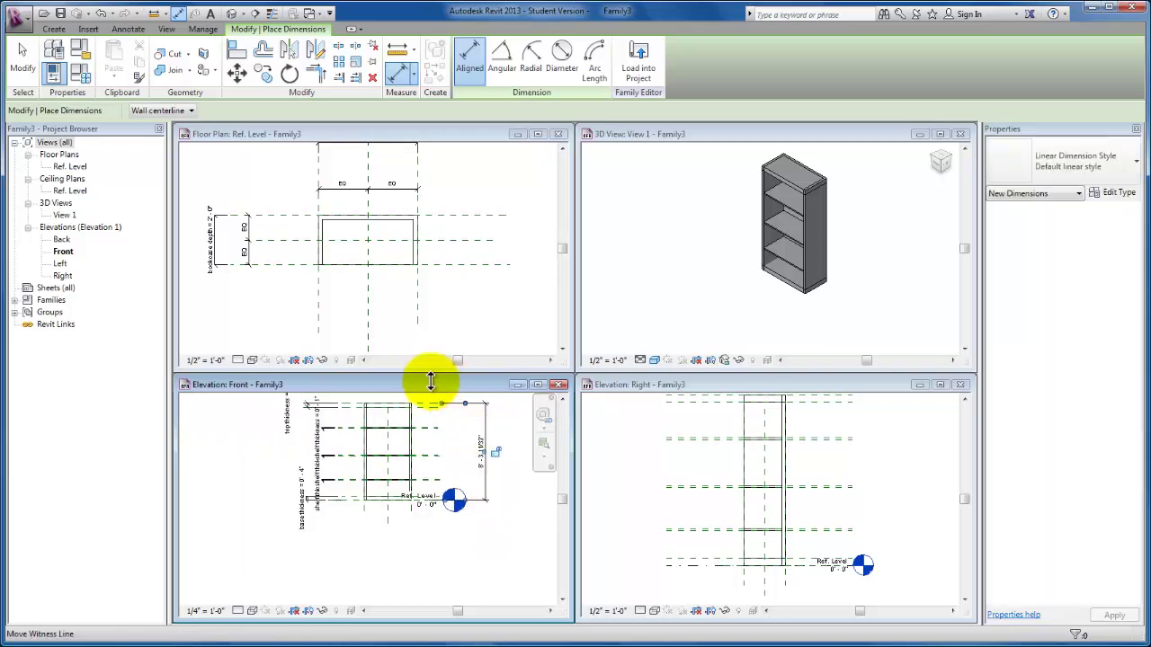
{"action": "left_click", "coordinate": [500, 463]}
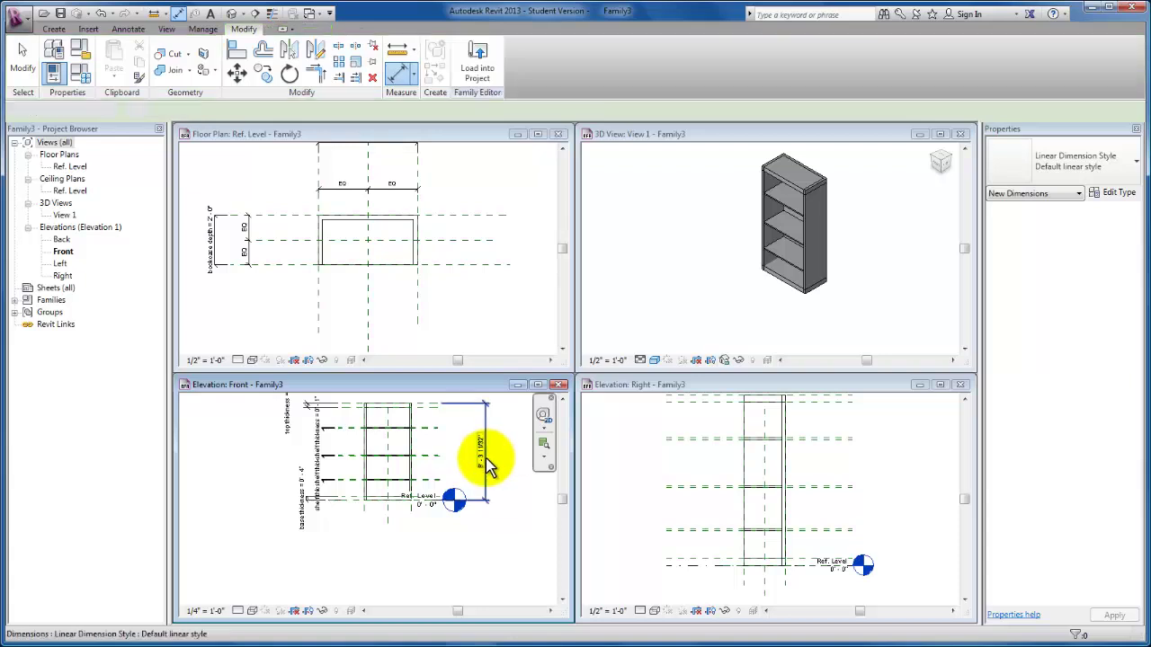
{"action": "key", "text": "Escape"}
{"action": "key", "text": "Escape"}
Label the overall height dimension in the front elevation with a new family type parameter named bookcase height
{"action": "left_click", "coordinate": [352, 109]}
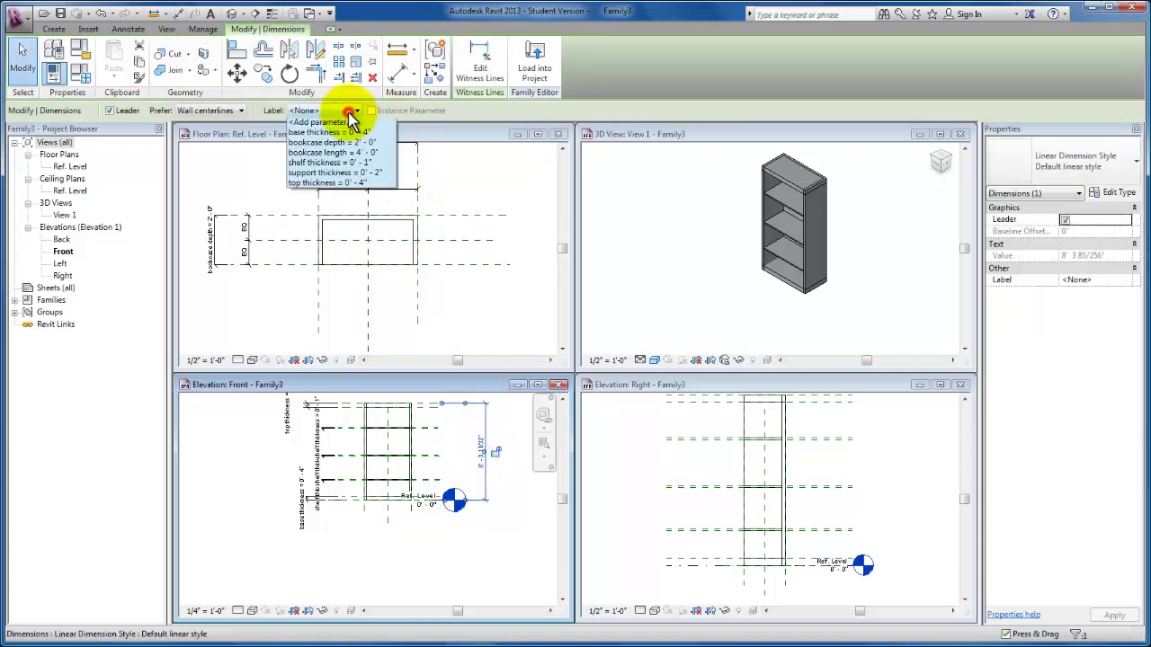
{"action": "left_click", "coordinate": [342, 135]}
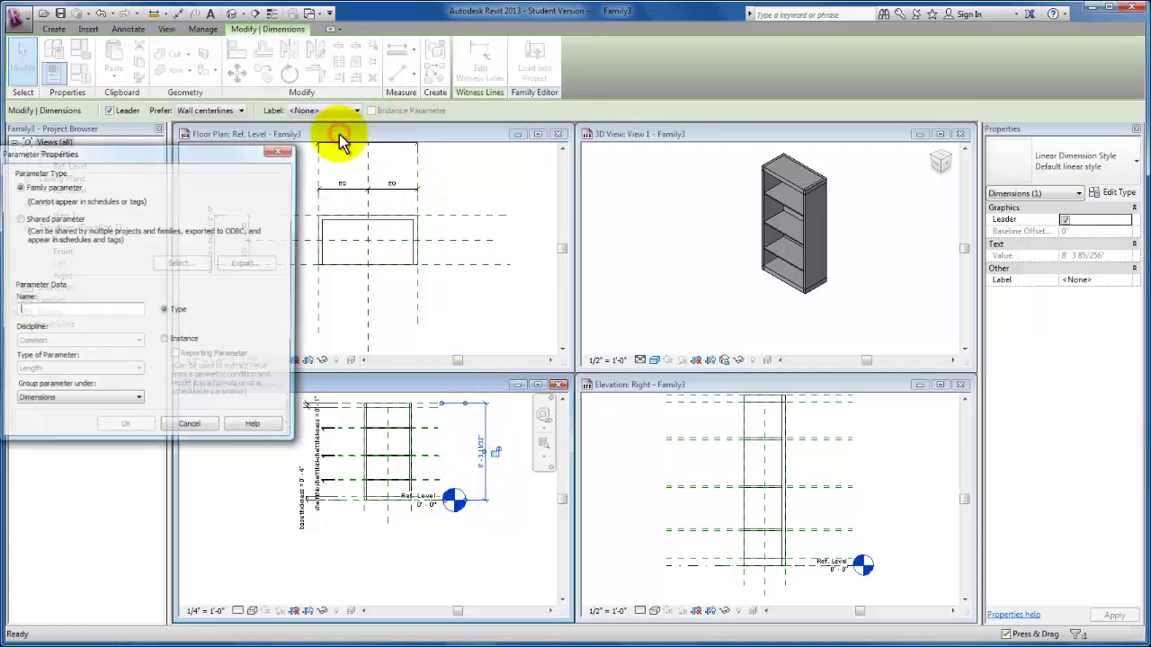
{"action": "type", "text": "b"}
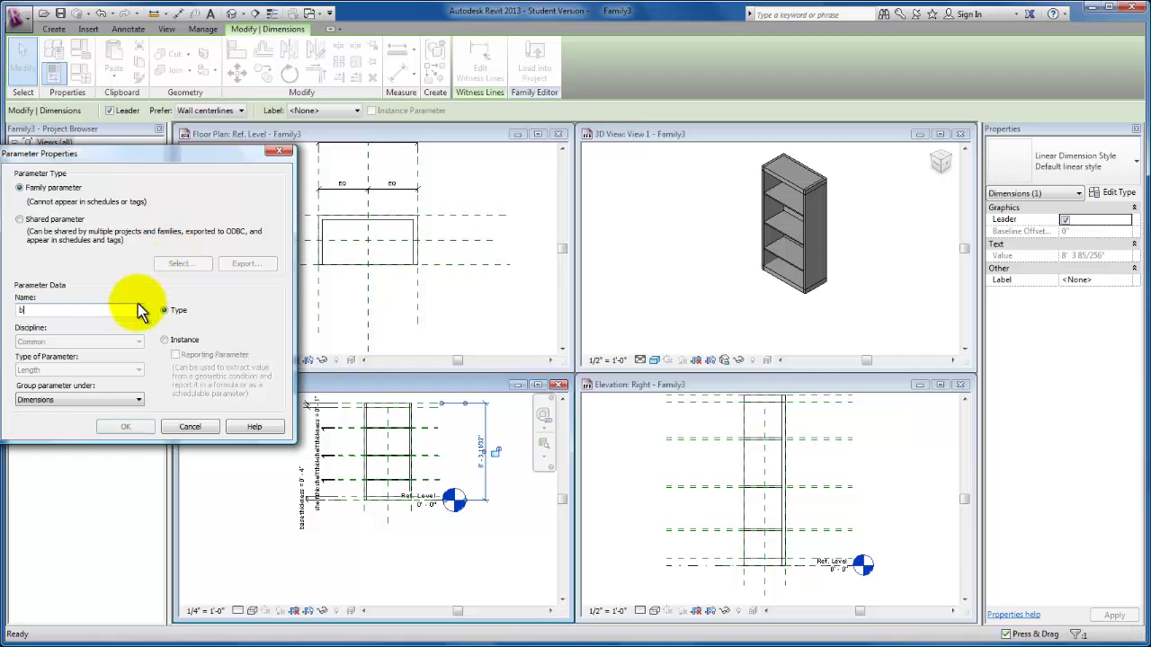
{"action": "type", "text": "ookcase height"}
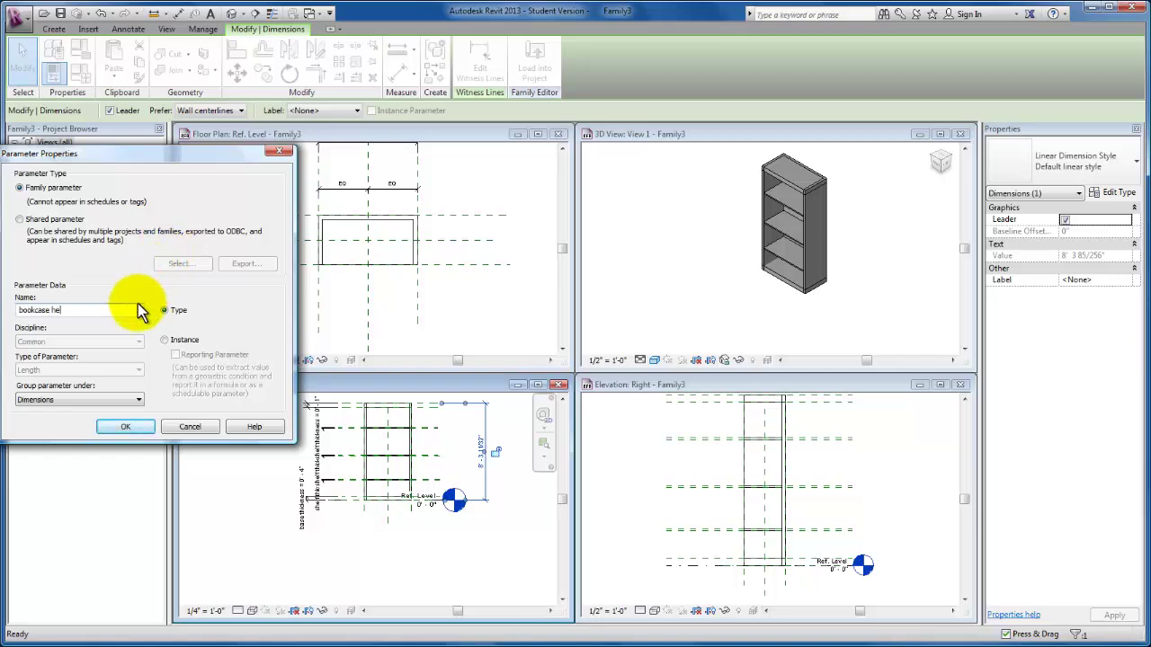
{"action": "left_click", "coordinate": [125, 428]}
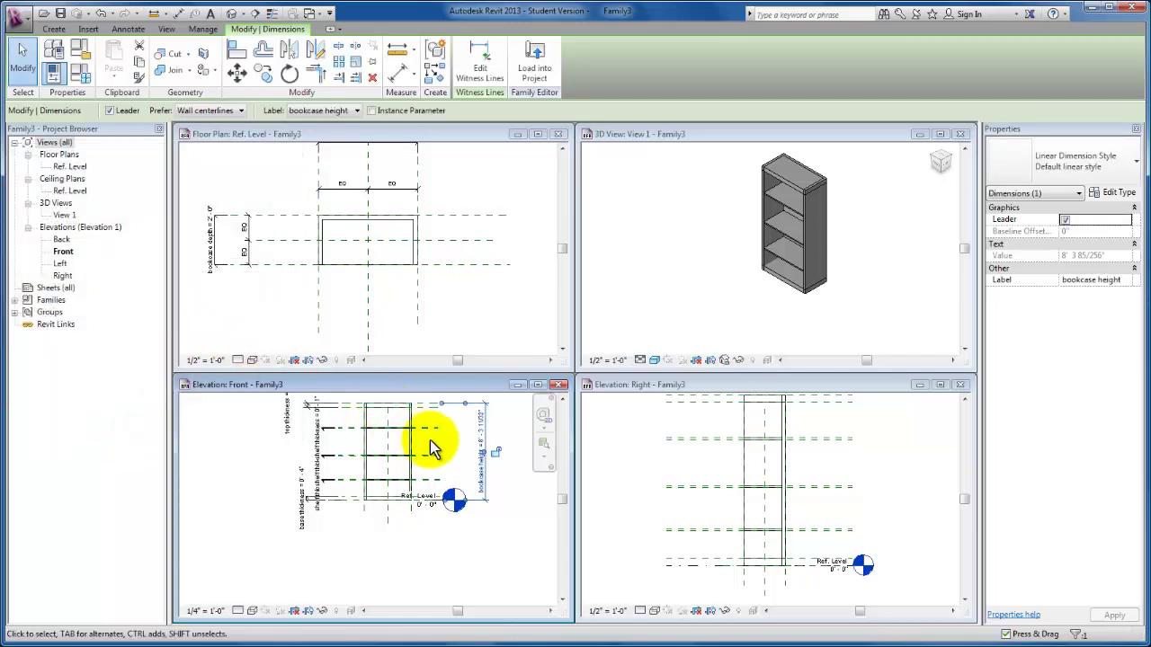
{"action": "left_click", "coordinate": [456, 463]}
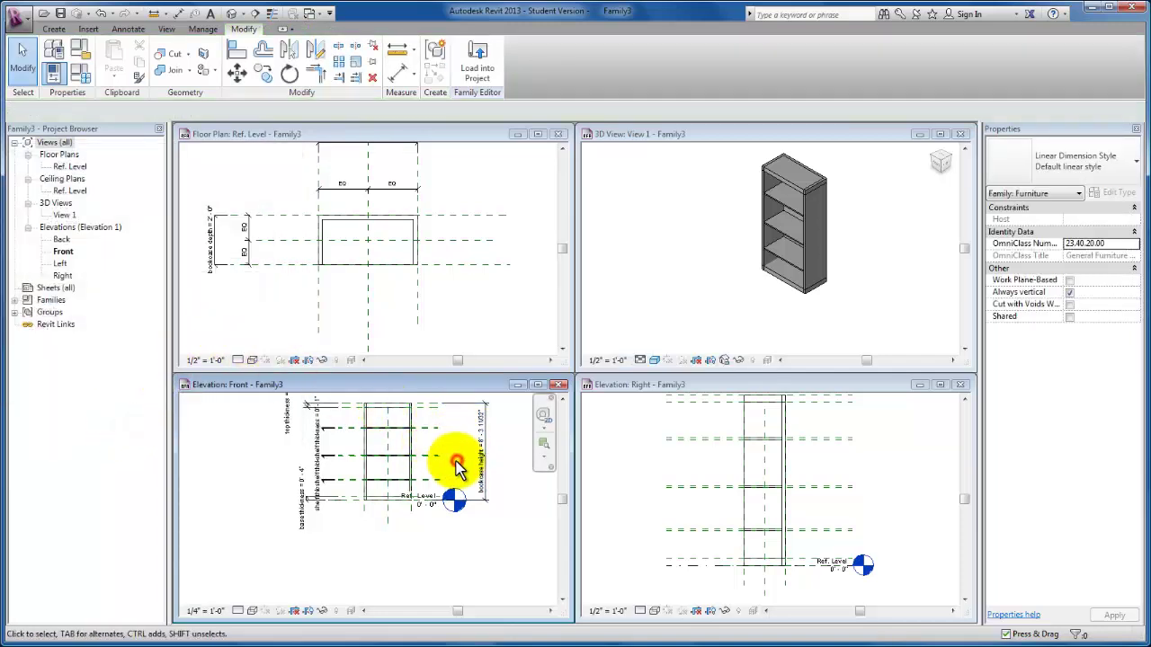
Add a continuous aligned dimension string in the front elevation from Ref. Level through the three shelf topside planes to the top topside plane
{"action": "scroll", "coordinate": [452, 468], "scroll_direction": "up", "scroll_amount": 2}
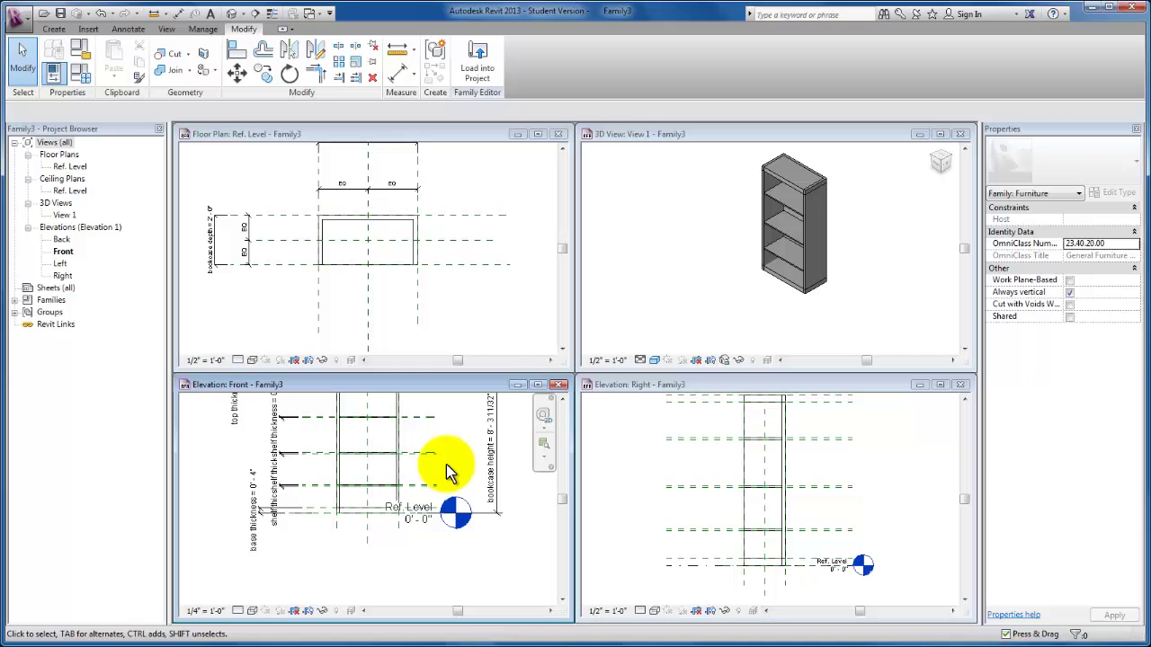
{"action": "left_click", "coordinate": [396, 74]}
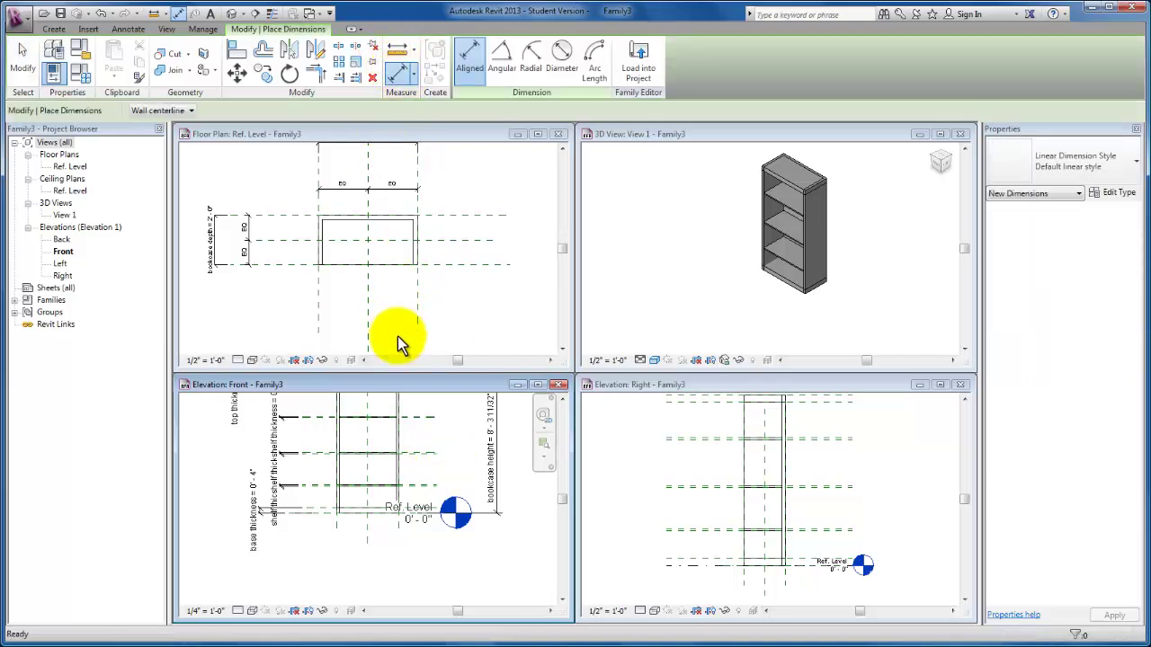
{"action": "scroll", "coordinate": [436, 512], "scroll_direction": "up", "scroll_amount": 2}
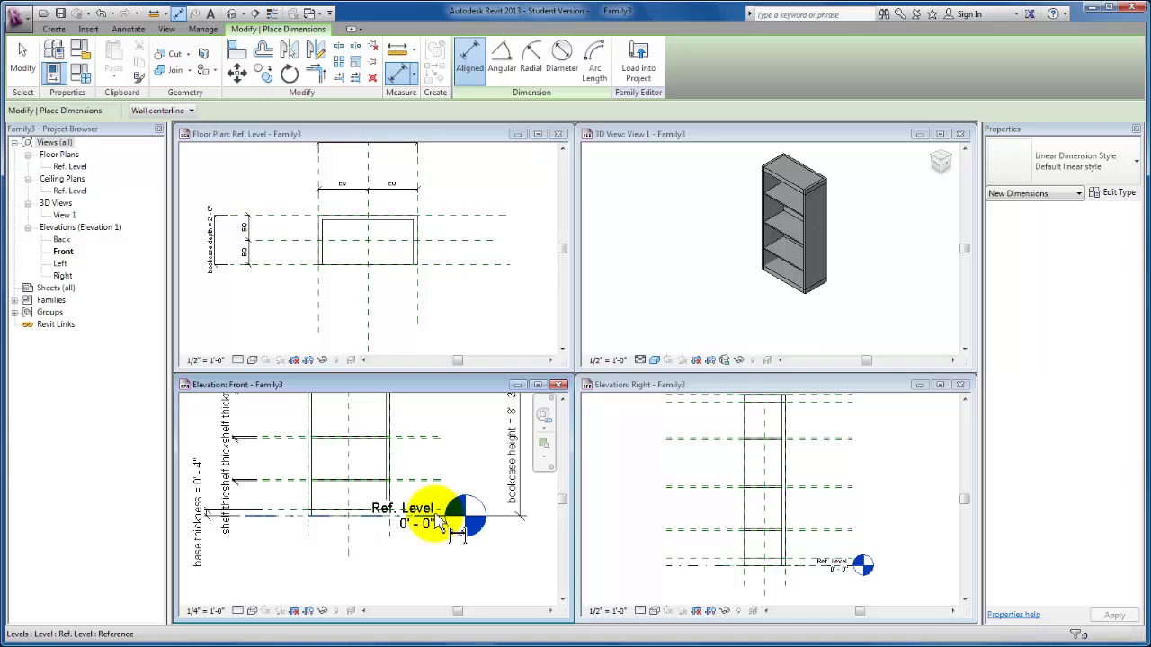
{"action": "left_click", "coordinate": [438, 524]}
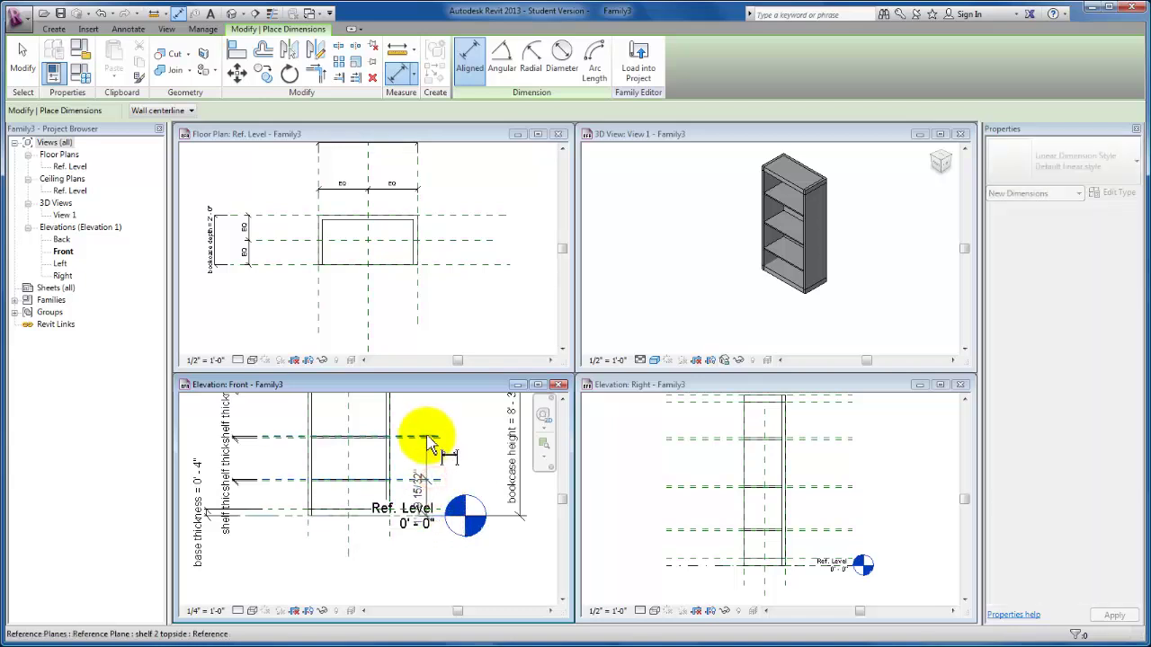
{"action": "middle_click_drag", "start_coordinate": [437, 430], "coordinate": [429, 485]}
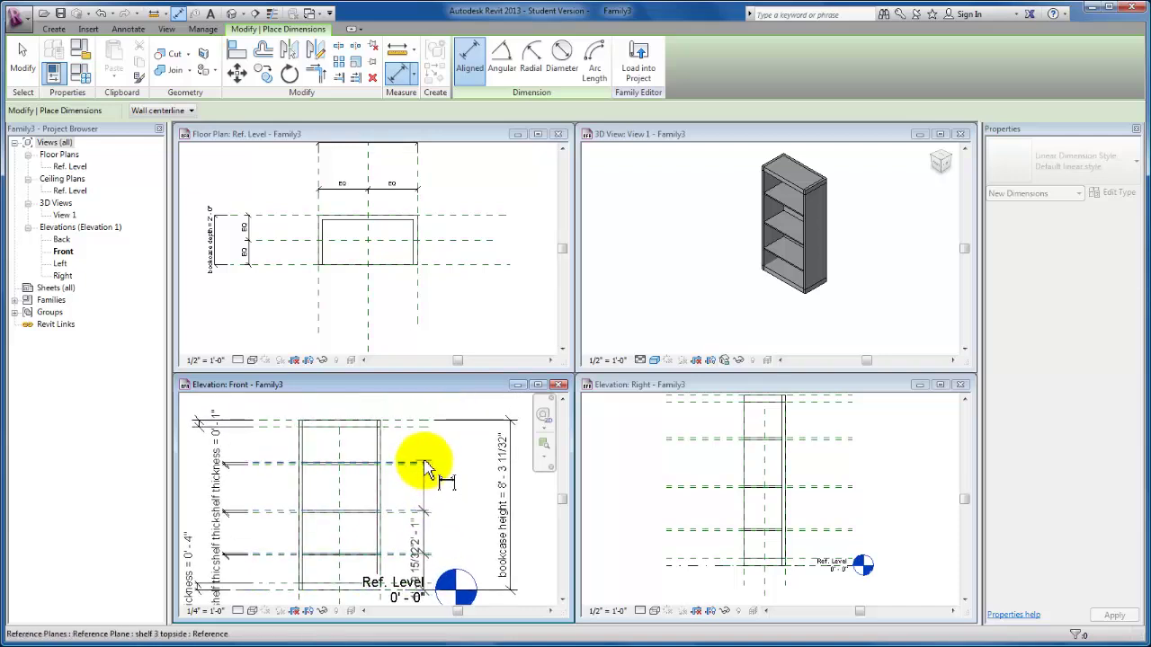
{"action": "left_click", "coordinate": [427, 466]}
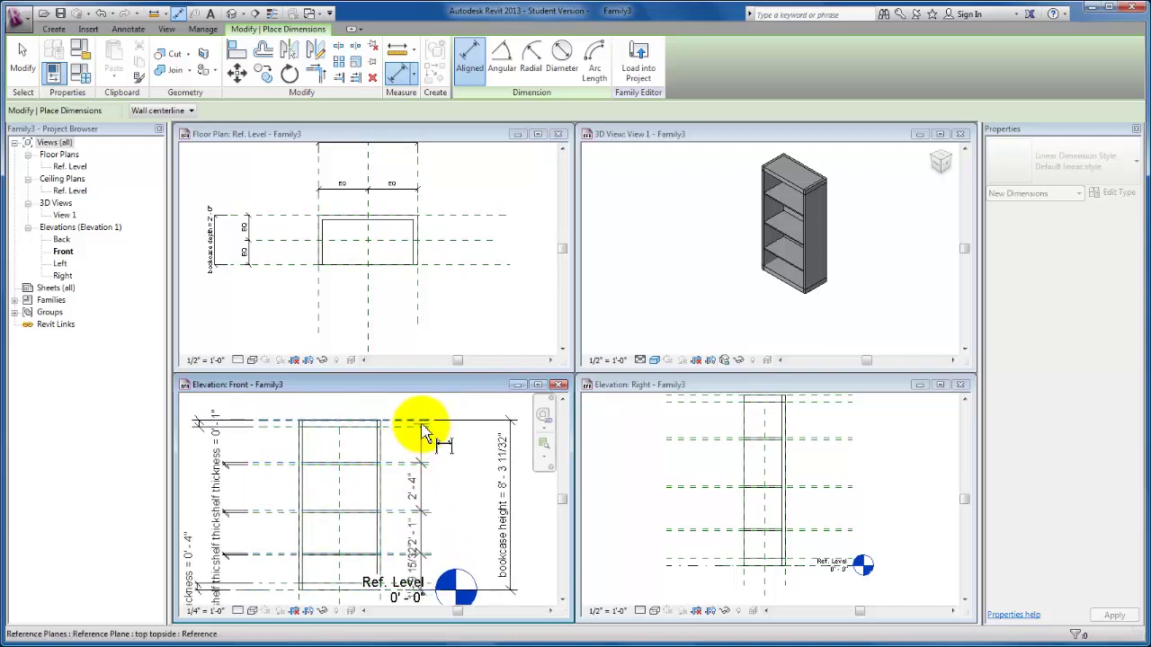
{"action": "left_click", "coordinate": [421, 424]}
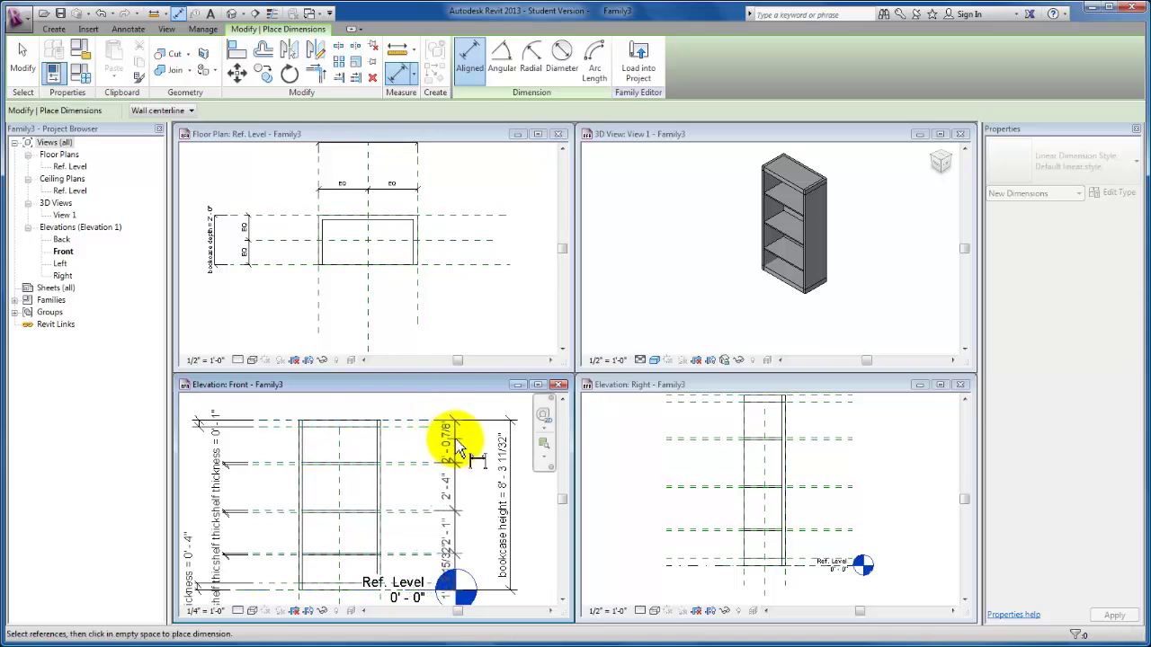
{"action": "left_click", "coordinate": [456, 445]}
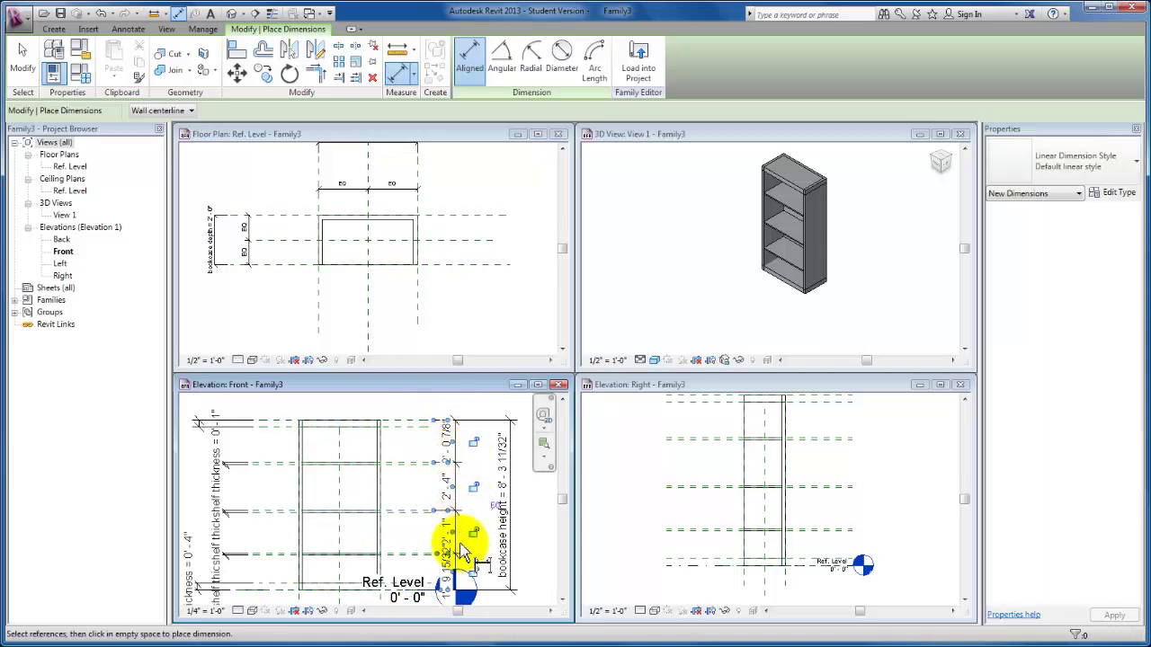
Make the segments of the shelf dimension string equal so that the shelves are evenly spaced
{"action": "scroll", "coordinate": [463, 548], "scroll_direction": "up", "scroll_amount": 2}
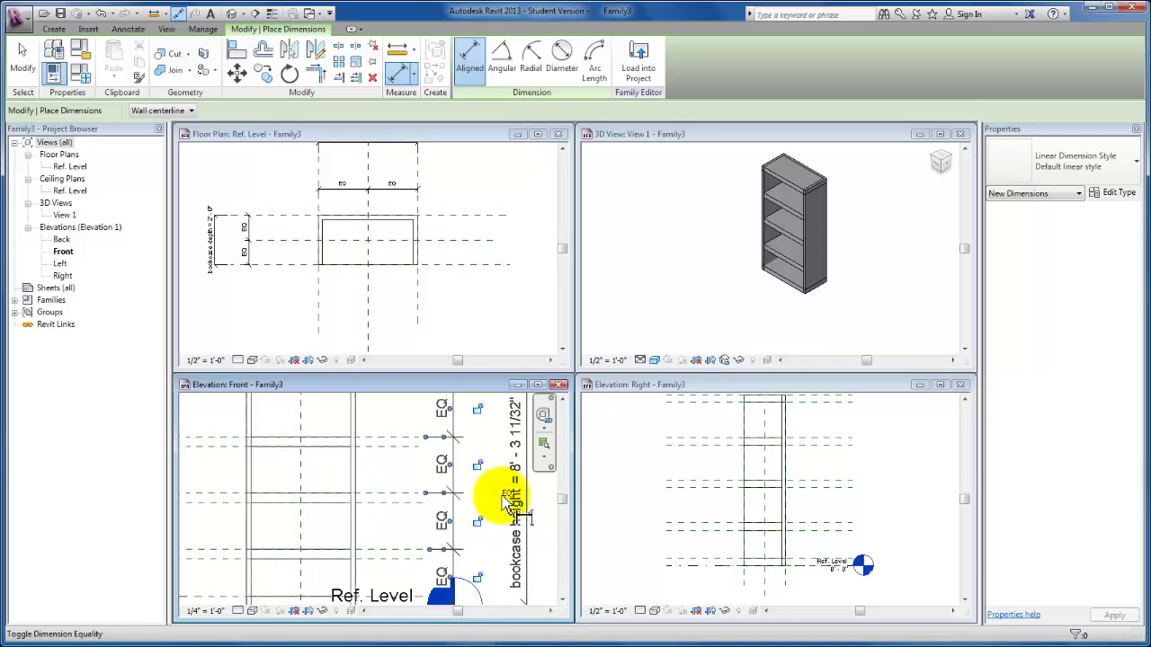
{"action": "scroll", "coordinate": [418, 463], "scroll_direction": "down", "scroll_amount": 3}
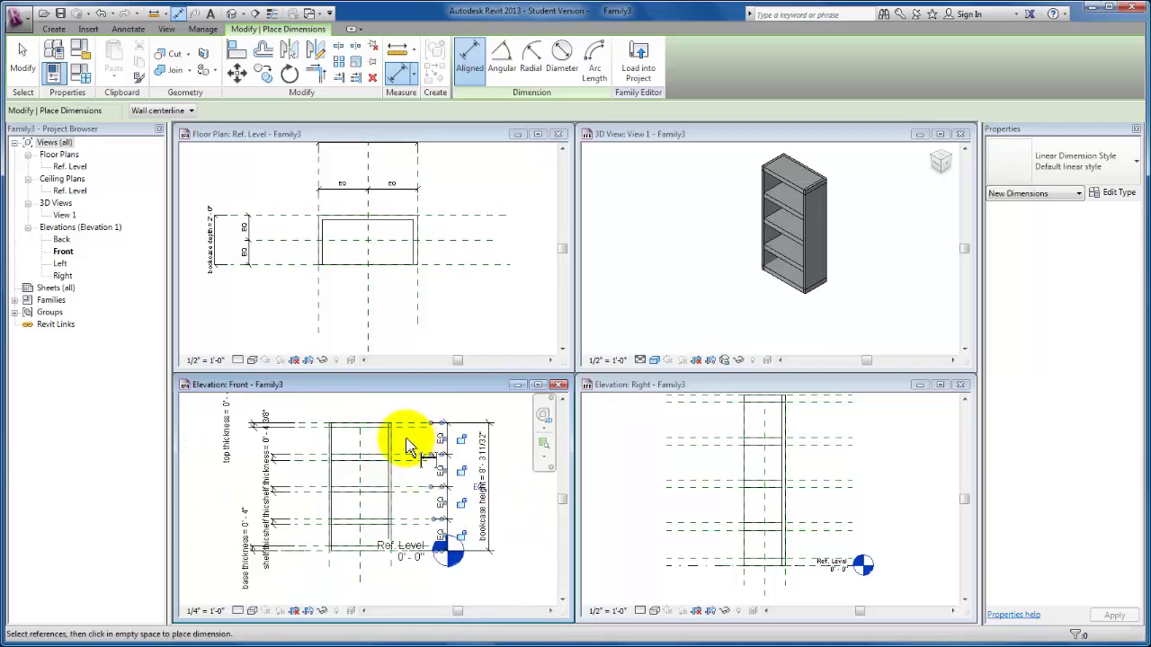
{"action": "scroll", "coordinate": [410, 445], "scroll_direction": "up", "scroll_amount": 1}
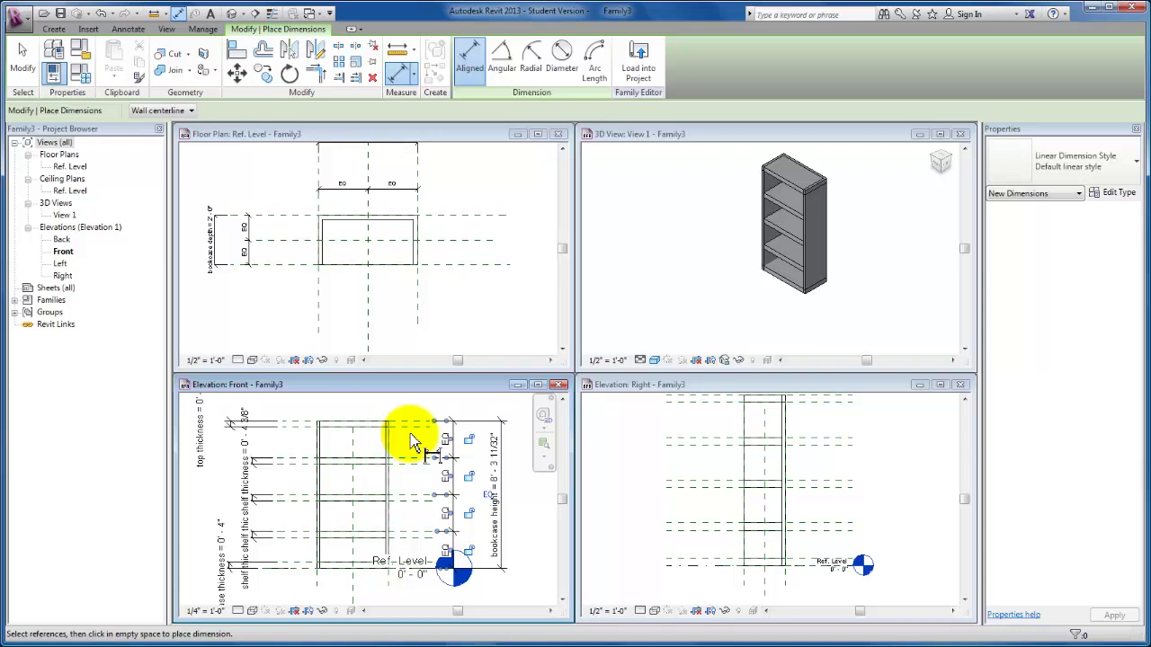
{"action": "key", "text": "Escape"}
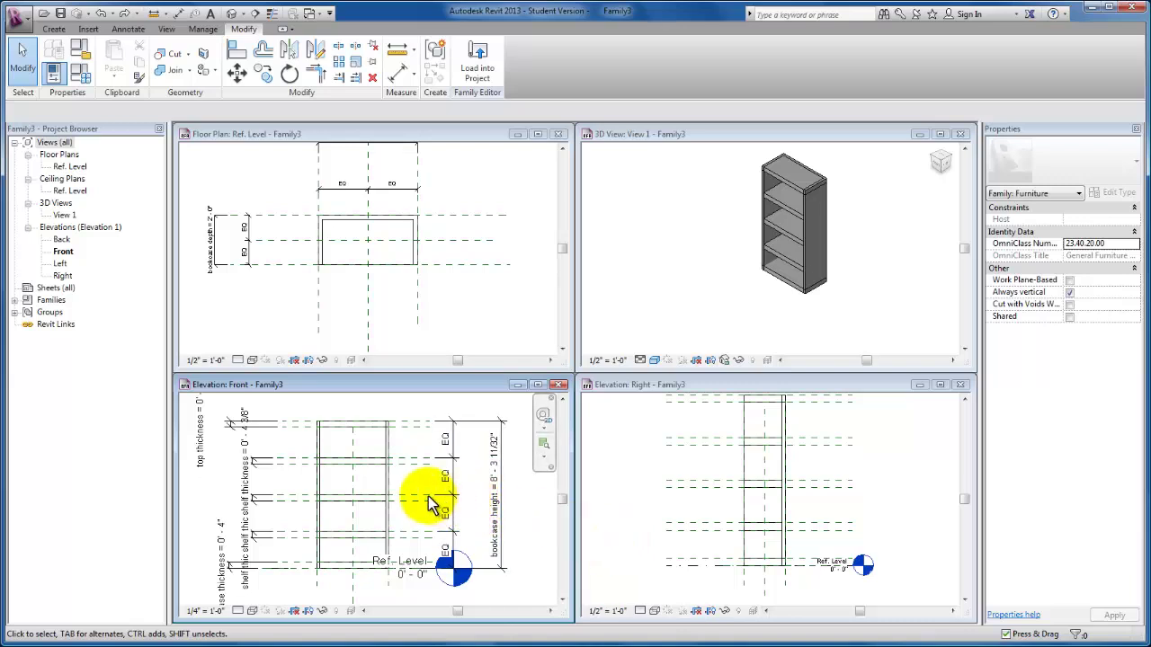
Set shelf thickness to 0' 1" and bookcase height to 12' 0" in the family types, and check the model in the 3D and front views
{"action": "left_click", "coordinate": [81, 77]}
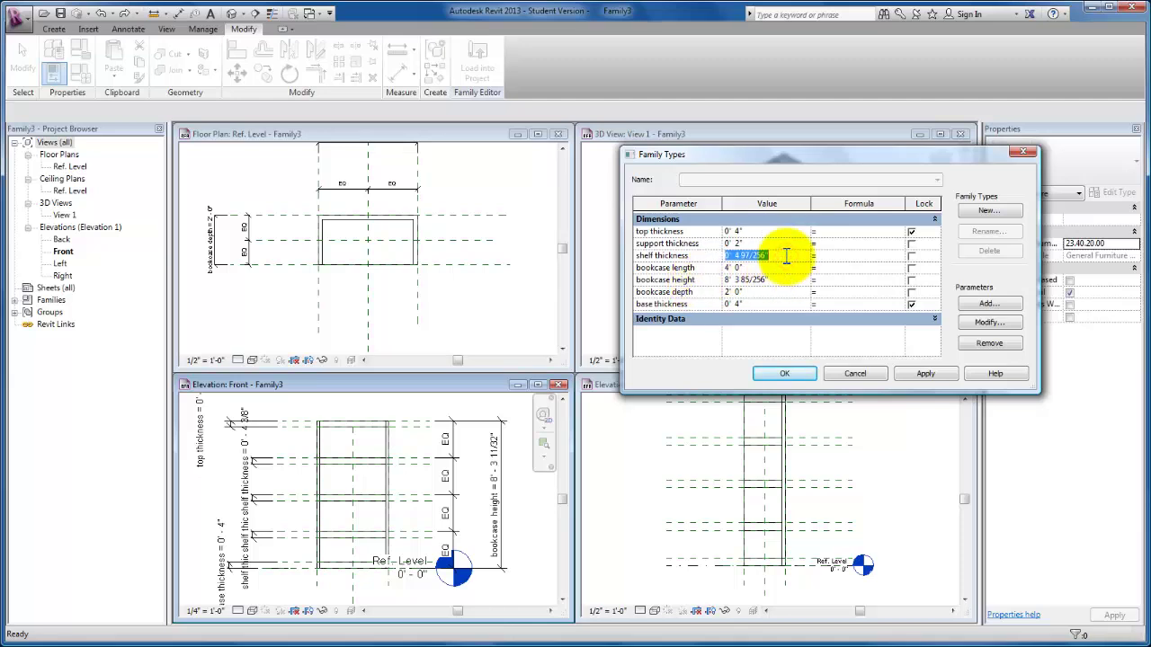
{"action": "left_click", "coordinate": [928, 374]}
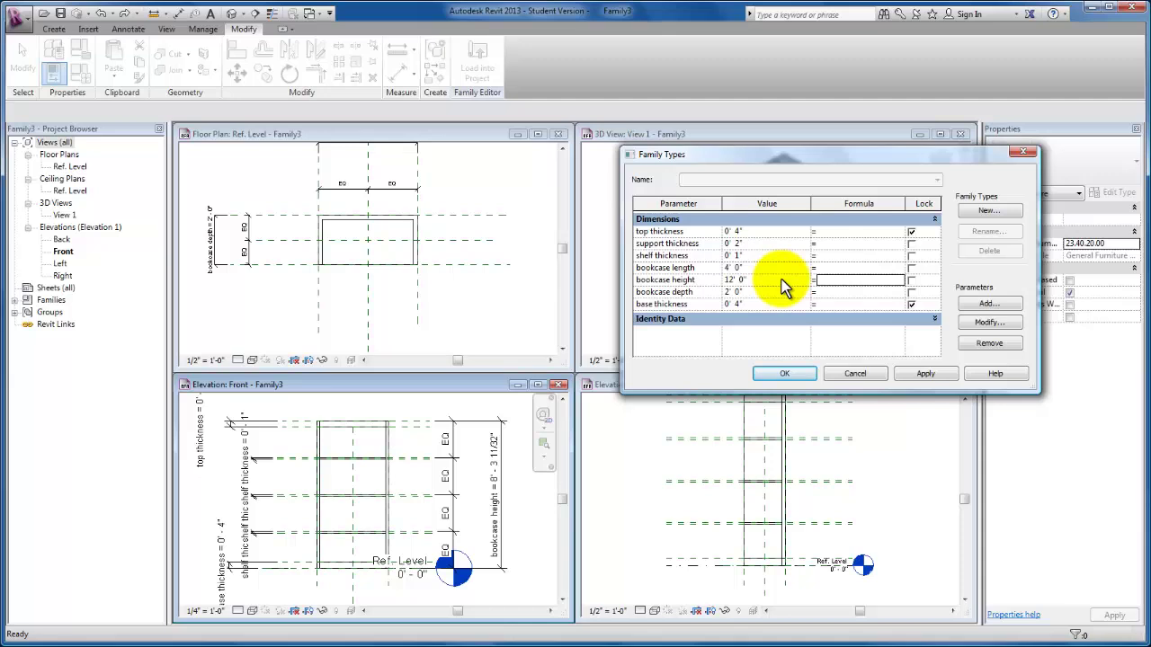
{"action": "left_click", "coordinate": [929, 375]}
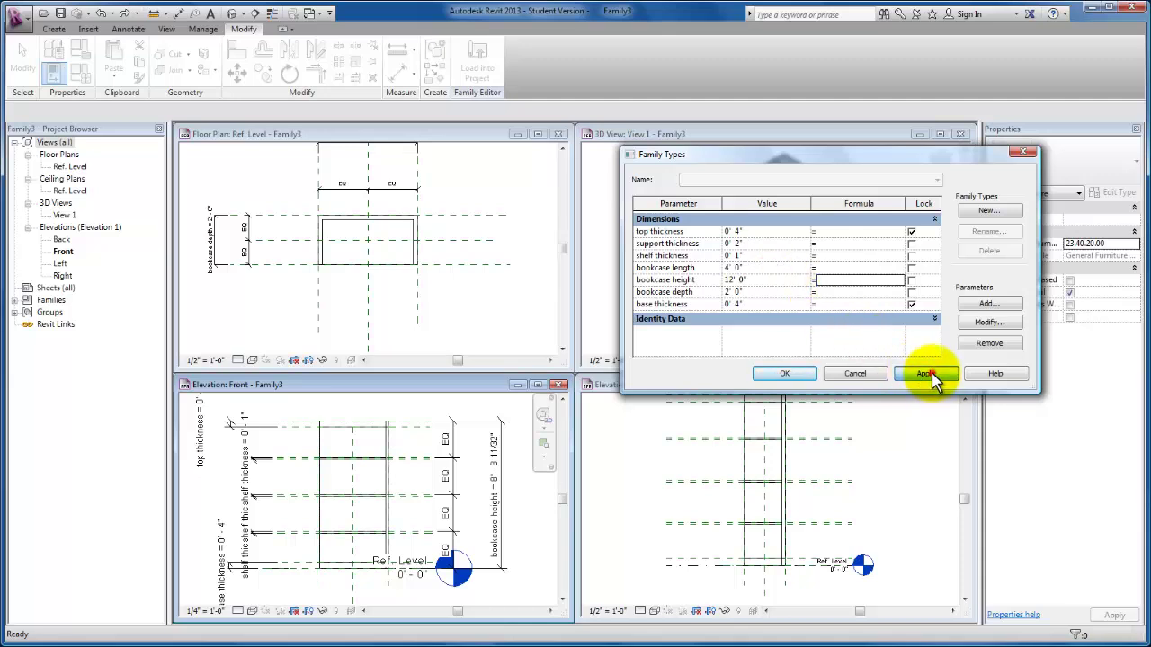
{"action": "left_click", "coordinate": [777, 373]}
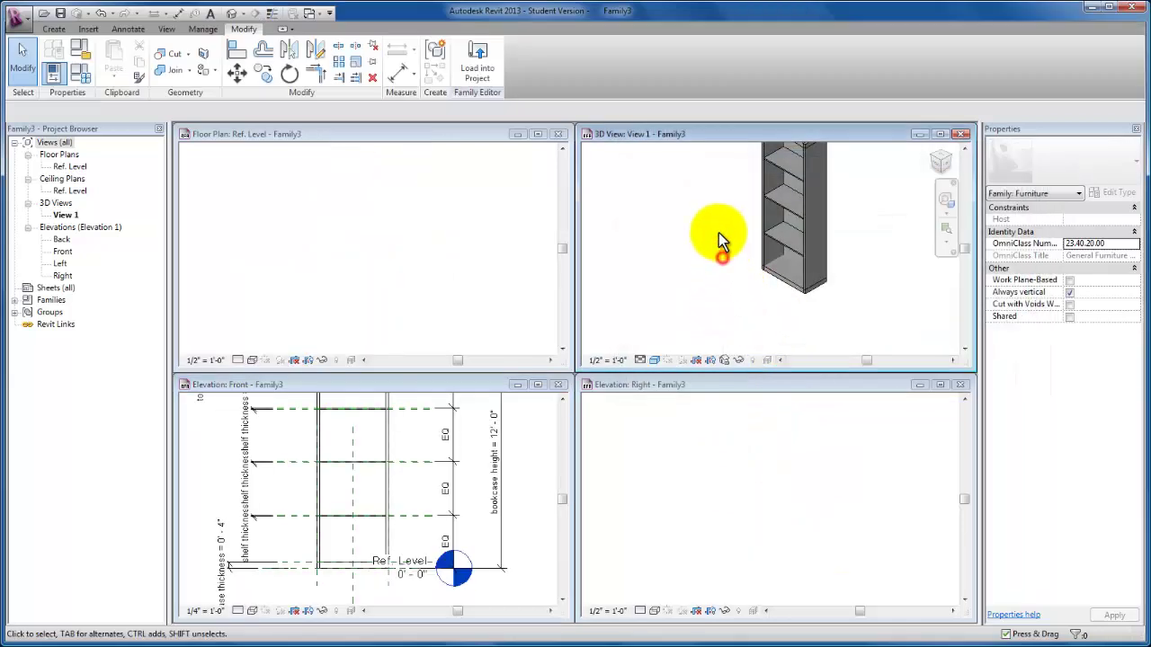
{"action": "scroll", "coordinate": [719, 233], "scroll_direction": "down", "scroll_amount": 3}
{"action": "scroll", "coordinate": [720, 275], "scroll_direction": "up", "scroll_amount": 2}
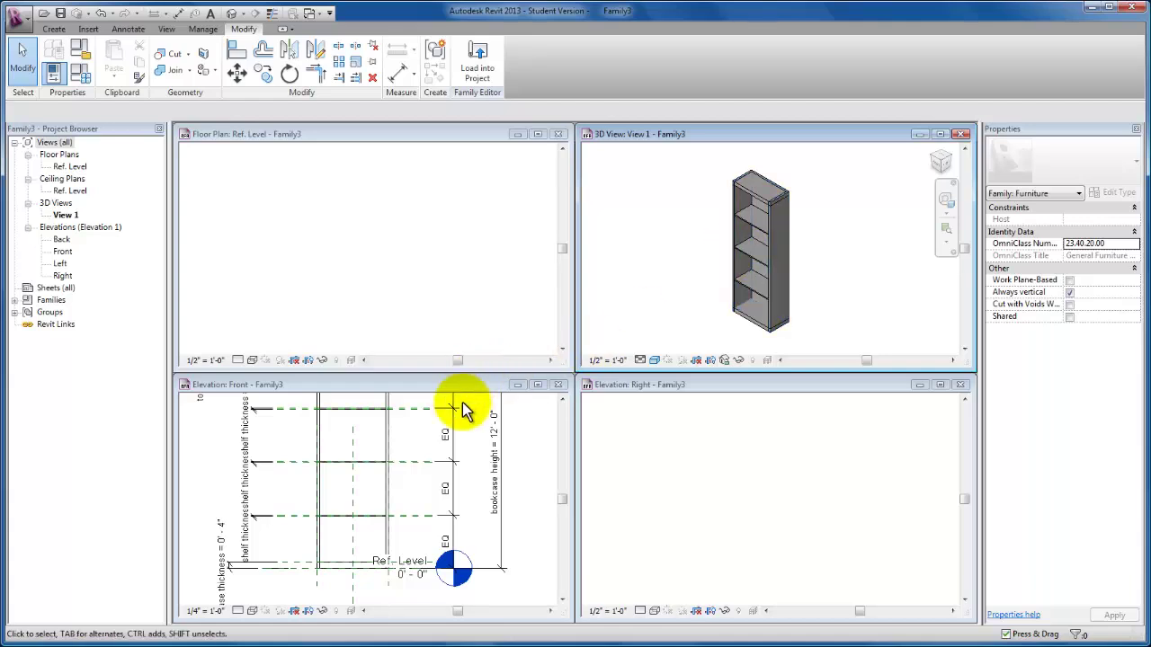
{"action": "left_click", "coordinate": [441, 465]}
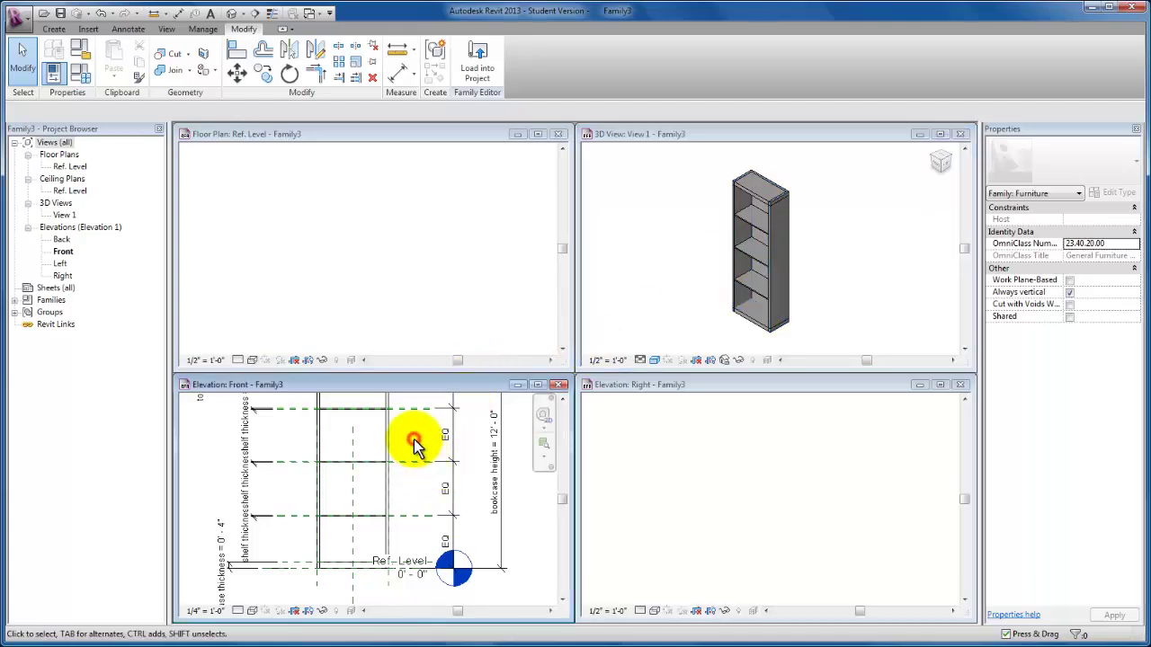
{"action": "scroll", "coordinate": [414, 436], "scroll_direction": "down", "scroll_amount": 2}
{"action": "middle_click_drag", "start_coordinate": [414, 434], "coordinate": [435, 503]}
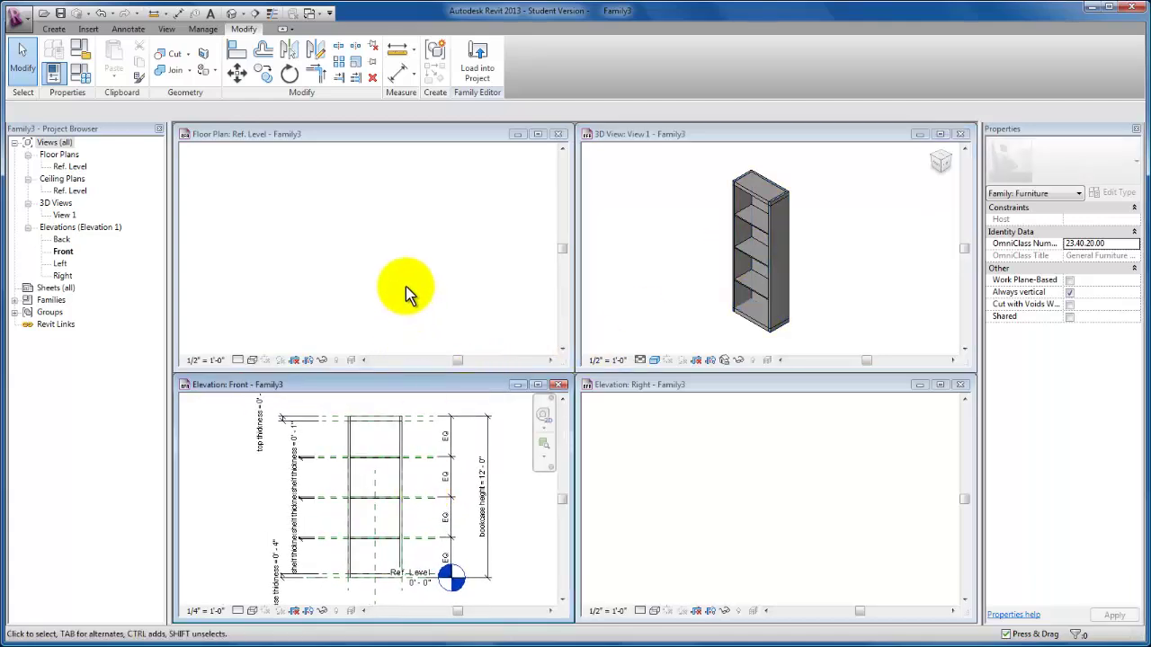
Set the bookcase length parameter to 6' 0" in the family types and apply it to the model
{"action": "scroll", "coordinate": [405, 286], "scroll_direction": "down", "scroll_amount": 2}
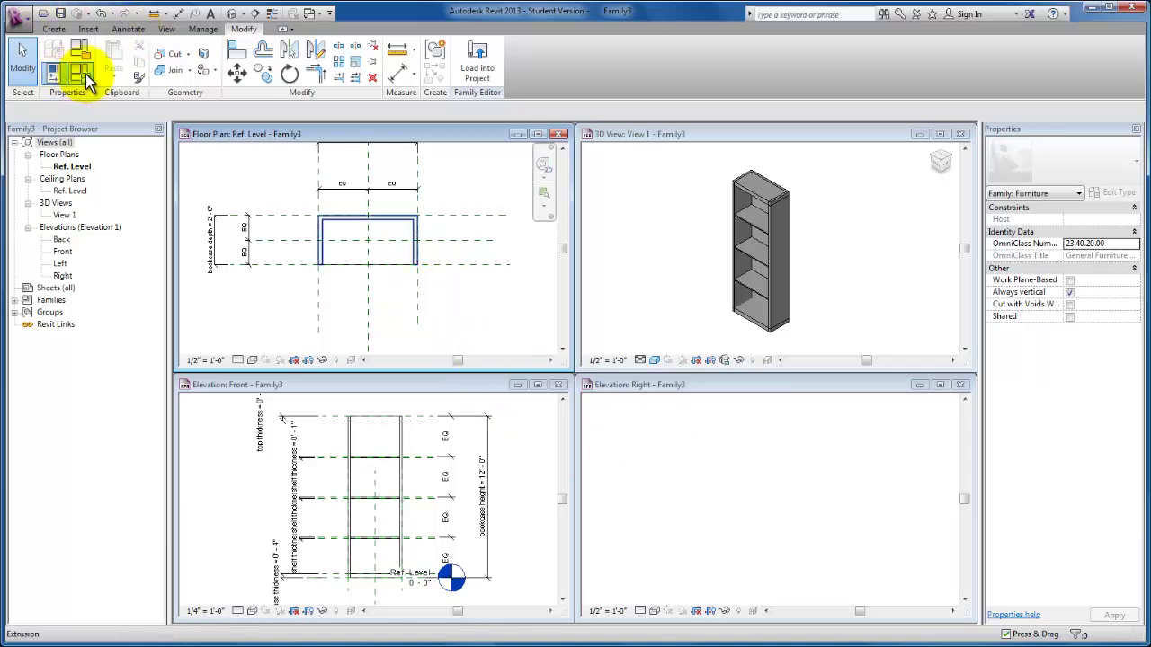
{"action": "left_click", "coordinate": [604, 464]}
{"action": "key", "text": "f"}
{"action": "key", "text": "t"}
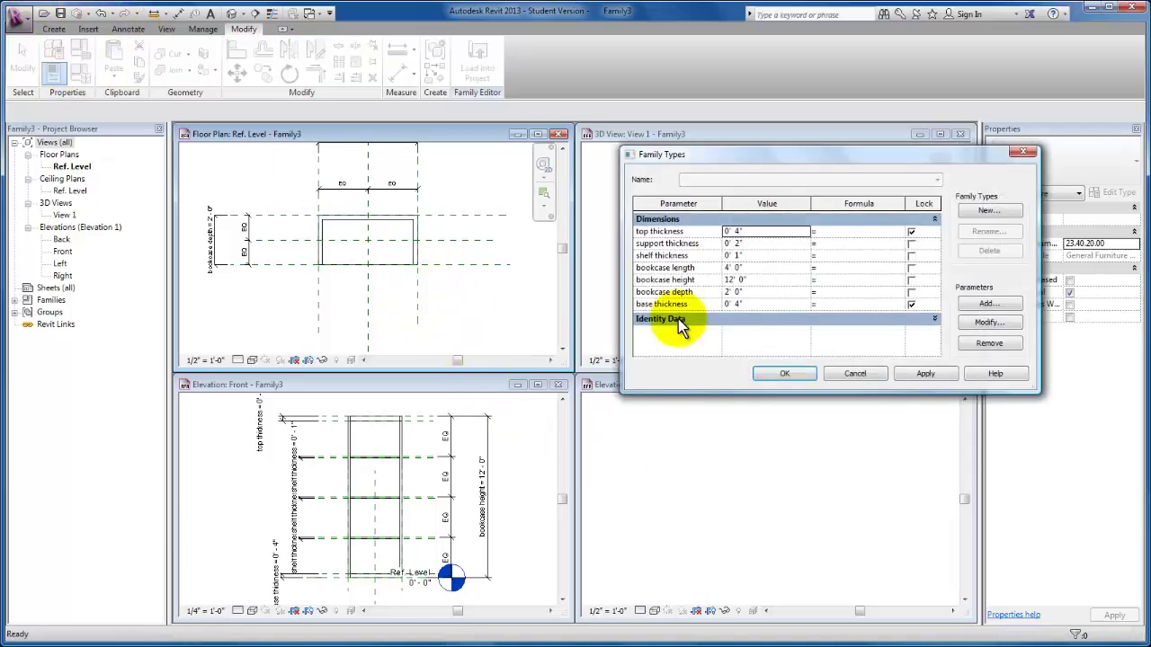
{"action": "left_click", "coordinate": [764, 267]}
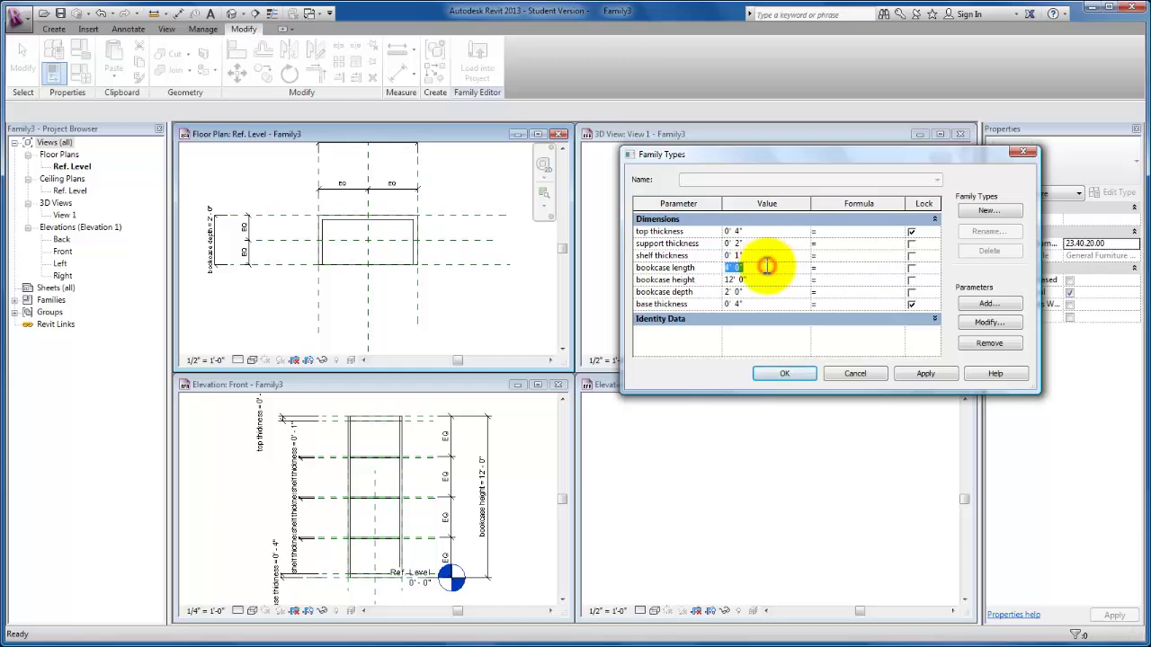
{"action": "type", "text": "6"}
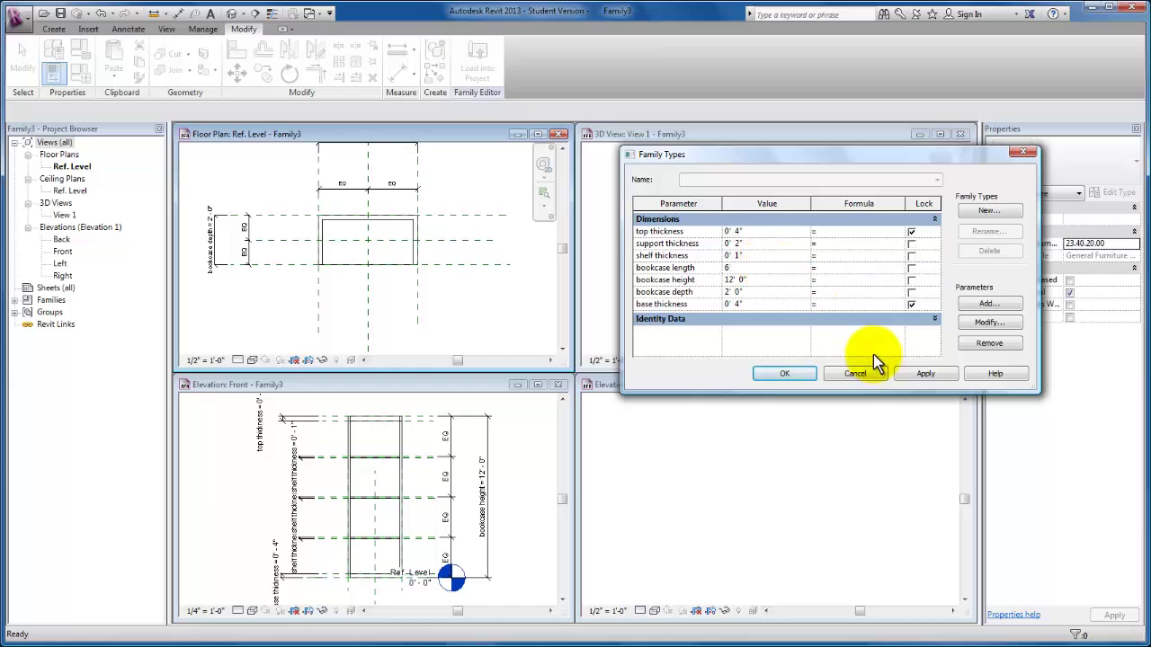
{"action": "left_click", "coordinate": [926, 373]}
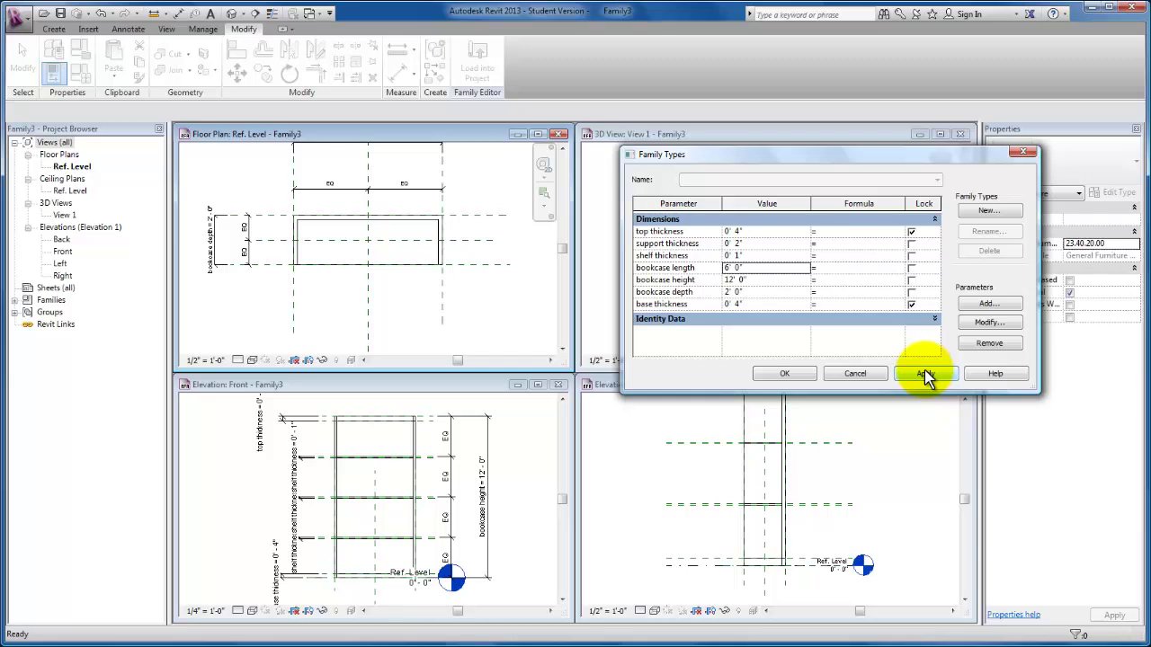
Set the bookcase depth parameter to 3' 0", apply it and return to the 3D view
{"action": "left_click", "coordinate": [754, 291]}
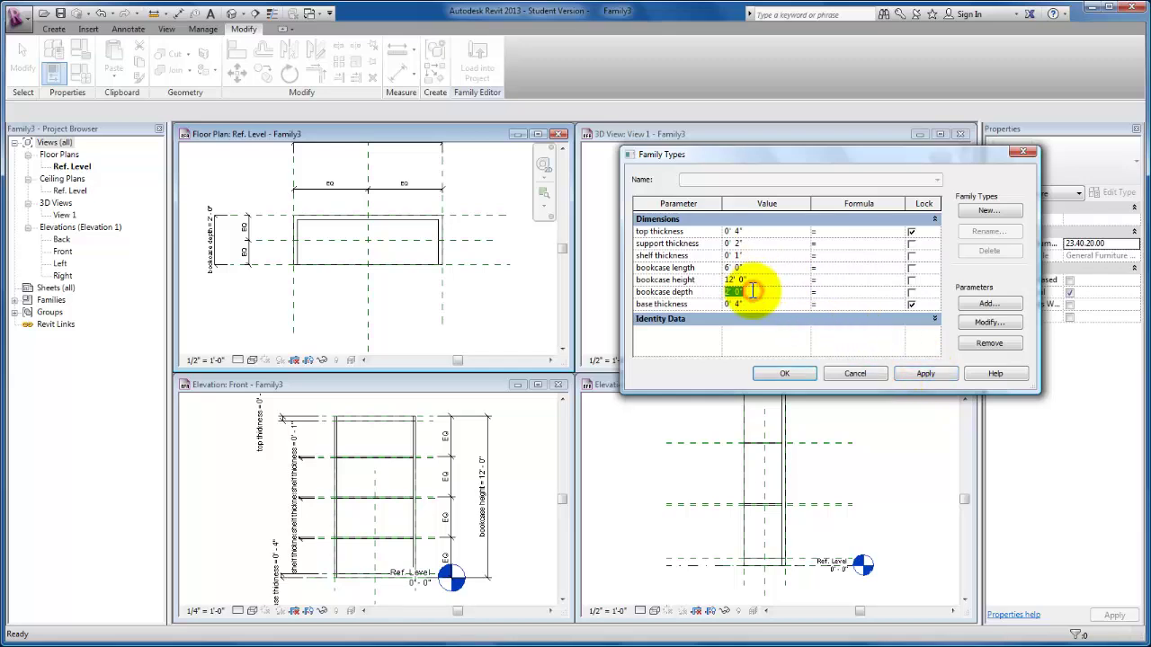
{"action": "type", "text": "3"}
{"action": "left_click", "coordinate": [924, 375]}
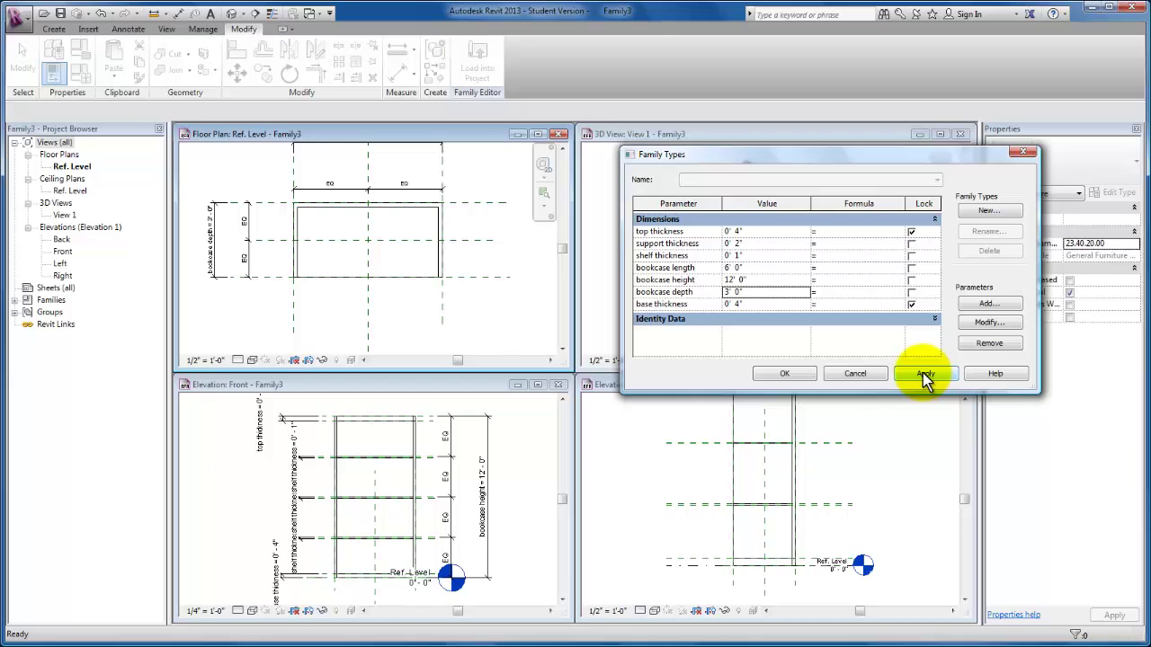
{"action": "left_click", "coordinate": [783, 373]}
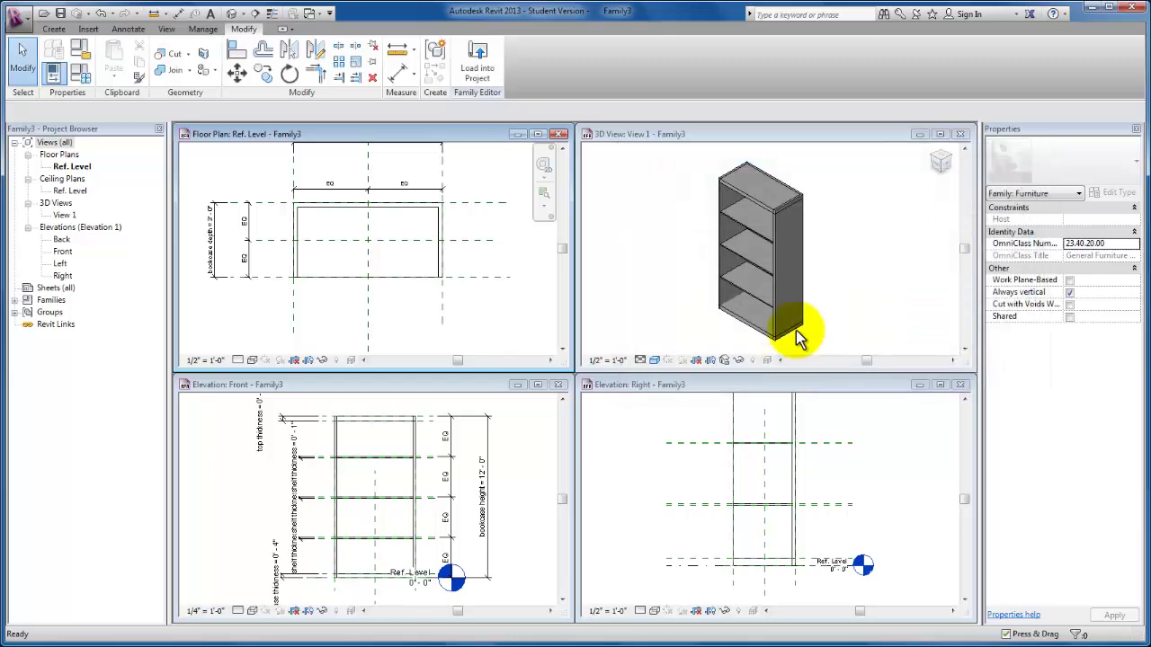
{"action": "left_click", "coordinate": [849, 258]}
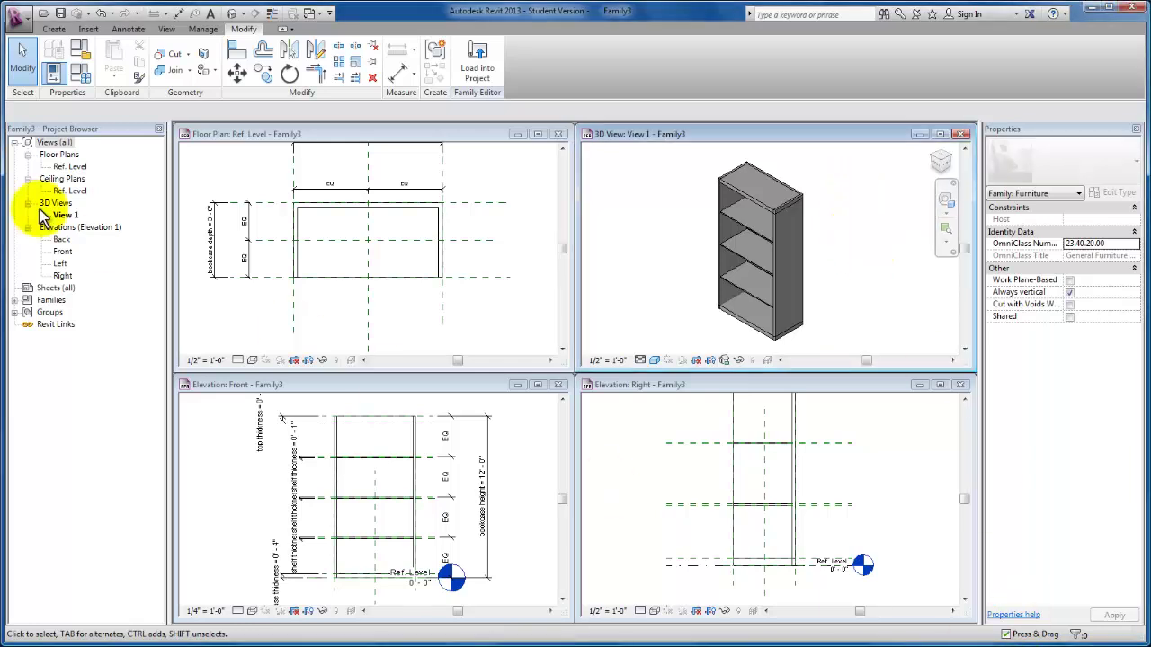
Open the family types and move the dialog clear of the bookcase in the 3D view
{"action": "left_click", "coordinate": [81, 75]}
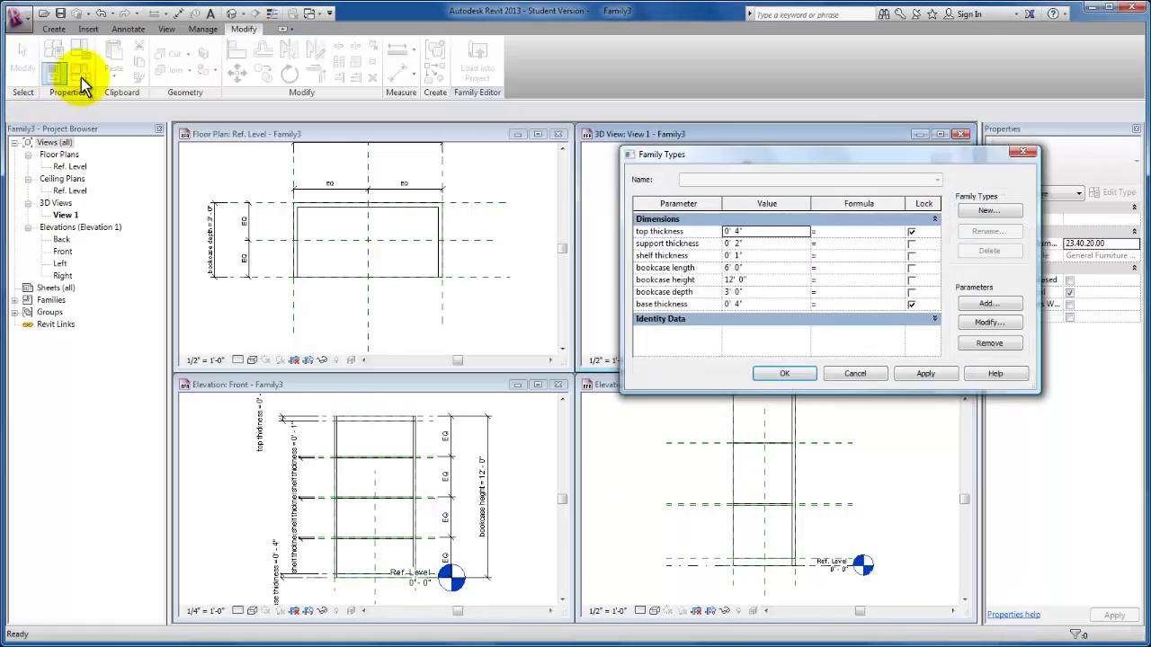
{"action": "left_click", "coordinate": [704, 151]}
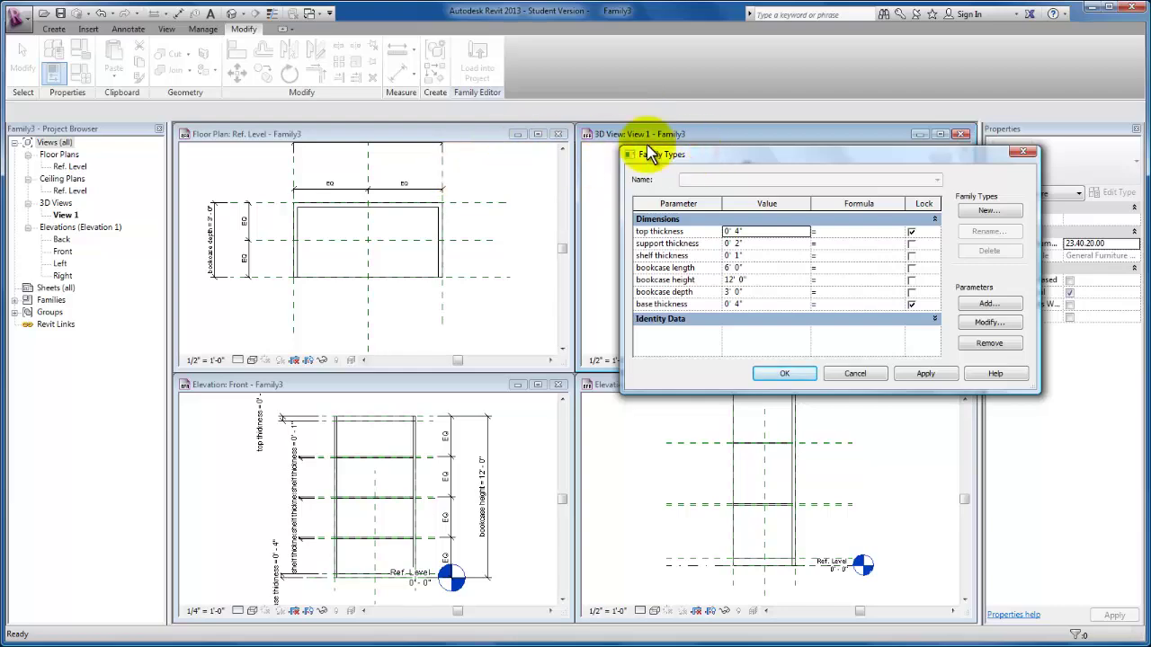
{"action": "left_click_drag", "start_coordinate": [716, 155], "coordinate": [826, 368]}
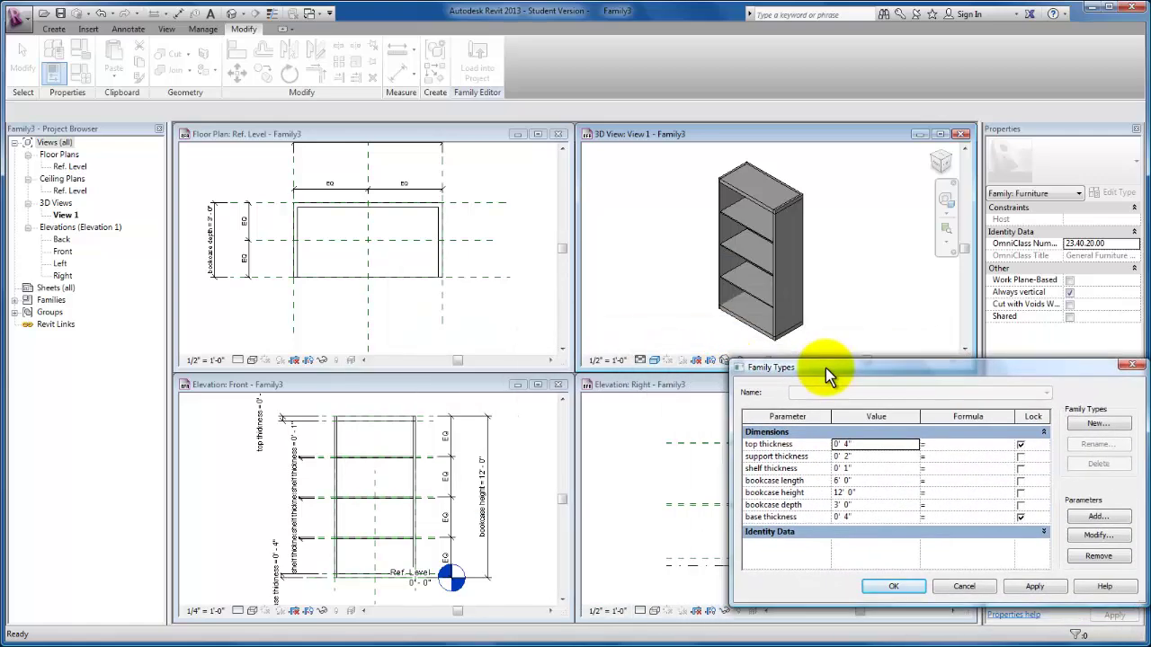